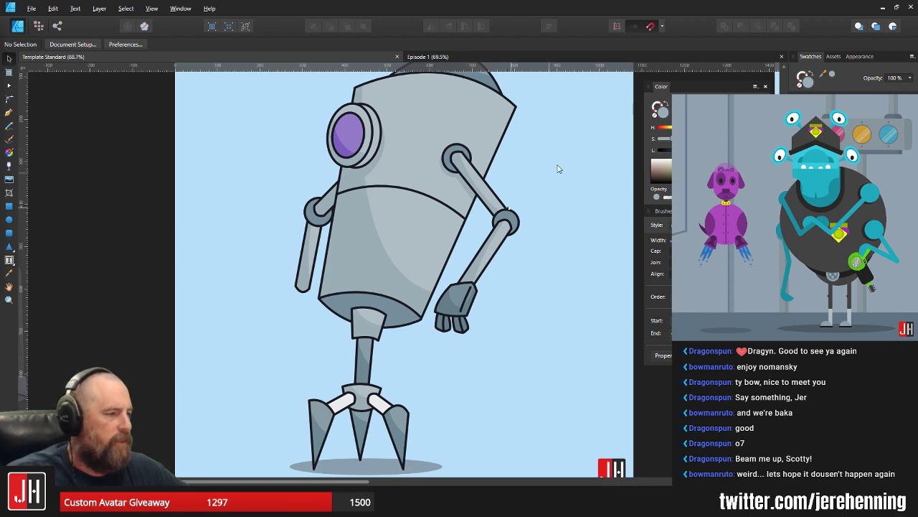
- Select the left arm, shoulder joint and upper arm and rotate them slightly
scroll(510, 191, "down", 3)
scroll(499, 194, "up", 2)
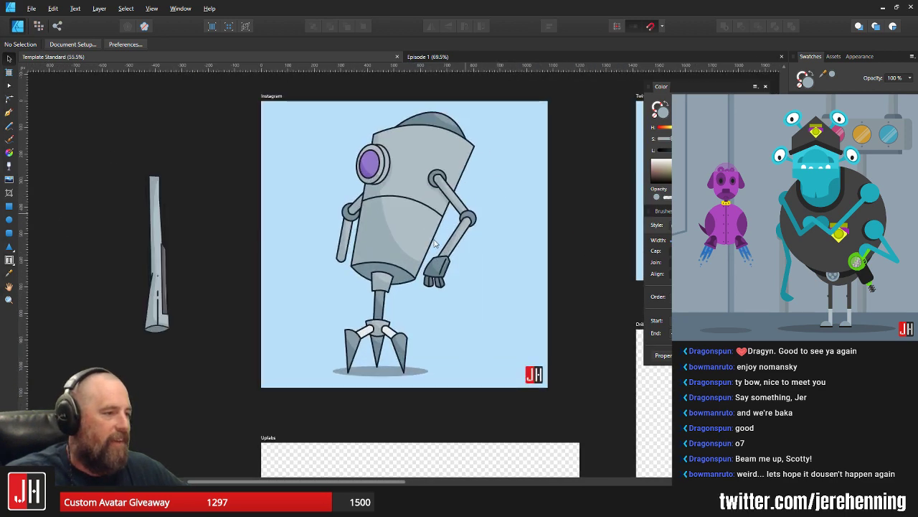
scroll(434, 244, "up", 5)
left_click(308, 163)
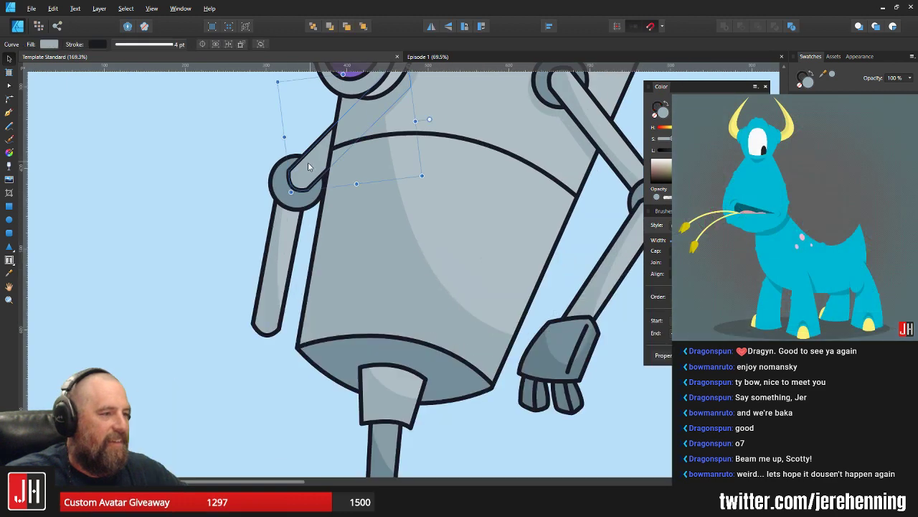
left_click(287, 205, "shift")
scroll(345, 184, "up", 4)
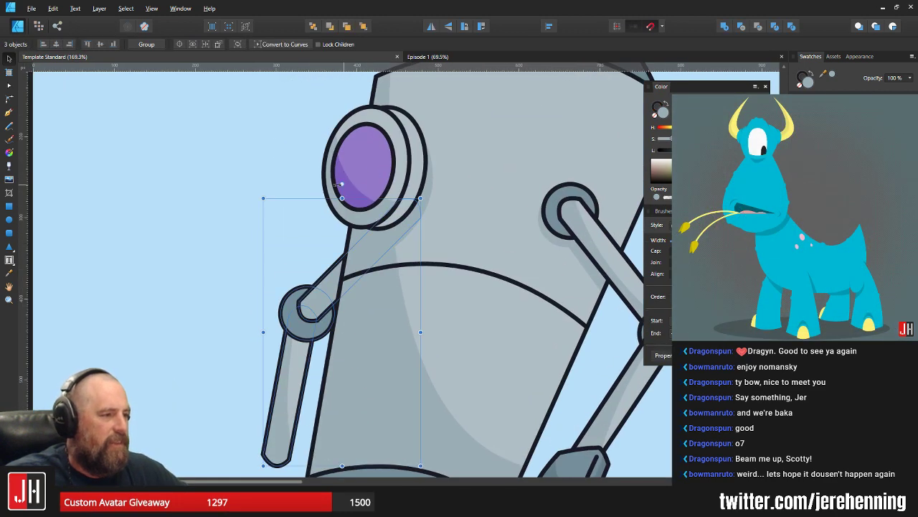
left_click_drag(340, 184, 385, 218)
scroll(374, 250, "down", 2)
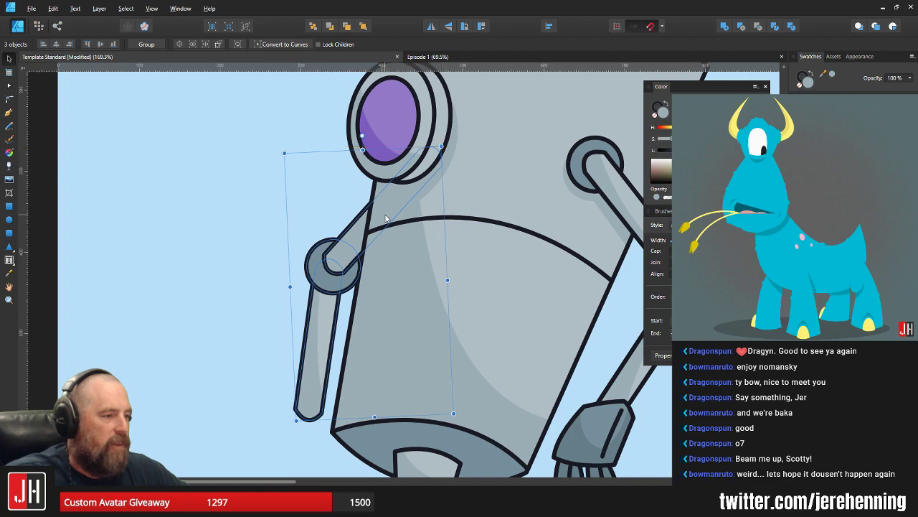
scroll(385, 218, "down", 8)
key("ctrl+d")
- Shift the lower arm, shoulder circle and upper arm slightly to the right
scroll(444, 234, "up", 3)
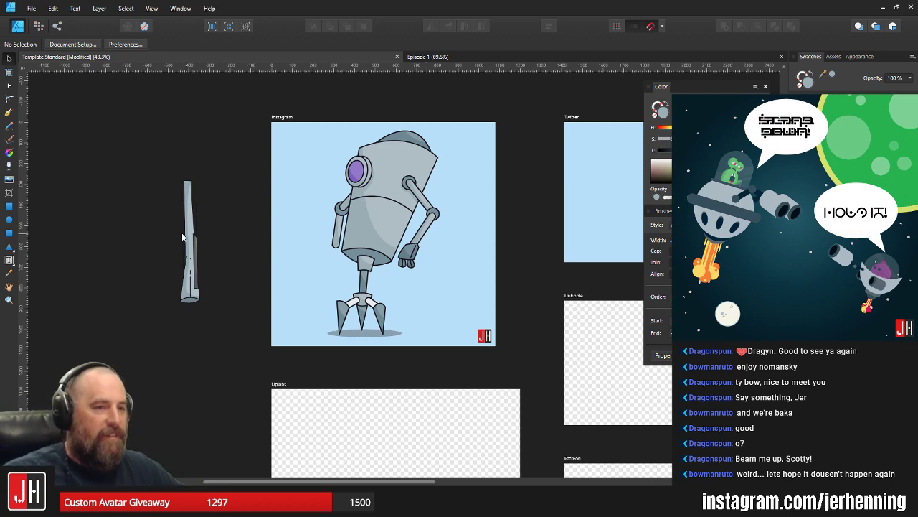
scroll(342, 212, "up", 5)
left_click(325, 193)
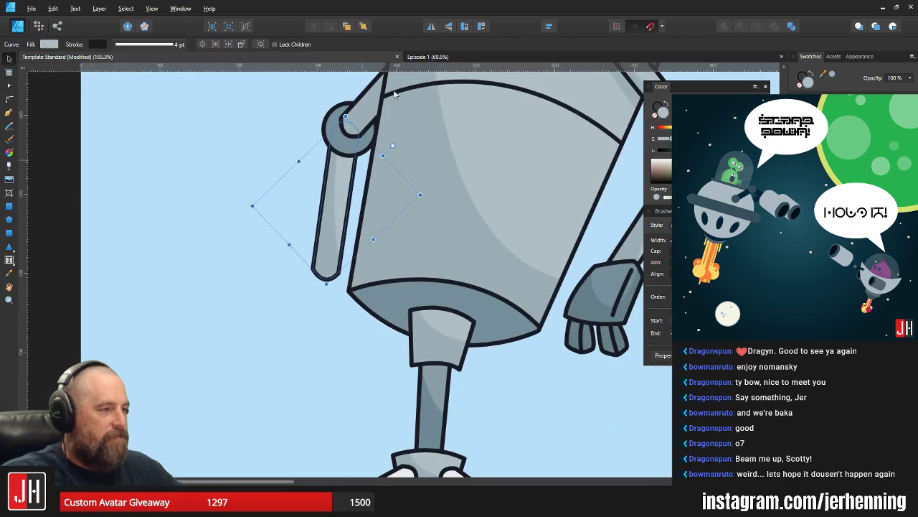
left_click(325, 194, "shift")
left_click(358, 158, "shift")
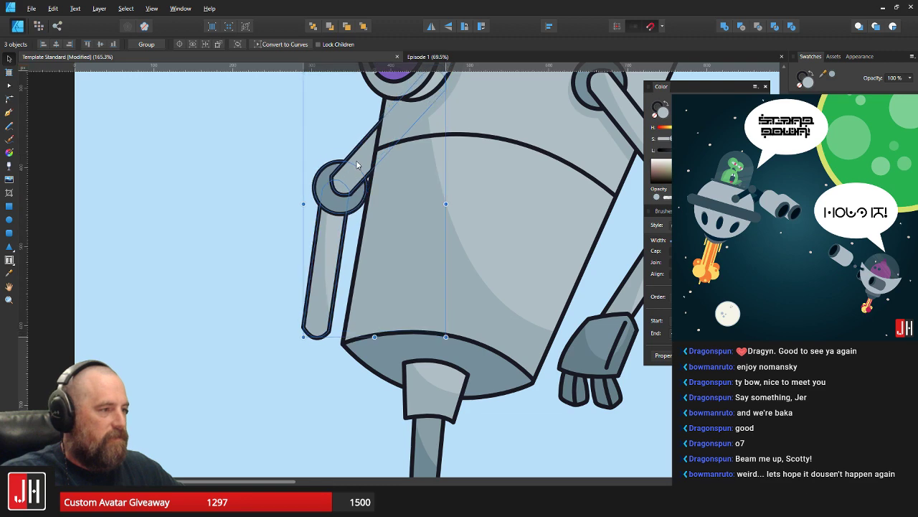
left_click_drag(358, 163, 362, 164)
scroll(362, 164, "down", 6)
key("ctrl+d")
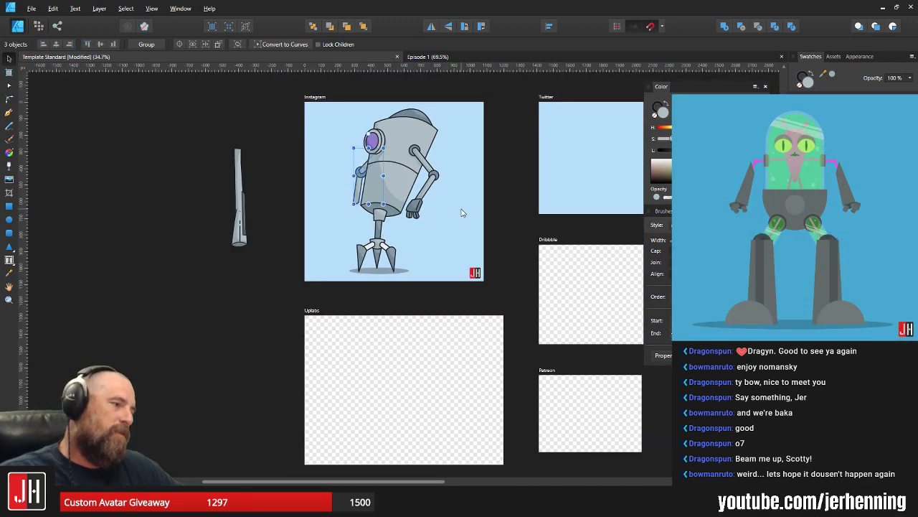
scroll(370, 212, "up", 2)
scroll(370, 212, "up", 4)
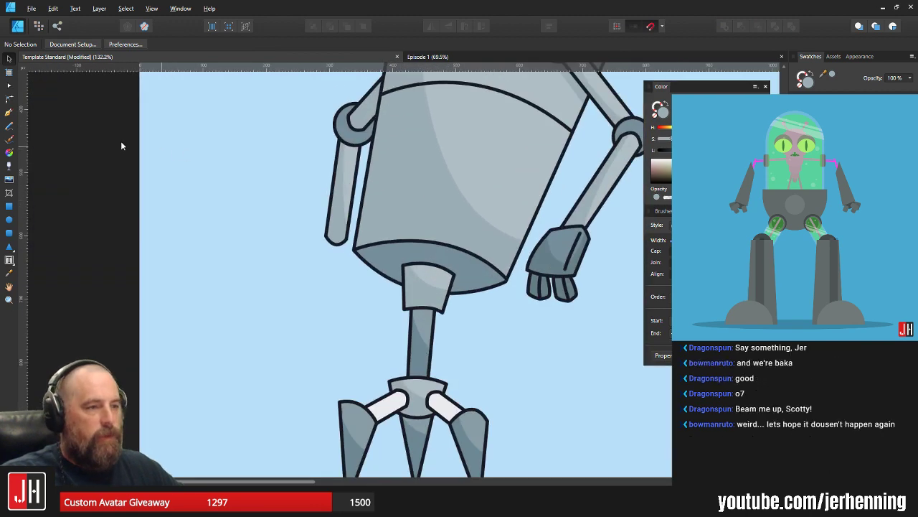
- Draw a closed four-node pen shape around the lower end of the left arm
left_click(8, 112)
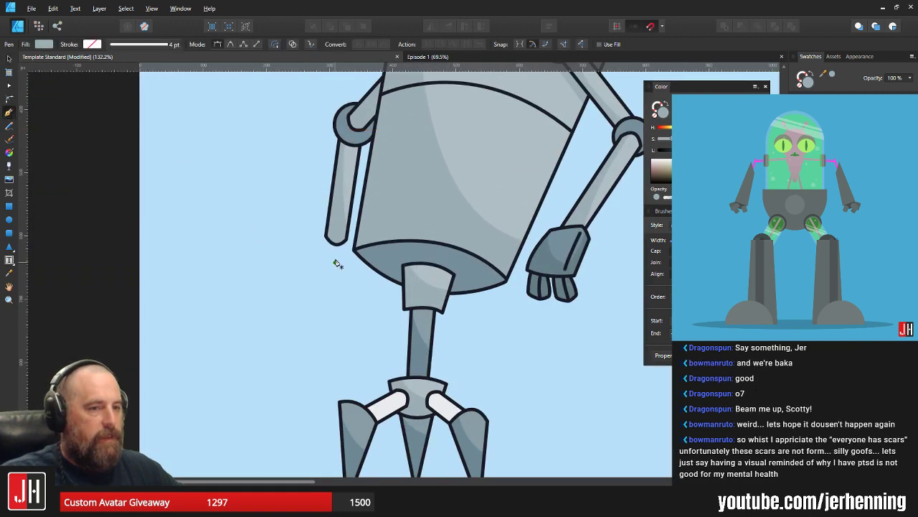
scroll(320, 233, "up", 2)
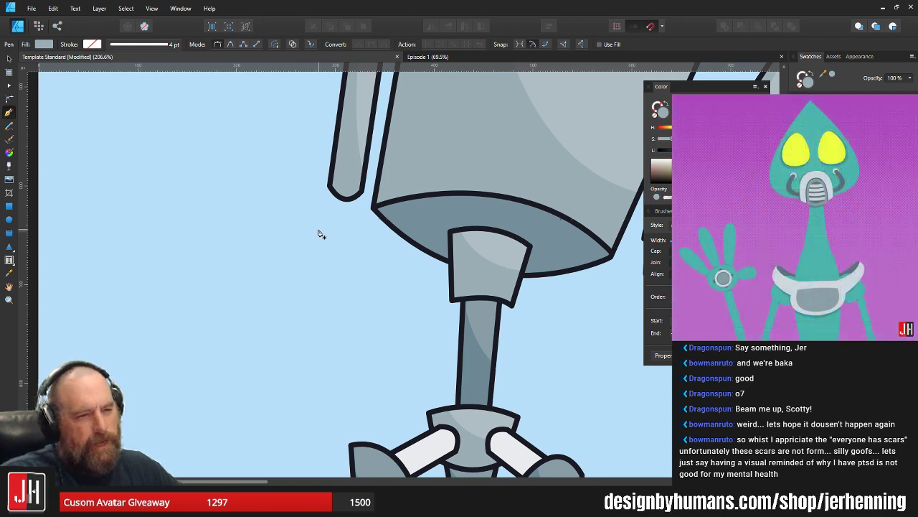
scroll(313, 218, "left", 1)
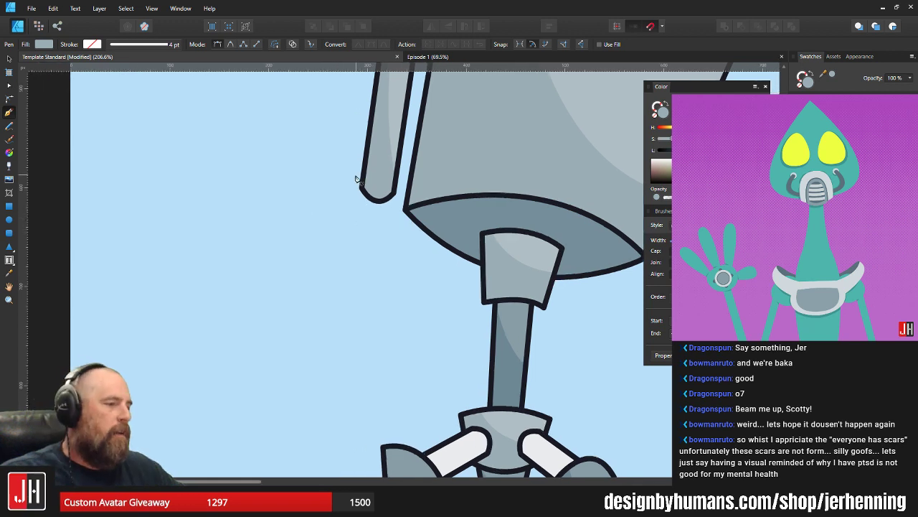
left_click_drag(408, 192, 435, 228)
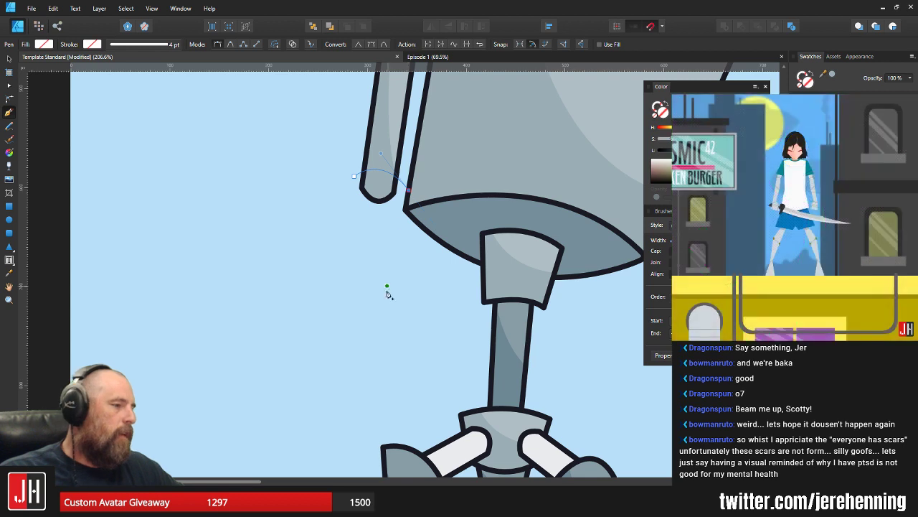
left_click(384, 301)
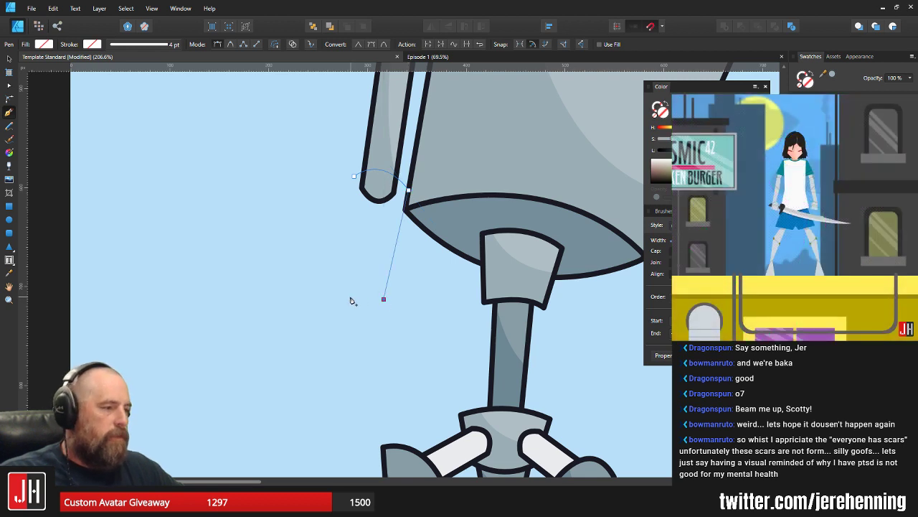
left_click_drag(351, 292, 338, 274)
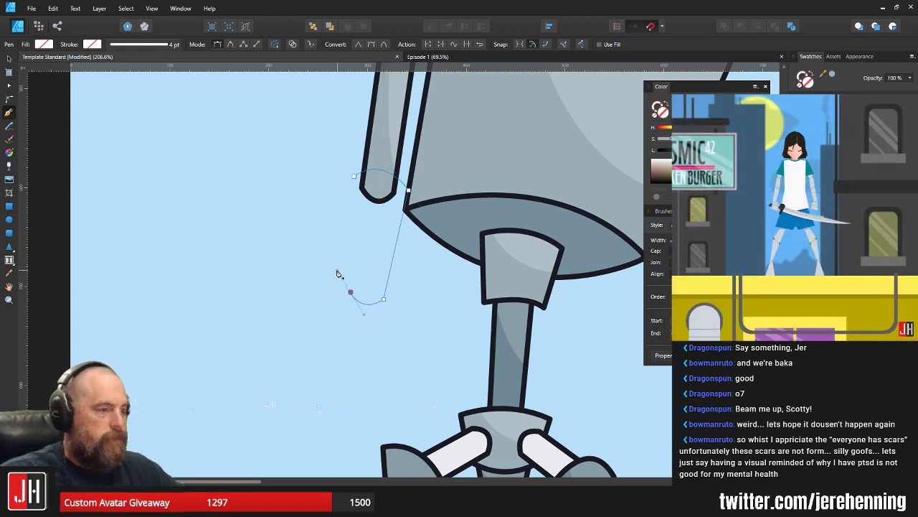
left_click(354, 175)
key("v")
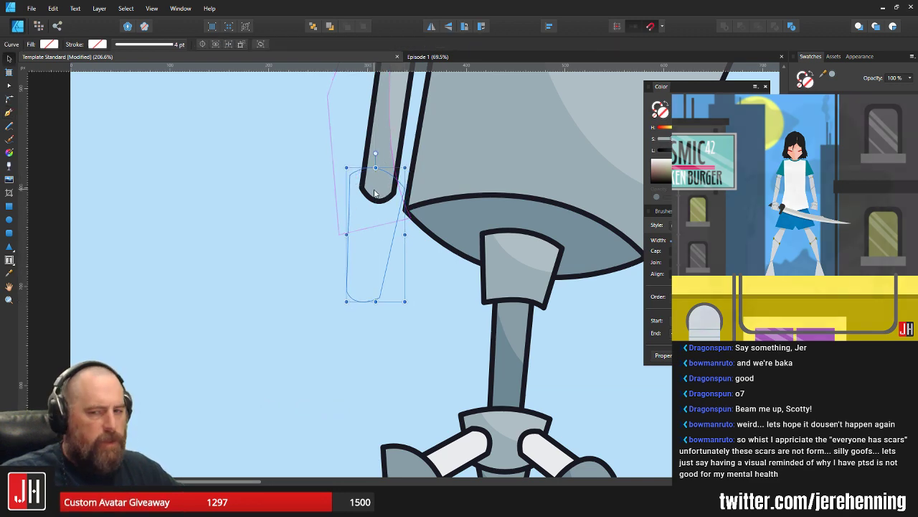
- Select the shoulder joint ellipse and then the newly drawn shape
scroll(384, 262, "up", 3)
scroll(384, 261, "down", 3)
left_click(385, 201)
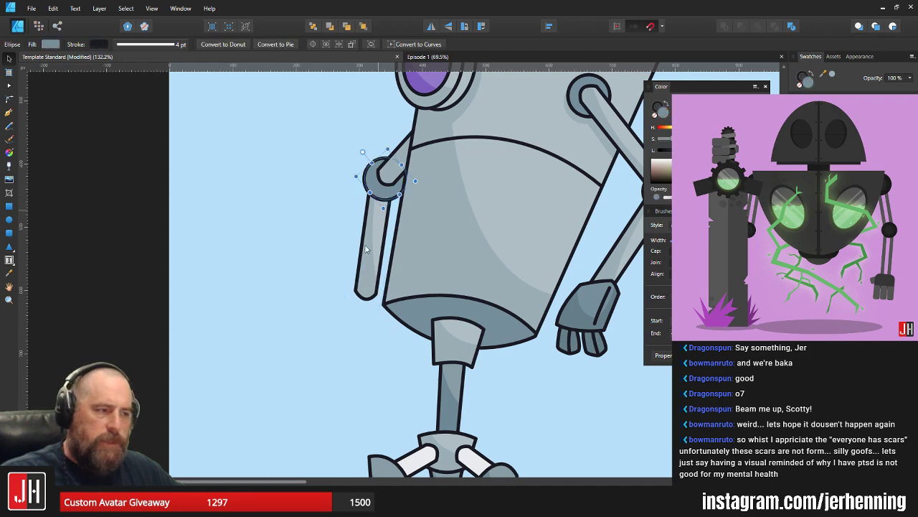
scroll(386, 201, "up", 4)
left_click(382, 336)
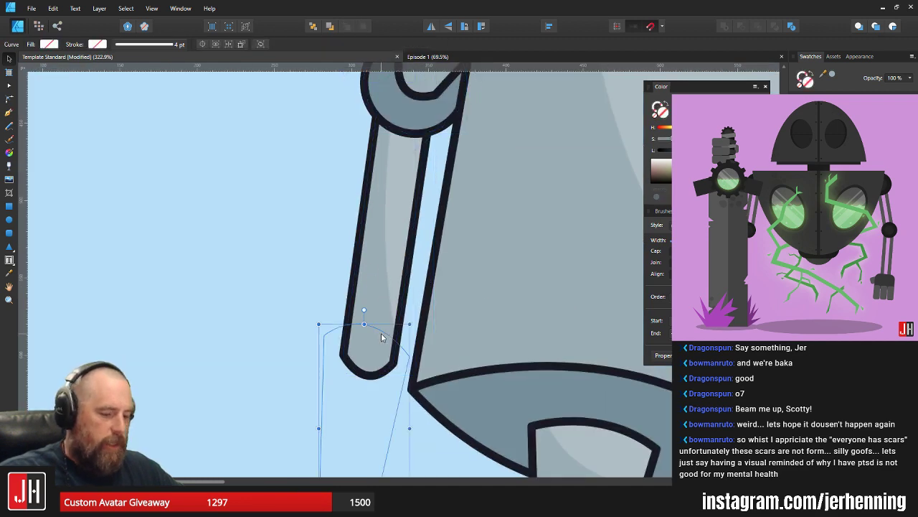
- Paste the arm's grey fill and dark outline style onto the new shape
key("ctrl+shift+v")
scroll(384, 341, "down", 3)
scroll(385, 344, "up", 3)
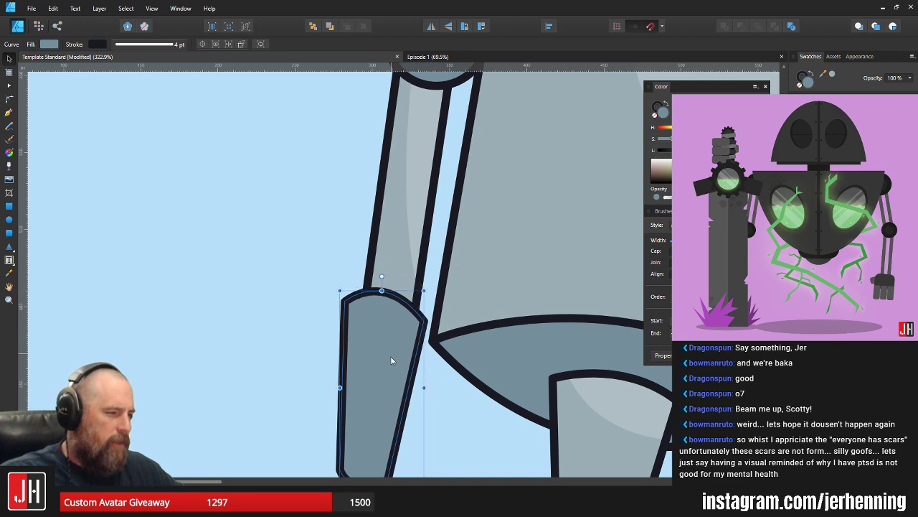
scroll(388, 337, "up", 2)
- Bend the new arm piece's top edge into a curve
key("a")
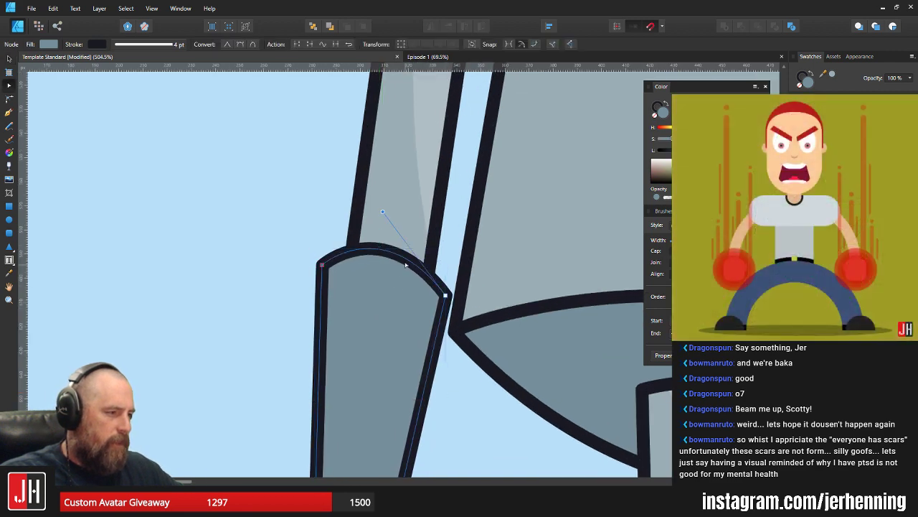
left_click_drag(429, 267, 401, 224)
key("v")
key("ctrl+d")
scroll(396, 281, "down", 5)
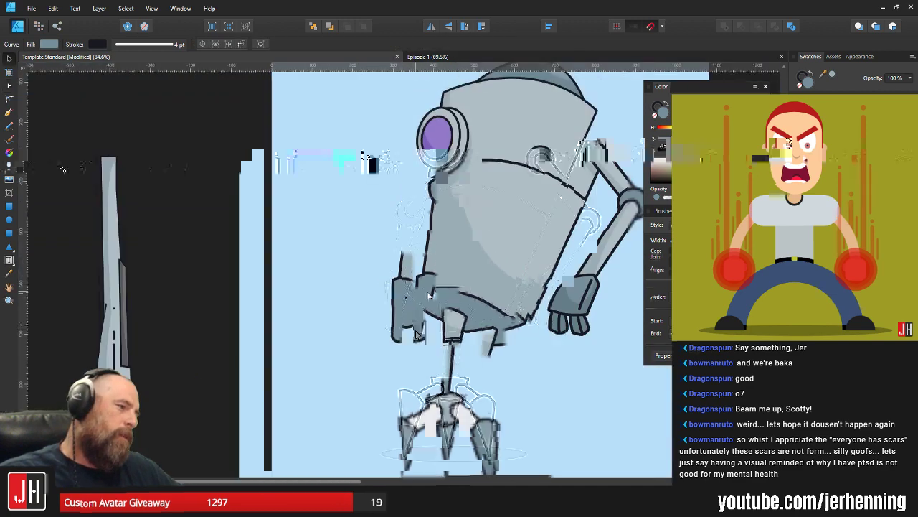
scroll(414, 322, "up", 3)
- Adjust the arm piece's corner nodes, raising the top-right node to reshape its top
key("a")
left_click(358, 273)
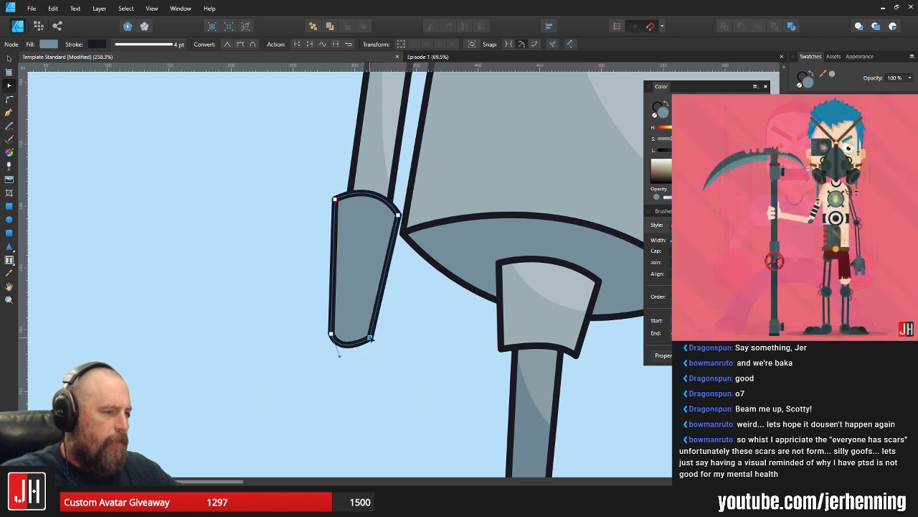
left_click(369, 338)
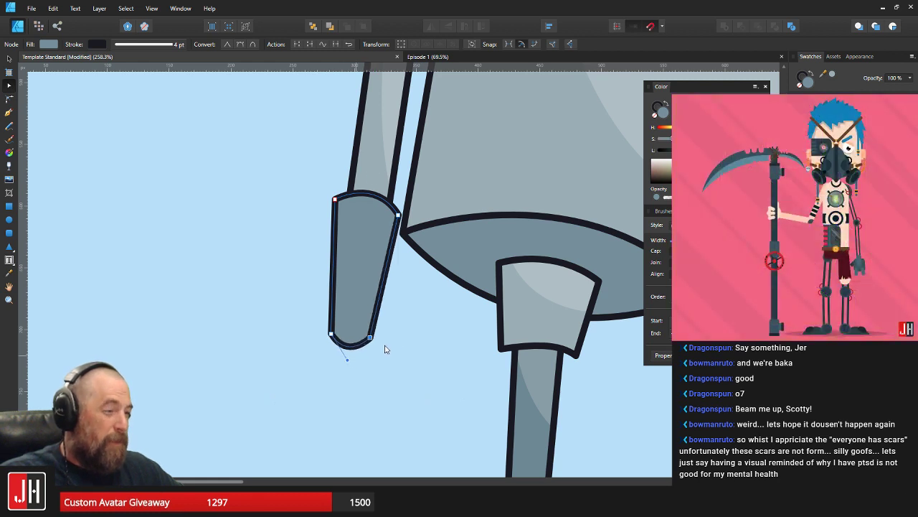
key("ctrl+d")
scroll(365, 208, "up", 3)
left_click(366, 209)
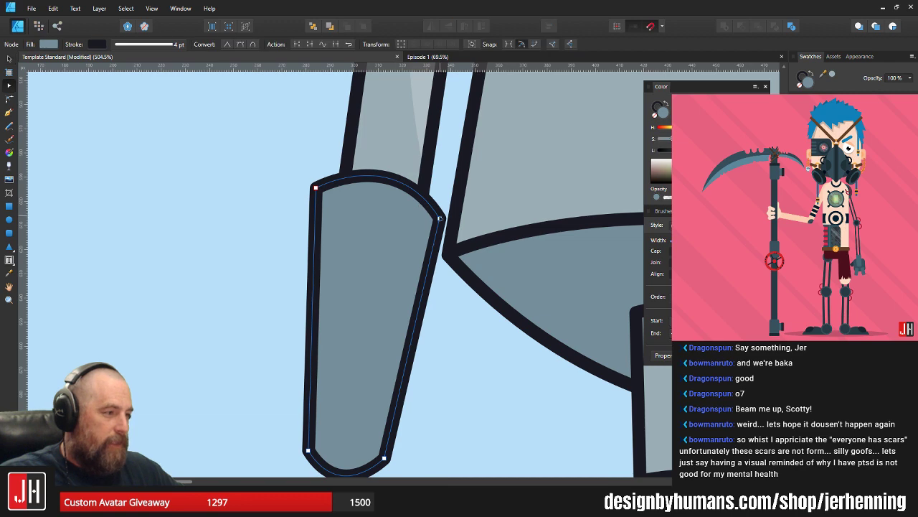
left_click(438, 211)
left_click_drag(438, 212, 437, 202)
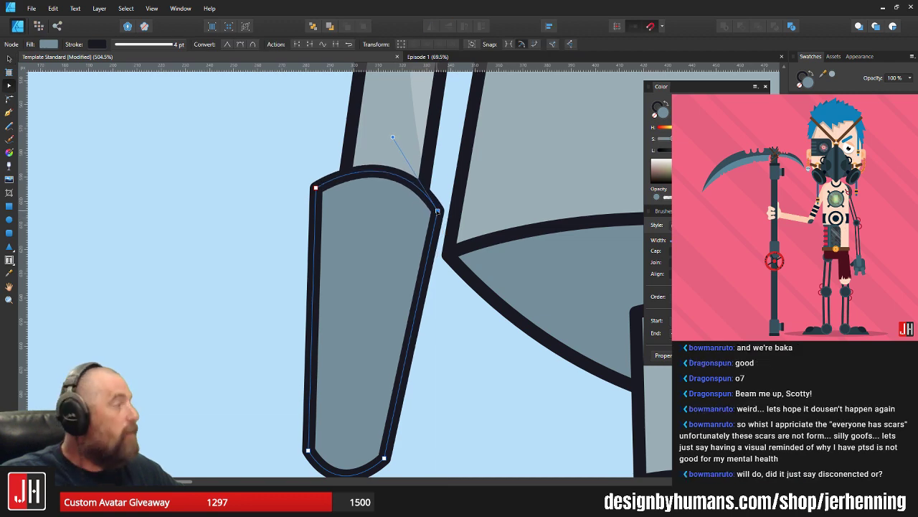
key("v")
scroll(363, 245, "down", 5)
key("ctrl+d")
scroll(363, 251, "up", 4)
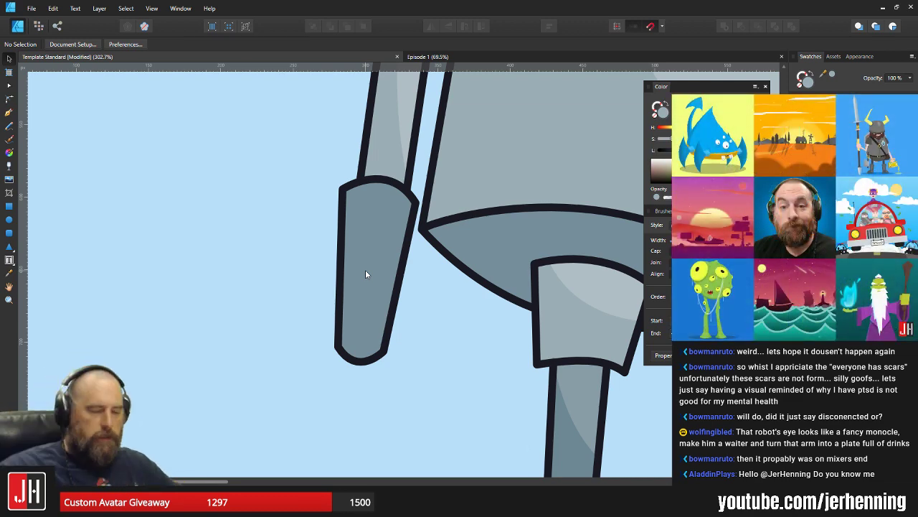
- Flatten the forearm's bottom curve and round its bottom-right corner
scroll(344, 341, "up", 4)
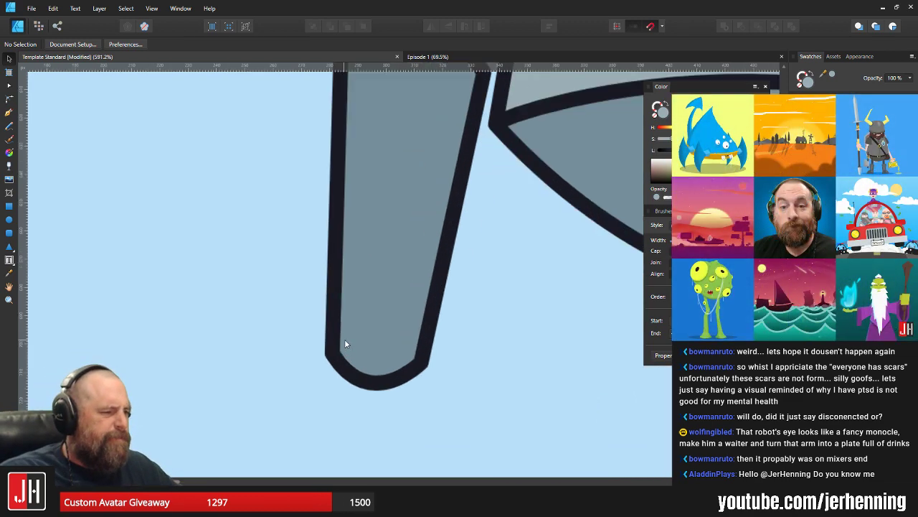
left_click(383, 391)
left_click_drag(383, 396, 385, 389)
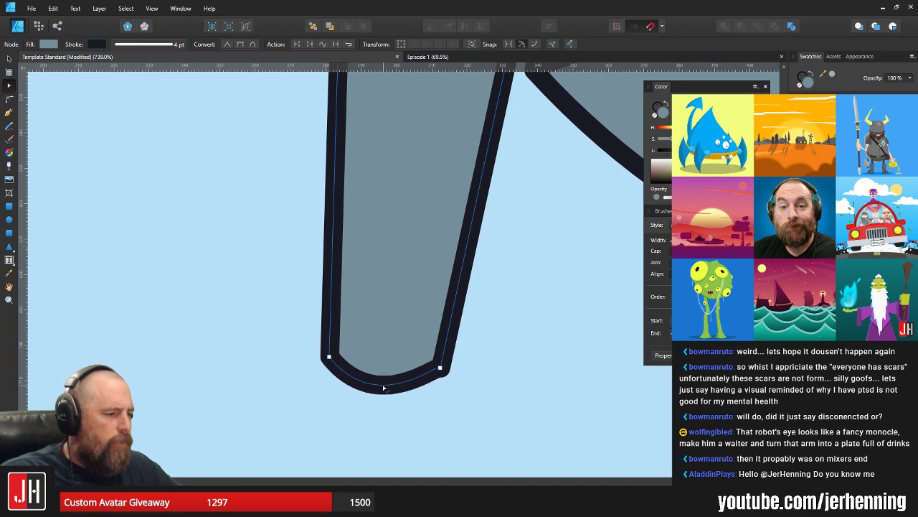
left_click(440, 368)
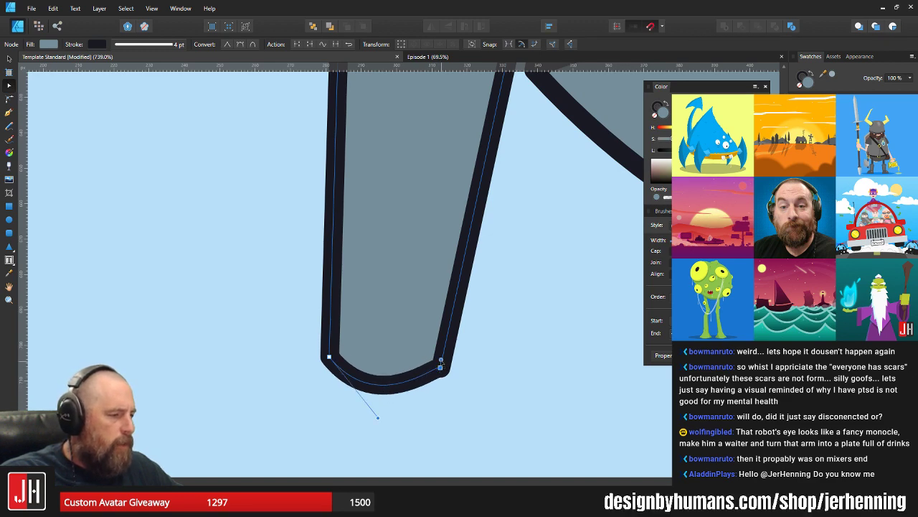
left_click_drag(441, 361, 434, 374)
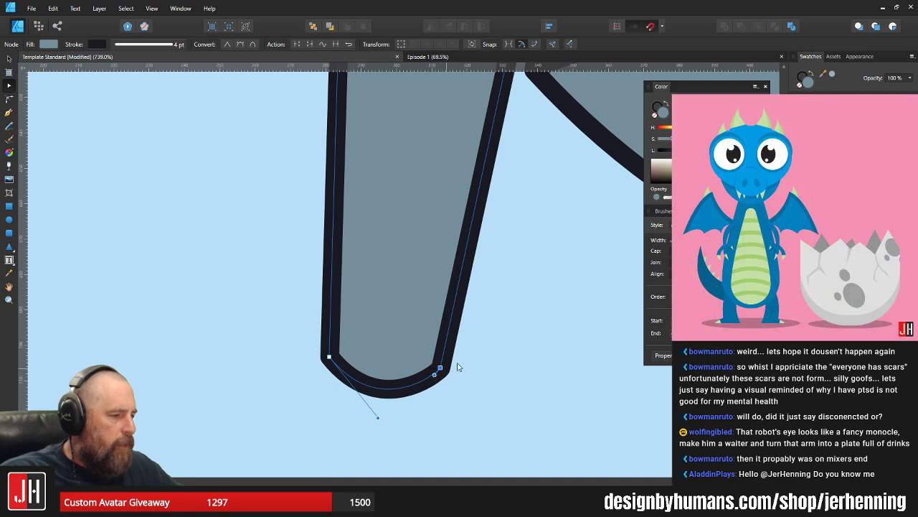
key("Escape")
scroll(457, 367, "down", 5)
key("v")
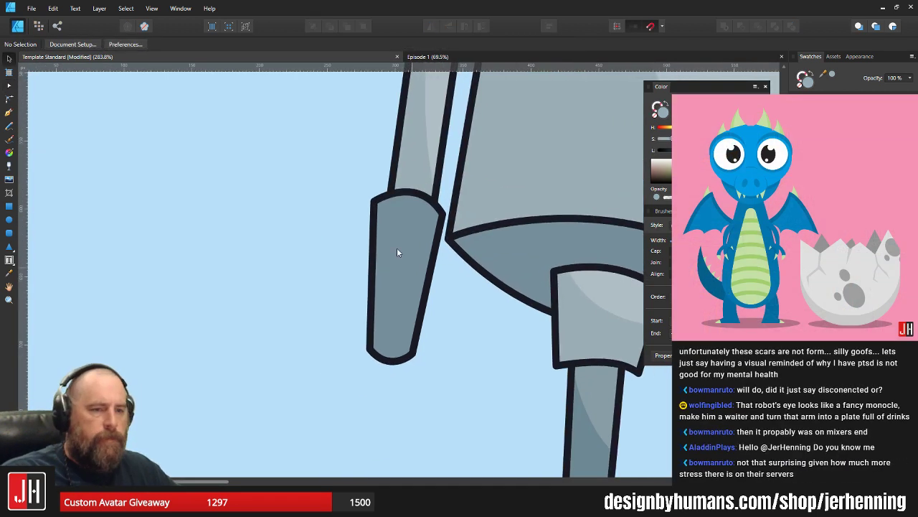
scroll(396, 248, "up", 3)
- Reshape the curve along the forearm's top edge
left_click(401, 205)
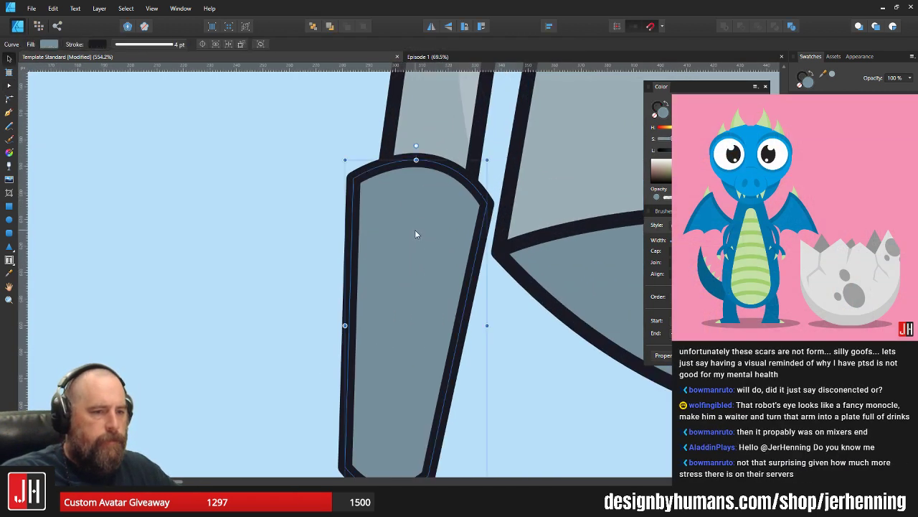
key("a")
left_click_drag(354, 180, 357, 181)
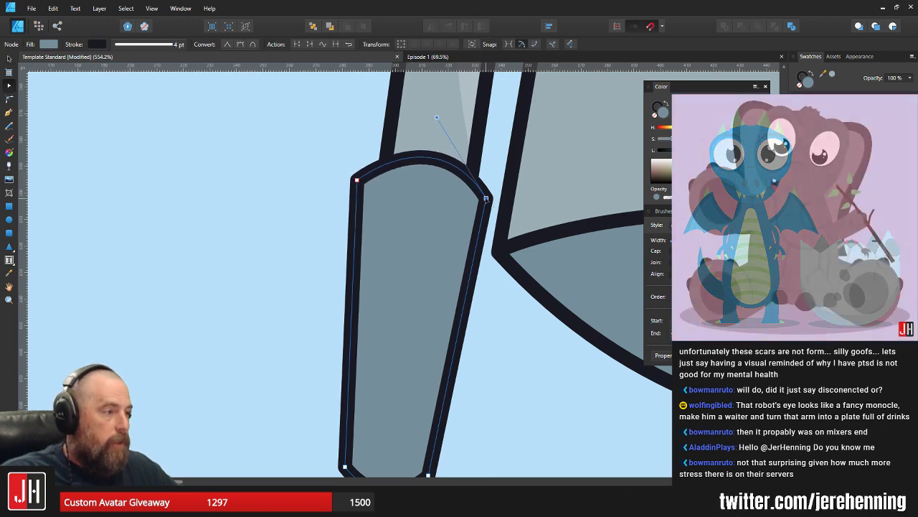
key("Escape")
scroll(491, 200, "down", 5)
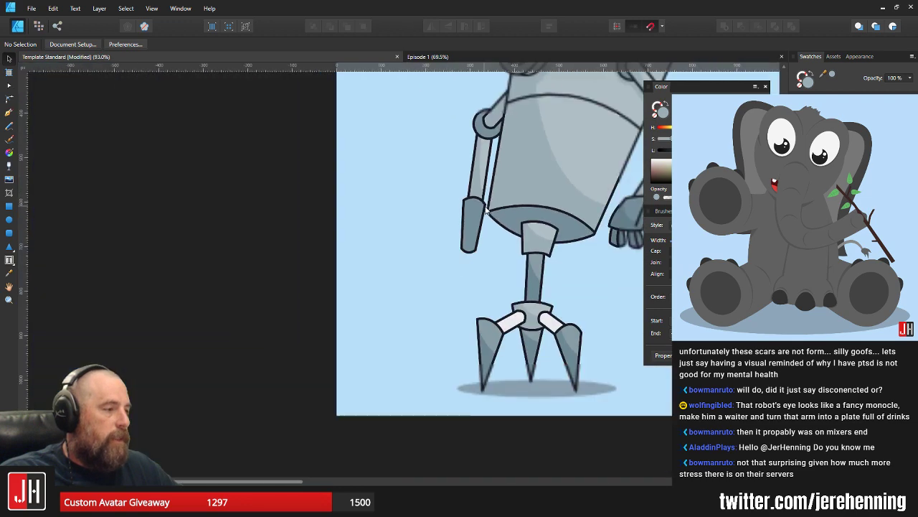
scroll(120, 232, "up", 5)
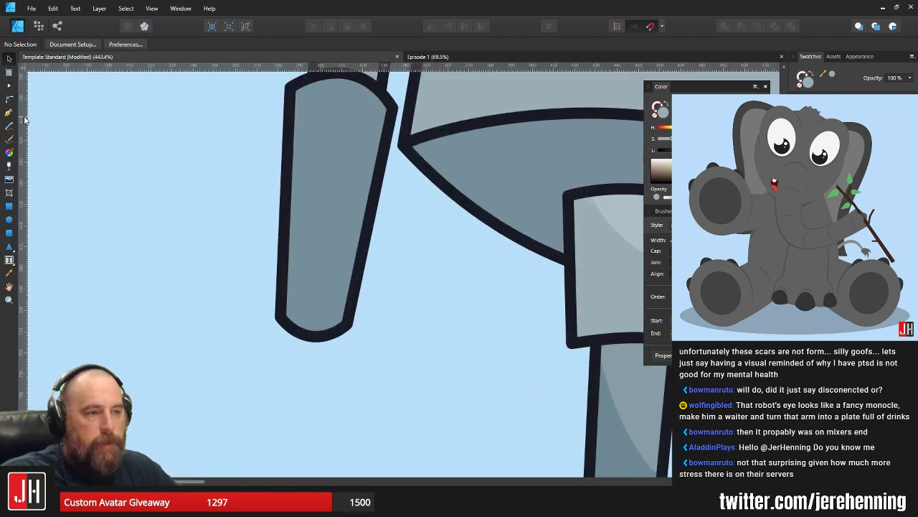
- Draw a pen curve across the forearm's bottom end
left_click(9, 112)
left_click(280, 315)
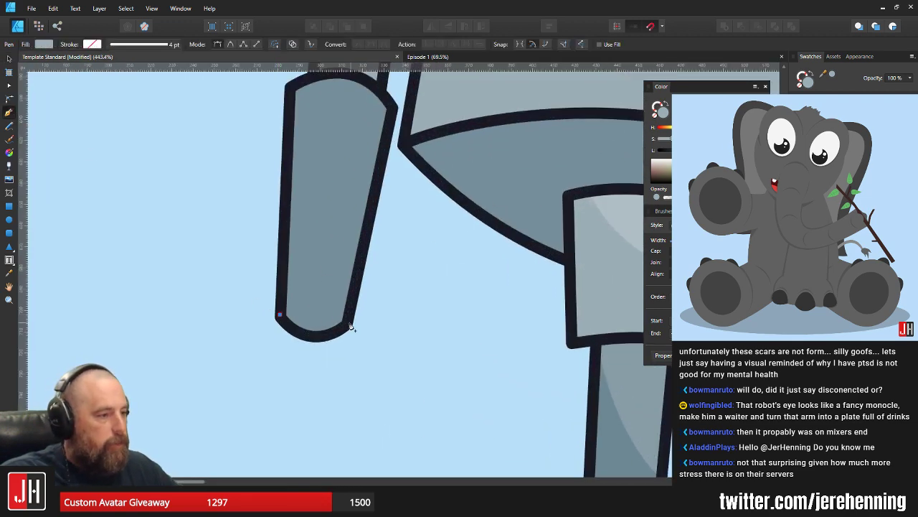
mouse_move(349, 323)
left_mouse_down()
mouse_move(463, 404)
mouse_move(421, 393)
mouse_move(371, 349)
left_mouse_up()
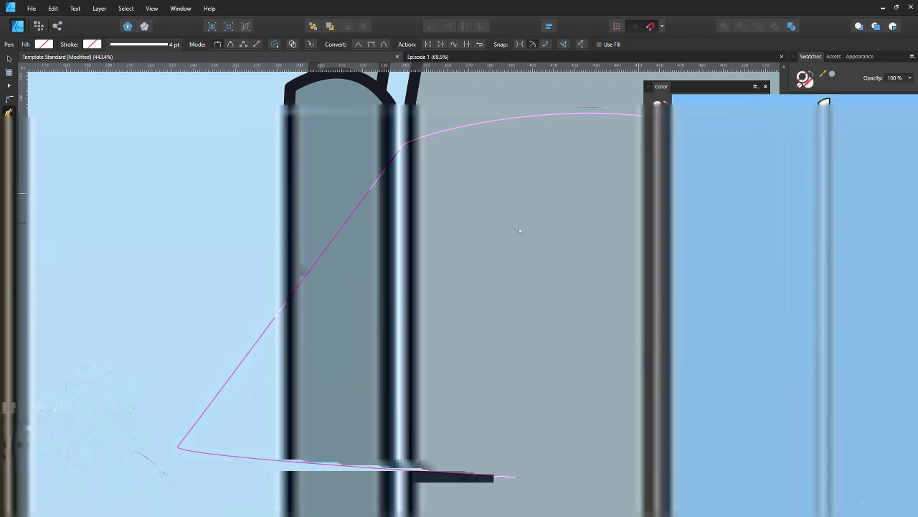
key("i")
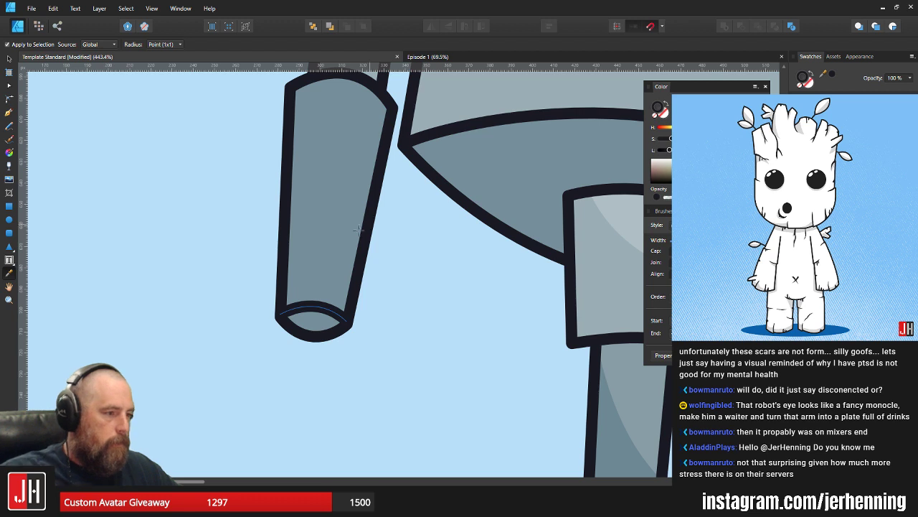
key("v")
scroll(335, 341, "up", 2)
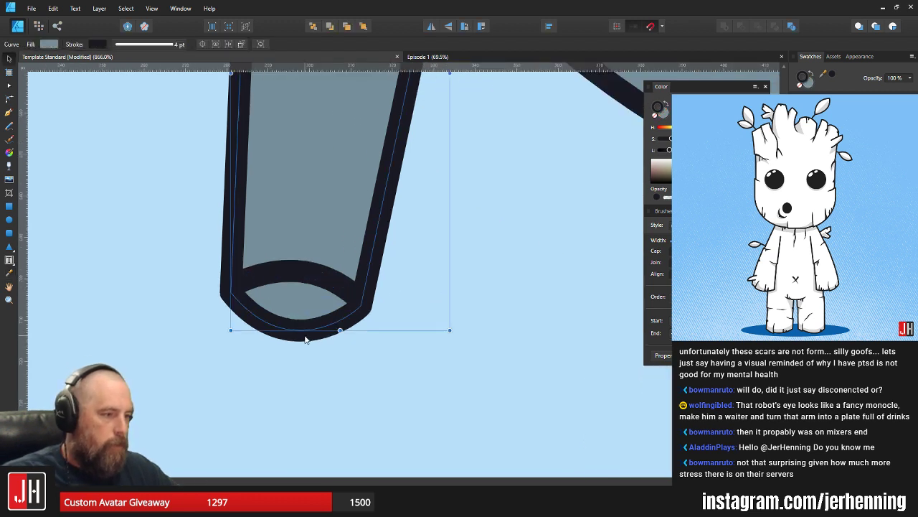
- Bow the end curve downward and recenter the forearm in view
key("a")
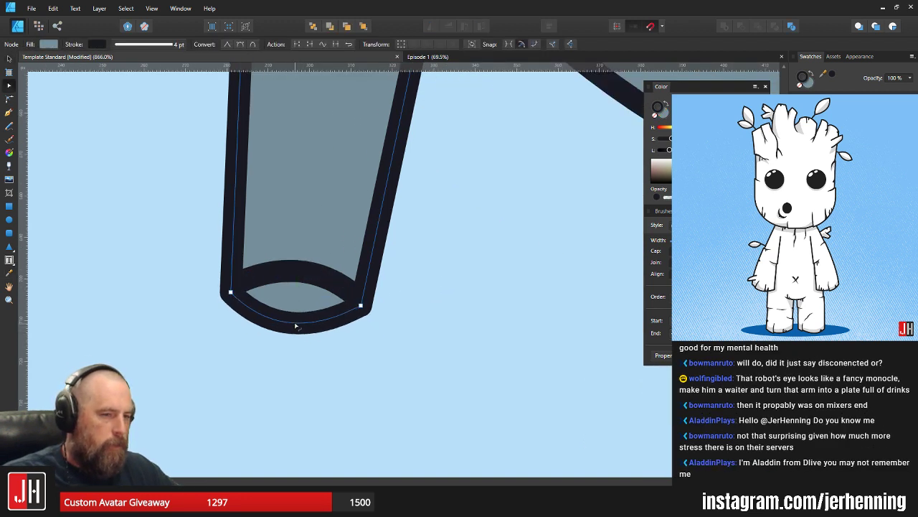
left_click_drag(295, 326, 298, 333)
key("v")
left_click(394, 293)
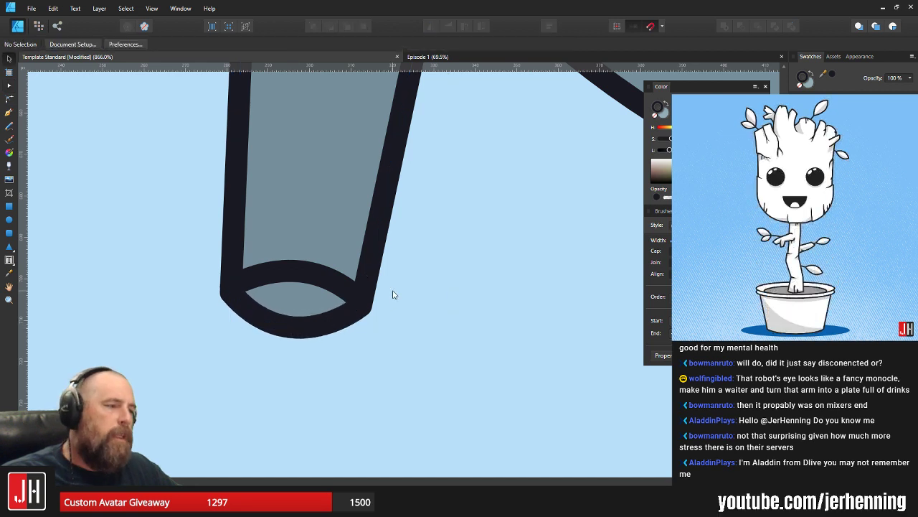
scroll(399, 293, "down", 4)
left_click_drag(385, 291, 360, 303)
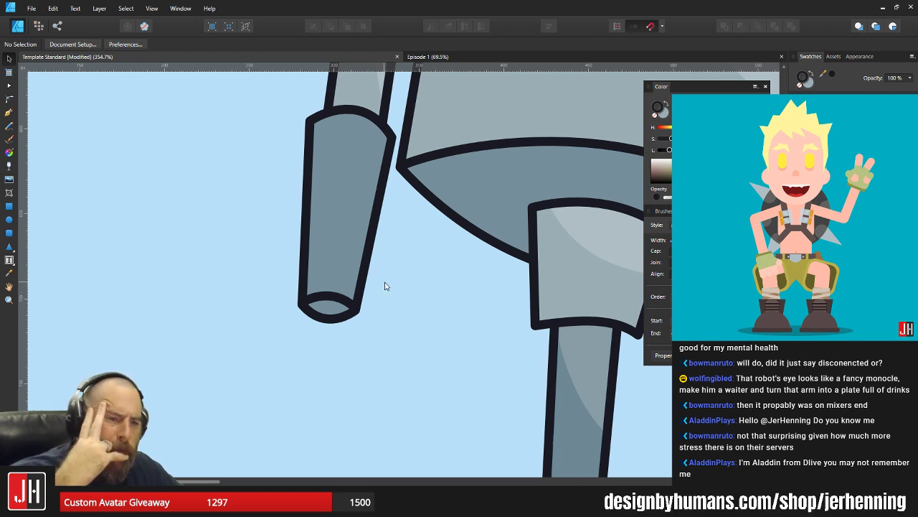
- Tilt the forearm by about -1.2 degrees
scroll(370, 177, "up", 2)
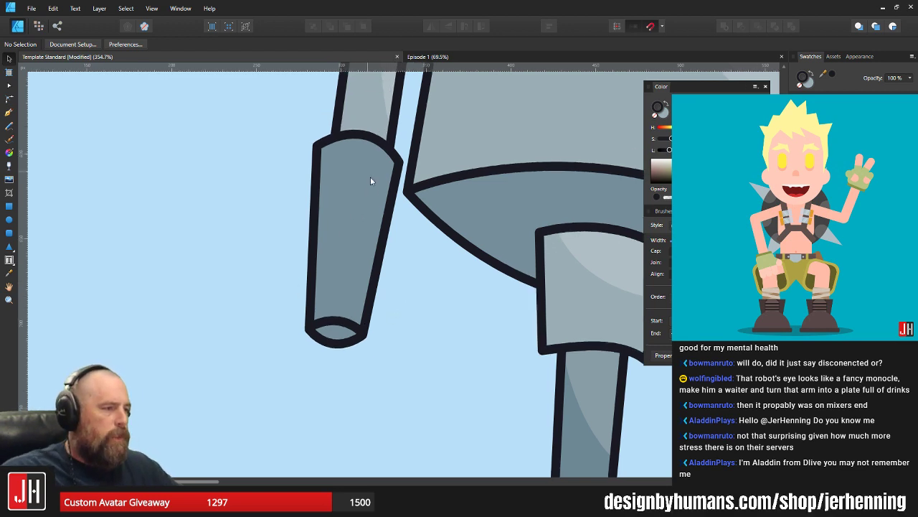
left_click(350, 211)
scroll(364, 159, "up", 2)
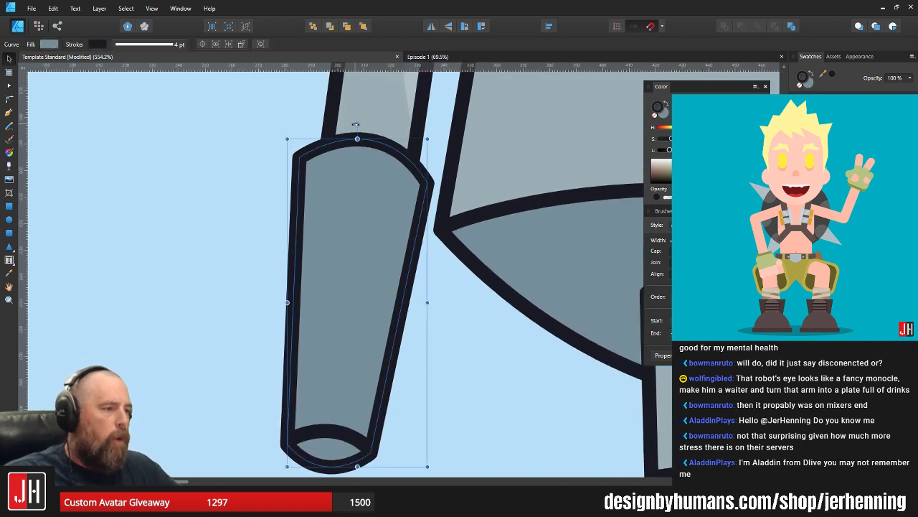
left_click_drag(356, 124, 362, 129)
scroll(451, 385, "down", 3)
- Select the end curve and the forearm in turn, then clear the selection
left_click(374, 361)
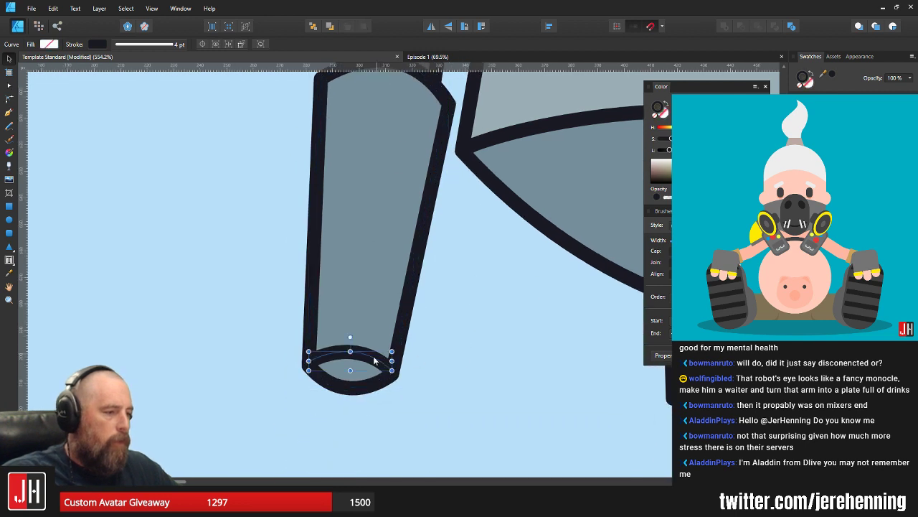
scroll(363, 267, "up", 2)
left_click(374, 267)
left_click(478, 270)
scroll(485, 256, "down", 3)
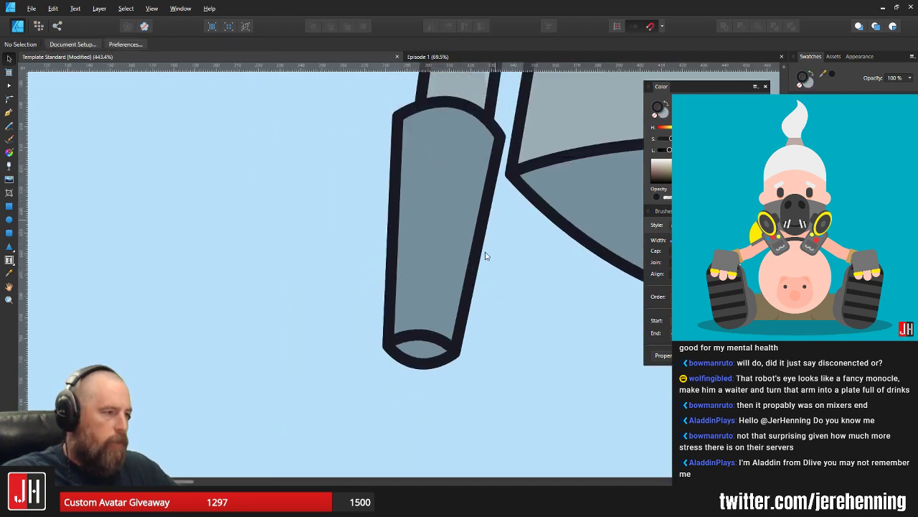
scroll(485, 256, "up", 1)
left_click(430, 190)
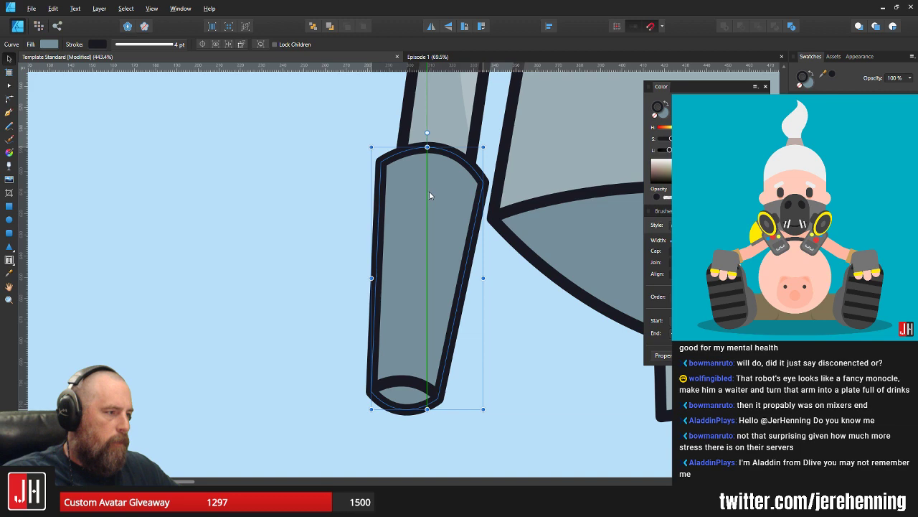
key("ctrl+d")
scroll(514, 272, "down", 3)
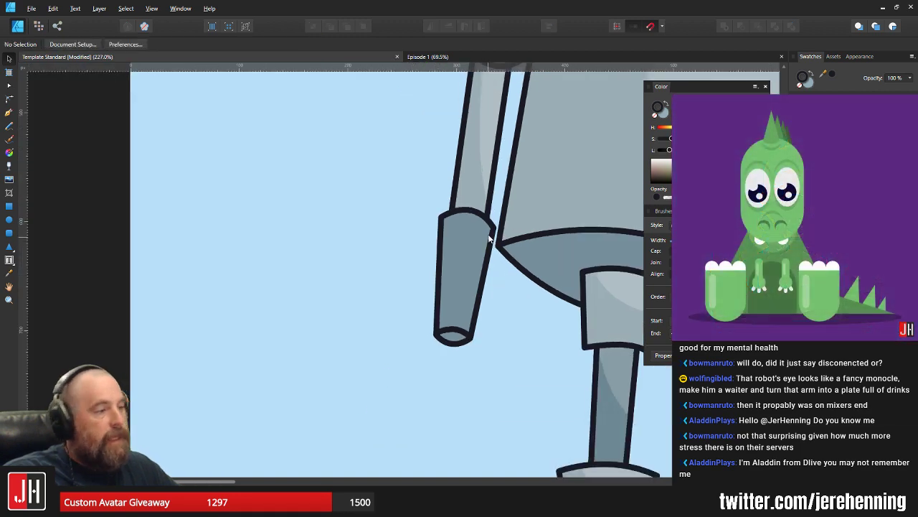
scroll(490, 239, "up", 3)
- Edit the forearm's top-right node to angle its top corner, undoing a stray change
double_click(496, 213)
left_click(499, 217)
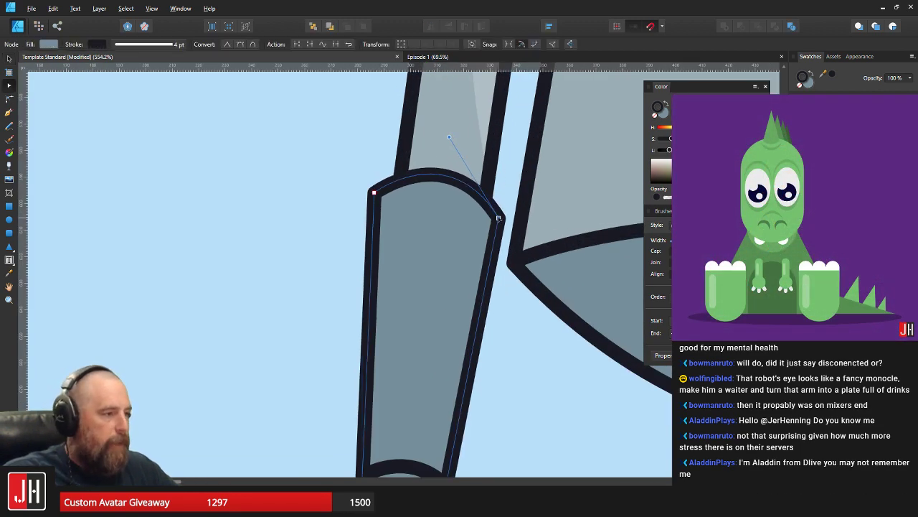
key("v")
key("ctrl+d")
scroll(512, 293, "down", 8)
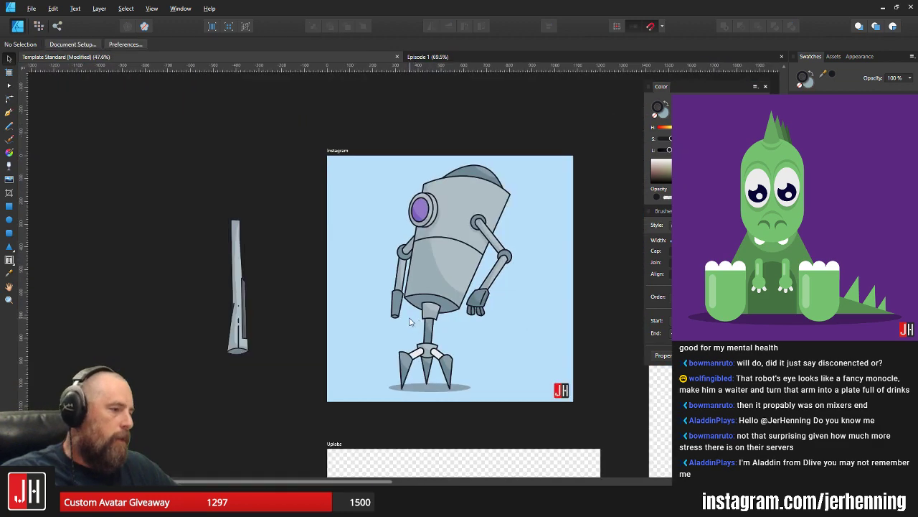
scroll(411, 322, "up", 6)
left_click(398, 295)
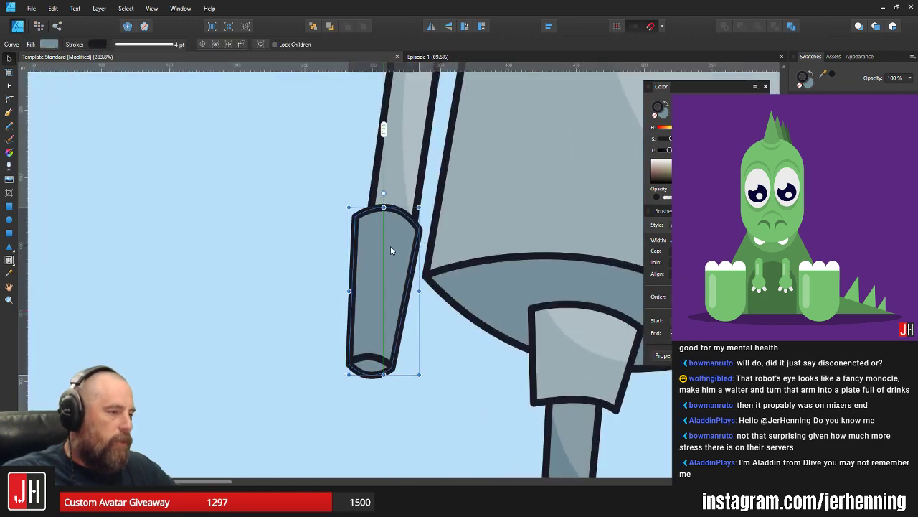
key("ctrl+z")
key("ctrl+z")
scroll(394, 236, "down", 8)
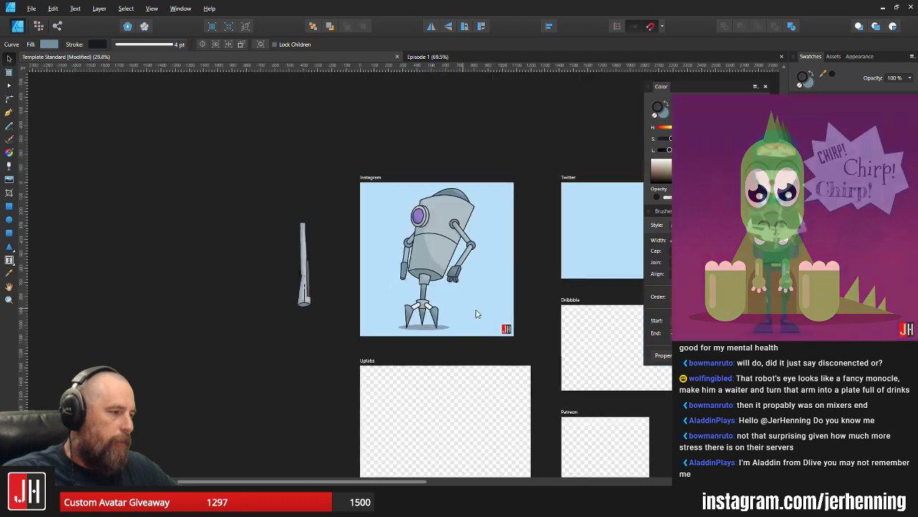
key("ctrl+d")
scroll(411, 266, "up", 5)
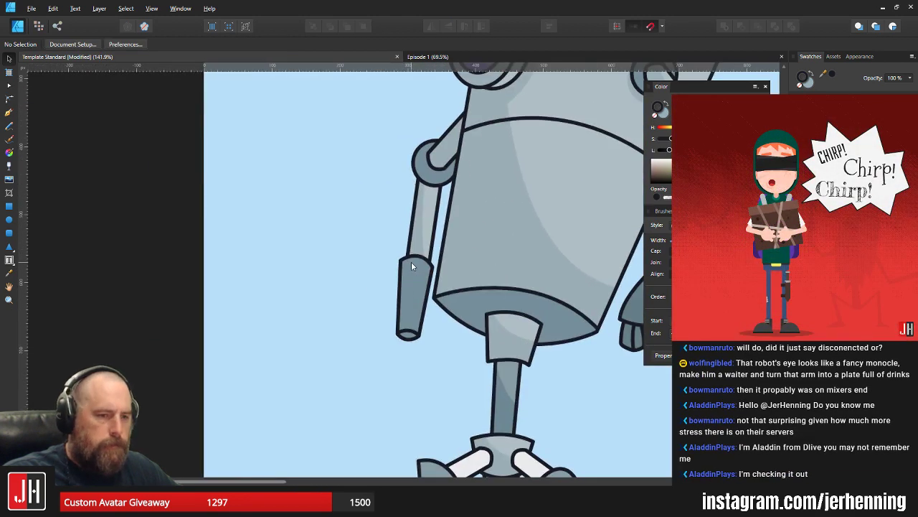
- Select the left arm parts with the shoulder joint and nudge them slightly up
left_click_drag(386, 117, 495, 392)
scroll(451, 187, "up", 2)
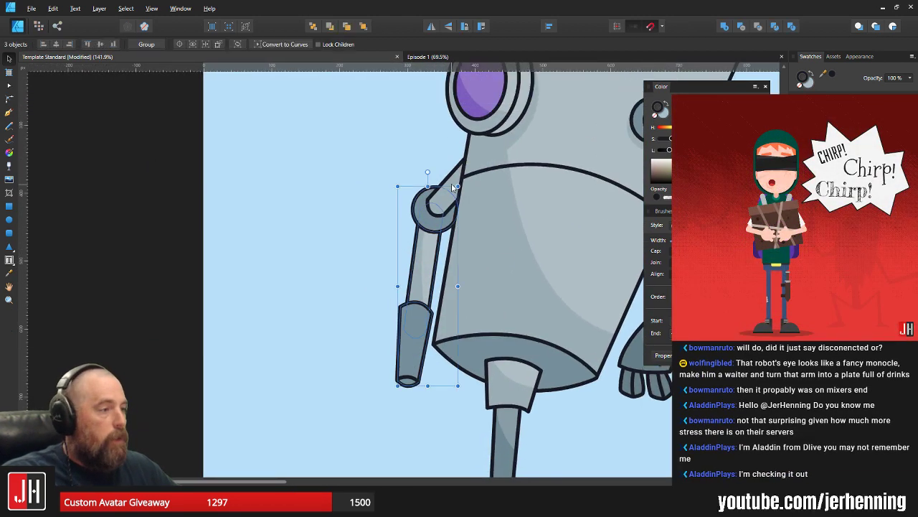
scroll(452, 183, "up", 3)
left_click(451, 183, "shift")
scroll(451, 180, "down", 1)
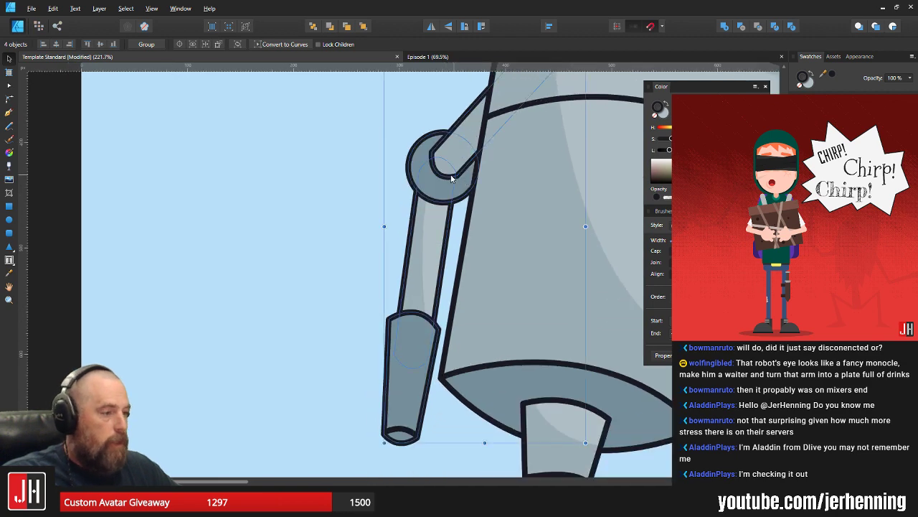
left_click_drag(451, 178, 450, 167)
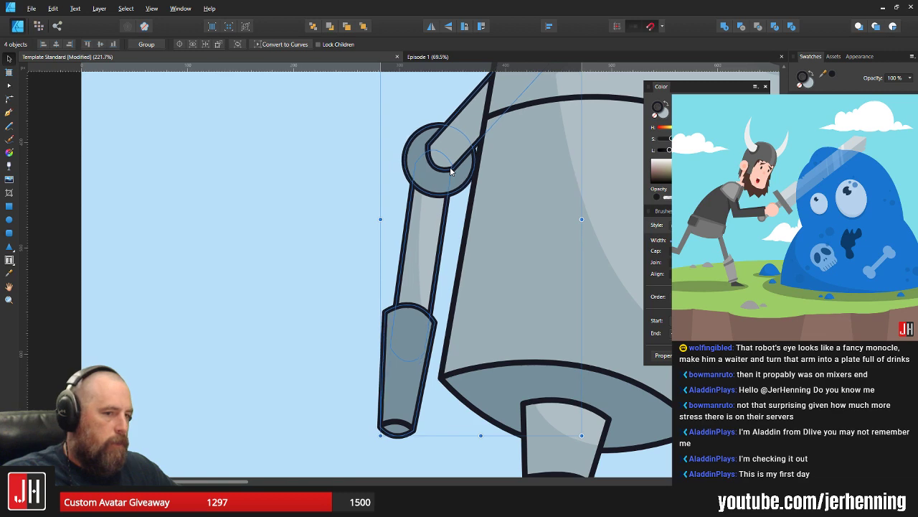
scroll(450, 171, "down", 6)
key("ctrl+d")
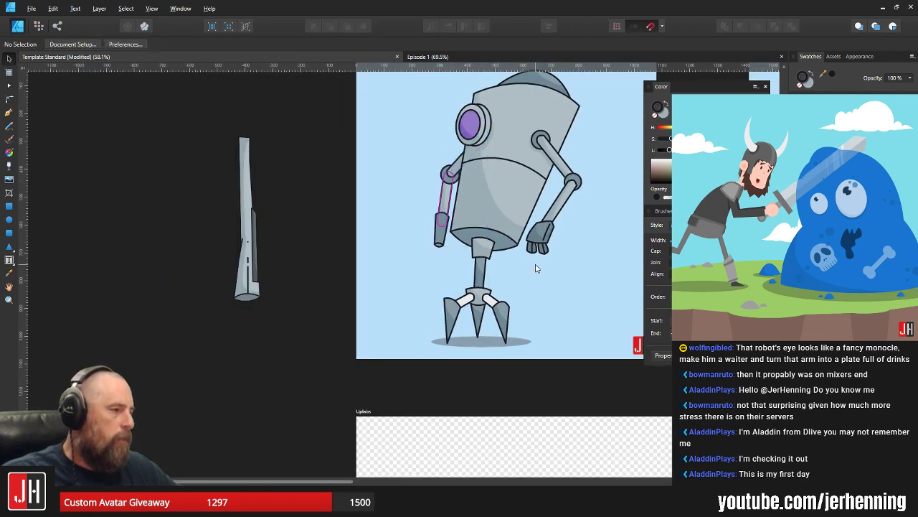
scroll(439, 233, "up", 9)
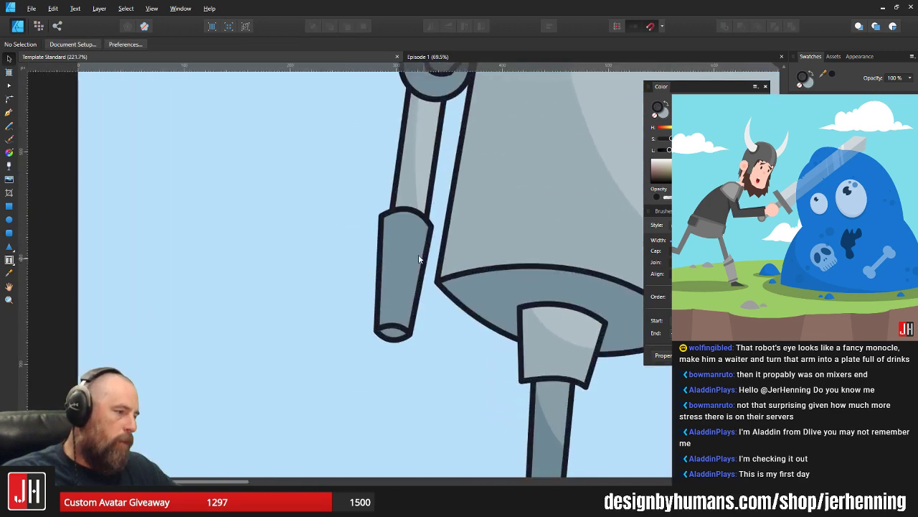
- Move the forearm piece up and right to meet the upper arm
mouse_move(401, 247)
left_mouse_down()
mouse_move(403, 256)
mouse_move(407, 236)
left_mouse_up()
left_click_drag(412, 140, 411, 142)
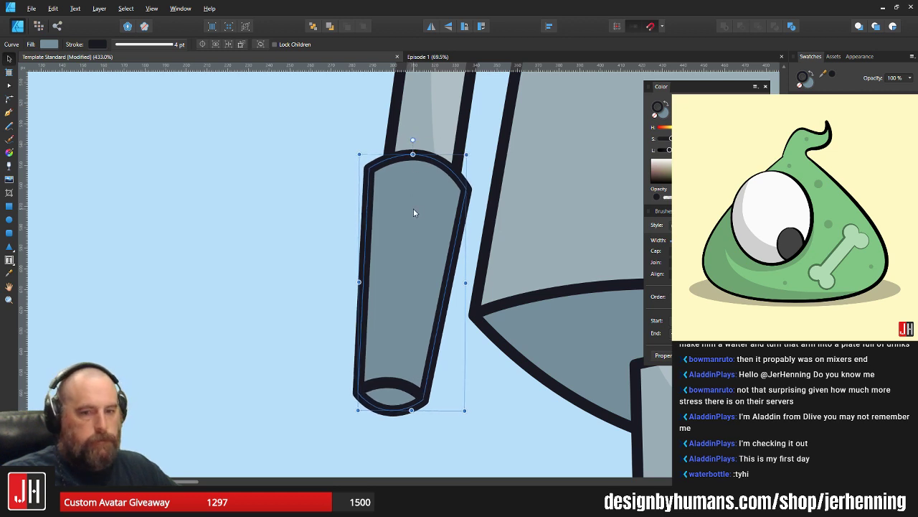
left_click_drag(420, 210, 420, 178)
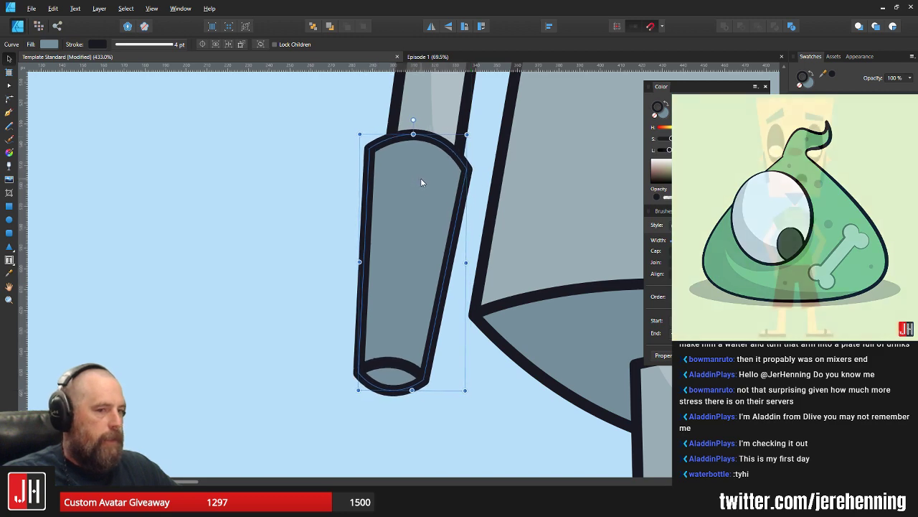
scroll(425, 208, "down", 5)
scroll(427, 223, "down", 2)
- Lower the forearm slightly to align it under the upper arm, then deselect
left_click(429, 241)
scroll(424, 244, "down", 2)
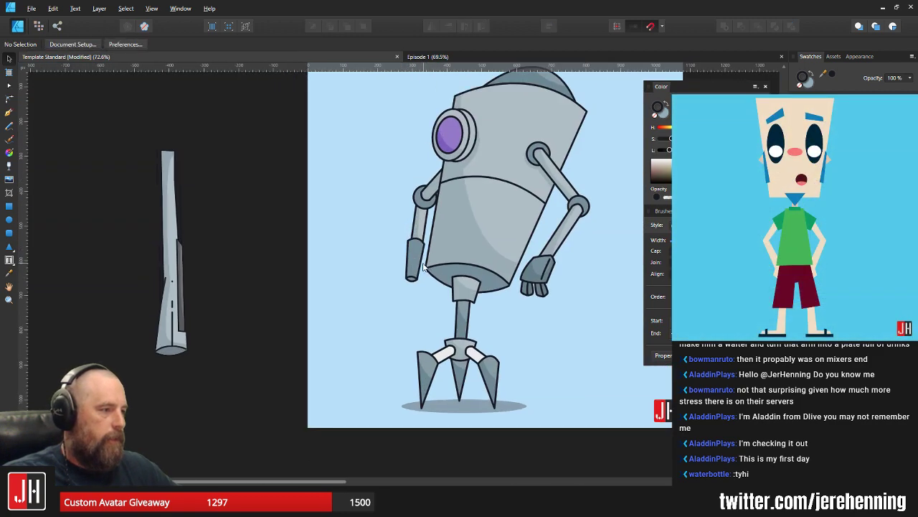
scroll(402, 245, "up", 6)
left_click(402, 245)
left_click_drag(406, 215, 405, 229)
left_click(342, 222)
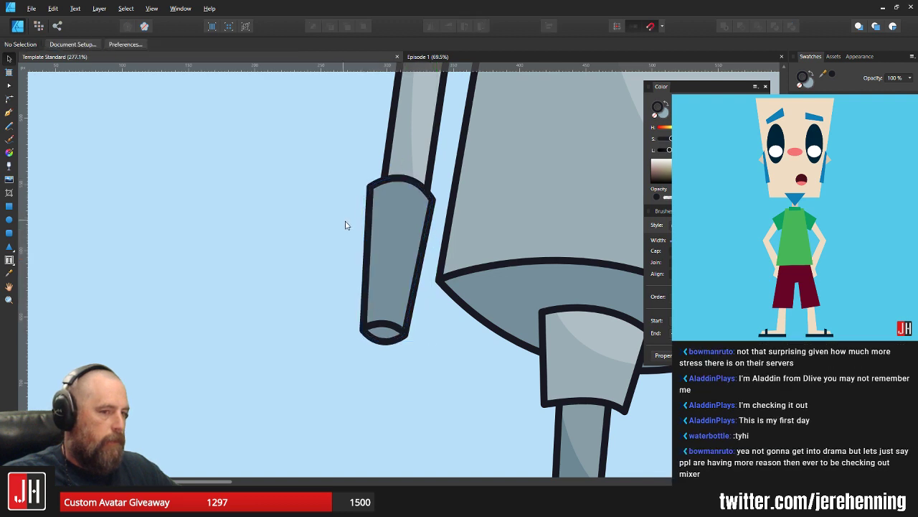
scroll(359, 226, "down", 2)
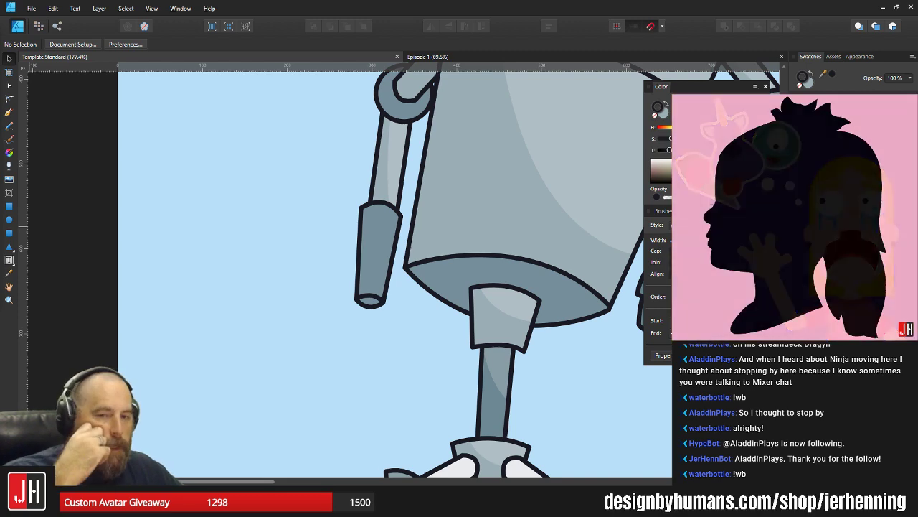
left_click_drag(538, 81, 584, 80)
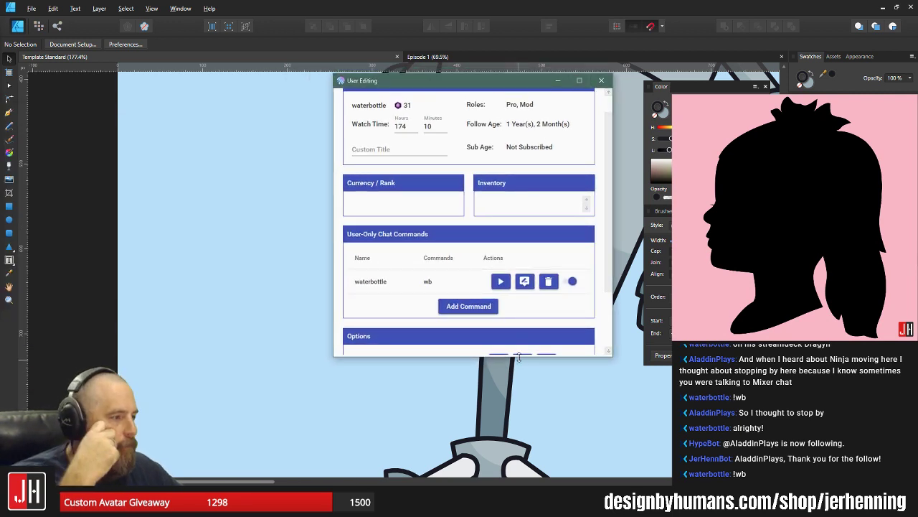
- Inspect the wb command's actions from the enlarged User Editing window, then close both windows
left_click_drag(521, 355, 521, 464)
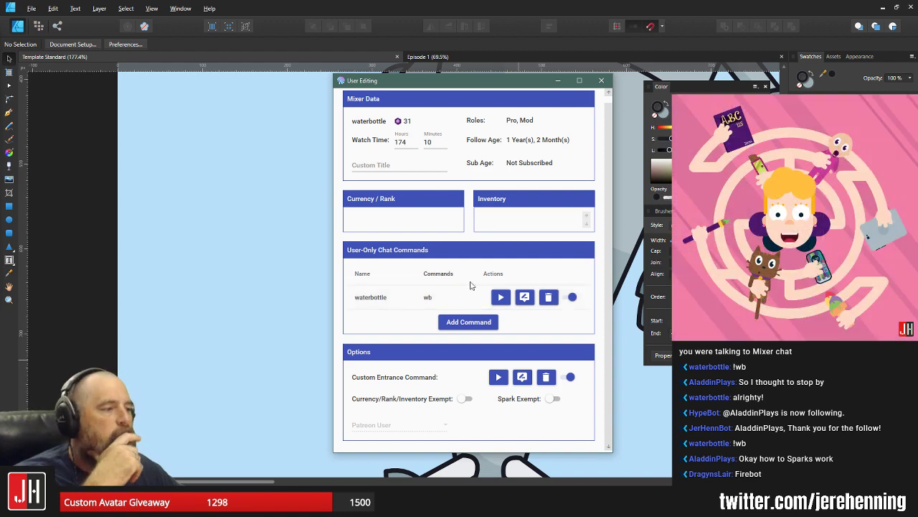
left_click(525, 298)
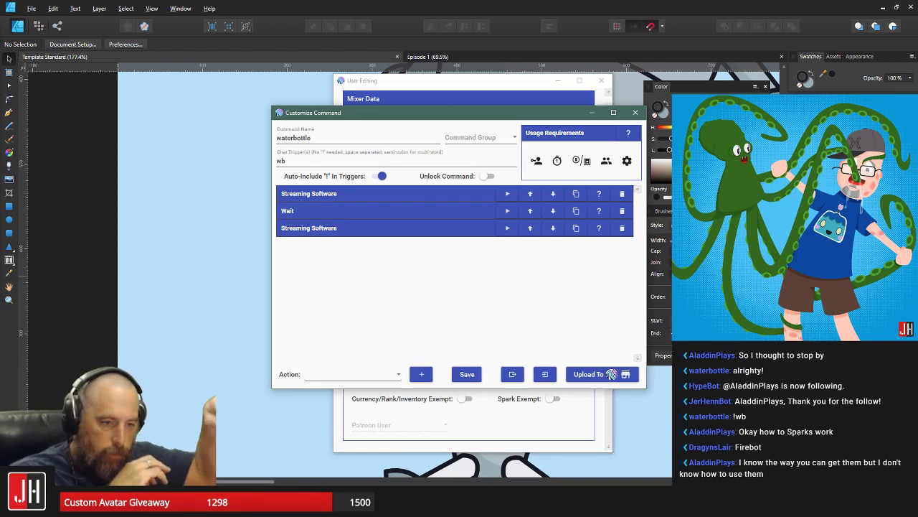
left_click(611, 374)
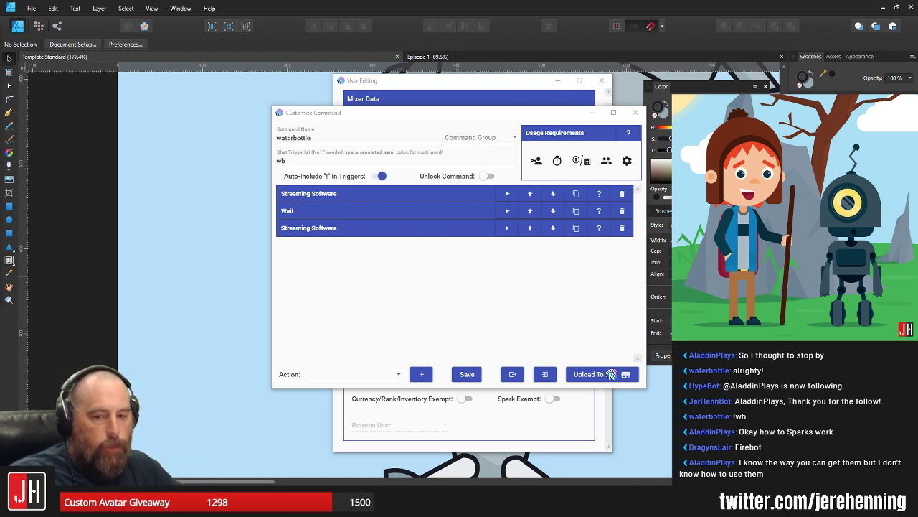
left_click(612, 374)
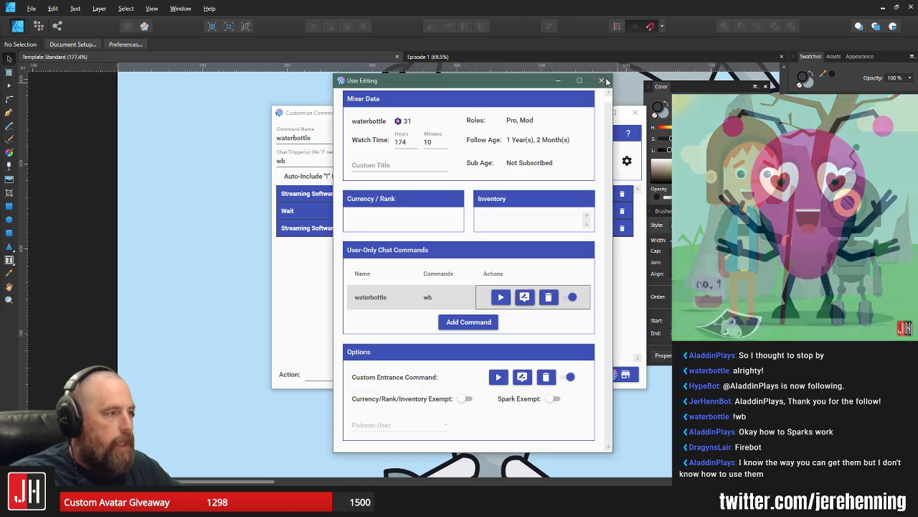
left_click(602, 79)
- Inspect the viewer's wb command and its first Streaming Software action, then close both windows
left_click(635, 112)
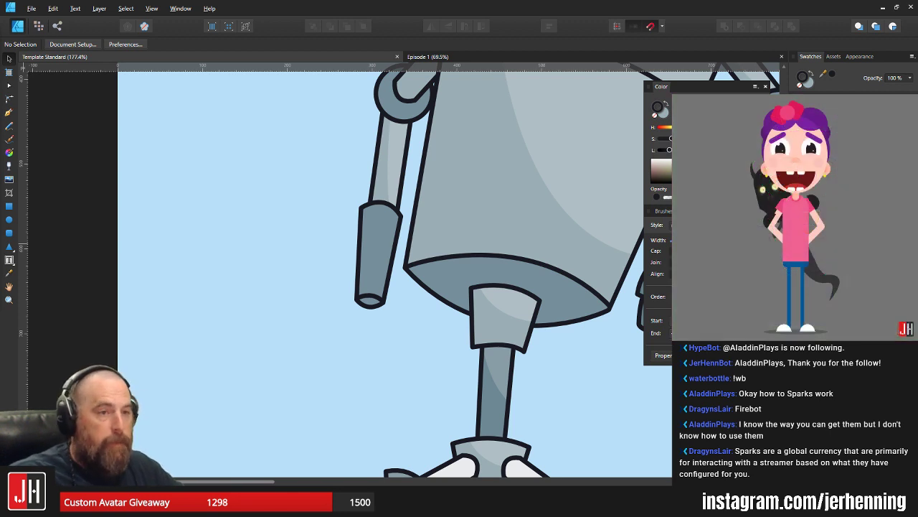
left_click_drag(0, 81, 403, 81)
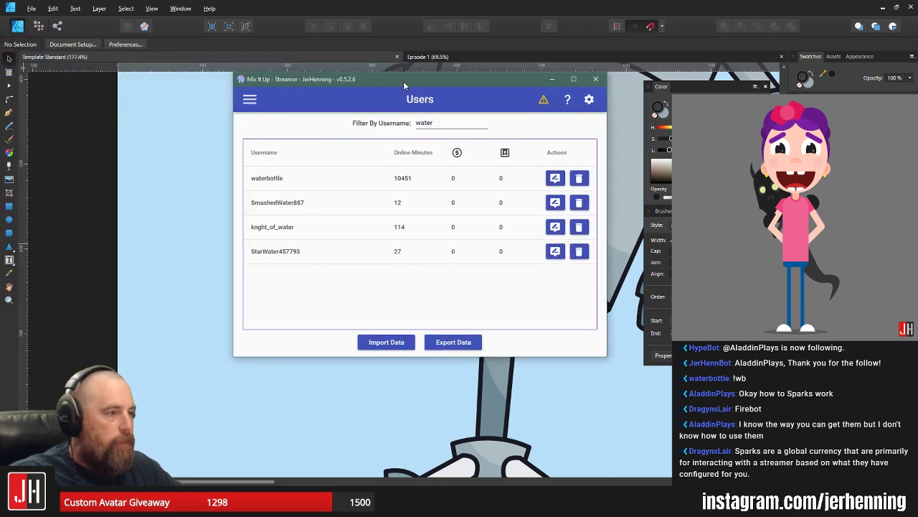
left_click(556, 180)
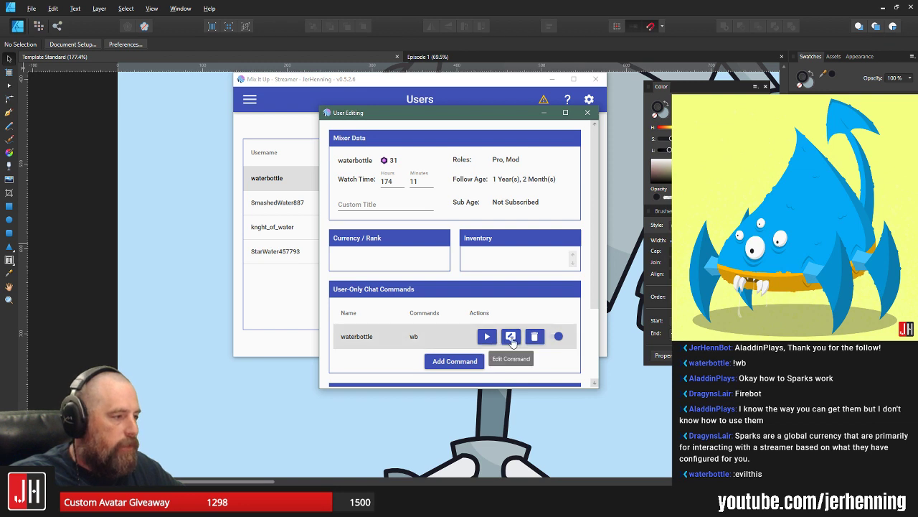
left_click(508, 336)
left_click(382, 198)
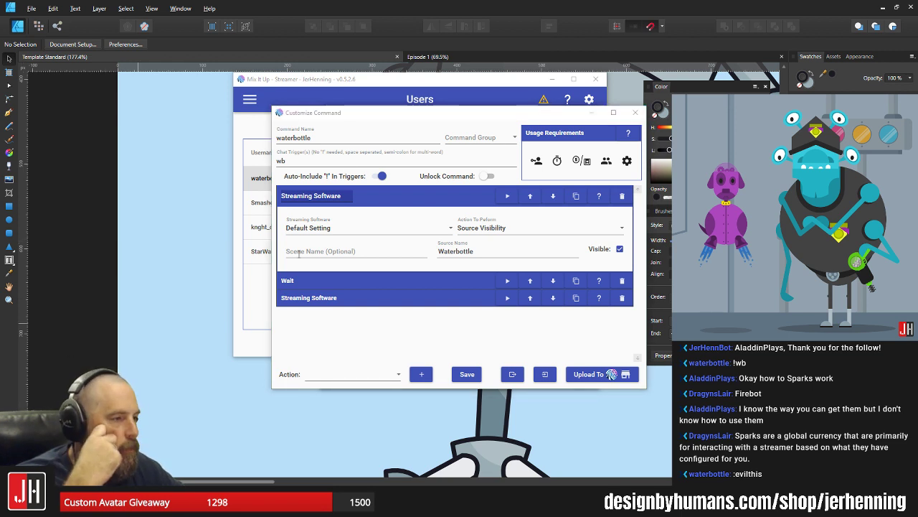
left_click(635, 112)
left_click(589, 113)
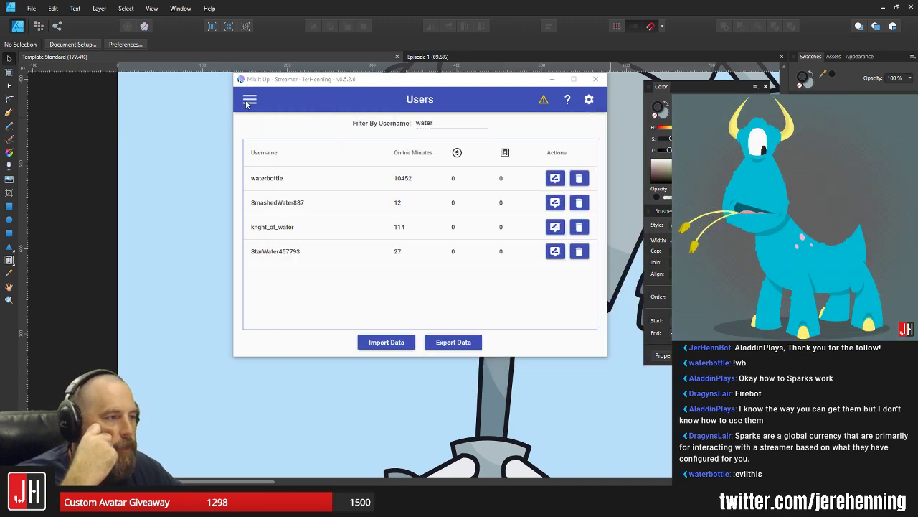
- Review the OBS Studio connection on the Services page, then go to the app's Settings
mouse_move(545, 104)
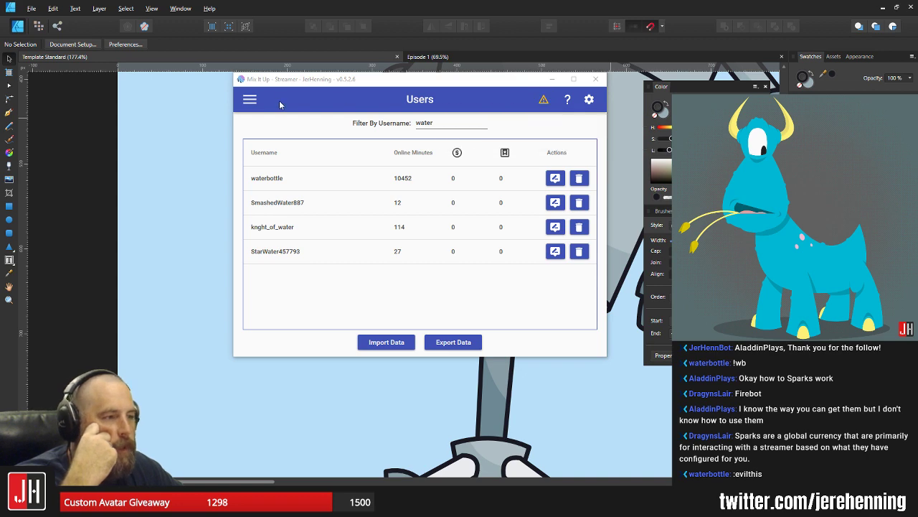
left_click(251, 102)
scroll(283, 320, "down", 3)
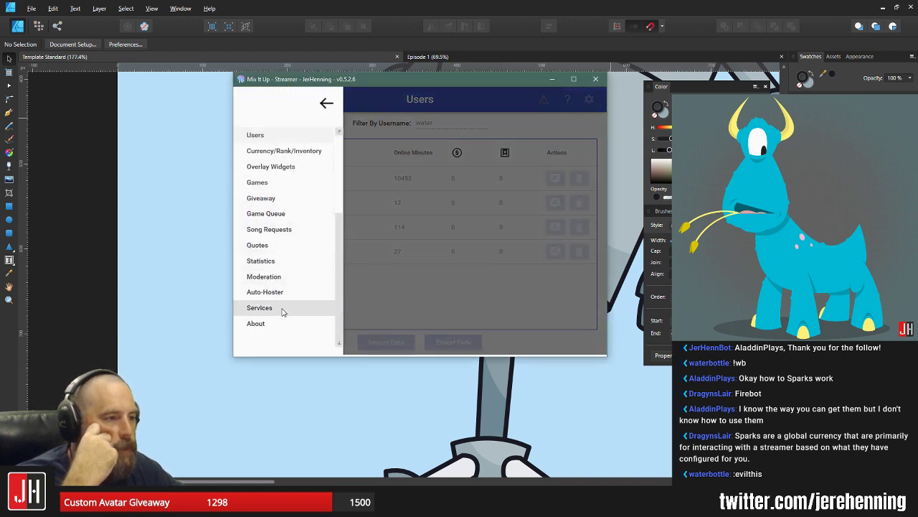
left_click(284, 309)
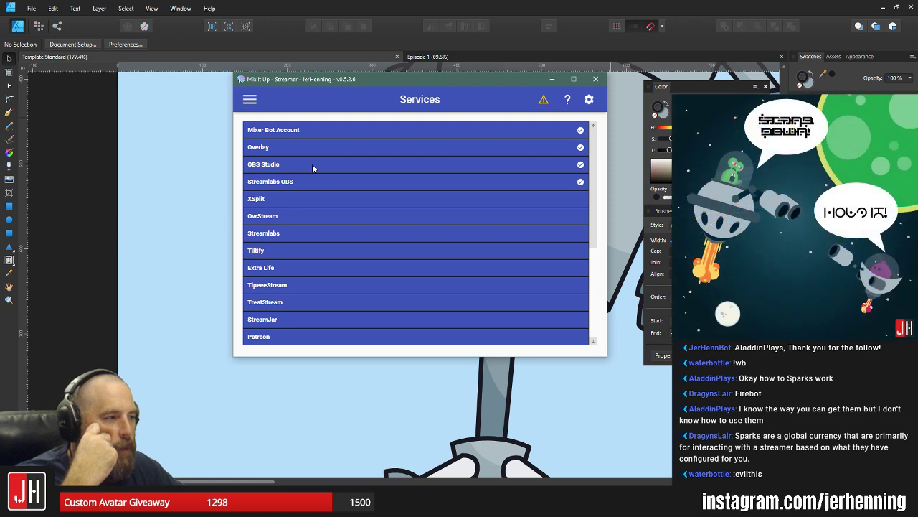
left_click(363, 165)
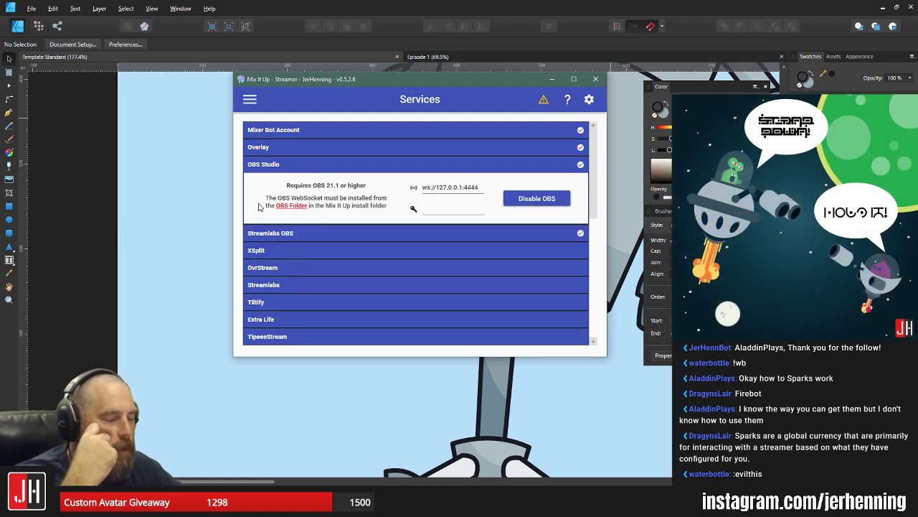
left_click(374, 164)
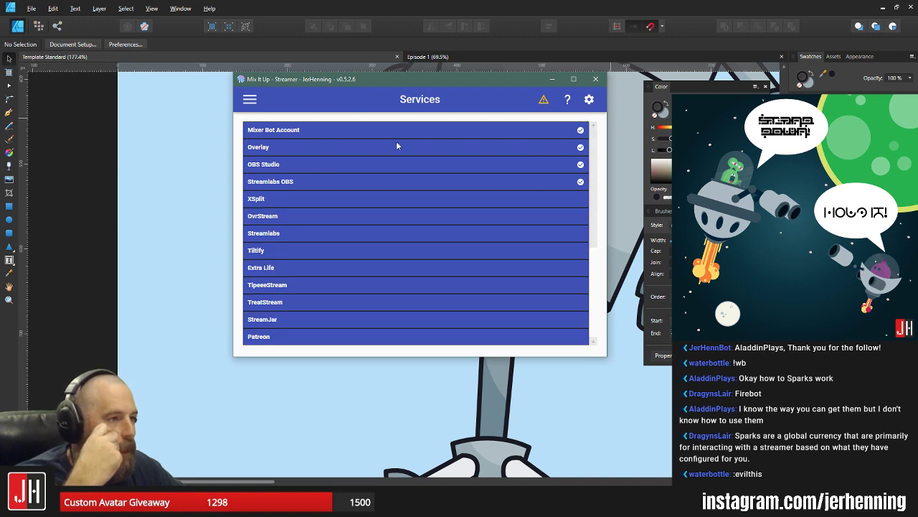
left_click(587, 103)
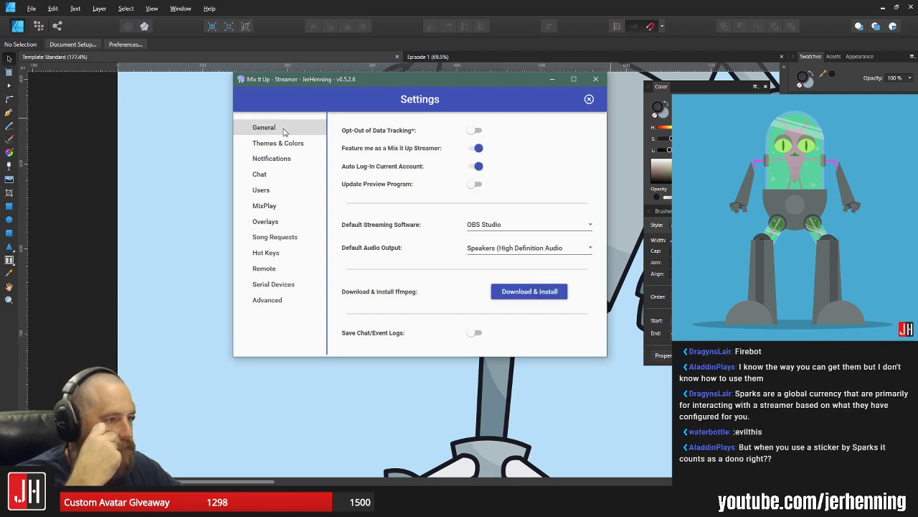
- Keep OBS Studio as default streaming software, view the Users settings, then start quitting Mix It Up
left_click(284, 131)
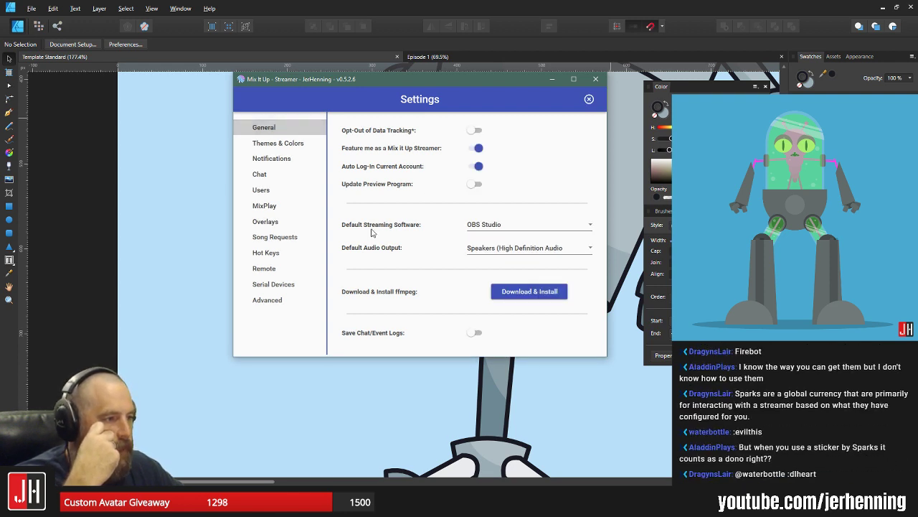
left_click(514, 227)
left_click(514, 227)
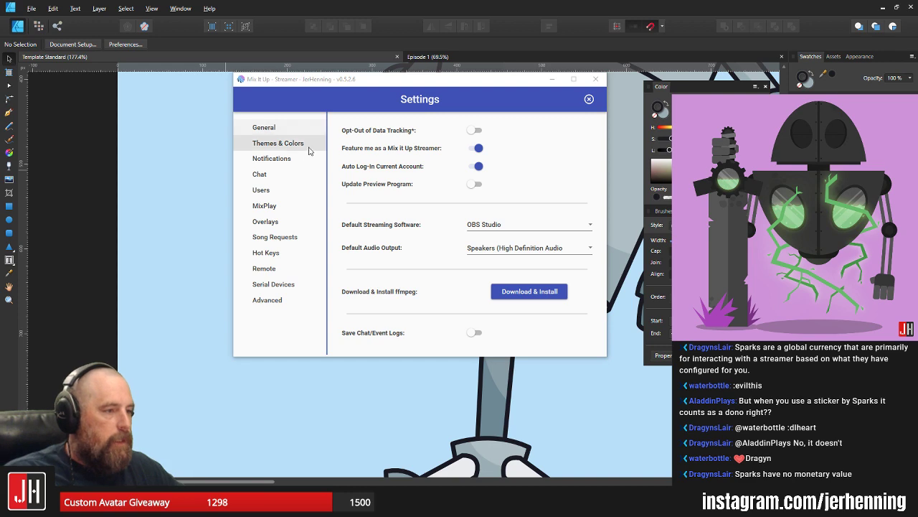
left_click(291, 190)
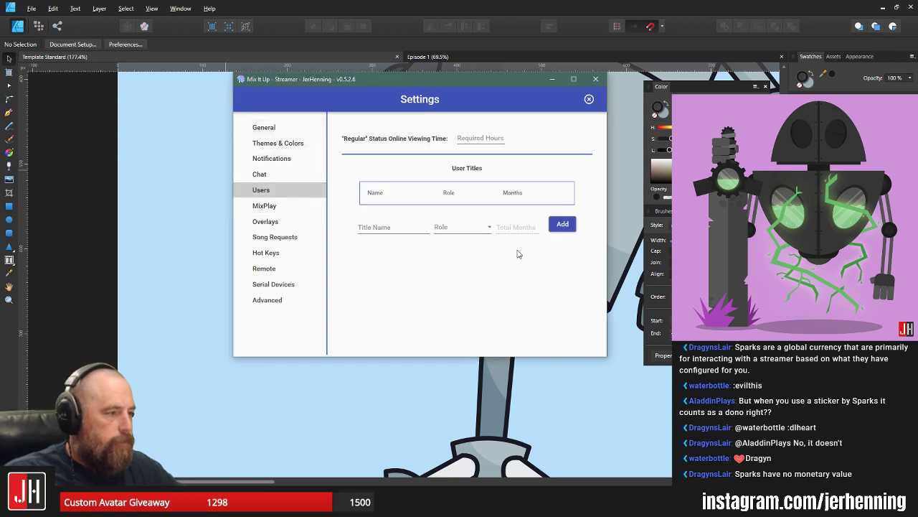
left_click(595, 79)
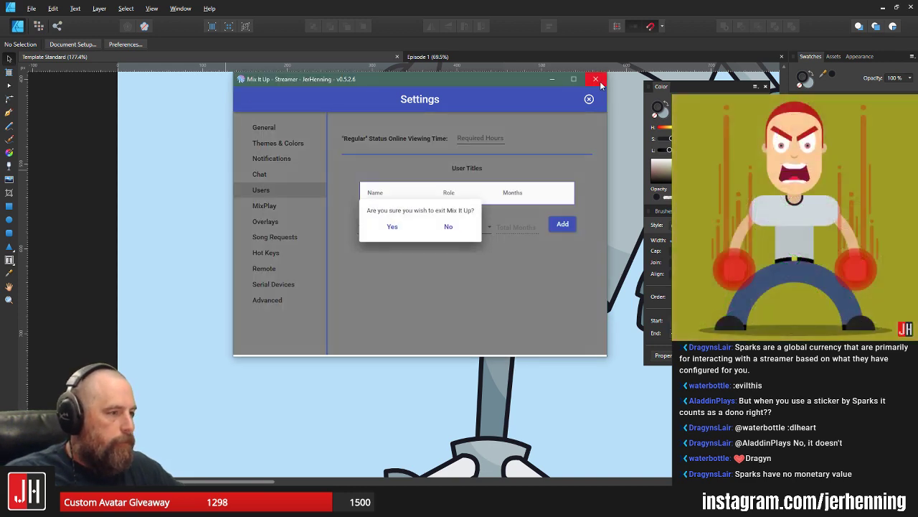
- Confirm exiting Mix It Up, then open and close the Start menu to return to Affinity Designer
left_click(392, 226)
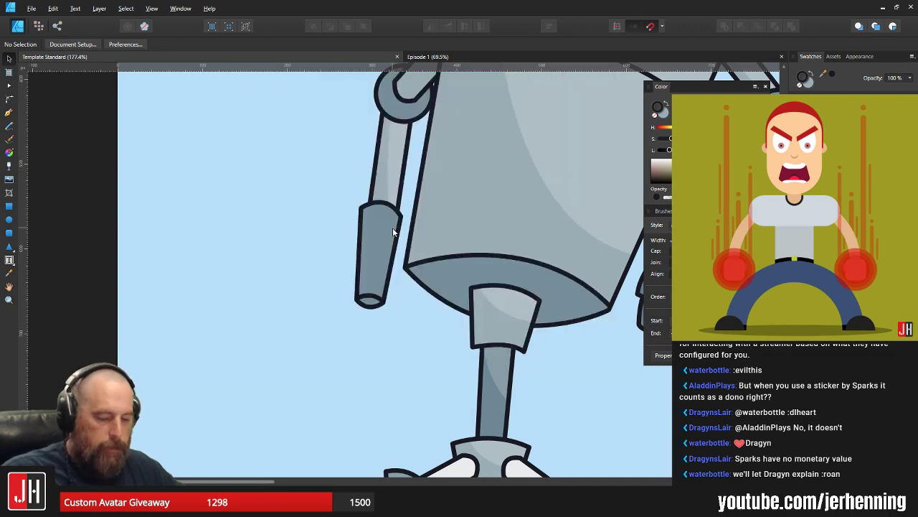
key("super")
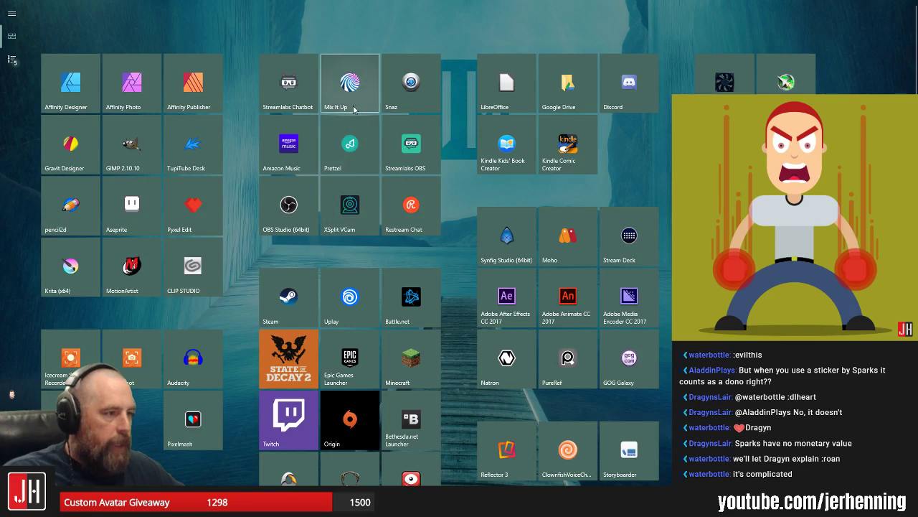
key("super")
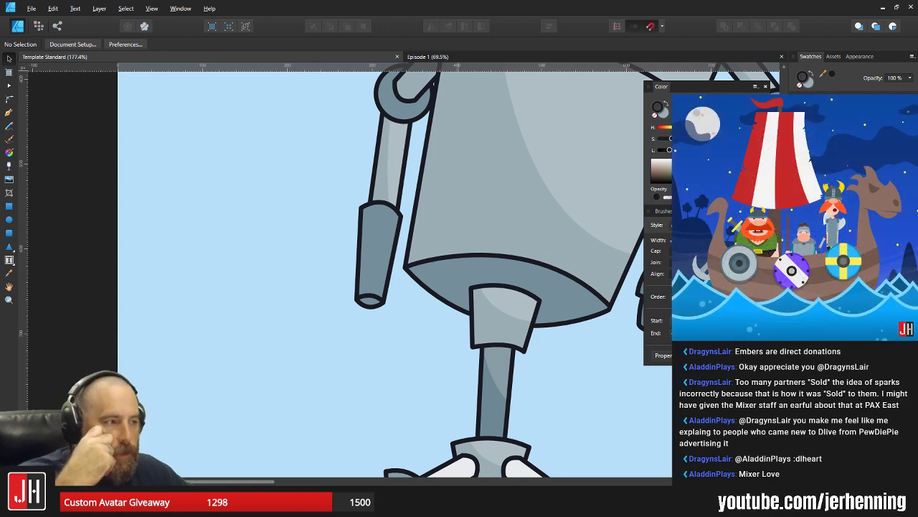
scroll(519, 262, "down", 5)
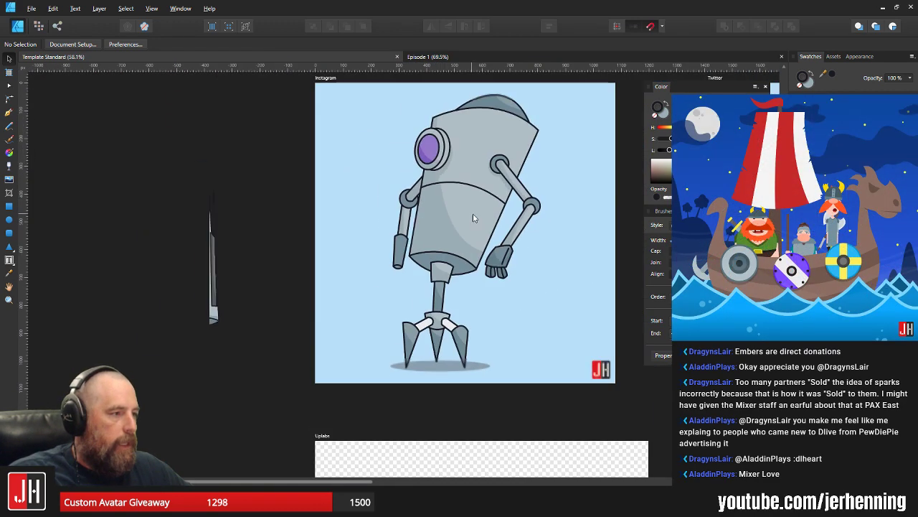
scroll(477, 212, "up", 1)
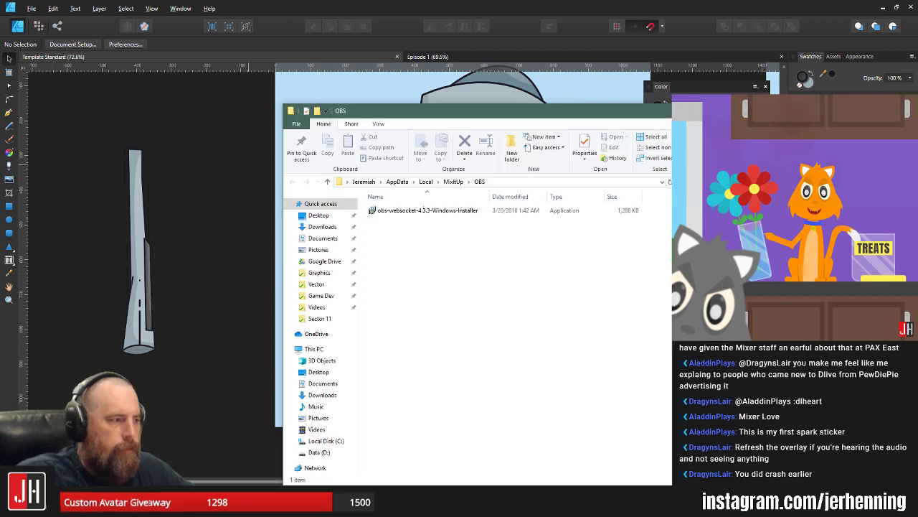
- Run the obs-websocket installer past the license, then cancel and quit setup without installing
double_click(423, 211)
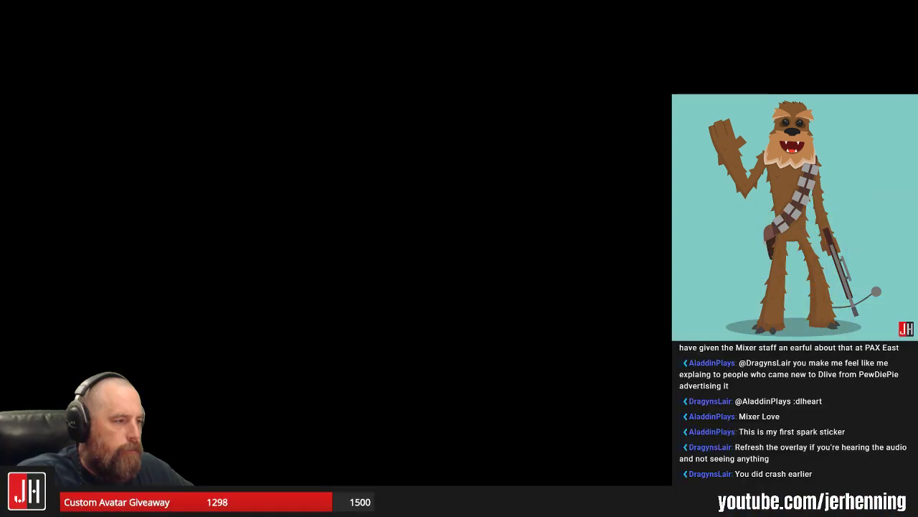
left_click(410, 304)
left_click(409, 304)
left_click(509, 330)
left_click(511, 331)
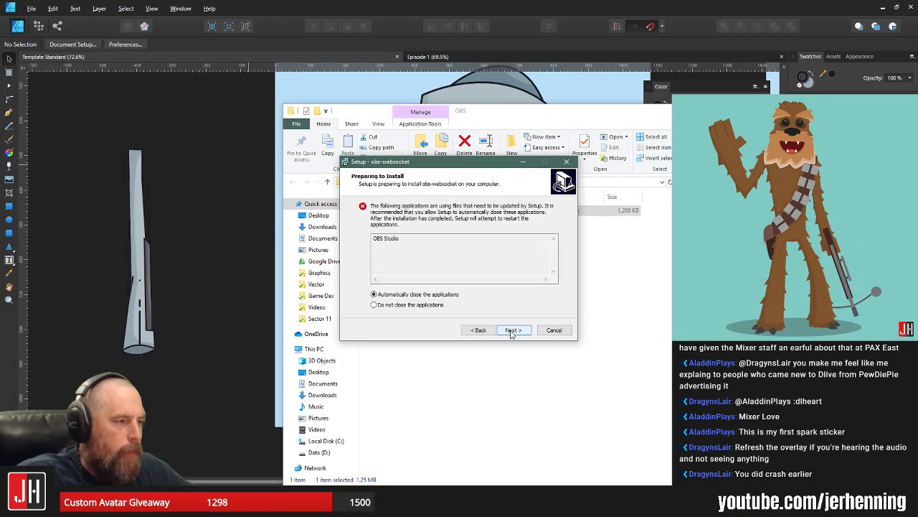
left_click(554, 330)
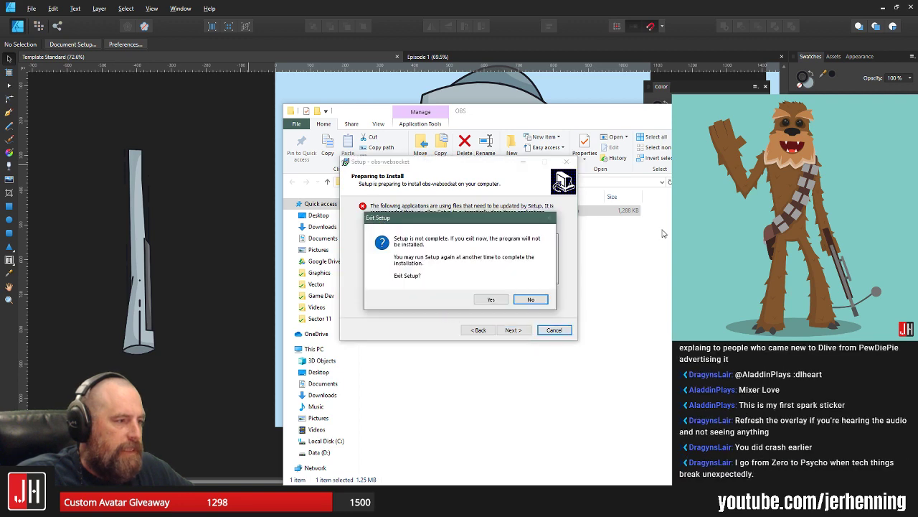
left_click(505, 297)
left_click(42, 204)
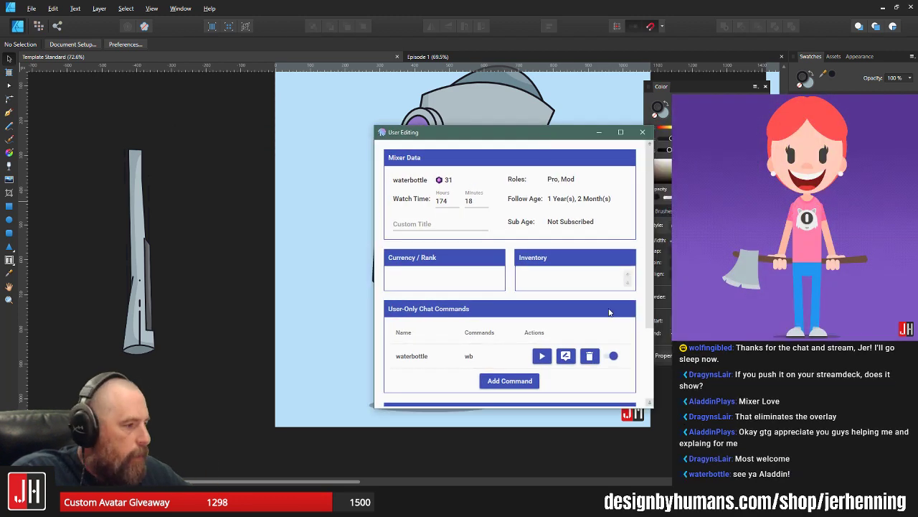
- Open the waterbottle command and set both Streaming Software steps to Default Setting
left_click(565, 356)
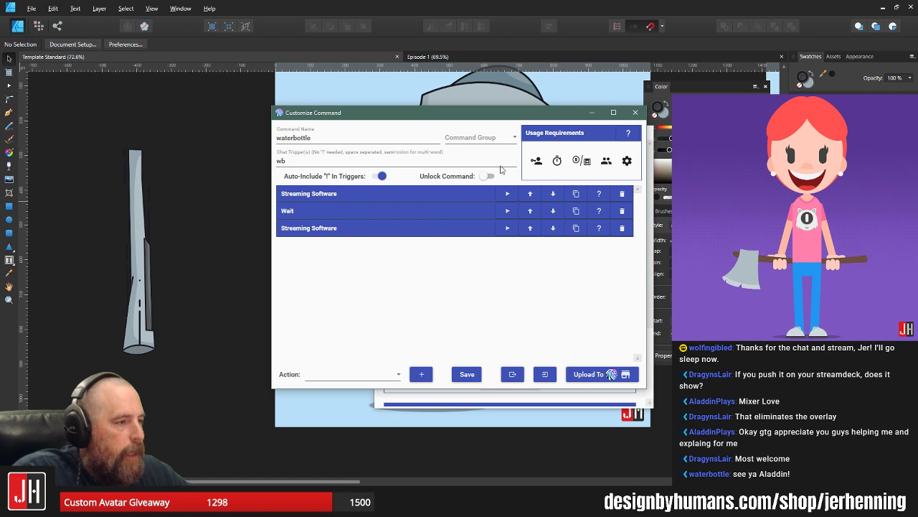
left_click(404, 195)
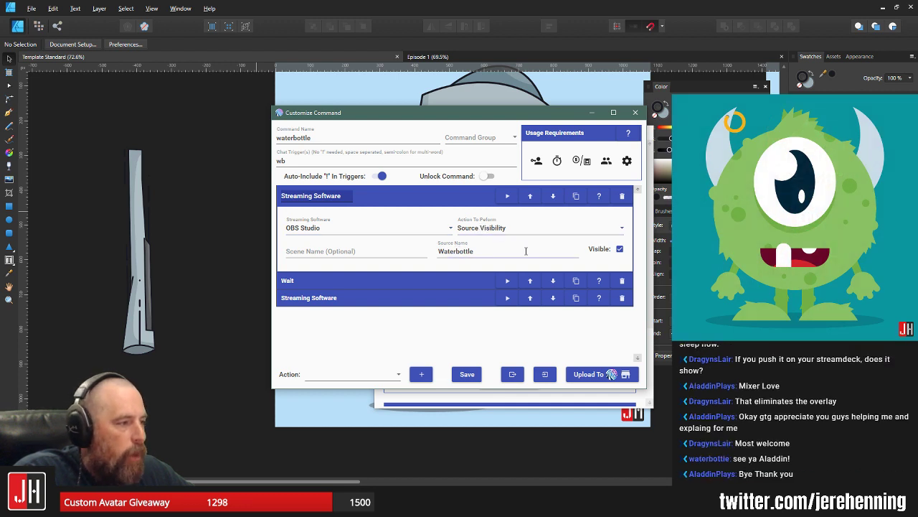
left_click(451, 282)
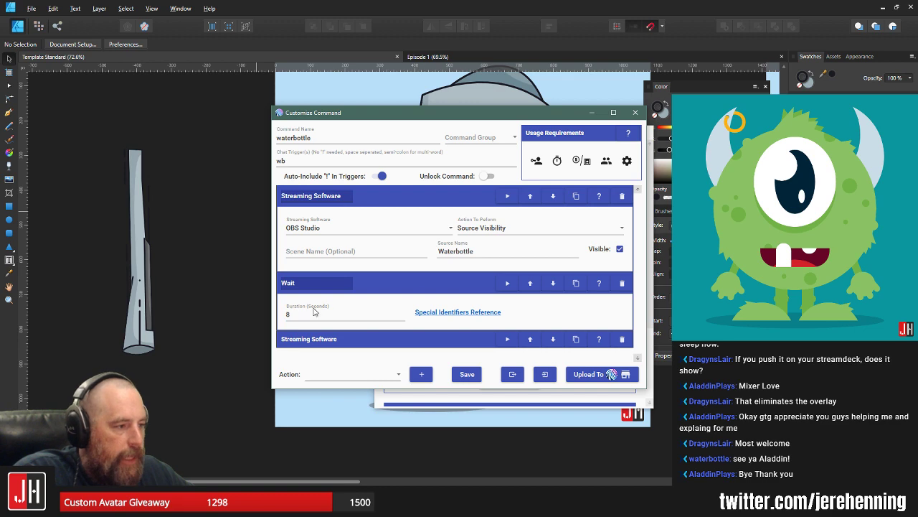
left_click(406, 339)
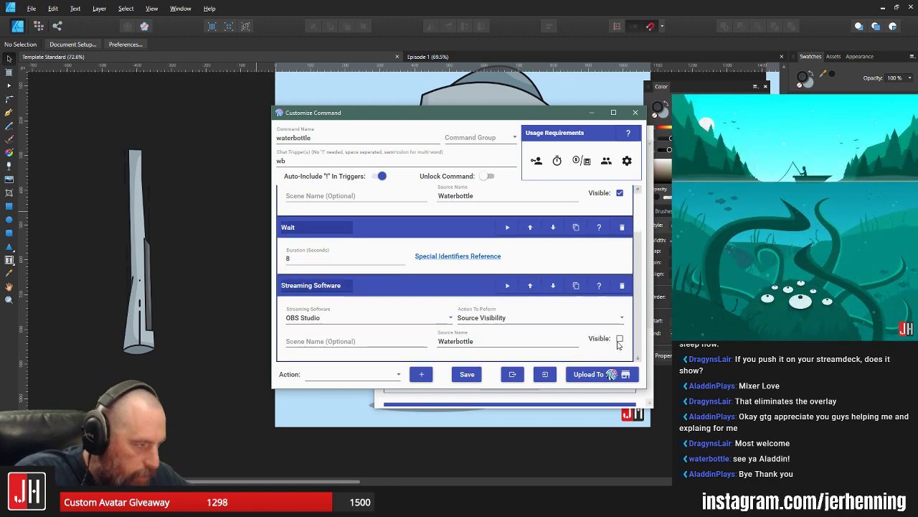
scroll(387, 241, "up", 2)
left_click(388, 231)
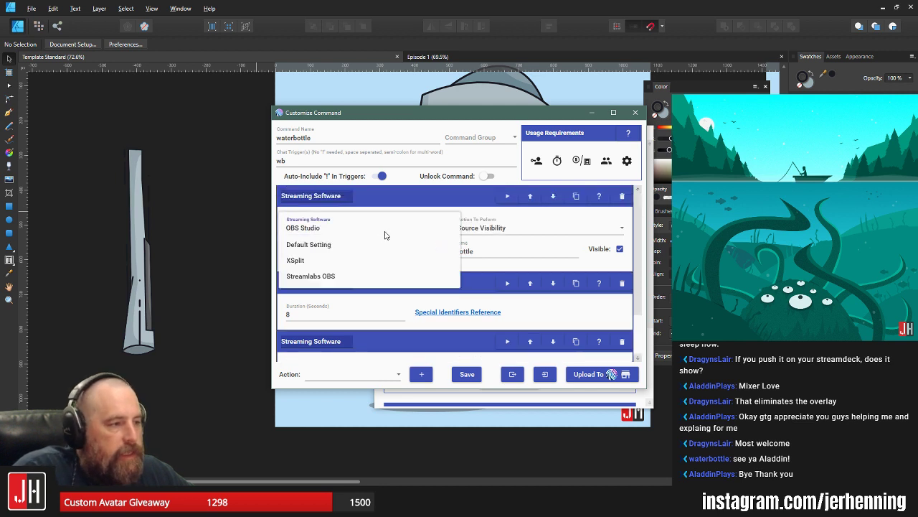
left_click(361, 251)
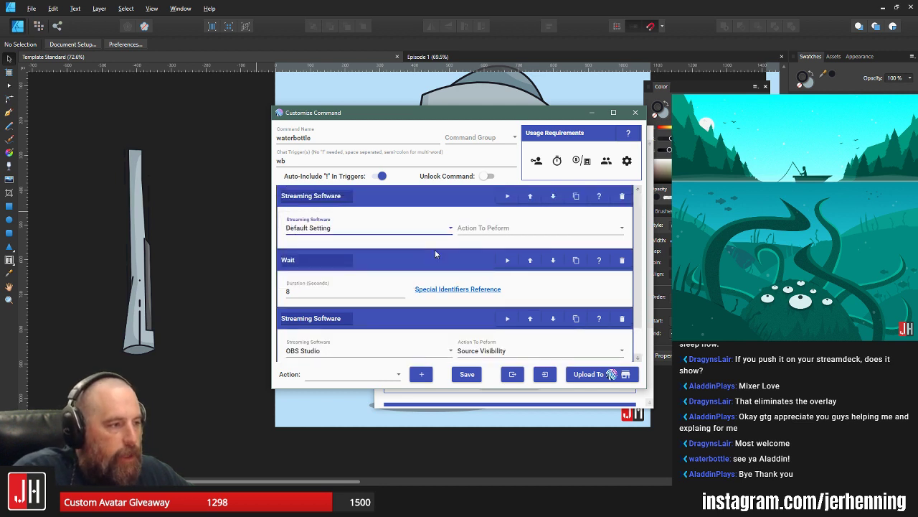
left_click(373, 350)
left_click(350, 367)
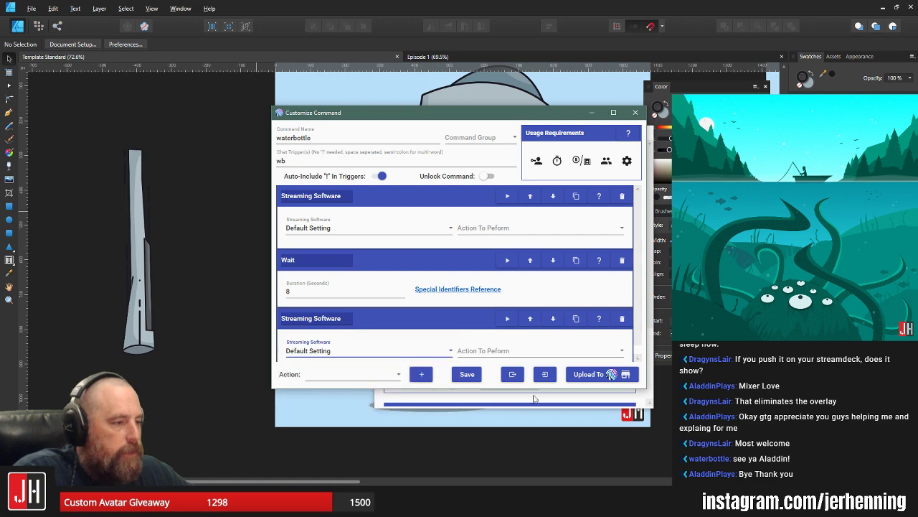
- Reselect Source Visibility as the action for both steps and save the command
left_click(467, 374)
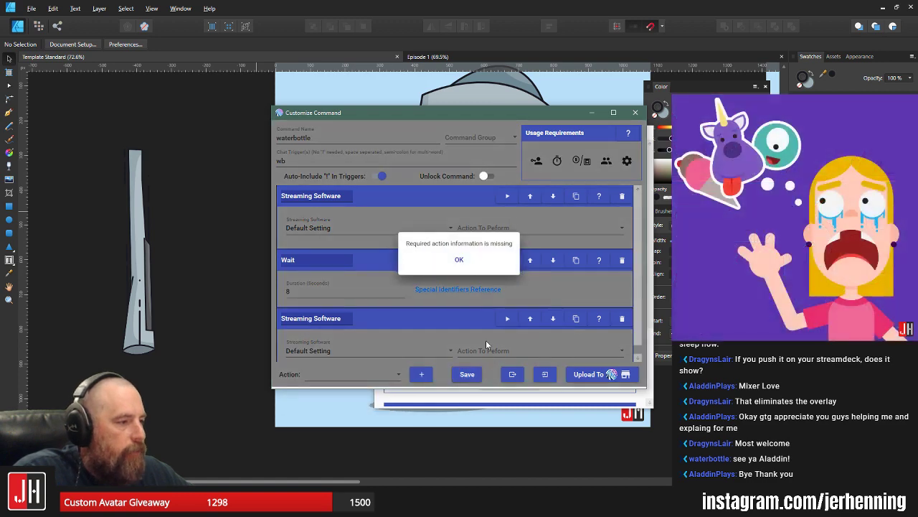
left_click(459, 259)
left_click(531, 229)
left_click(502, 259)
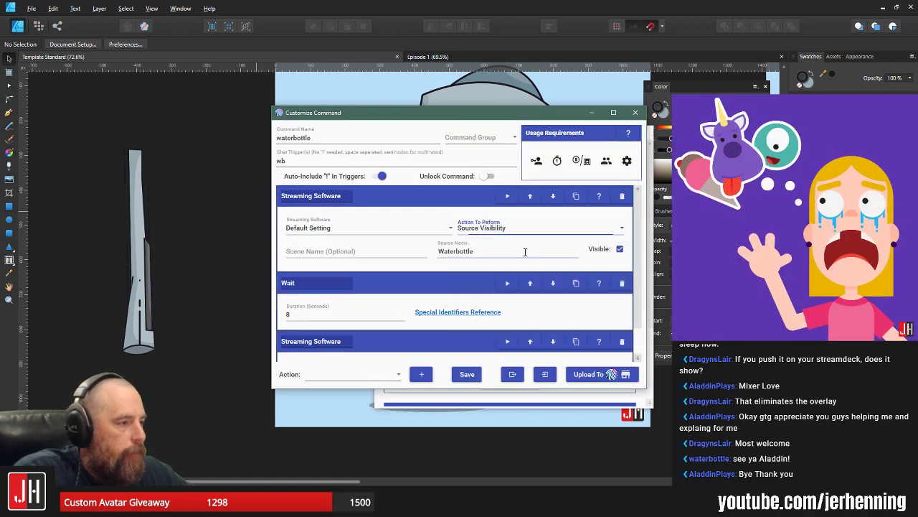
scroll(486, 304, "down", 1)
left_click(494, 350)
left_click(492, 371)
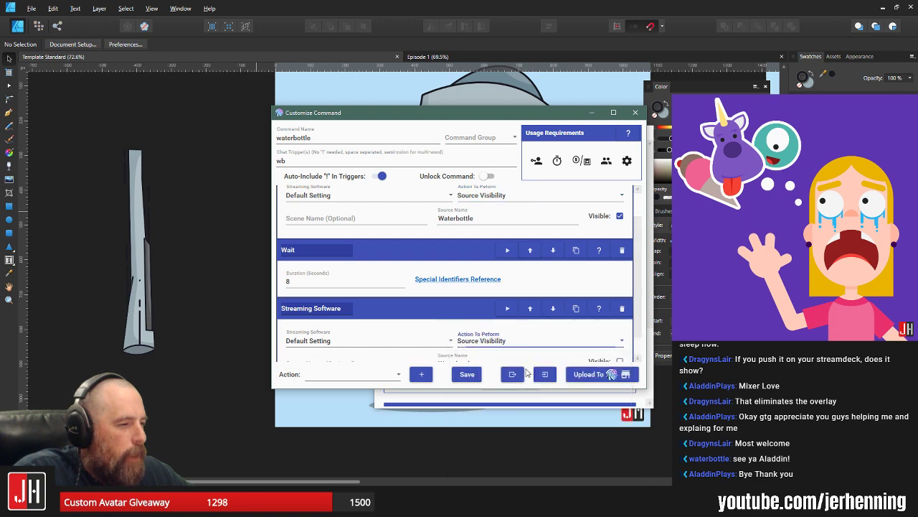
left_click(467, 374)
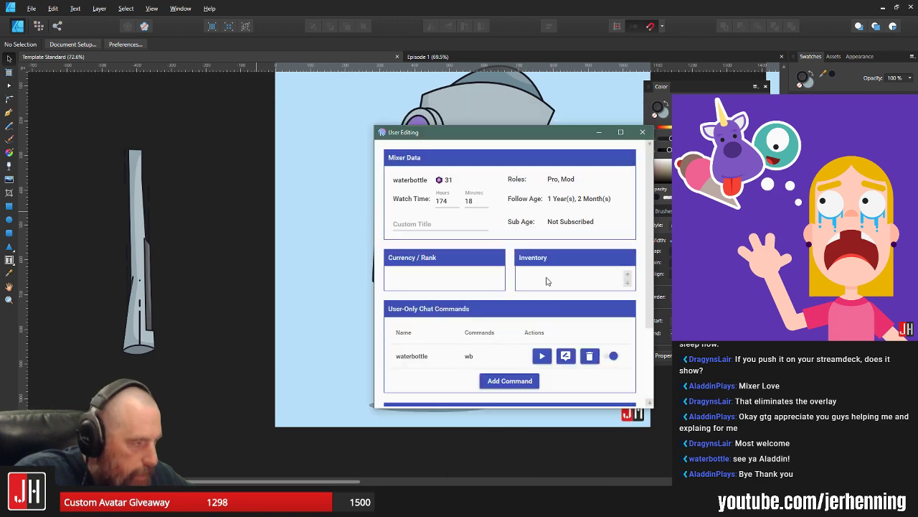
- Test-run the wb command twice, then close the user's details window
left_click(541, 356)
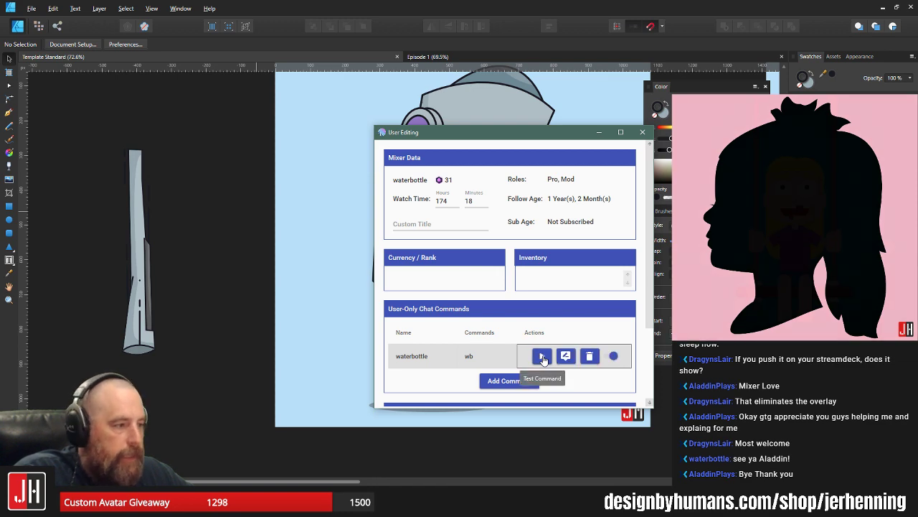
left_click(542, 356)
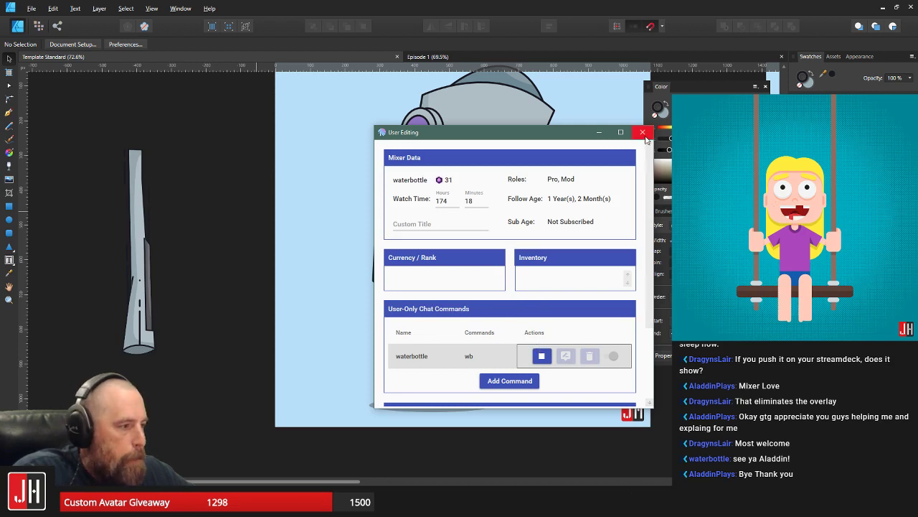
left_click(643, 134)
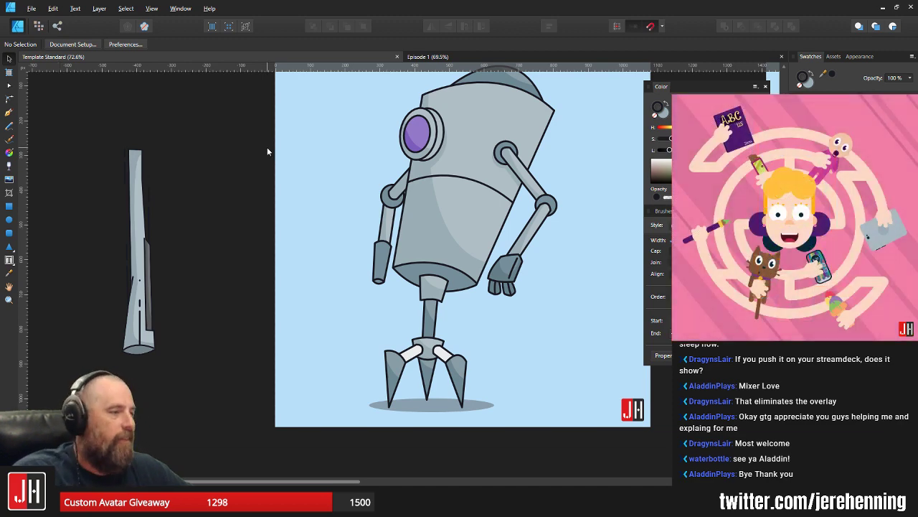
- Select the robot's left forearm, upper arm and shoulder parts and swing the arm lower
scroll(597, 195, "up", 5)
left_click(366, 280)
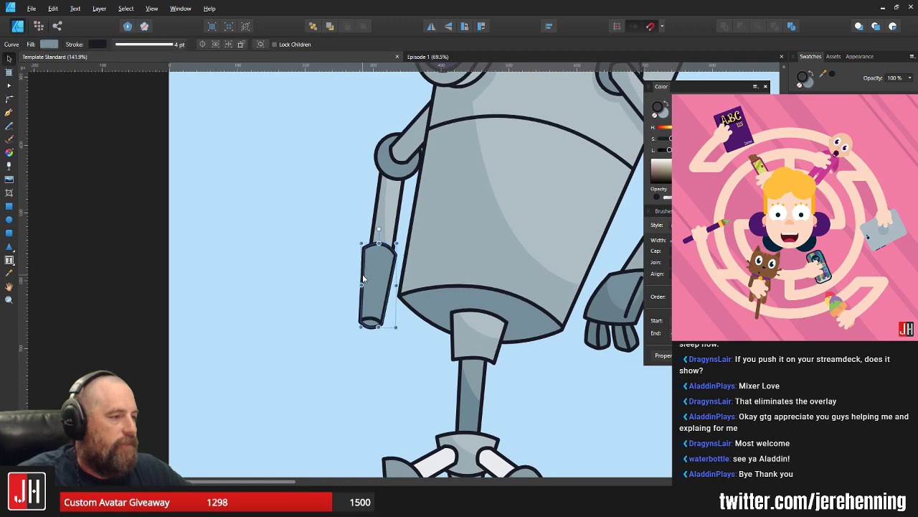
scroll(394, 244, "up", 1)
left_click(366, 316, "shift")
scroll(388, 244, "up", 1)
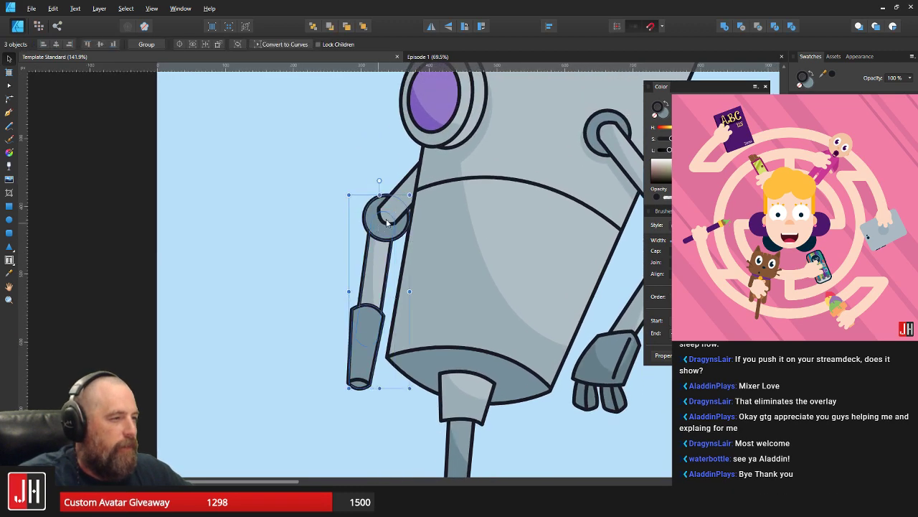
left_click(403, 198, "shift")
left_click(427, 174, "shift")
scroll(427, 168, "down", 3)
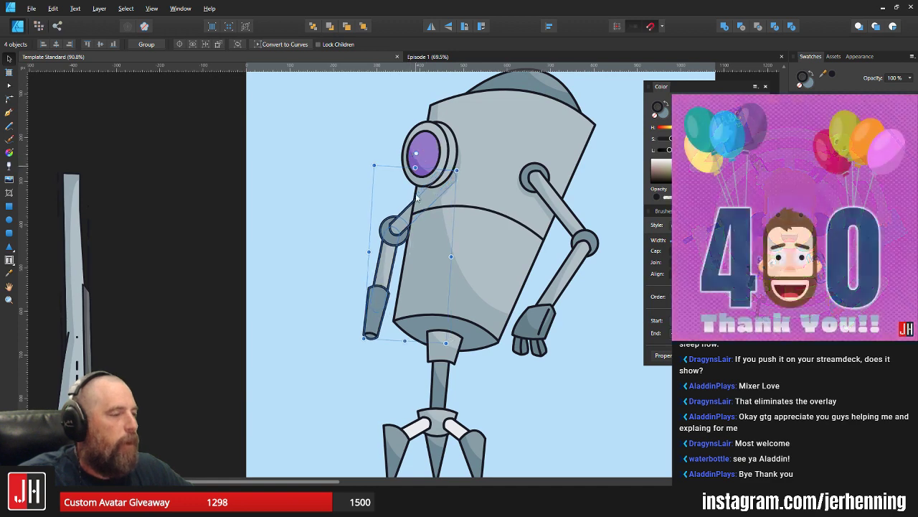
scroll(419, 209, "up", 3)
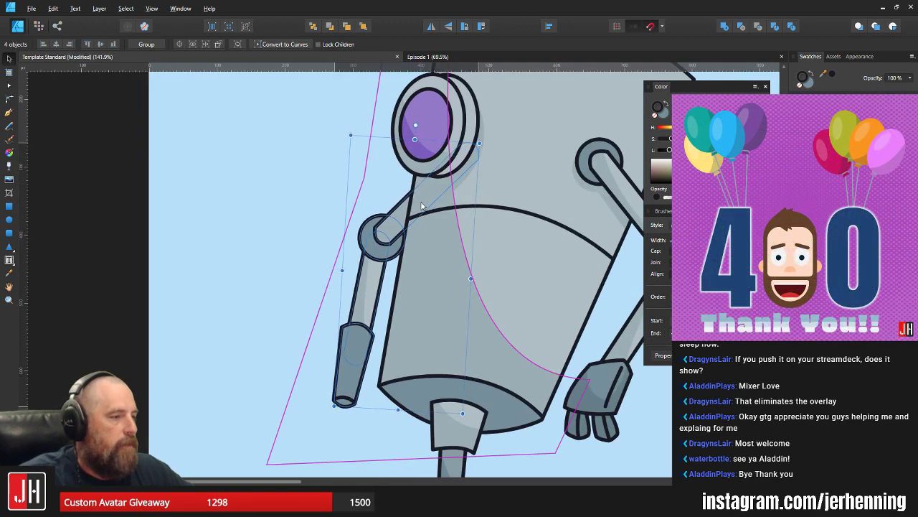
scroll(423, 214, "down", 7)
scroll(427, 216, "down", 3)
left_click_drag(402, 221, 403, 231)
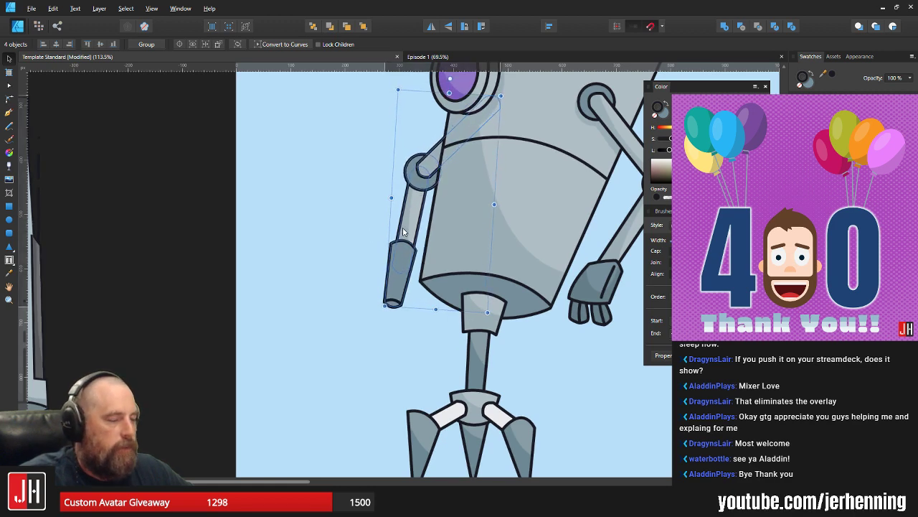
- Select the whole robot group and move it to the Instagram artboard's centre
key("ctrl+0")
key("ctrl+d")
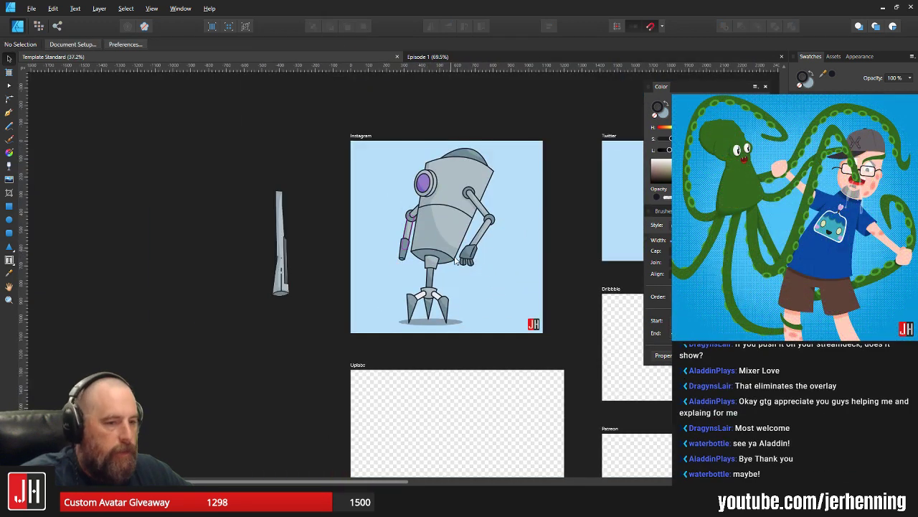
left_click_drag(362, 109, 516, 375)
scroll(488, 263, "up", 3)
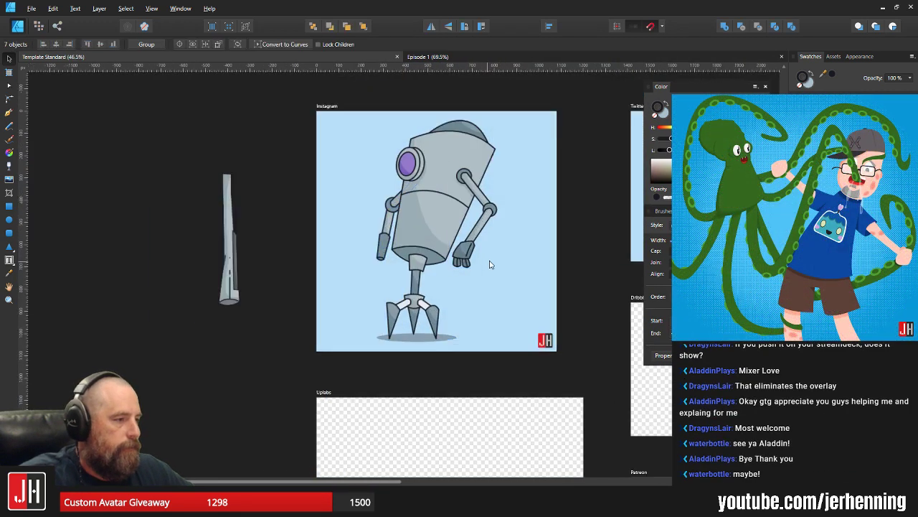
left_click_drag(468, 182, 468, 183)
scroll(513, 180, "down", 5)
key("ctrl+d")
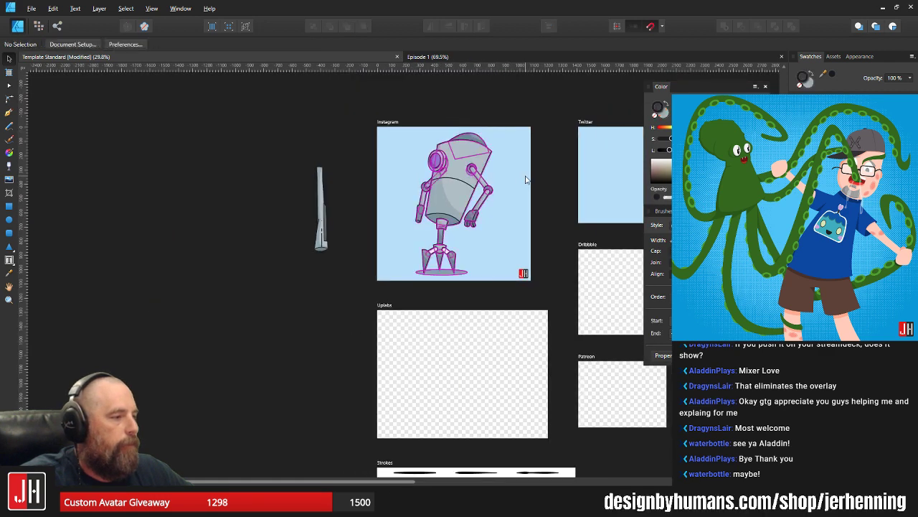
scroll(519, 180, "up", 5)
left_click(32, 8)
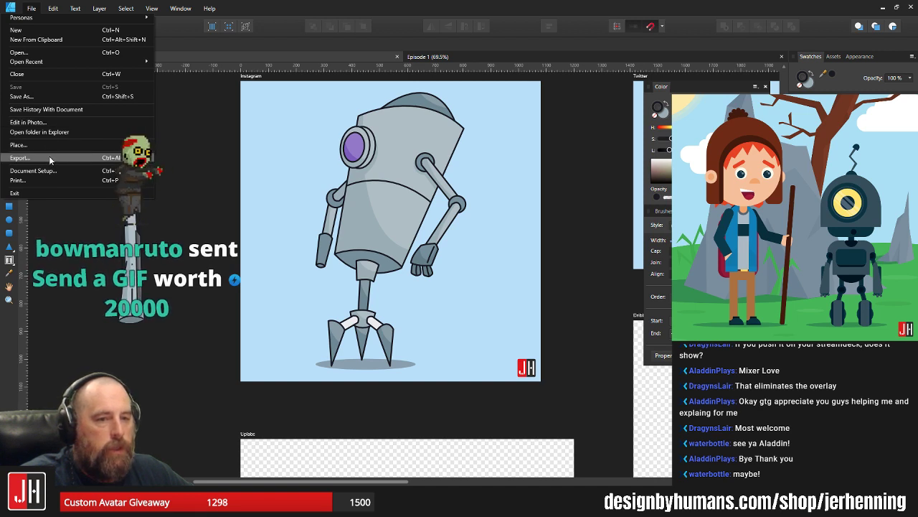
- Save the template as 'Robot Dude' in the Complete › 2019 folder
left_click(63, 97)
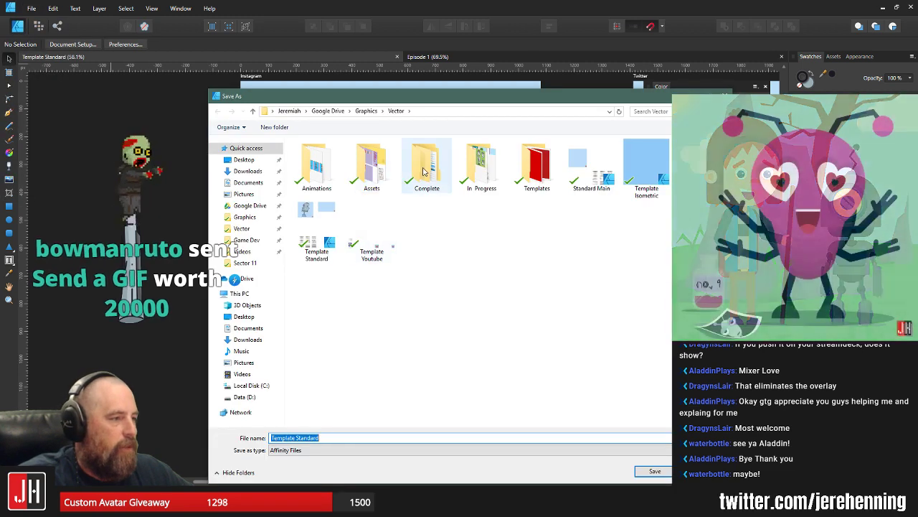
double_click(425, 168)
left_click(358, 435)
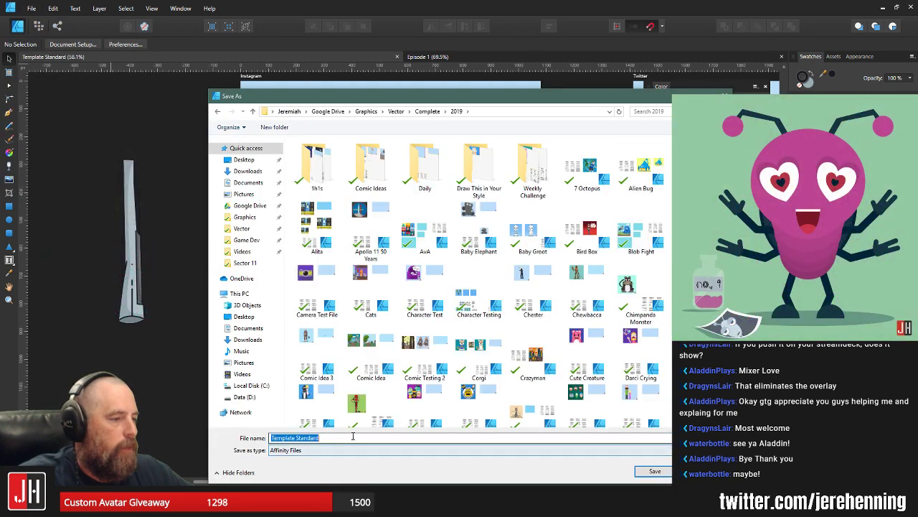
type("Robot Dude")
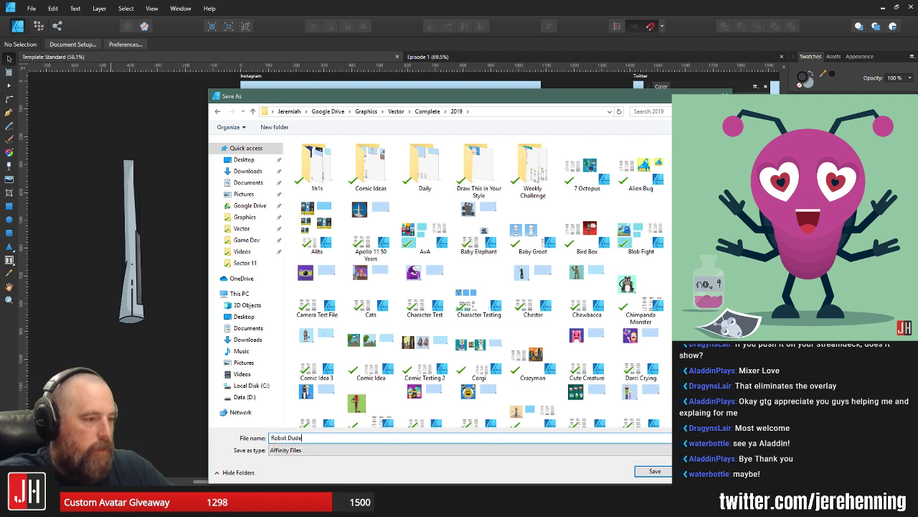
key("Return")
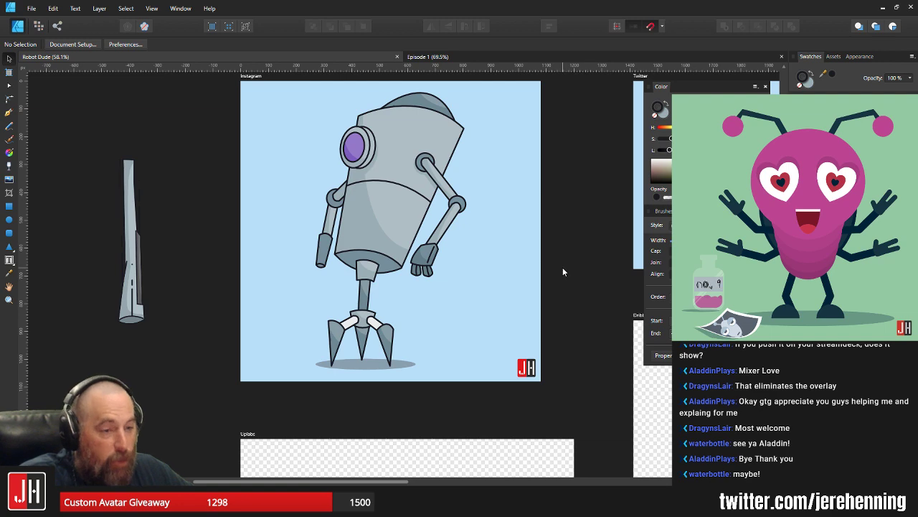
- Delete the stray grey blade shape from Robot Dude and save the document
left_click(131, 229)
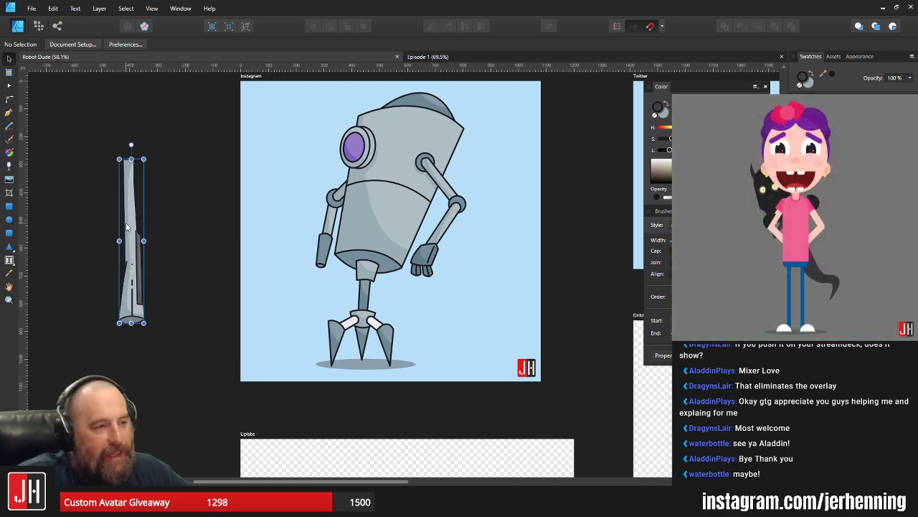
key("Delete")
key("ctrl+s")
scroll(108, 227, "down", 2)
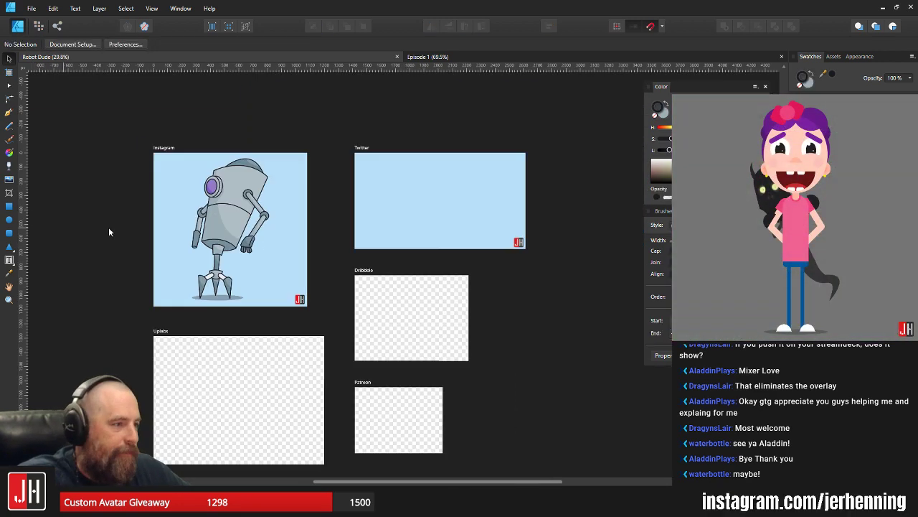
- Close the Robot Dude document, leaving Episode 1 showing
left_click(562, 56)
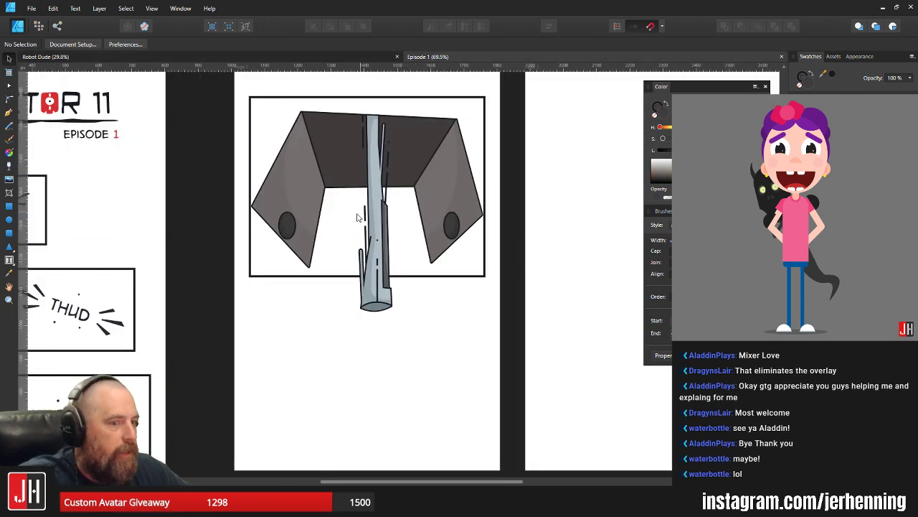
scroll(362, 215, "up", 3)
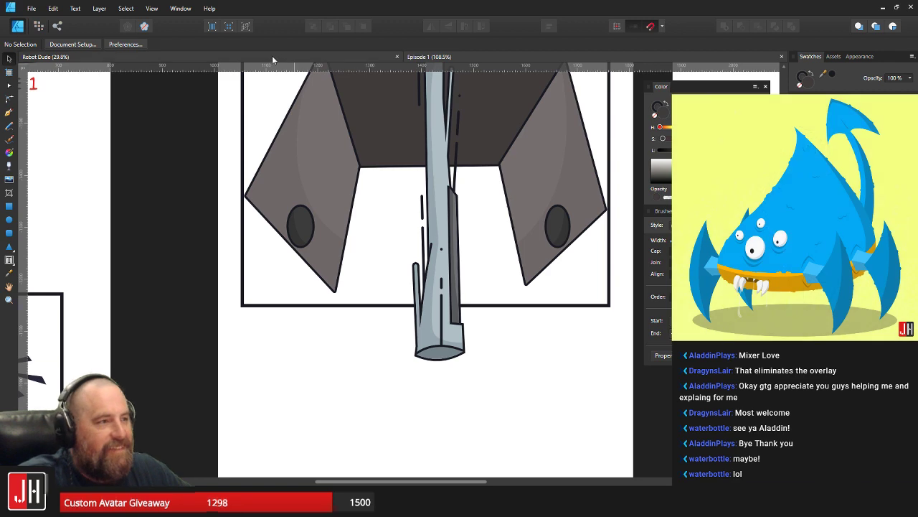
left_click(272, 55)
scroll(278, 192, "up", 3)
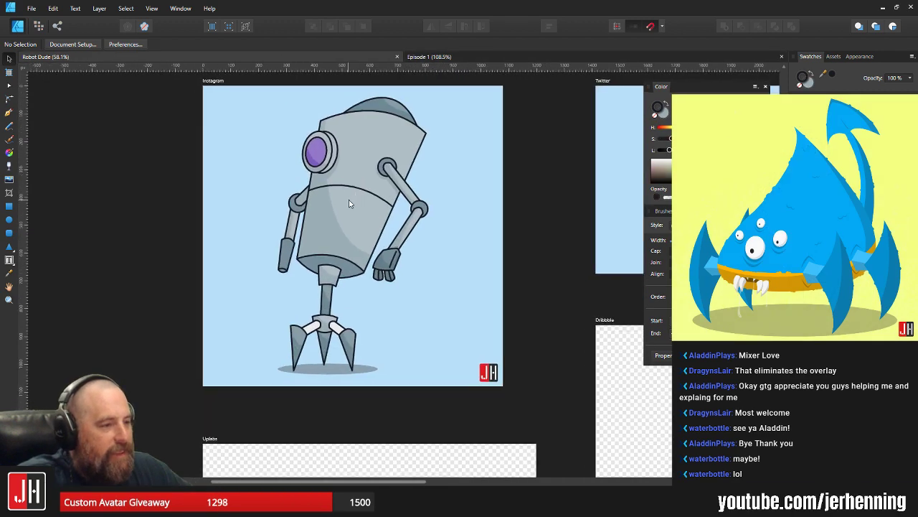
left_click(398, 57)
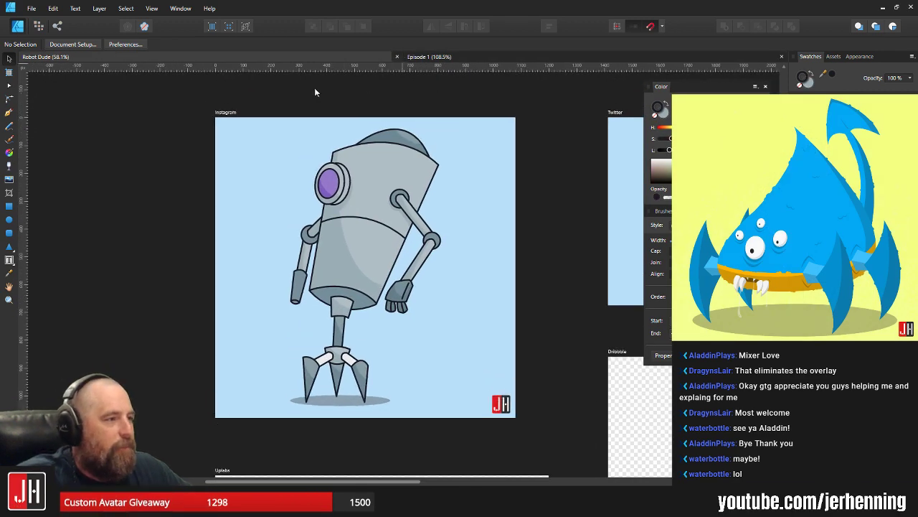
left_click(31, 7)
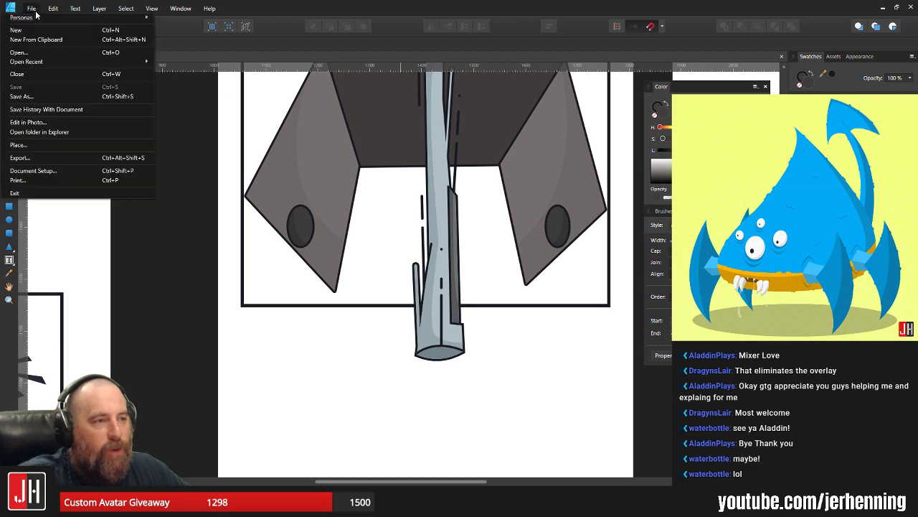
- Open Template Standard from Vector, delete its robot and stick artwork, and close it
left_click(45, 53)
left_click(264, 229)
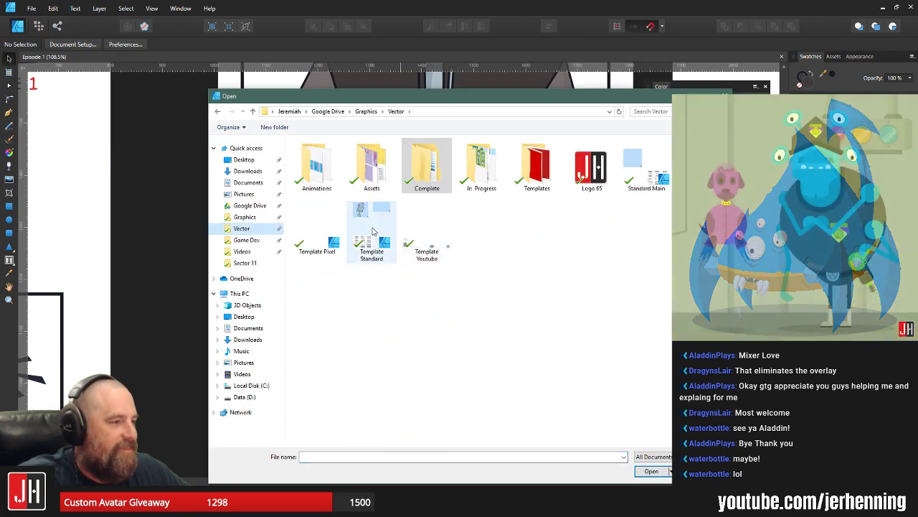
double_click(370, 244)
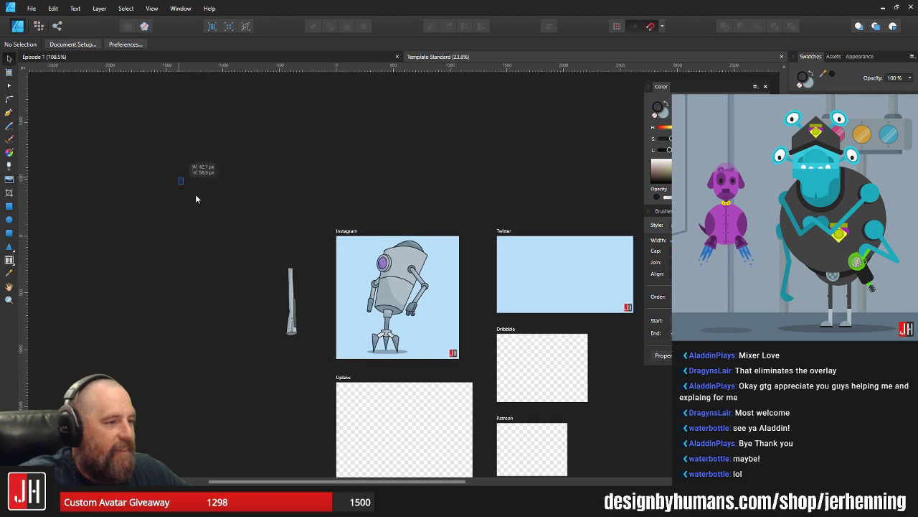
left_click_drag(178, 178, 451, 359)
key("Delete")
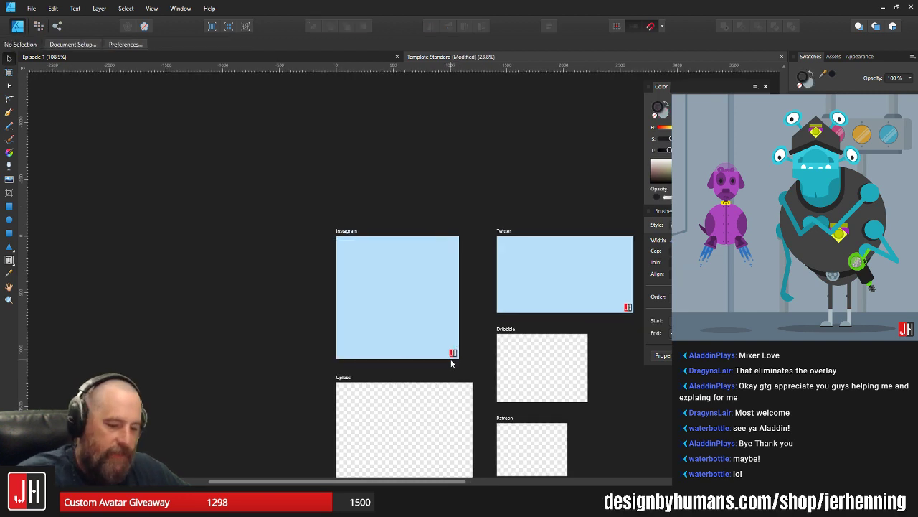
left_click(781, 56)
- Open the Emotes file from Complete › Social and Sales › Streams › MixrElixr
left_click(32, 7)
left_click(19, 52)
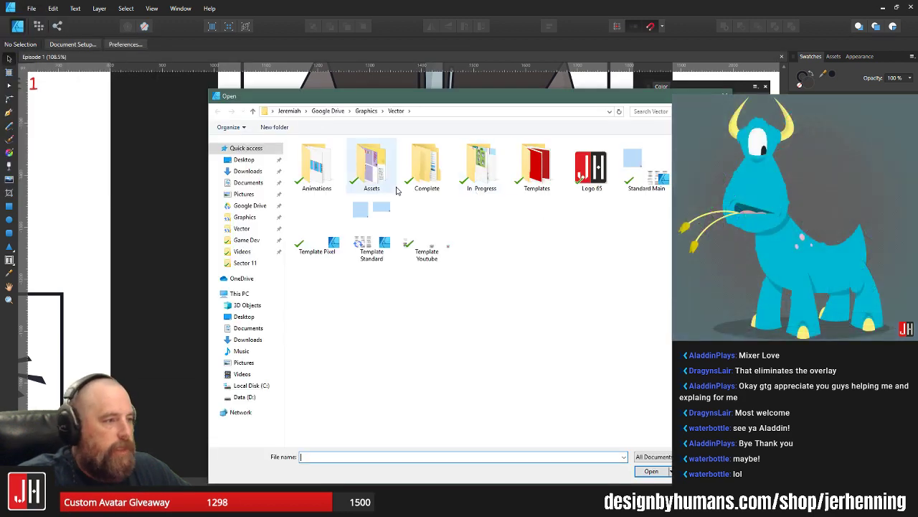
double_click(427, 166)
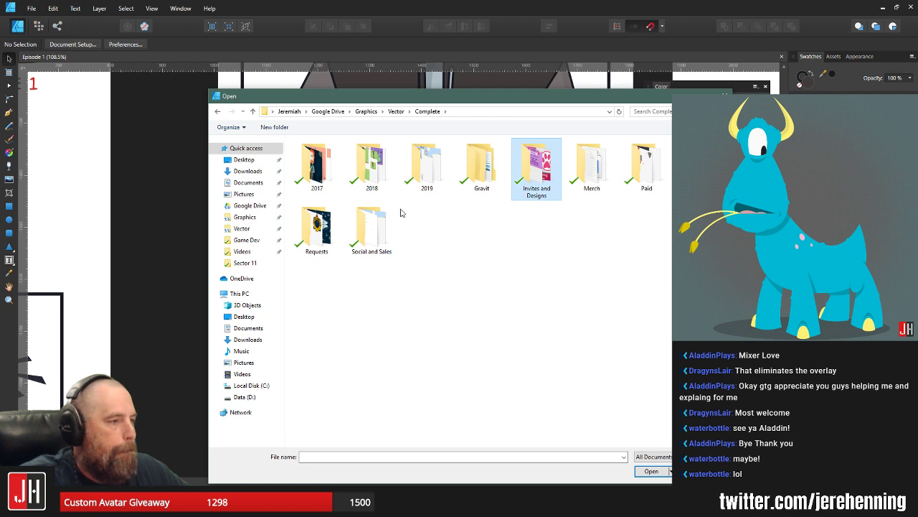
double_click(372, 228)
double_click(535, 169)
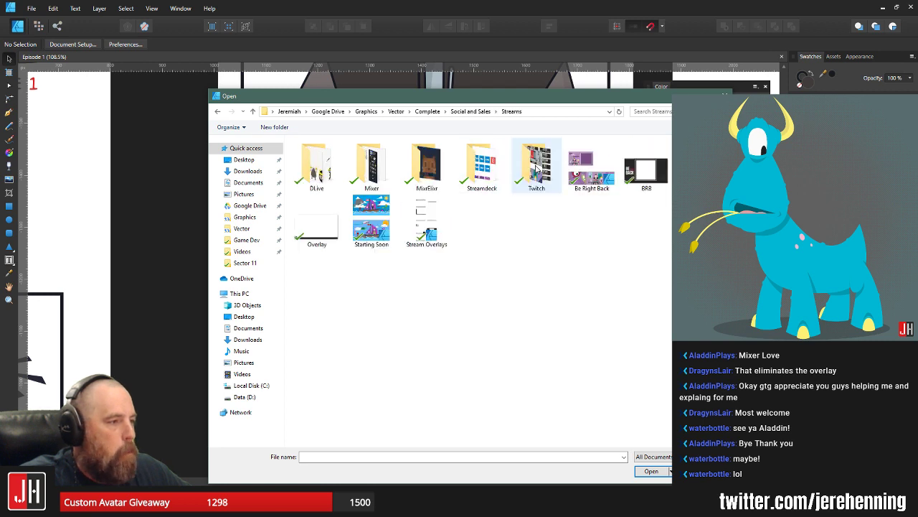
double_click(429, 166)
double_click(313, 155)
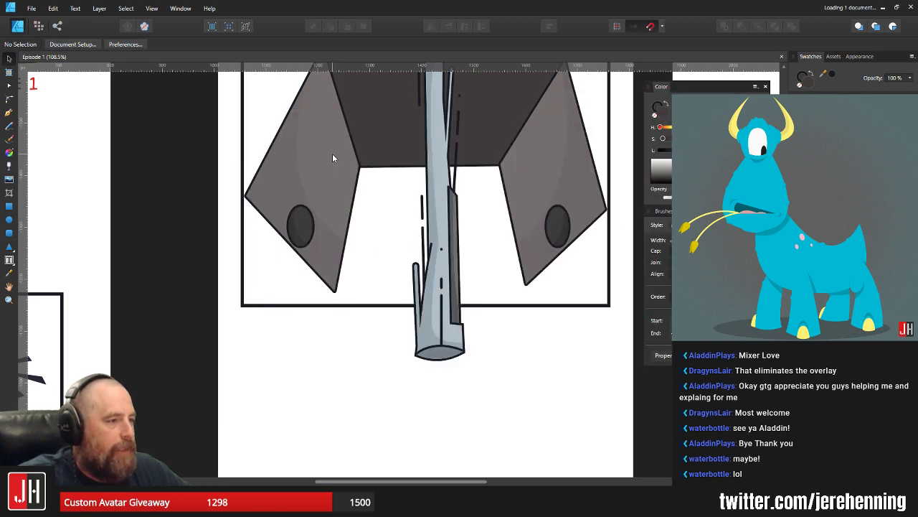
scroll(377, 158, "down", 5)
scroll(410, 208, "up", 5)
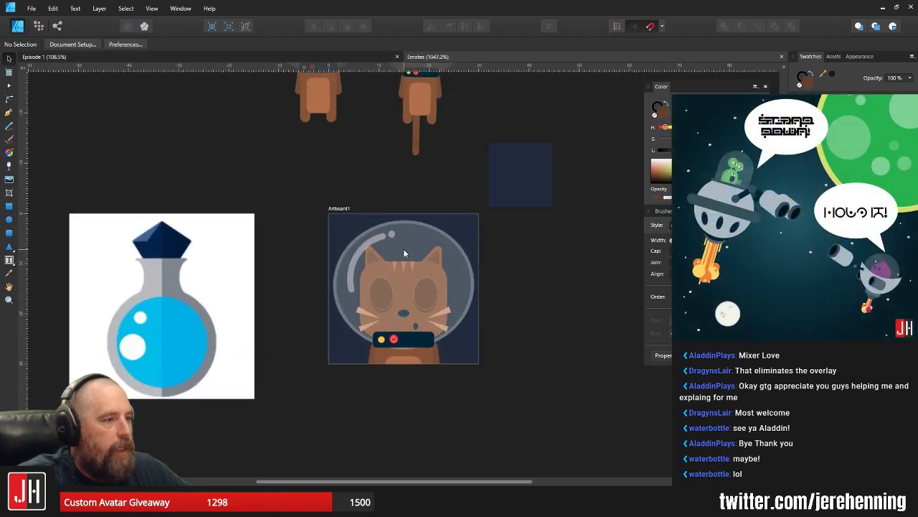
scroll(440, 212, "down", 6)
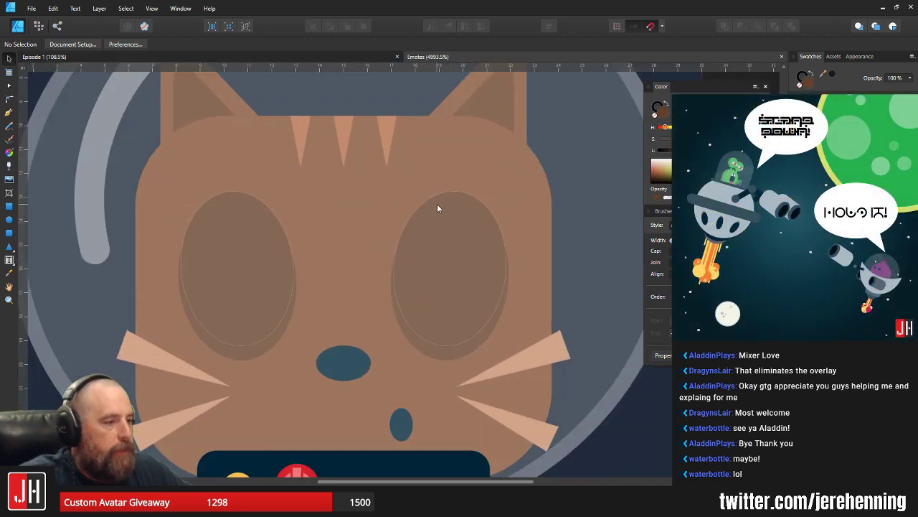
scroll(439, 237, "up", 1)
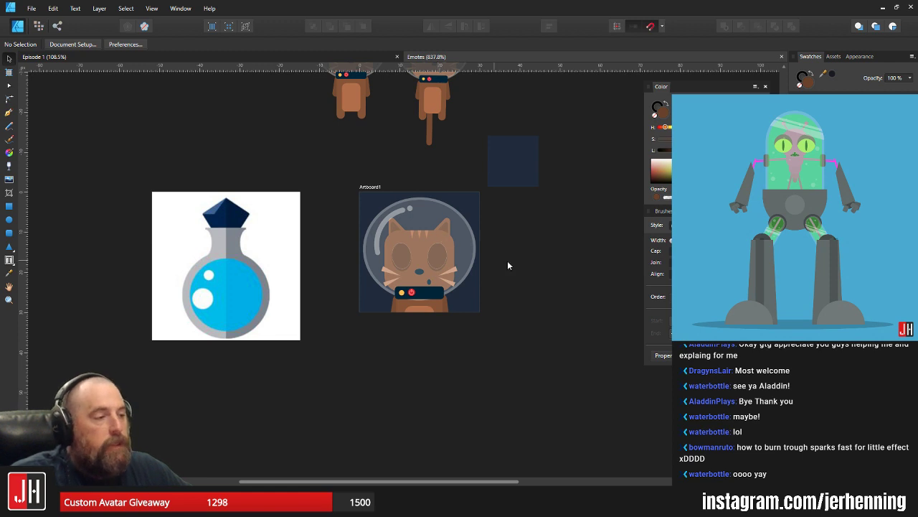
scroll(507, 265, "right", 1)
scroll(495, 258, "down", 1)
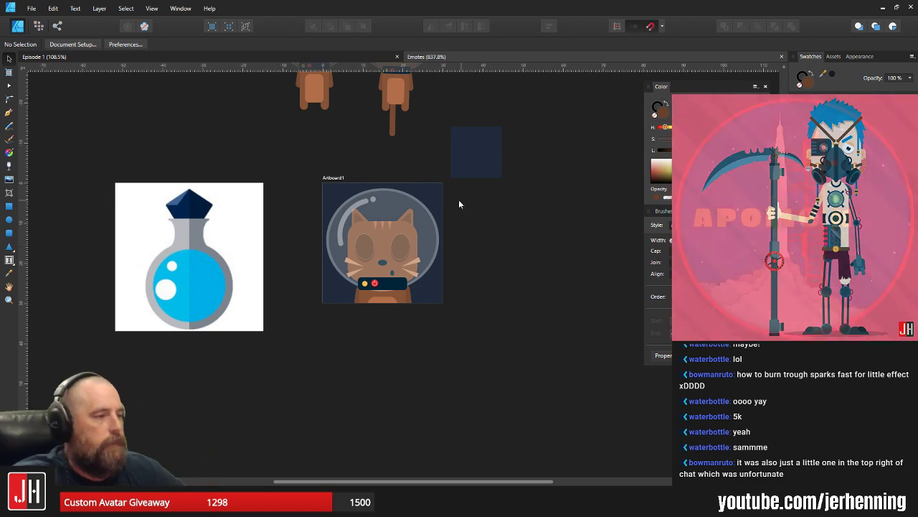
scroll(459, 200, "up", 3)
scroll(433, 155, "down", 3)
left_click_drag(333, 153, 543, 391)
scroll(445, 230, "up", 2)
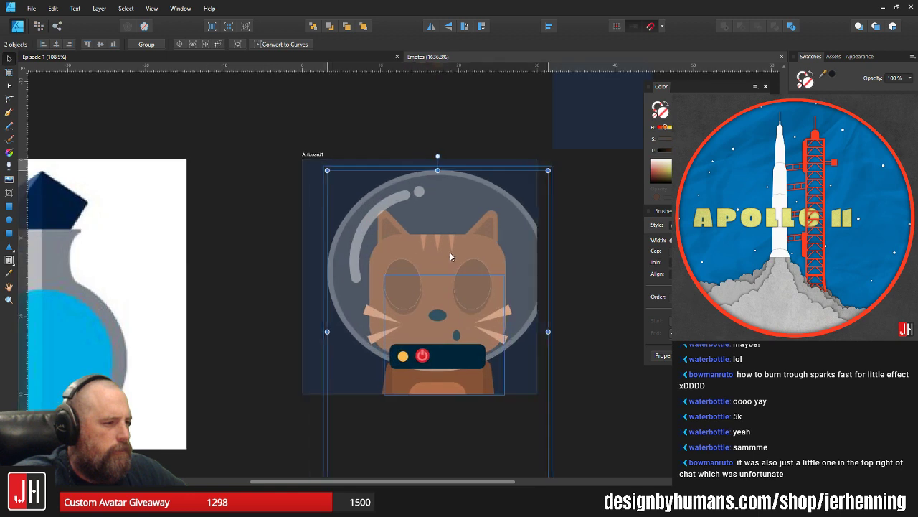
left_click_drag(450, 252, 488, 251)
key("ctrl+z")
left_click(542, 317)
scroll(543, 317, "down", 2)
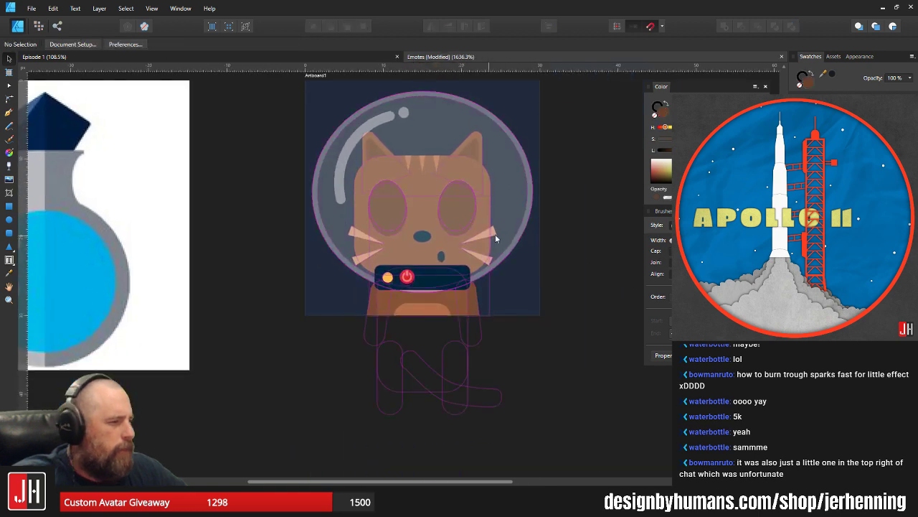
left_click(543, 318)
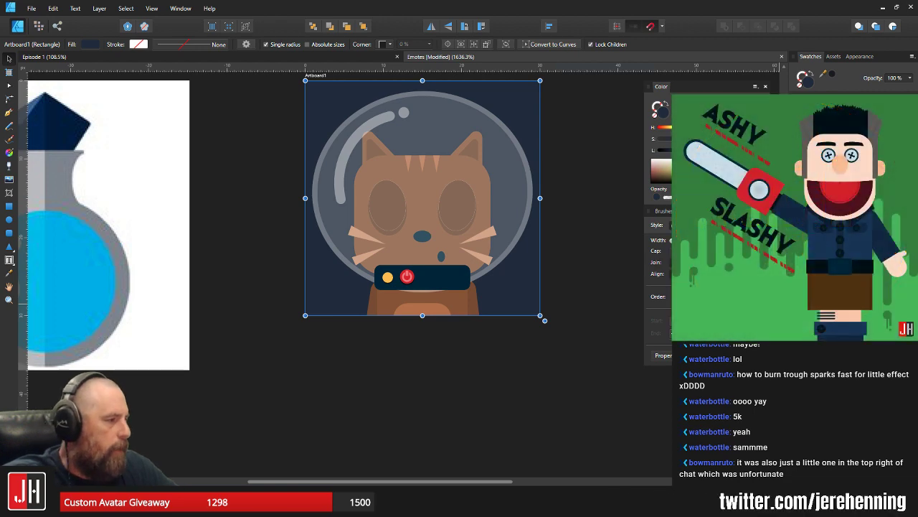
key("Return")
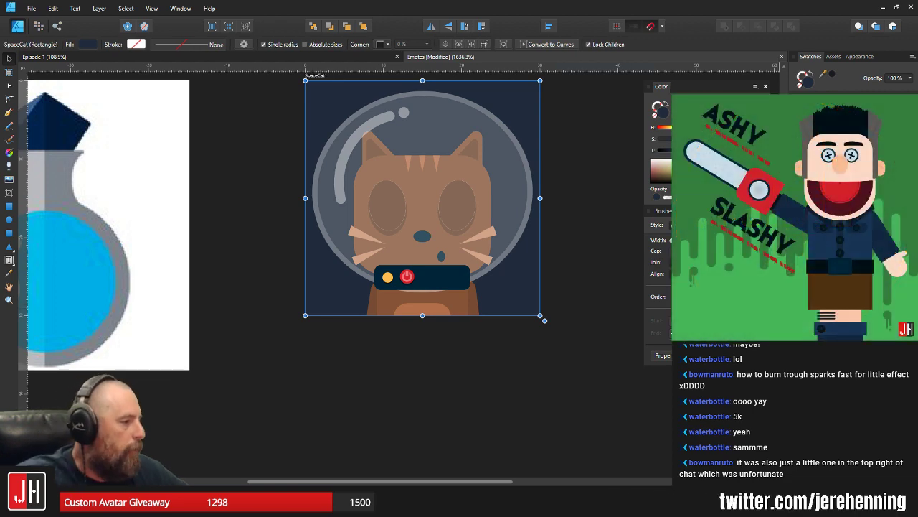
left_click(606, 235)
scroll(556, 228, "down", 2)
scroll(506, 229, "up", 1)
key("ctrl+s")
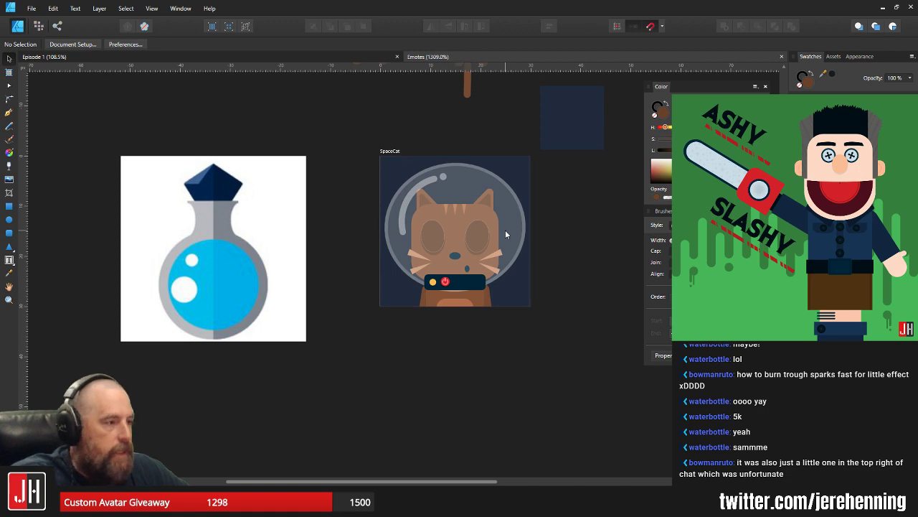
scroll(505, 230, "up", 2)
scroll(511, 224, "up", 1)
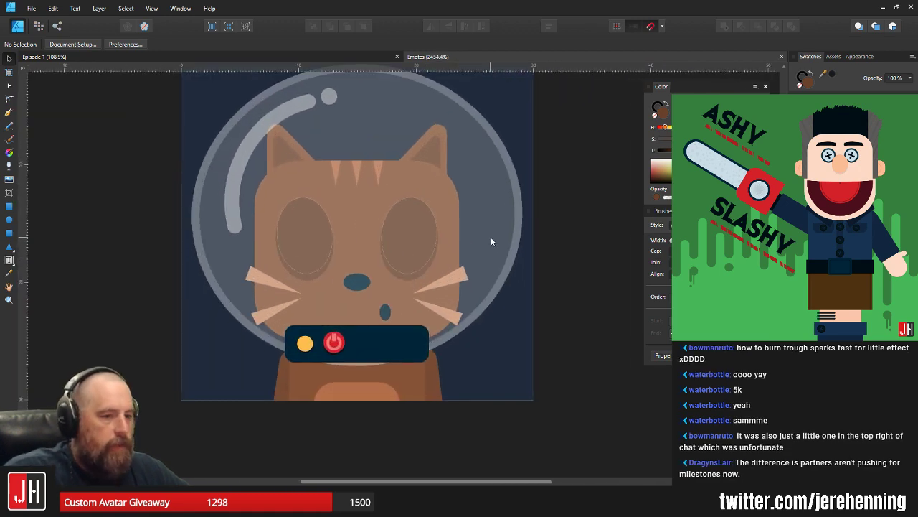
scroll(491, 237, "down", 3)
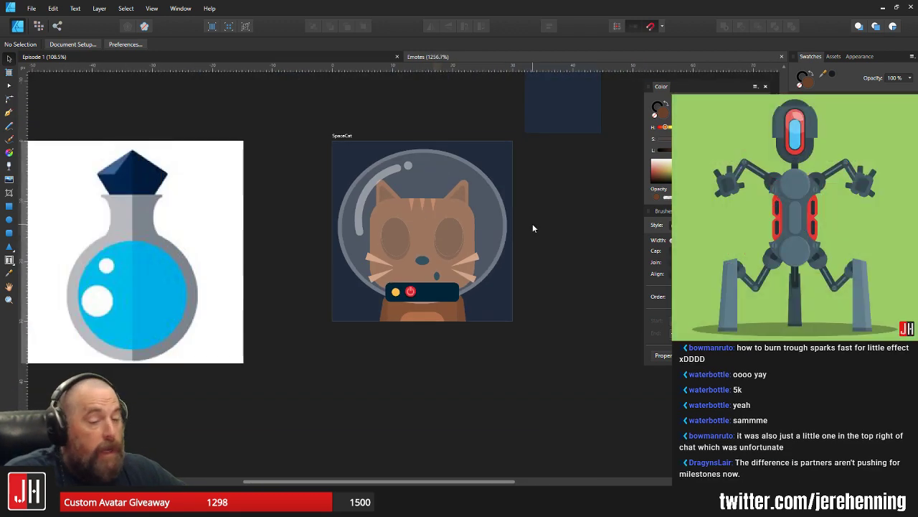
left_click(409, 223)
left_click_drag(409, 223, 538, 219)
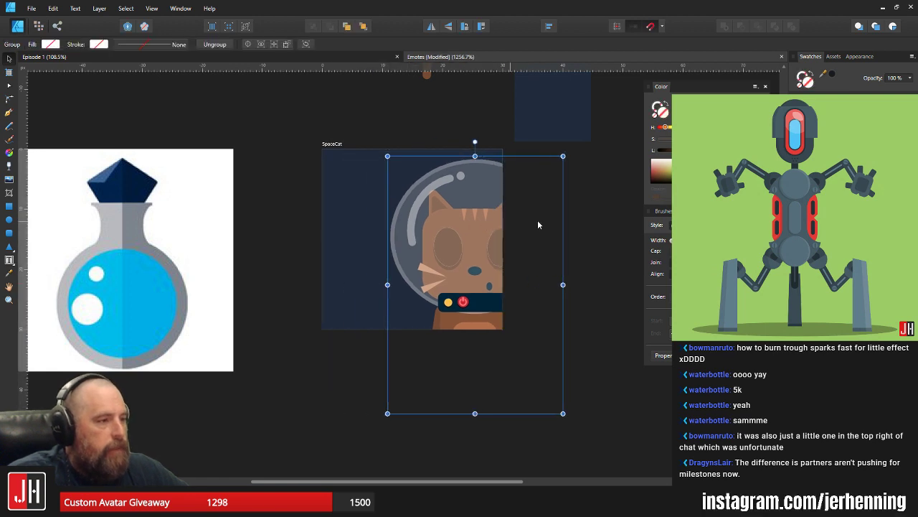
key("ctrl+z")
left_click(571, 214)
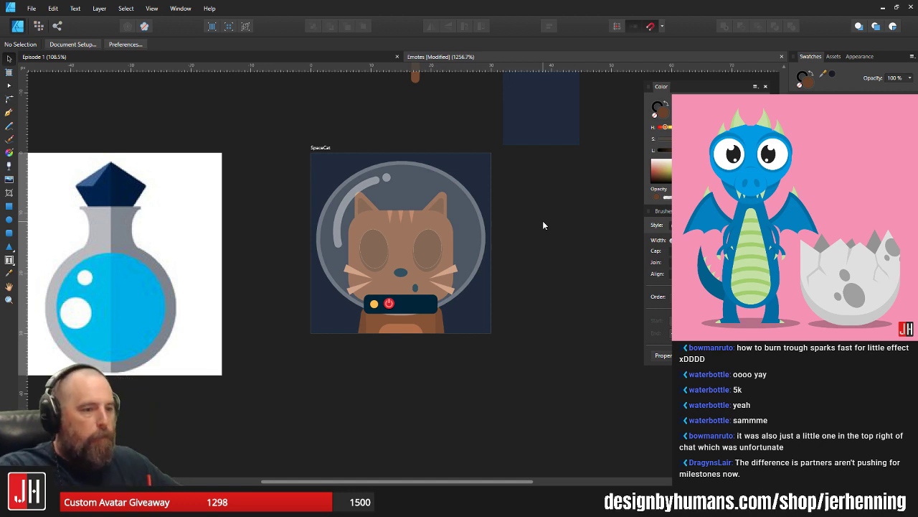
scroll(412, 294, "up", 4)
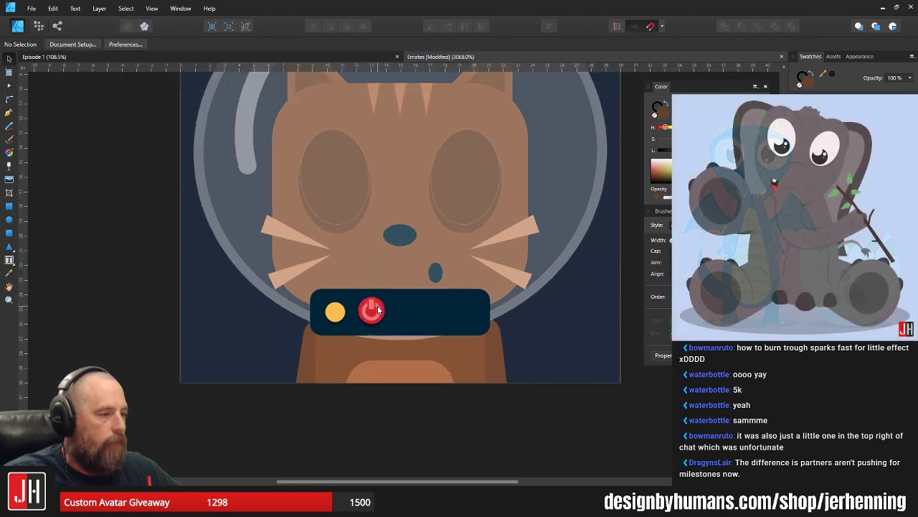
mouse_move(389, 294)
left_mouse_down()
mouse_move(398, 304)
mouse_move(381, 290)
left_mouse_up()
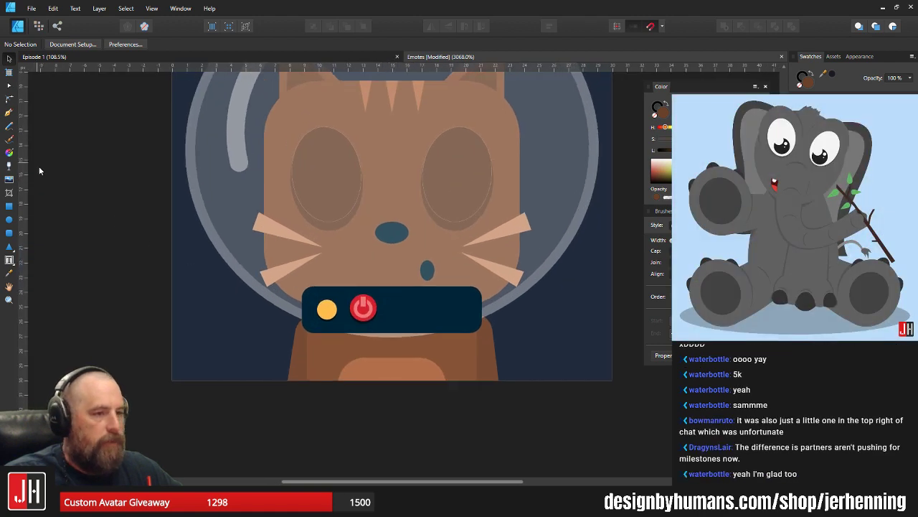
left_click(332, 198)
scroll(337, 204, "down", 2)
left_click(531, 251)
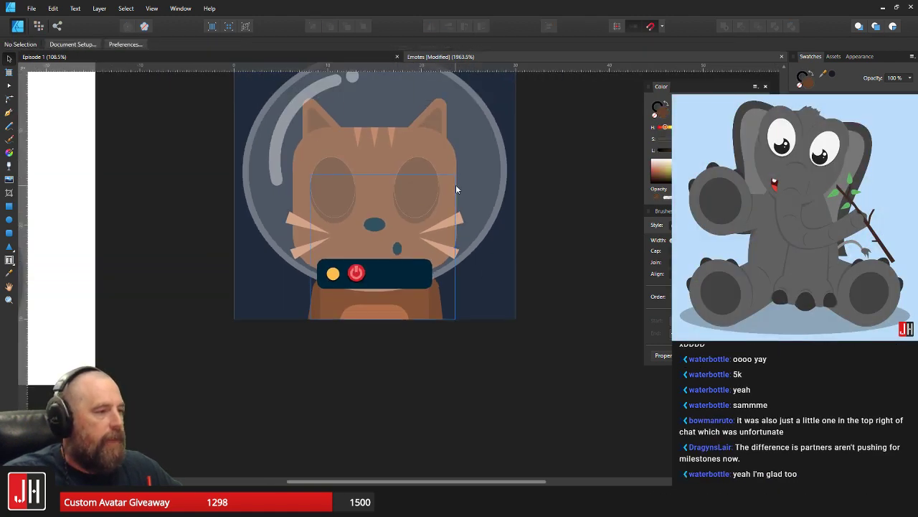
left_click(456, 186)
scroll(465, 290, "up", 3)
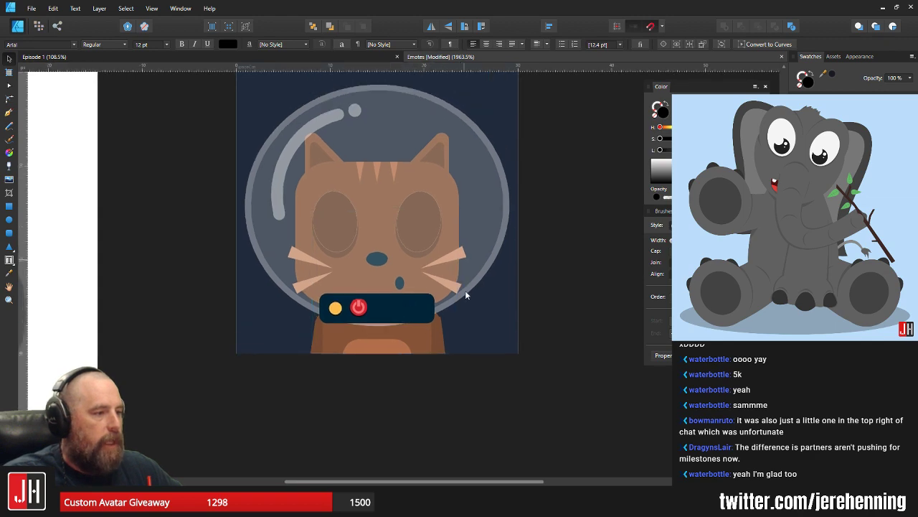
left_click(405, 201)
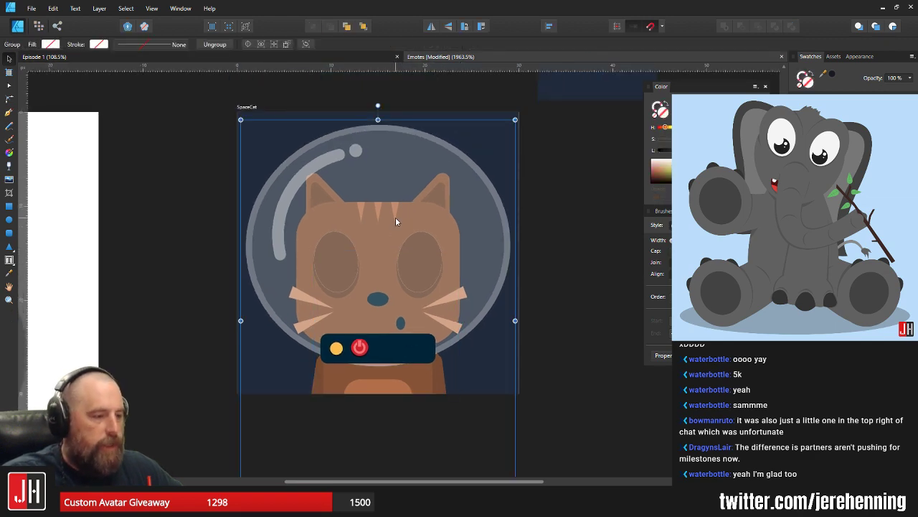
left_click(534, 294)
scroll(461, 318, "down", 2)
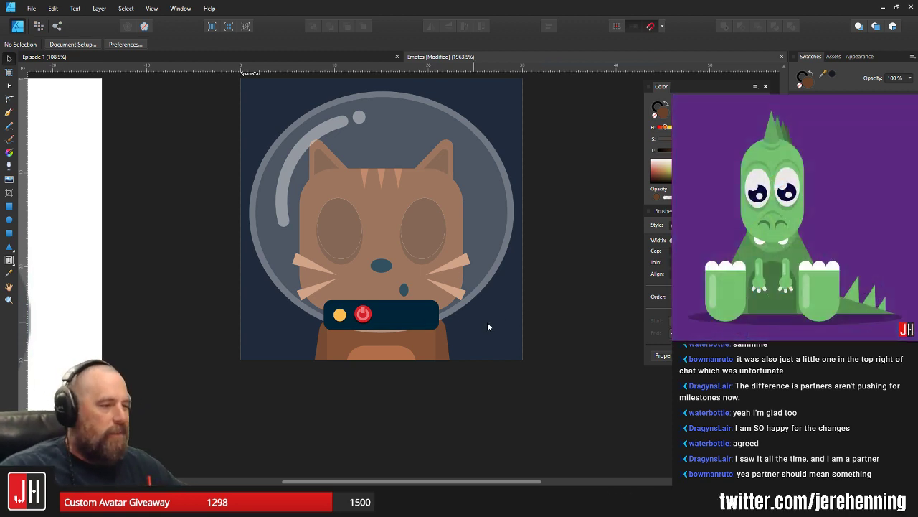
scroll(322, 307, "up", 3)
- Draw a brown rectangle below the mouth bar and centre it under the face
key("m")
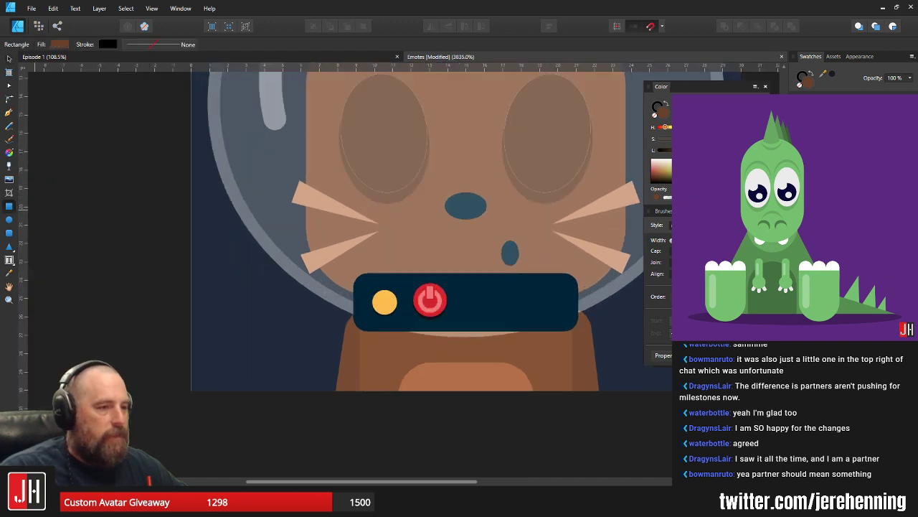
left_click_drag(273, 302, 640, 434)
key("v")
scroll(499, 300, "right", 2)
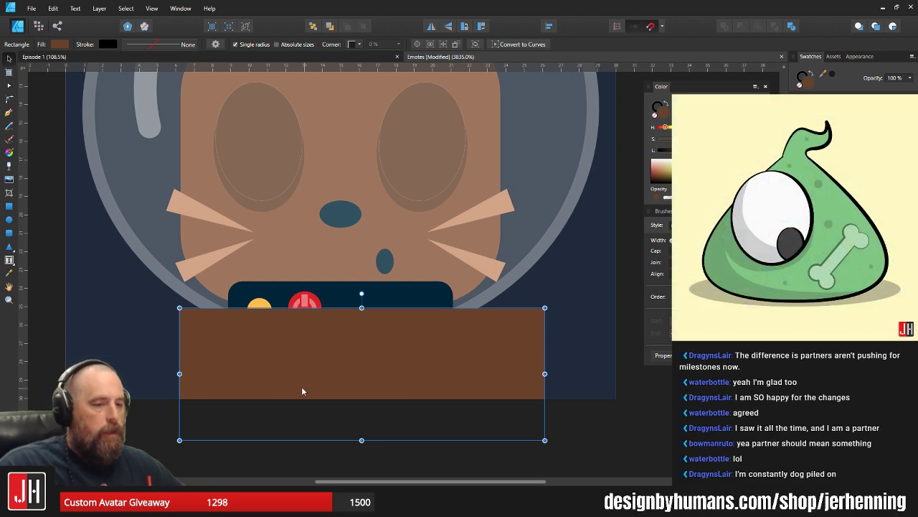
scroll(476, 344, "left", 3)
mouse_move(477, 344)
left_mouse_down()
mouse_move(455, 345)
mouse_move(473, 349)
mouse_move(469, 364)
mouse_move(471, 353)
left_mouse_up()
- Briefly select the rectangle with the cat artwork, then reselect just the brown rectangle
scroll(496, 346, "right", 3)
left_click(533, 263, "shift")
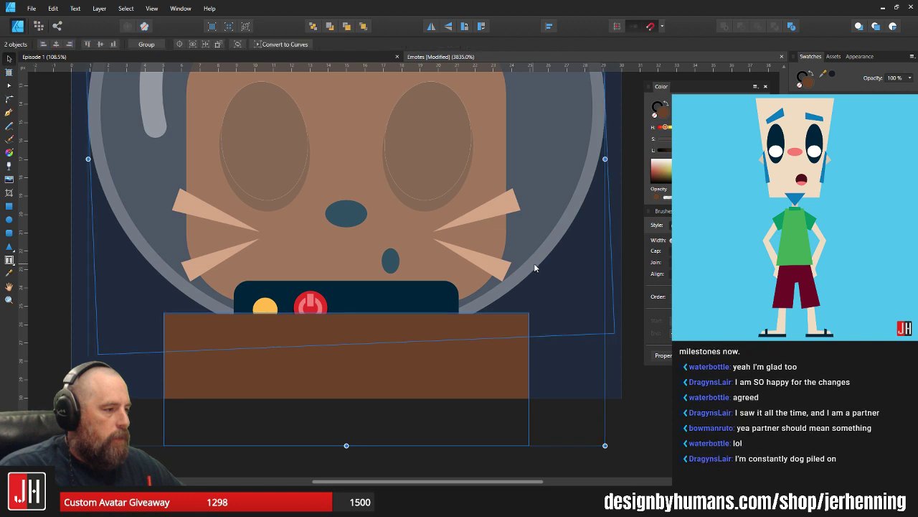
scroll(536, 287, "down", 3)
left_click(533, 293)
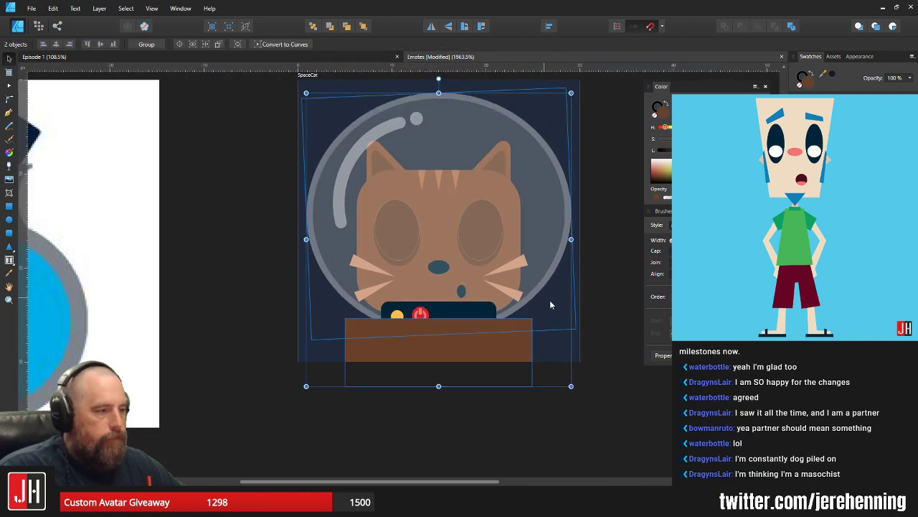
left_click(594, 333)
scroll(485, 342, "up", 3)
left_click(485, 347)
- Nudge the brown body rectangle a few pixels lower until it snaps beneath the mouth bar
mouse_move(494, 337)
left_mouse_down()
mouse_move(491, 374)
mouse_move(492, 344)
left_mouse_up()
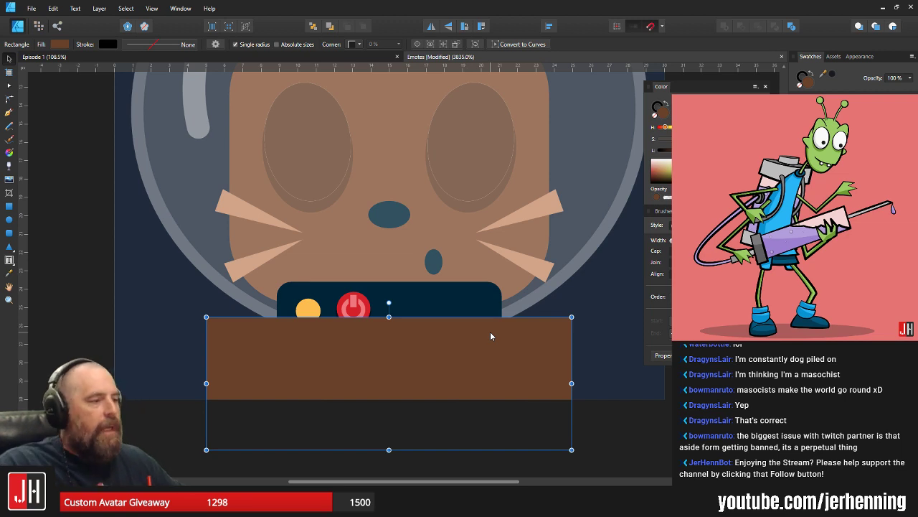
- Undo to recentre the helmet over the cat, then shift the brown rectangle slightly down
left_click(579, 256)
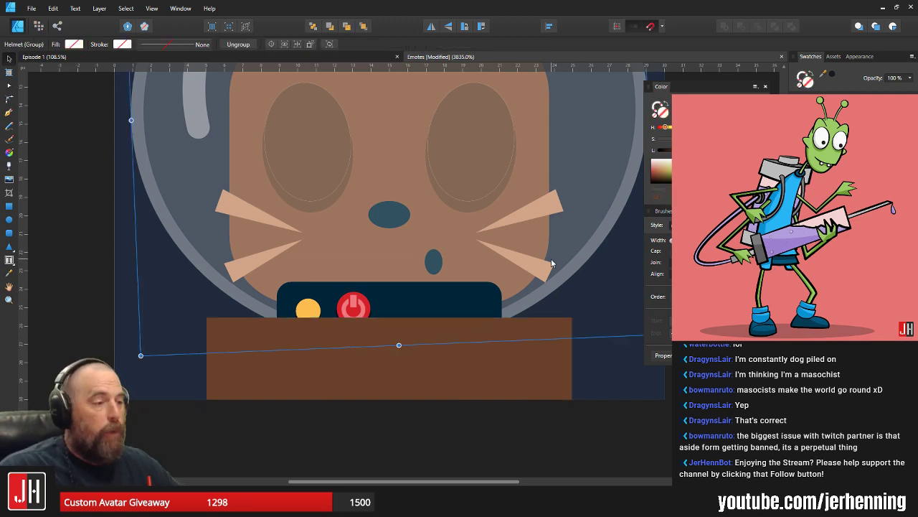
scroll(551, 258, "down", 3)
key("ctrl+z")
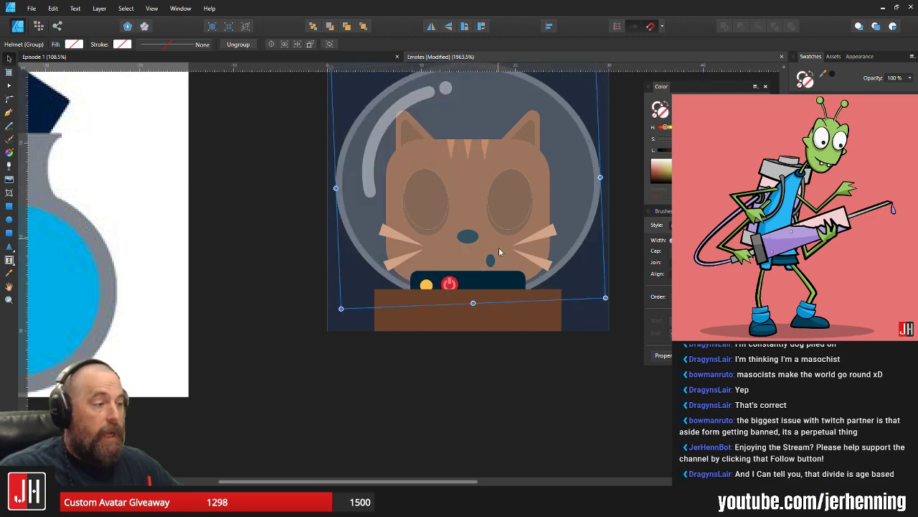
left_click(565, 363)
scroll(533, 301, "up", 1)
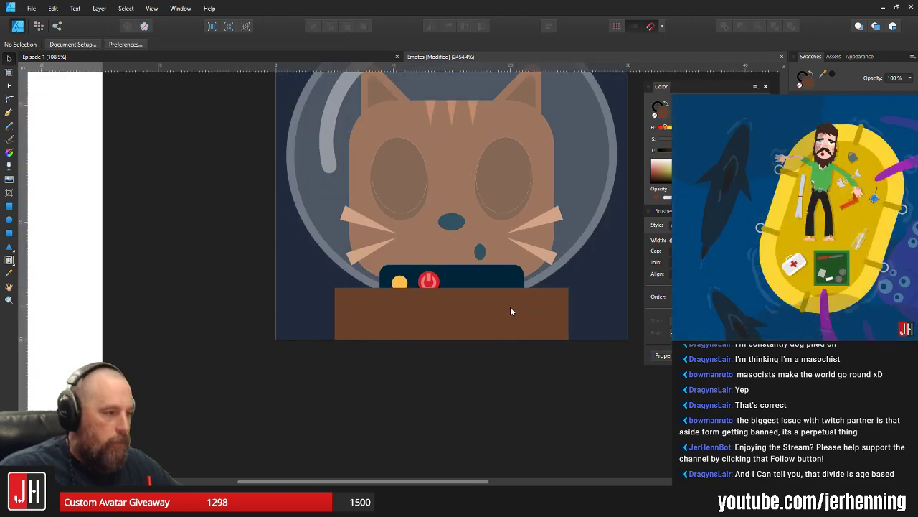
left_click(509, 309)
scroll(445, 307, "up", 3)
left_click_drag(463, 313, 468, 315)
scroll(470, 309, "right", 3)
scroll(470, 308, "up", 1)
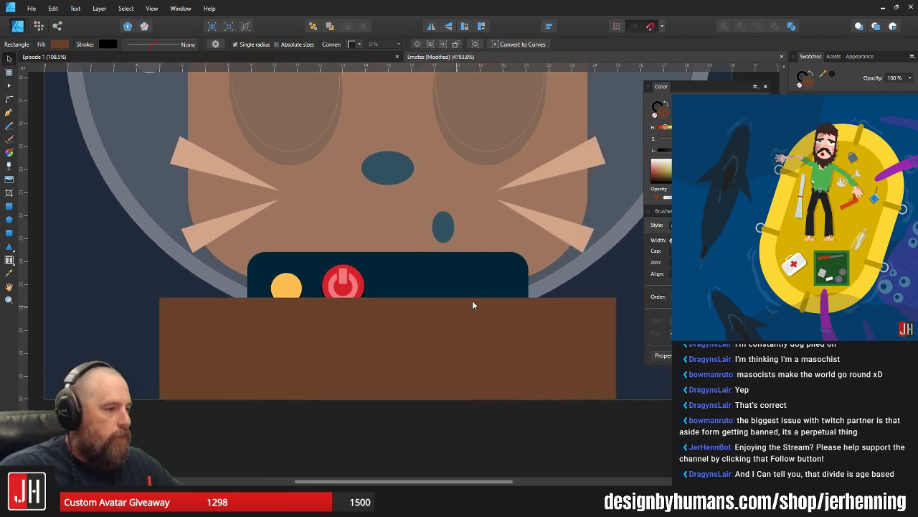
- Check the text frame, helmet and rectangle selections, ending with the brown body rectangle selected
left_click(544, 290)
left_click(600, 285)
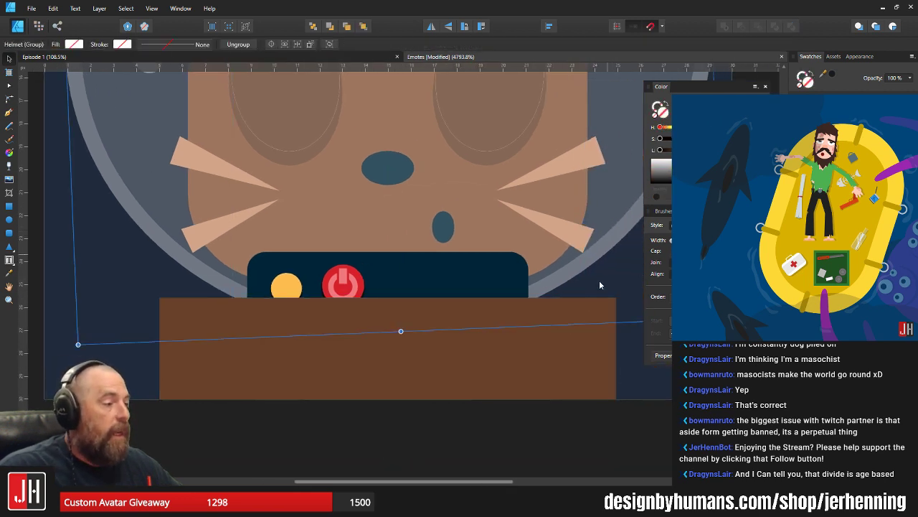
left_click(569, 335, "shift")
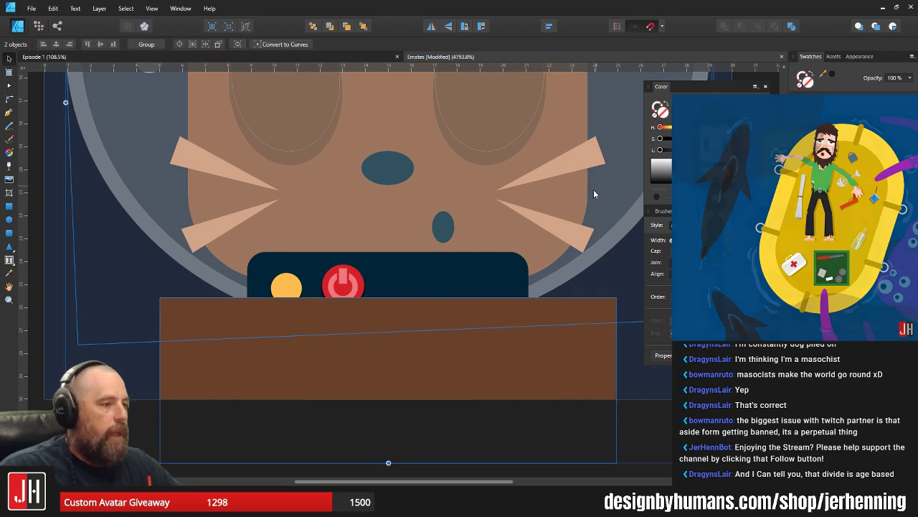
scroll(603, 227, "down", 2)
scroll(618, 206, "down", 2)
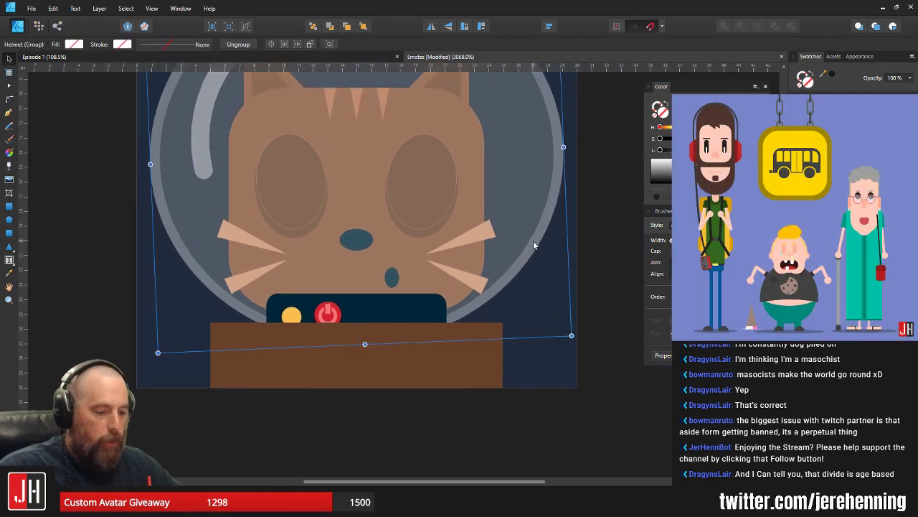
left_click(533, 241, "shift")
left_click(601, 252)
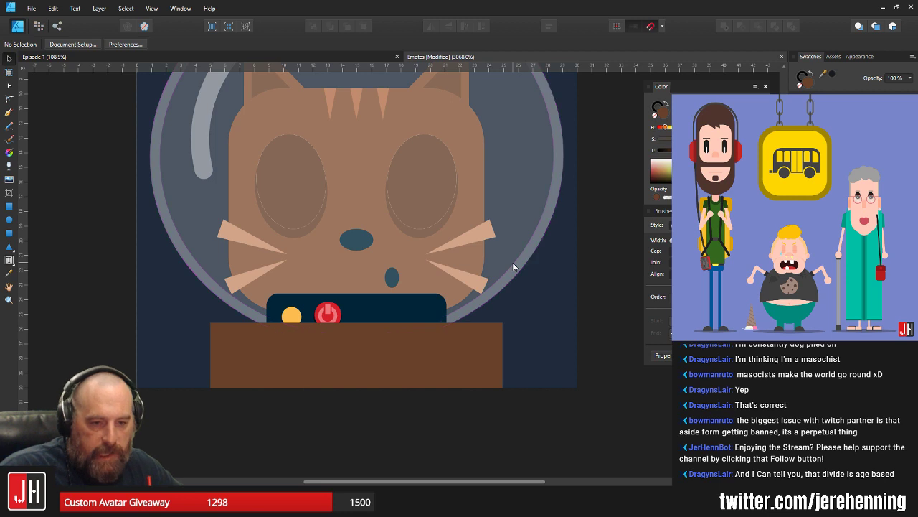
scroll(506, 261, "up", 1)
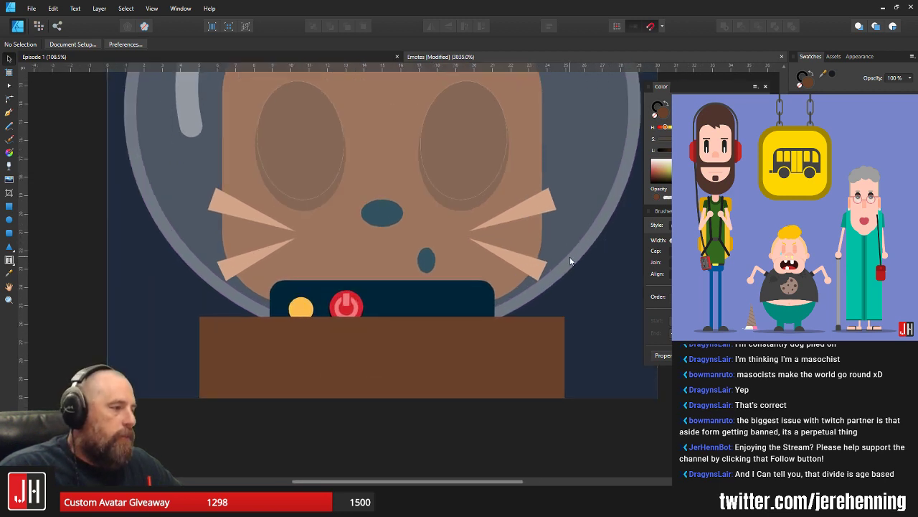
left_click(569, 255)
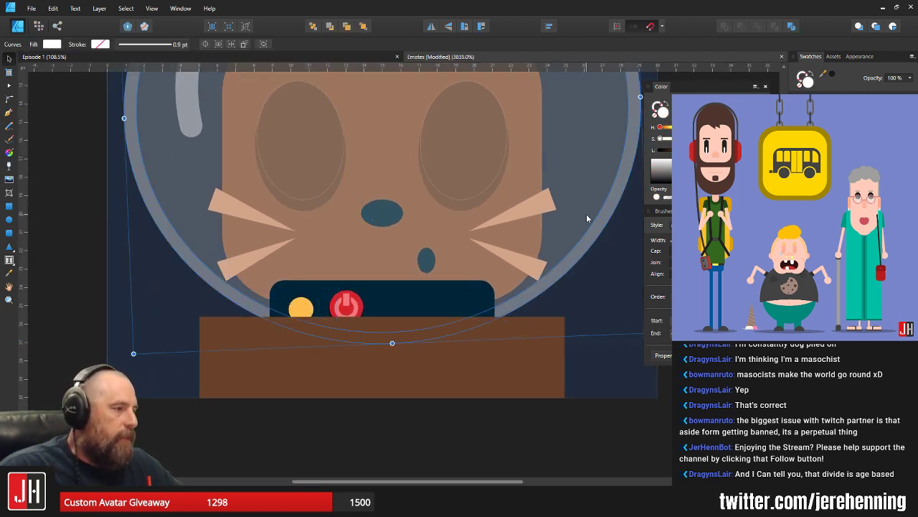
left_click(538, 362)
- Delete and restore the brown rectangle, then subtract it from the helmet glass
key("Delete")
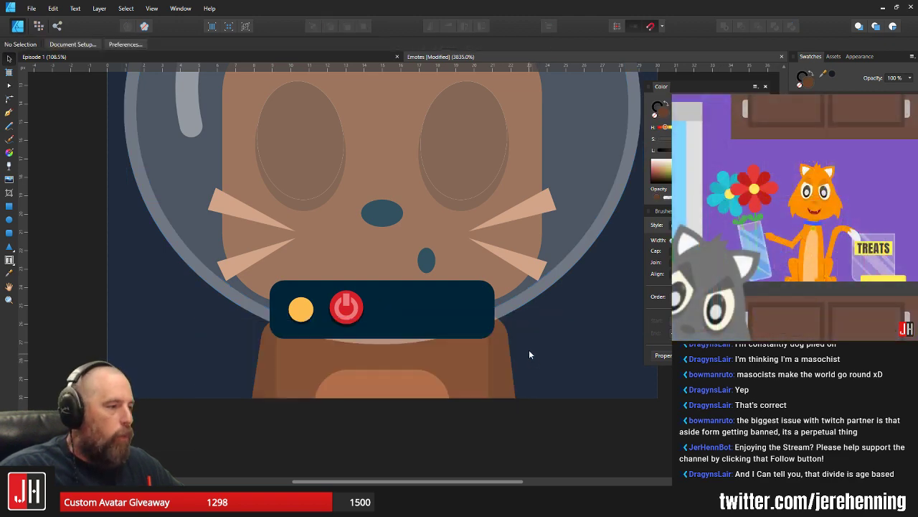
key("ctrl+z")
key("ctrl+z")
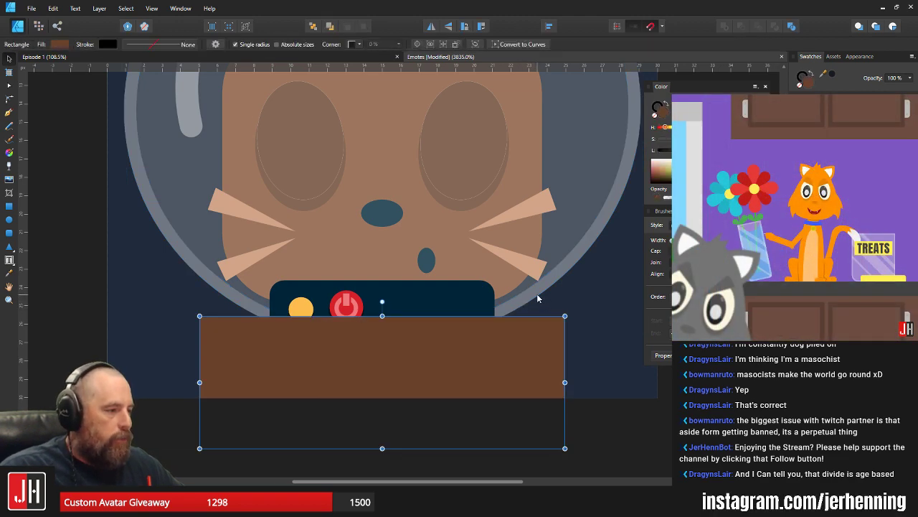
left_click(540, 339, "shift")
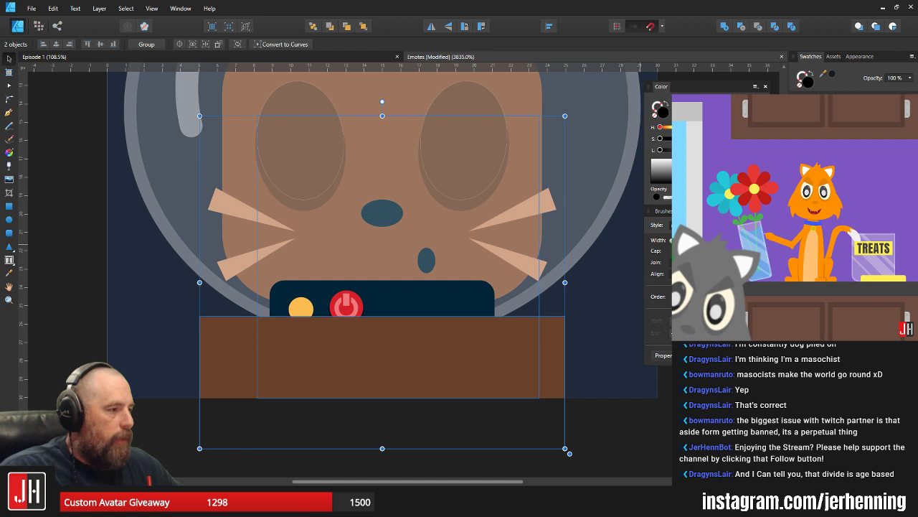
left_click(608, 209)
left_click(553, 347, "shift")
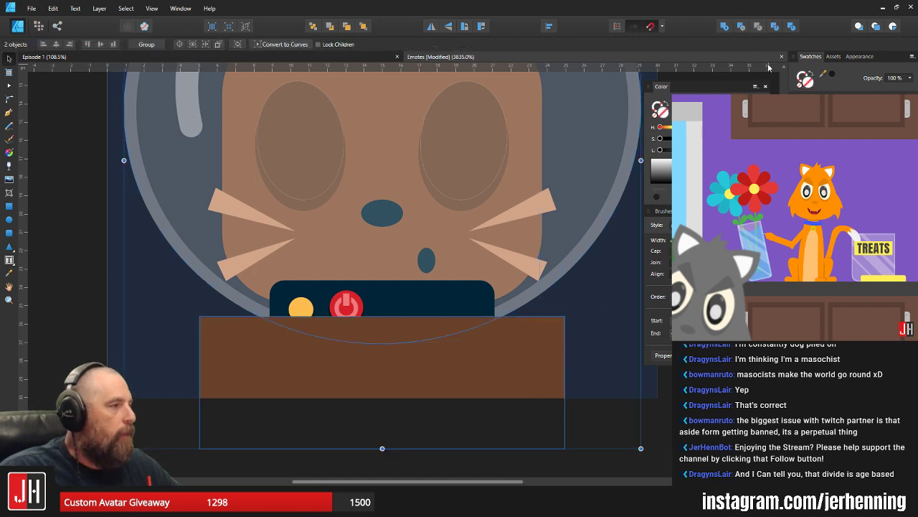
left_click(742, 27)
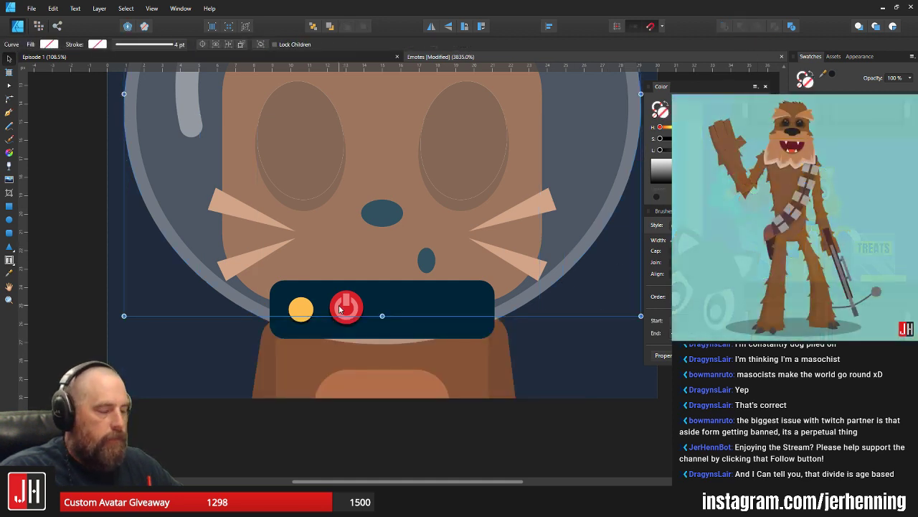
- Undo the subtraction and retry cutting the rectangle's area out of the helmet glass
left_click(590, 180)
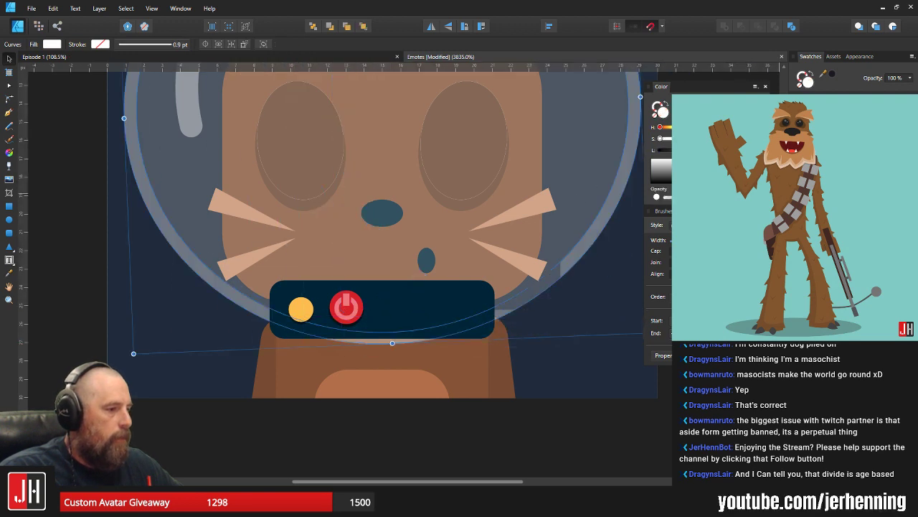
left_click(524, 226)
key("ctrl+z")
left_click(575, 295)
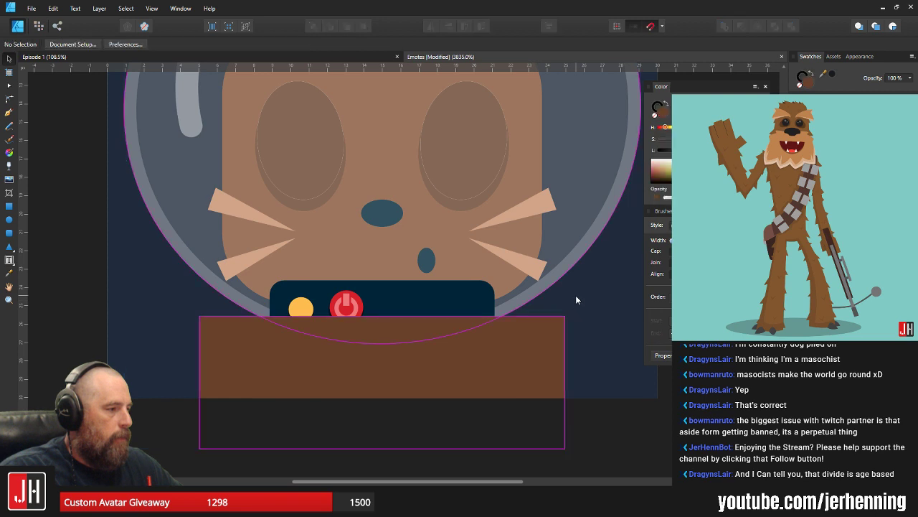
left_click(535, 355)
left_click(588, 244, "shift")
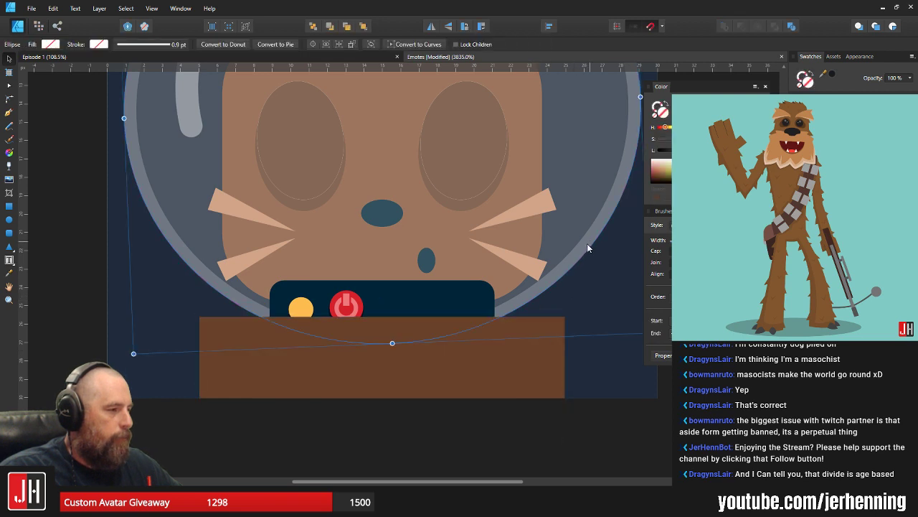
left_click(745, 26)
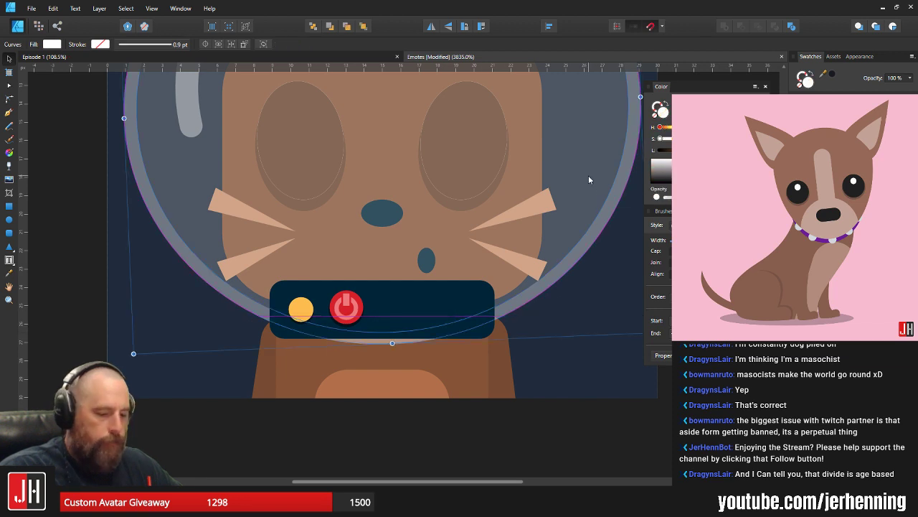
key("ctrl+z")
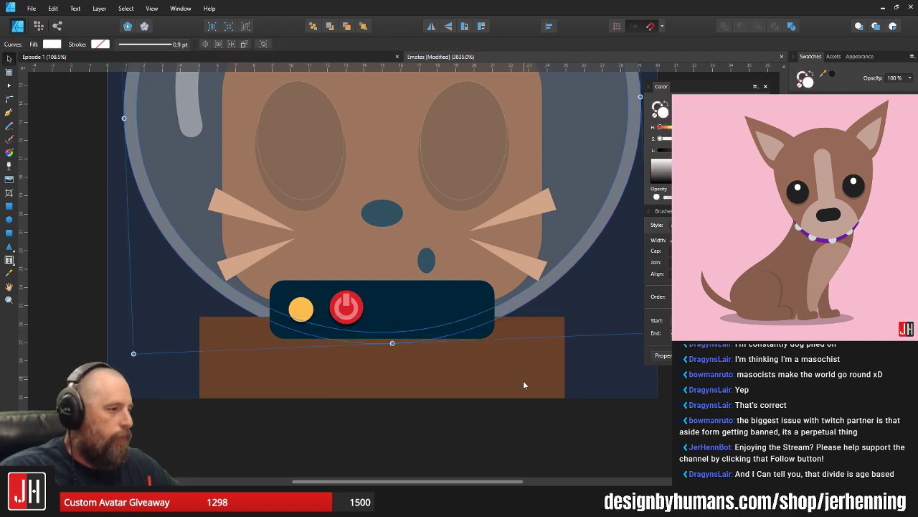
- Subtract the rectangle from the glass again, compare the flattened result, and undo back to the rectangle
left_click(524, 382, "shift")
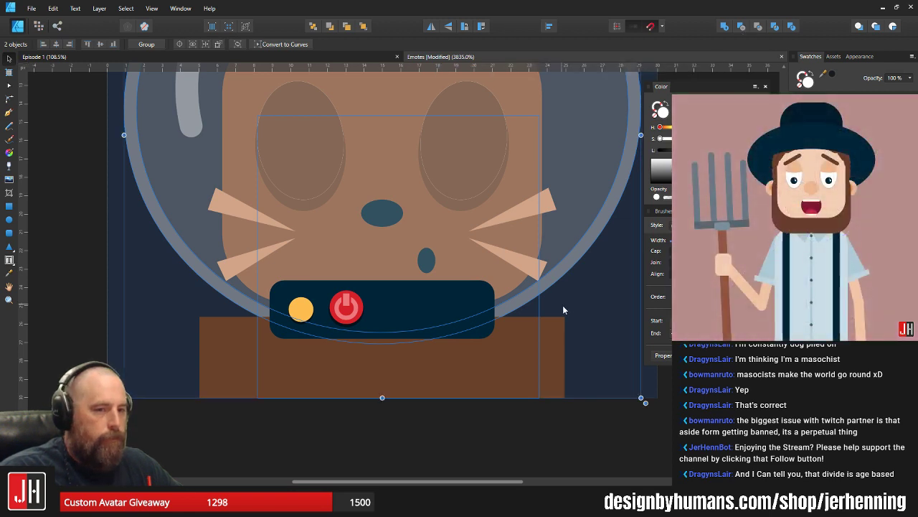
left_click(598, 290, "shift")
left_click(600, 159, "shift")
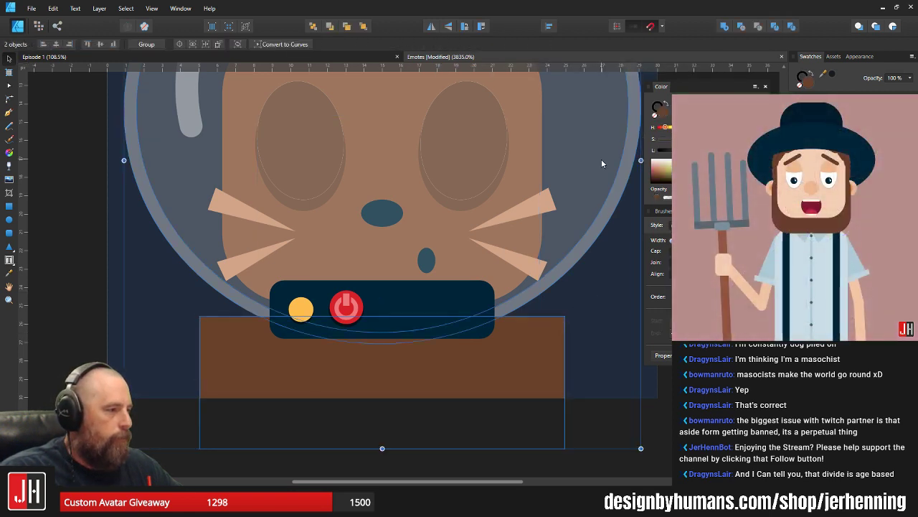
left_click(741, 26)
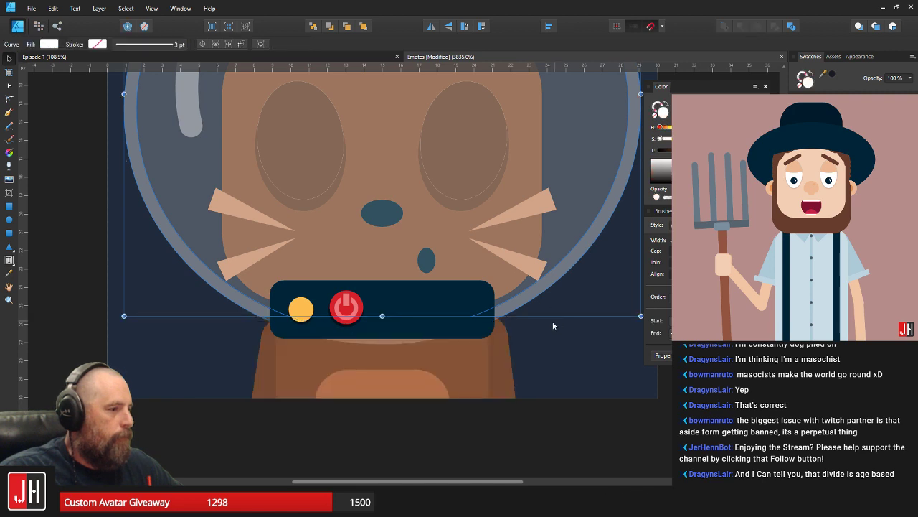
left_click(551, 321)
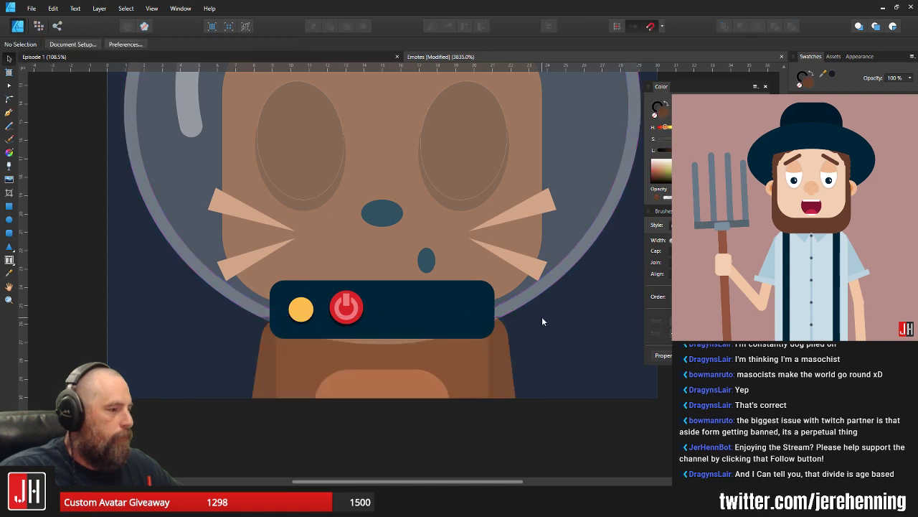
key("ctrl+z")
key("ctrl+shift+z")
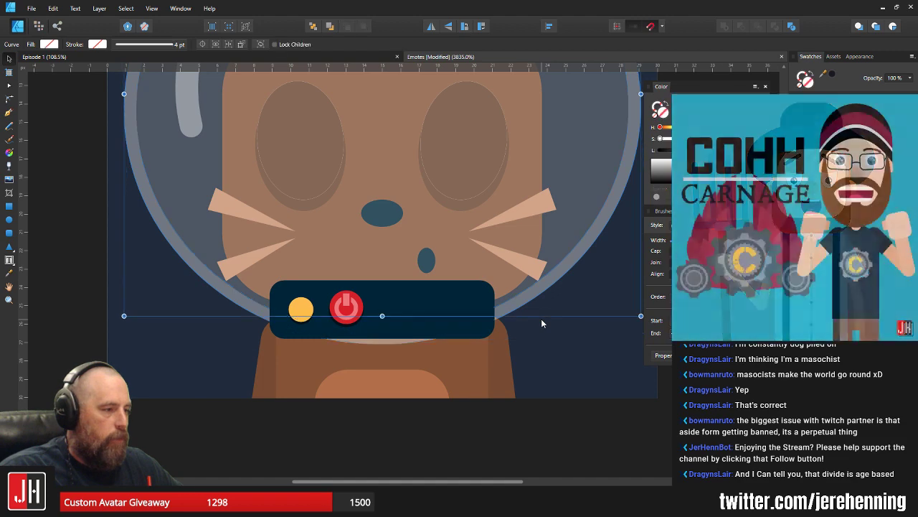
key("ctrl+z")
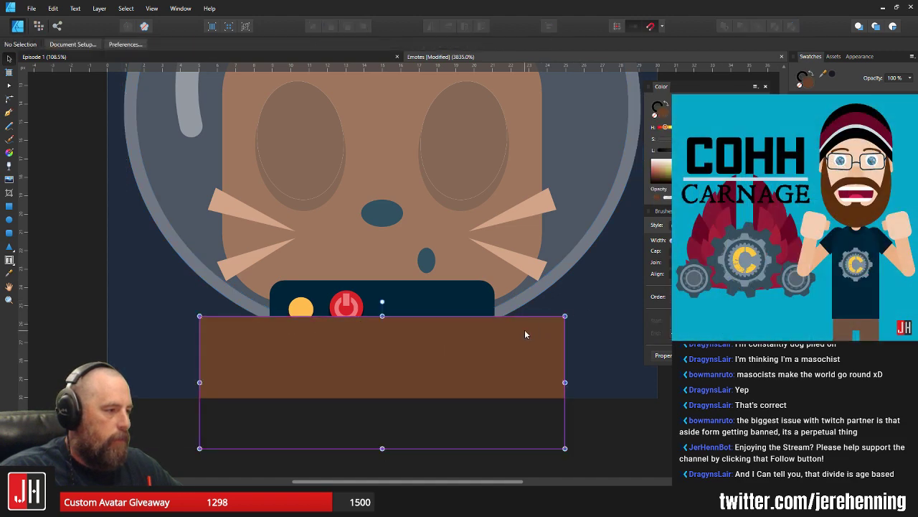
- Lower the brown rectangle slightly, then delete it to reveal the cat's body
mouse_move(525, 329)
left_mouse_down()
mouse_move(517, 345)
mouse_move(518, 331)
left_mouse_up()
scroll(513, 334, "up", 5)
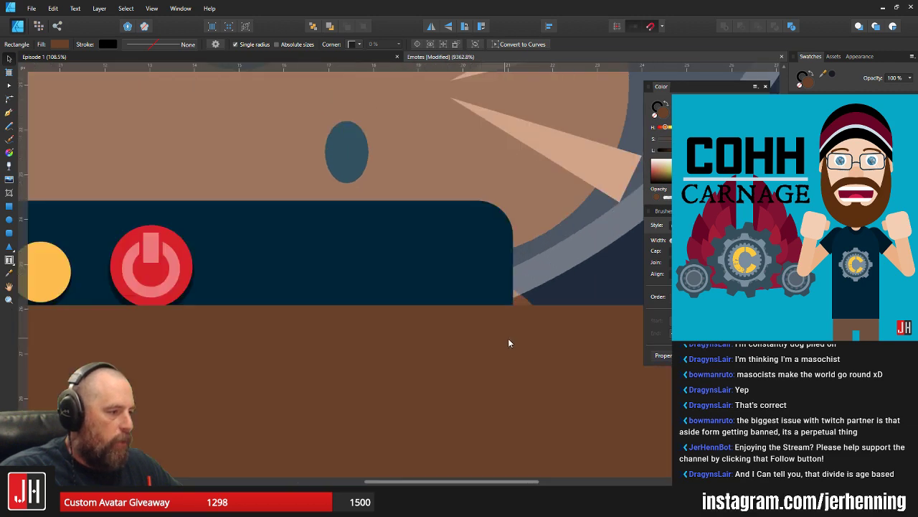
scroll(540, 320, "down", 3)
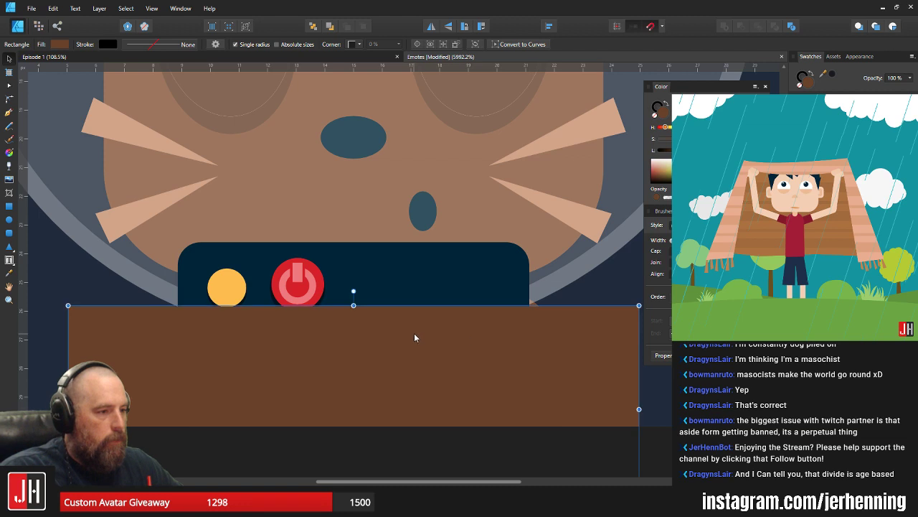
scroll(323, 332, "up", 1)
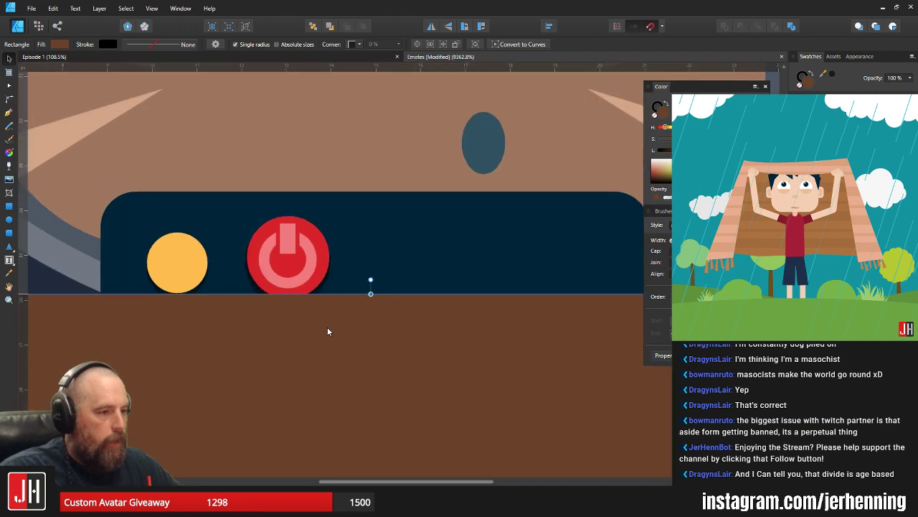
scroll(327, 330, "down", 6)
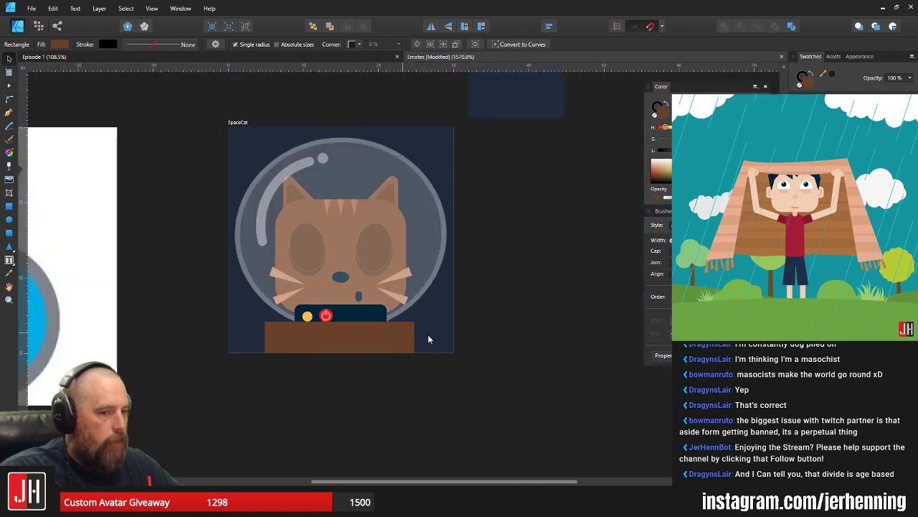
left_click(438, 331)
scroll(423, 341, "up", 3)
left_click(399, 357)
scroll(431, 351, "up", 1)
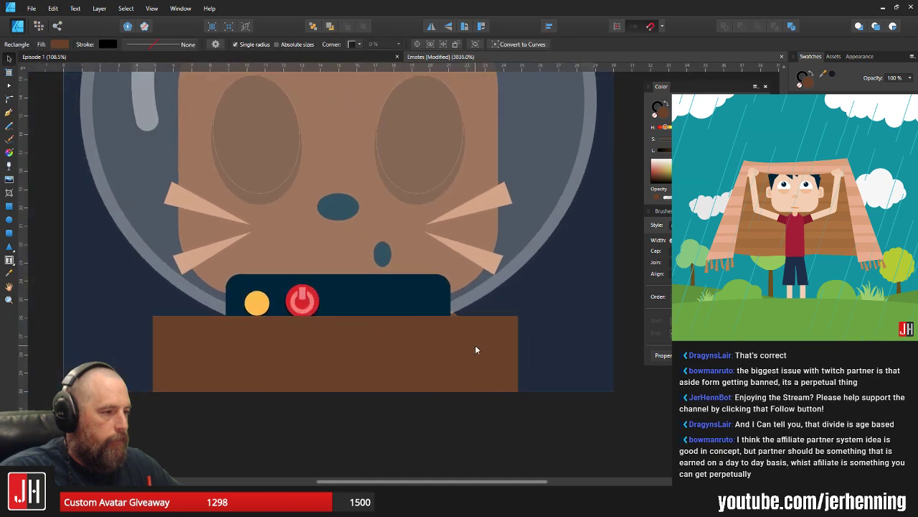
key("Delete")
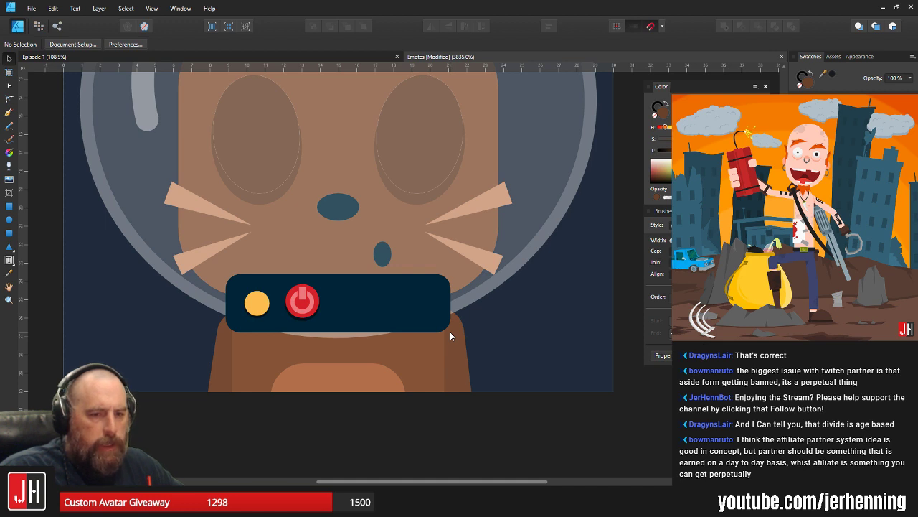
- Restore the rectangle, subtract it from the helmet glass, then rotate the helmet ellipse
left_click(525, 251)
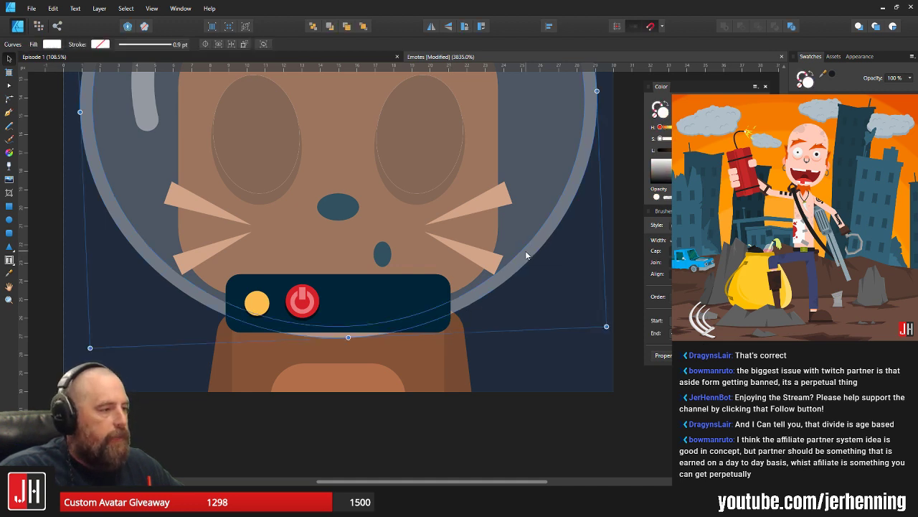
left_click_drag(519, 259, 519, 331)
key("ctrl+z")
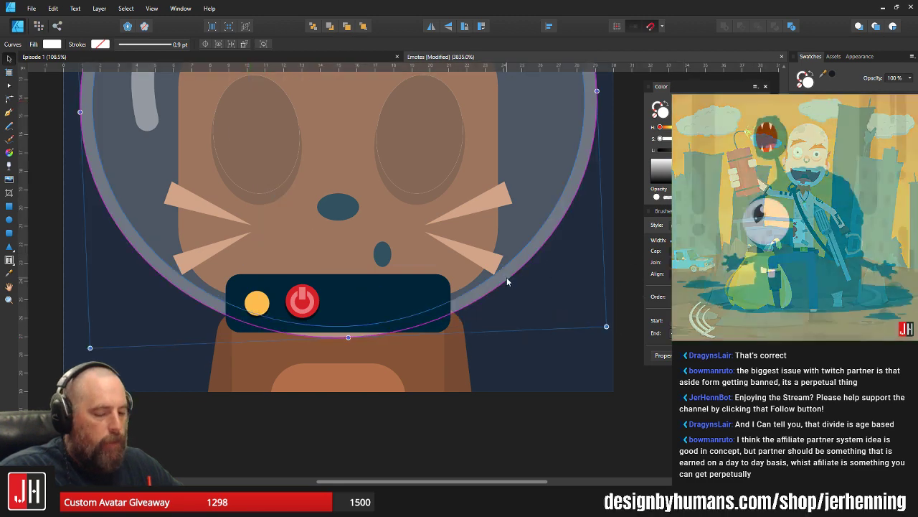
key("ctrl+z")
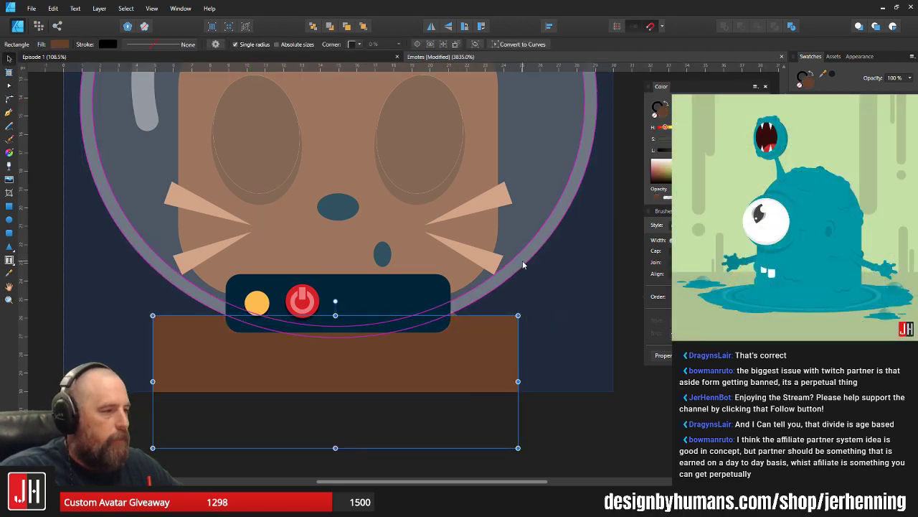
left_click(523, 262, "shift")
left_click(743, 27)
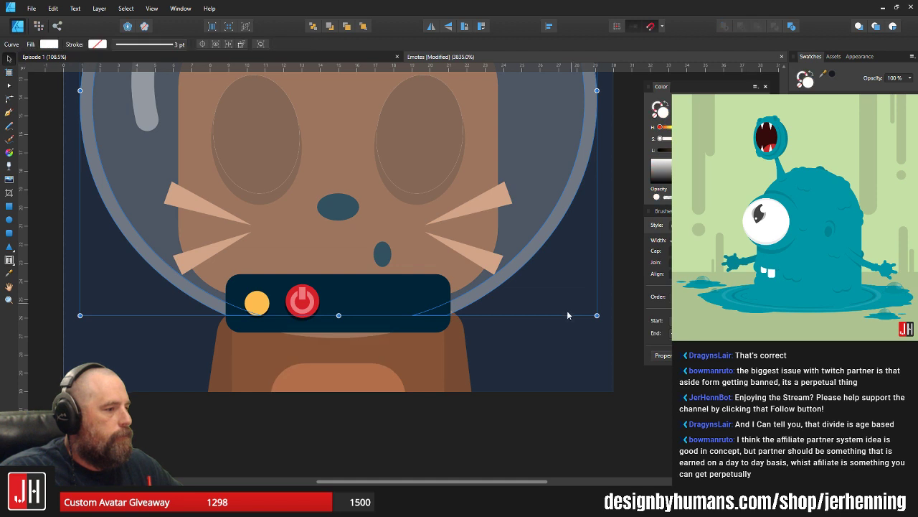
left_click(520, 341)
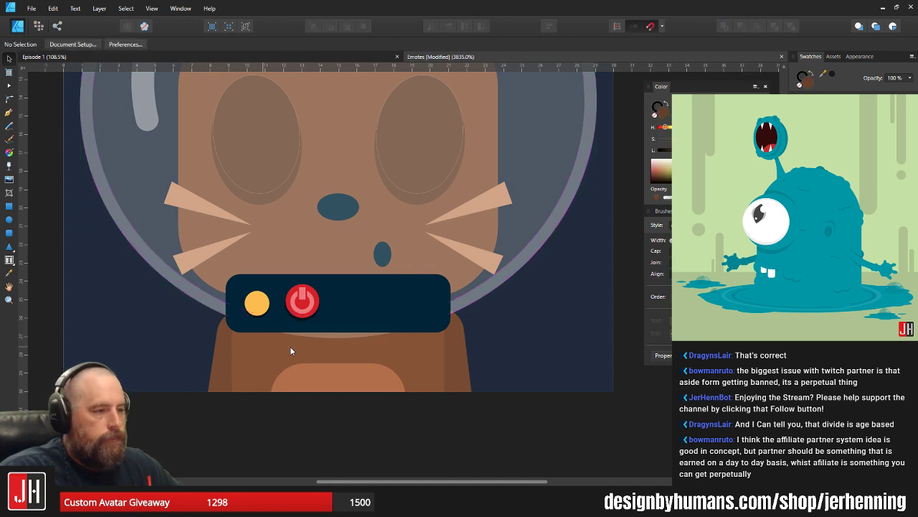
left_click(328, 338)
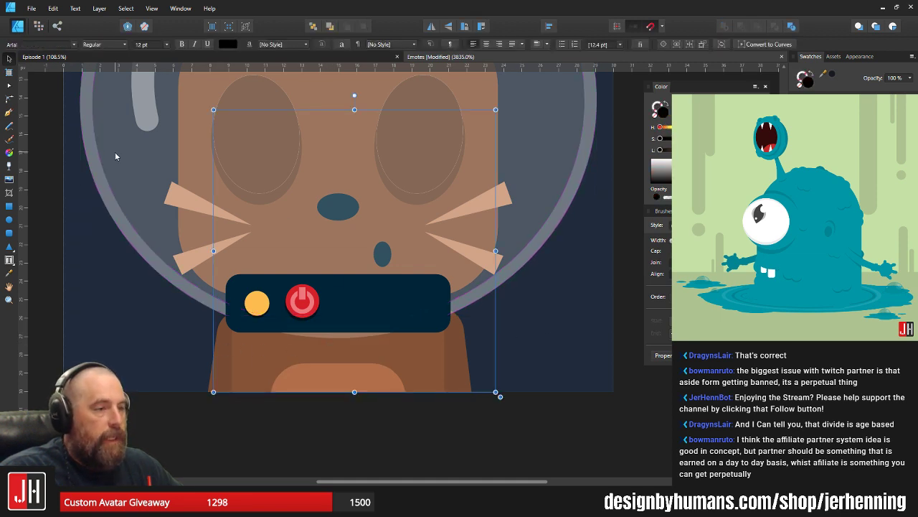
left_click_drag(115, 151, 178, 156)
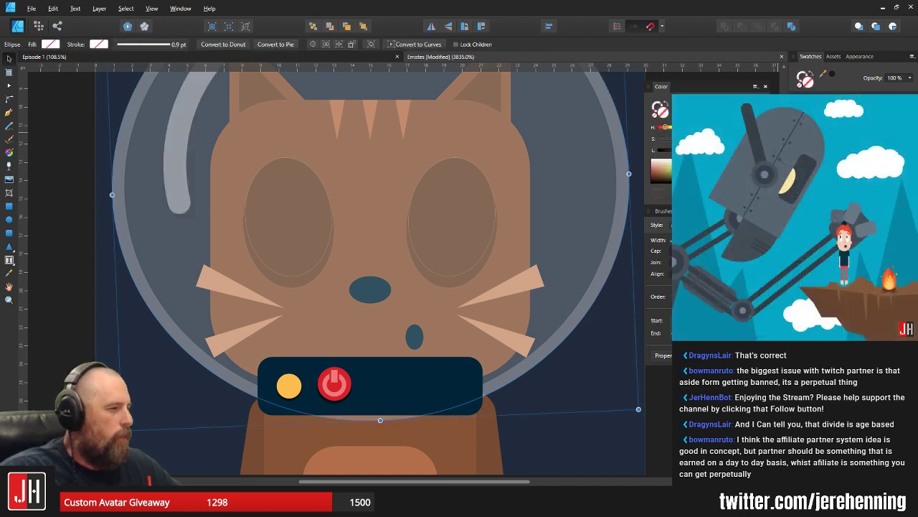
- Inspect the helmet ellipse by dragging it aside and back, and name it Glare
scroll(430, 201, "down", 5)
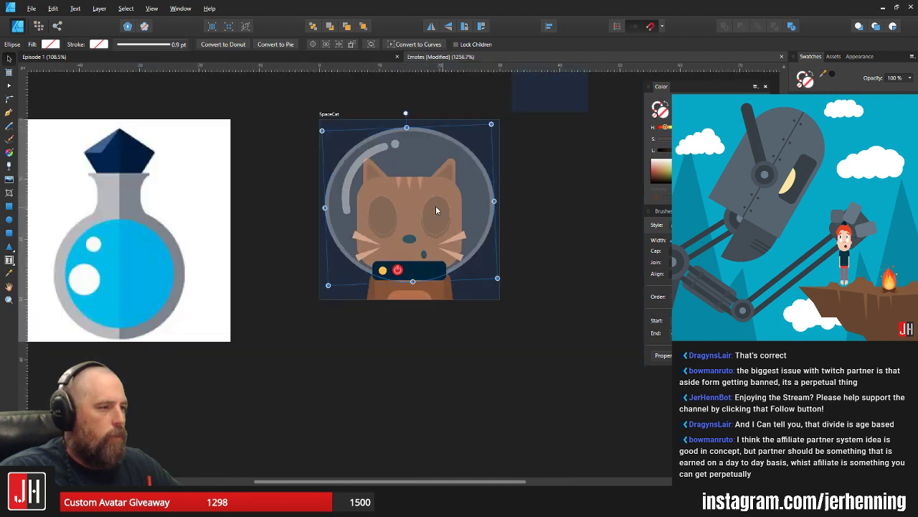
left_click_drag(434, 209, 614, 212)
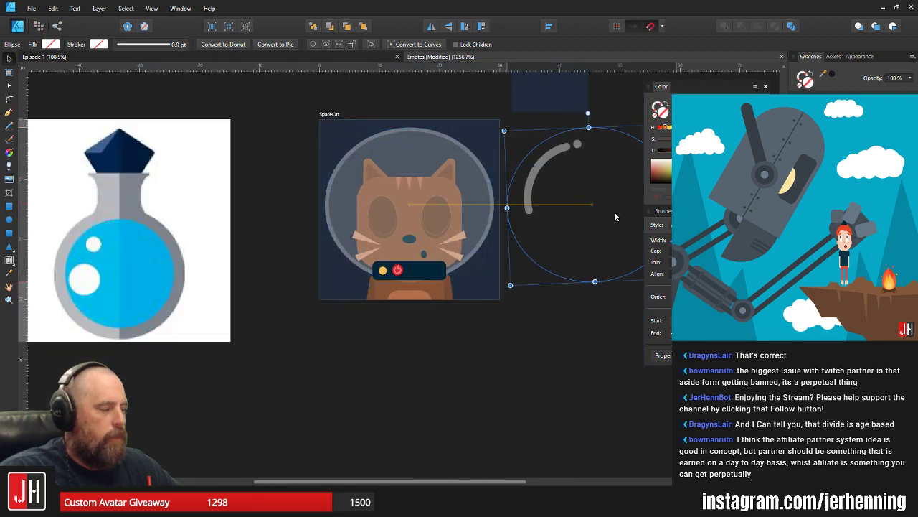
key("ctrl+z")
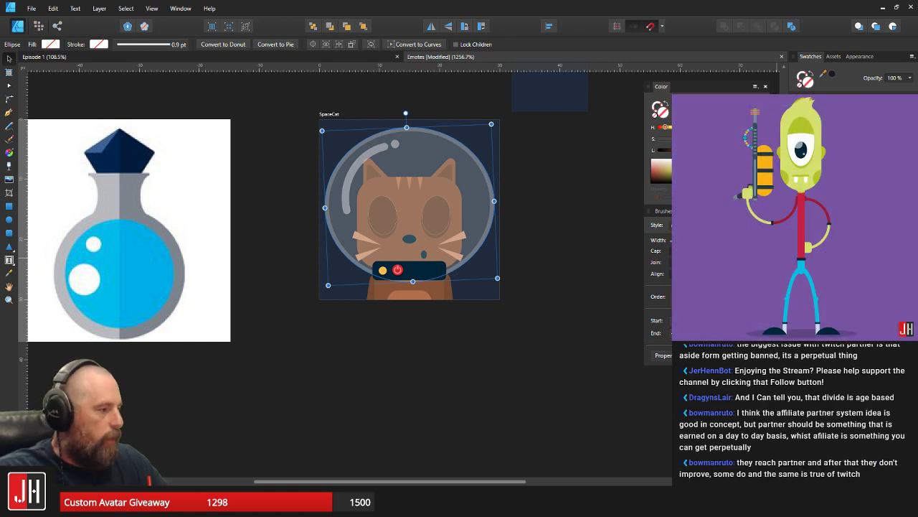
key("Return")
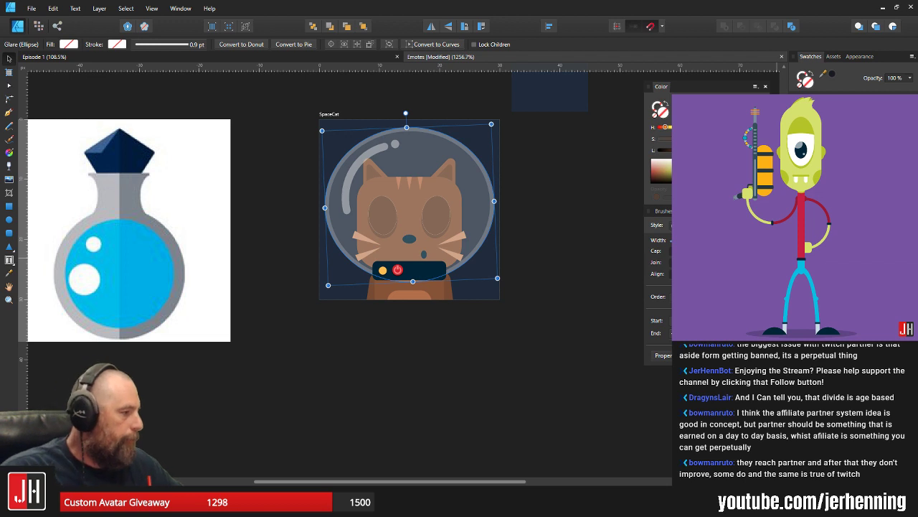
left_click(518, 266)
- Nudge the helmet's inner ellipse slightly around the collar and deselect it
scroll(505, 283, "up", 2)
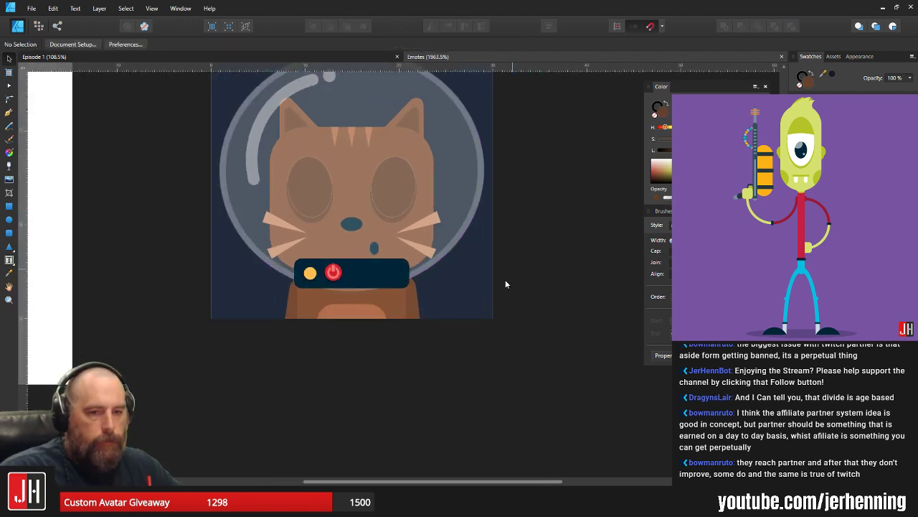
scroll(415, 239, "up", 2)
scroll(518, 245, "left", 3)
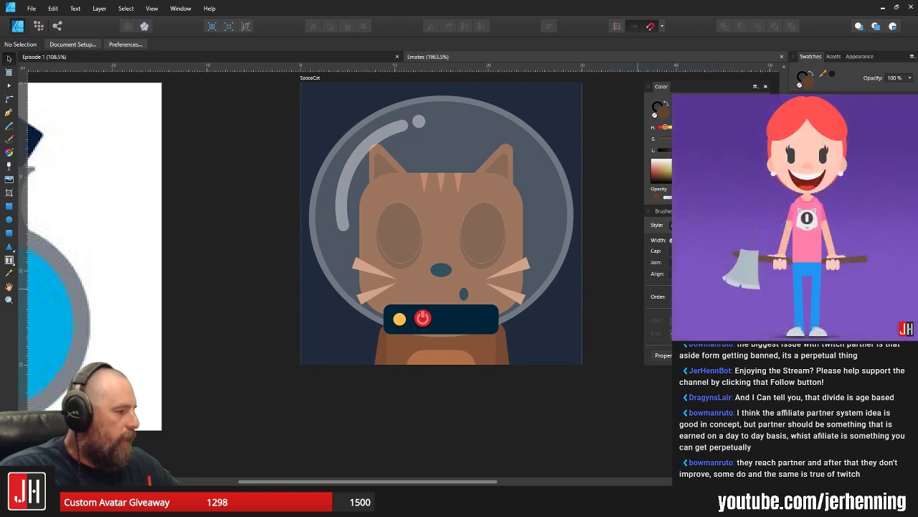
left_click(463, 298)
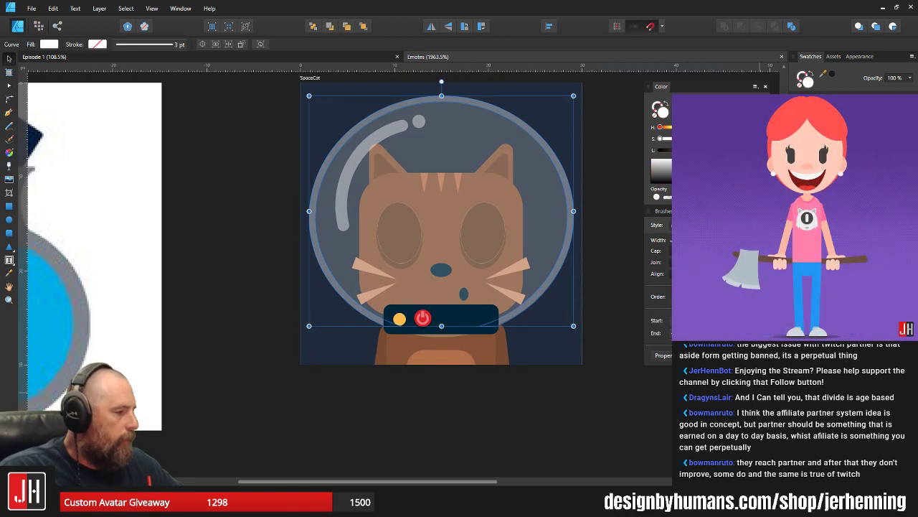
left_click(464, 308)
scroll(464, 307, "up", 2)
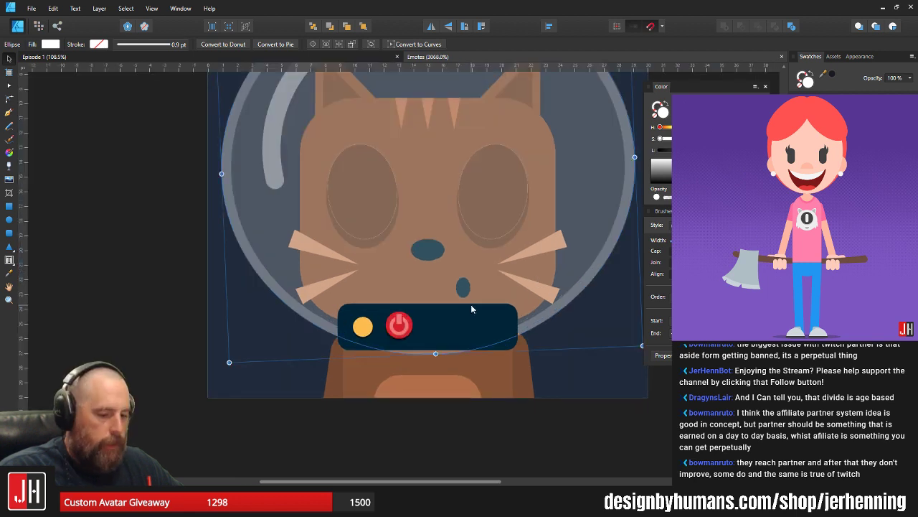
left_click_drag(470, 305, 472, 303)
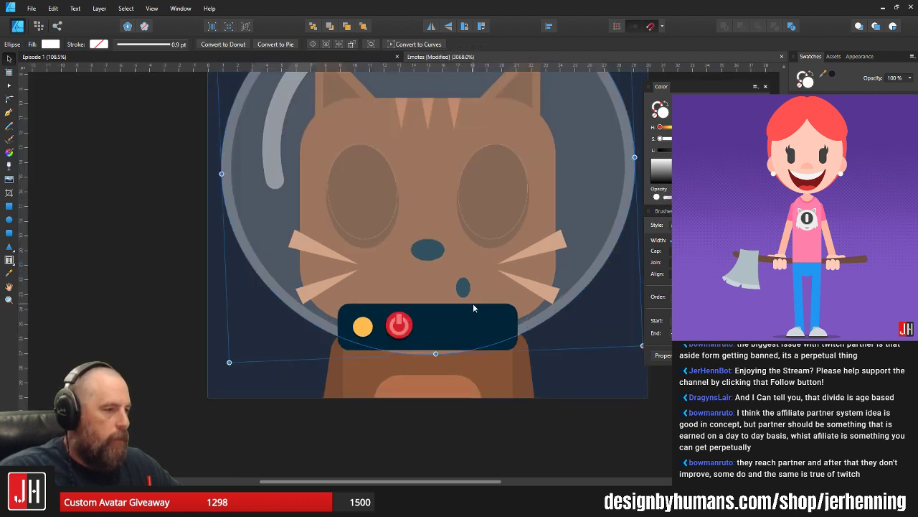
key("ctrl+d")
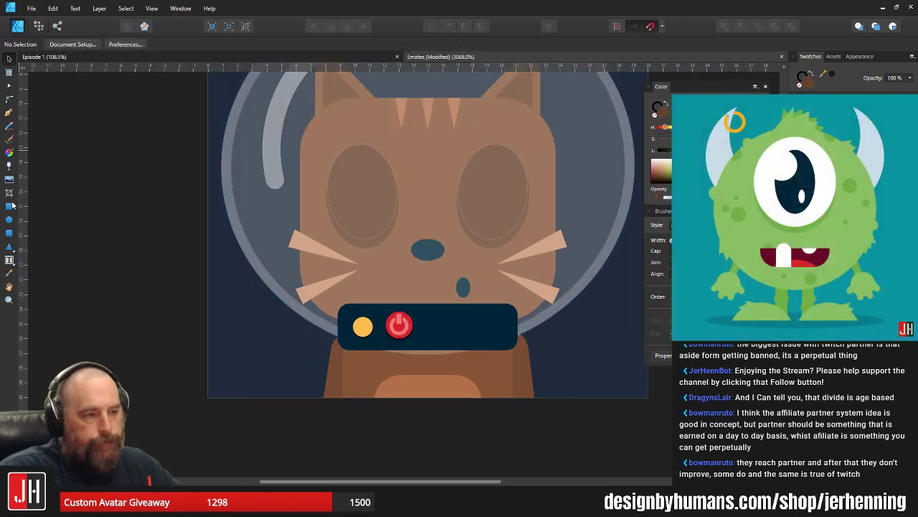
- Draw a brown rectangle below the collar and arrange it behind the collar
key("m")
scroll(352, 346, "up", 1)
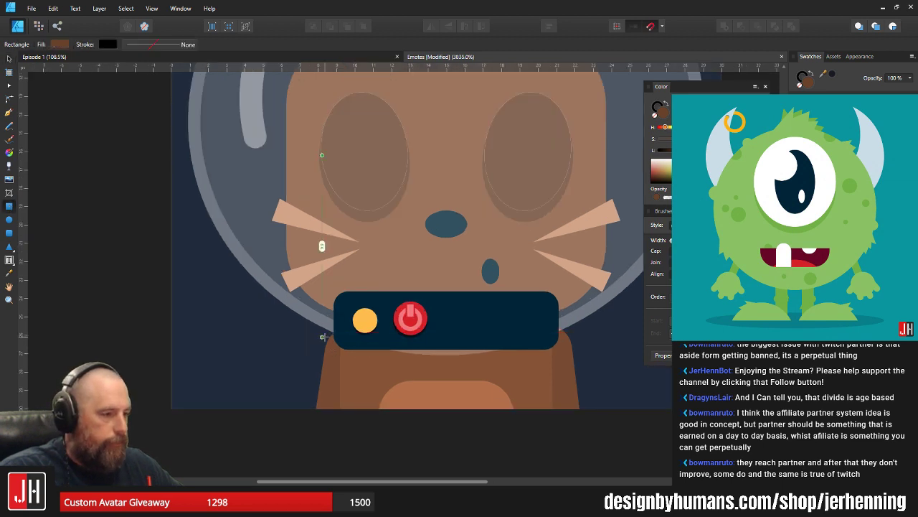
left_click_drag(327, 333, 611, 415)
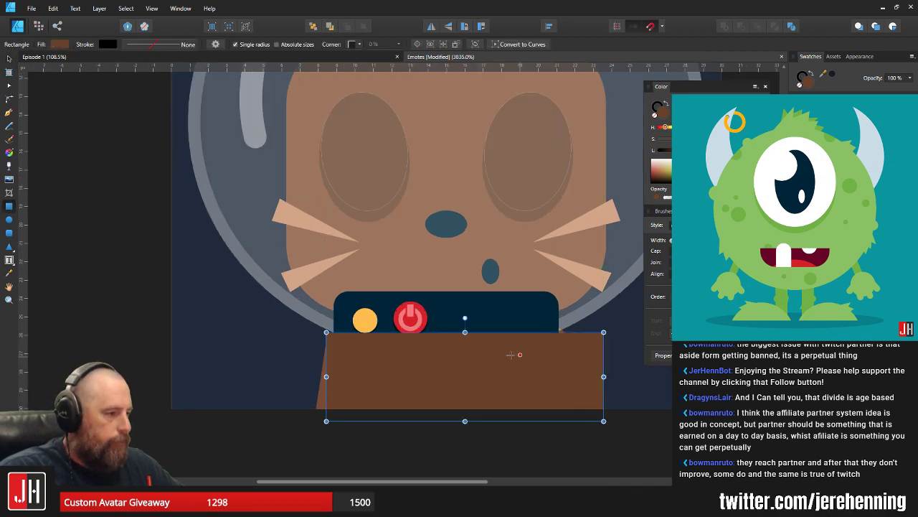
scroll(430, 362, "up", 2)
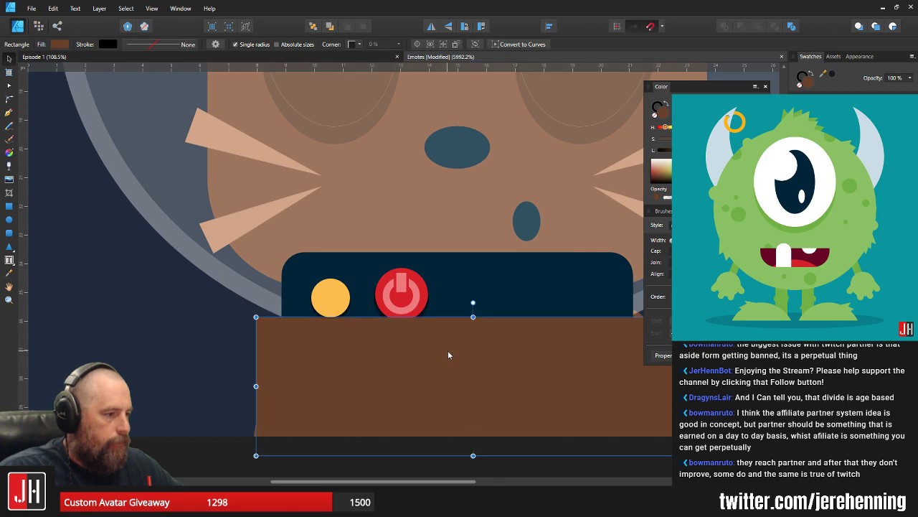
key("ctrl+0")
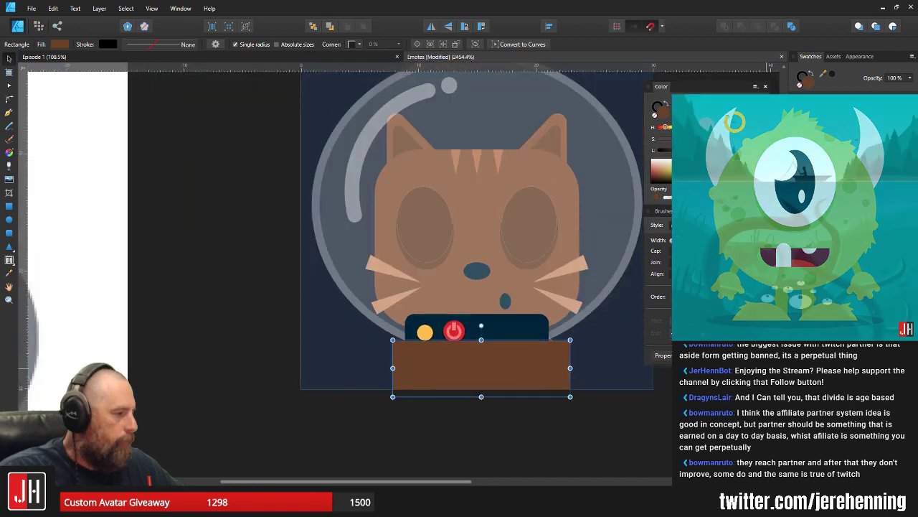
key("ctrl+shift+bracketleft")
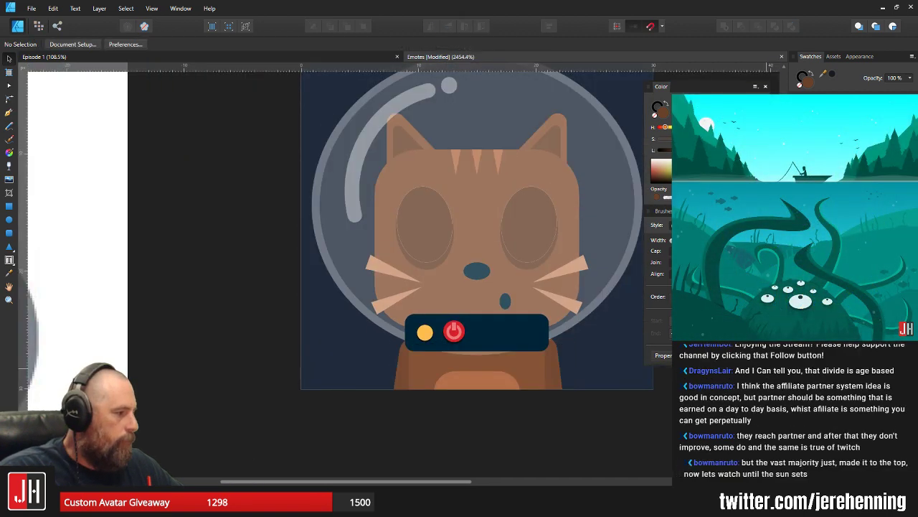
key("ctrl+bracketright")
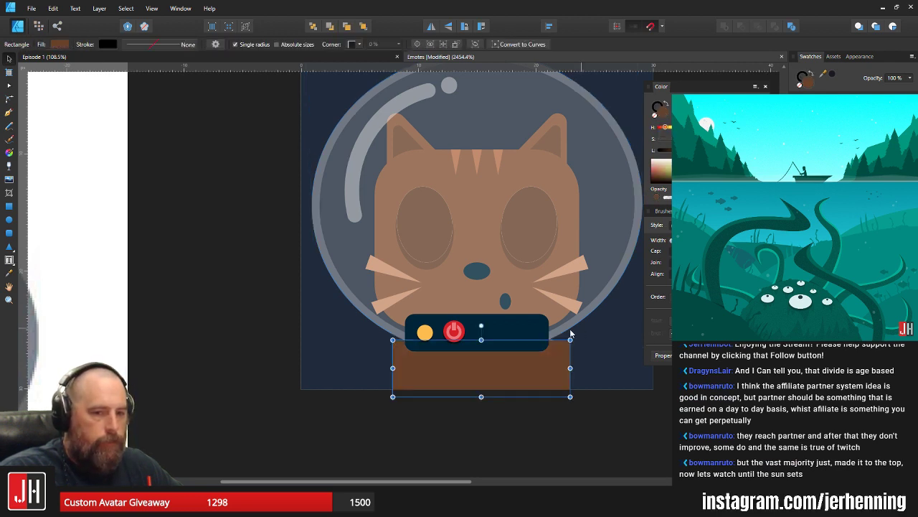
- Check the helmet circle and outline selections, then clear the selection
scroll(522, 331, "up", 2)
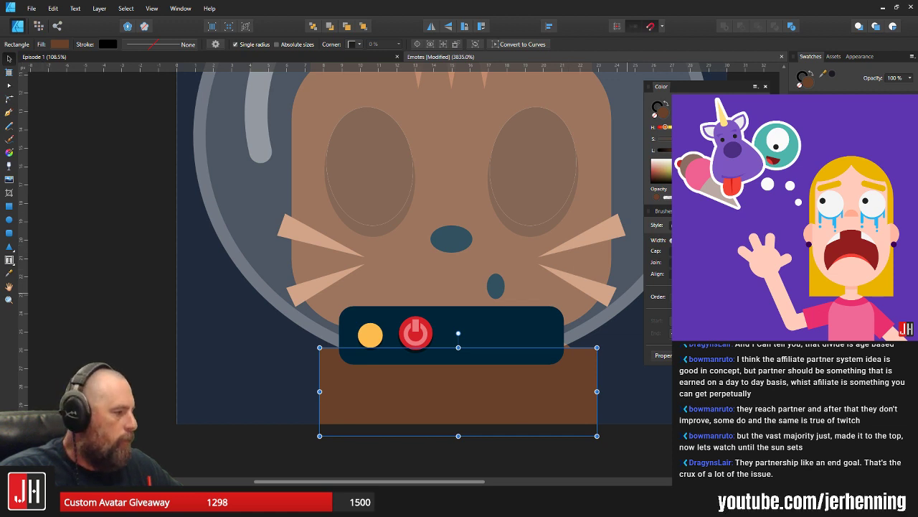
left_click(201, 172, "shift")
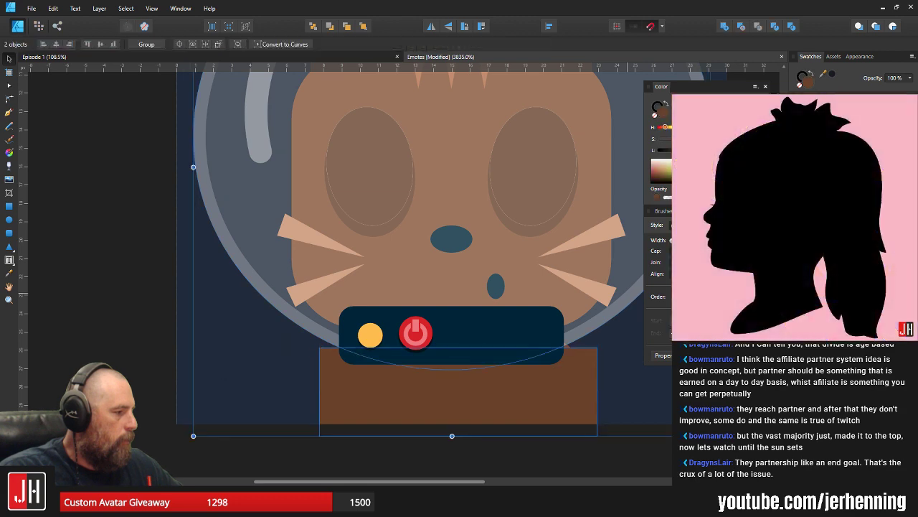
left_click(460, 402, "shift")
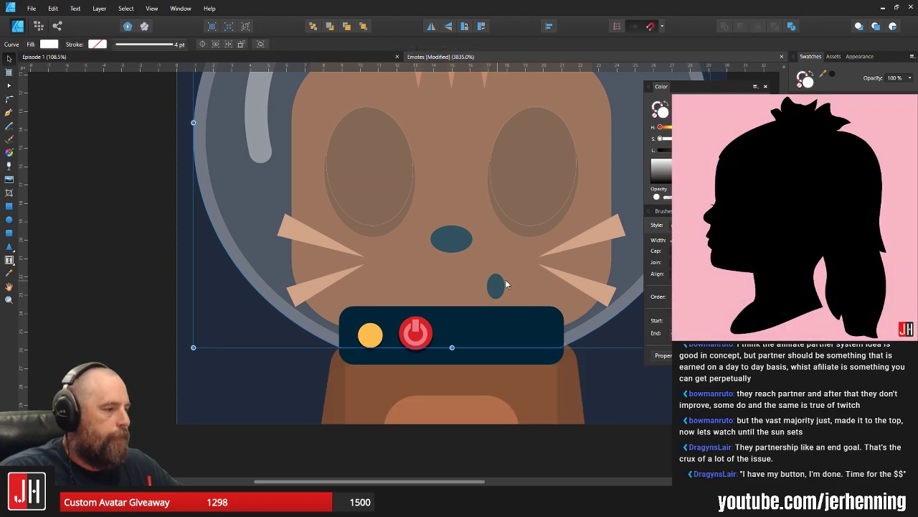
scroll(508, 286, "down", 3)
left_click(609, 361)
scroll(538, 305, "right", 2)
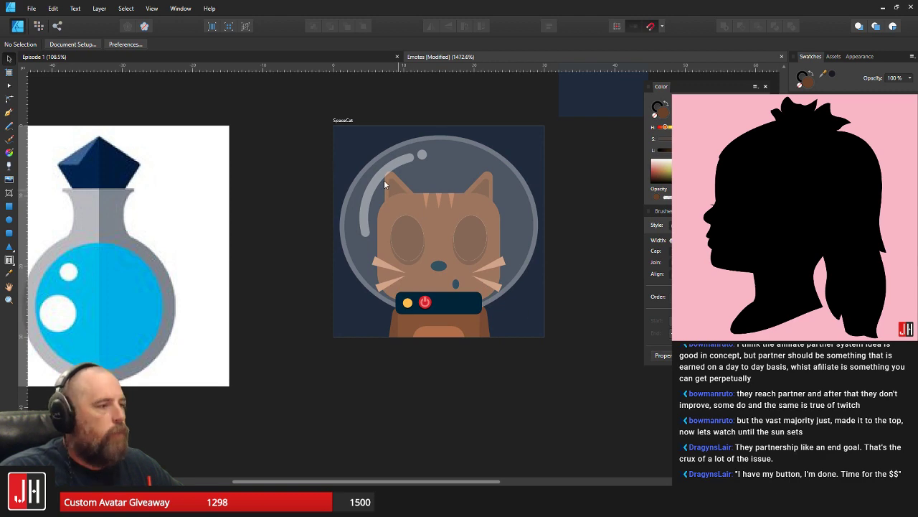
- Marquee-select all 16 SpaceCat objects and group them with Ctrl+G, then verify the new group
left_click_drag(309, 127, 561, 444)
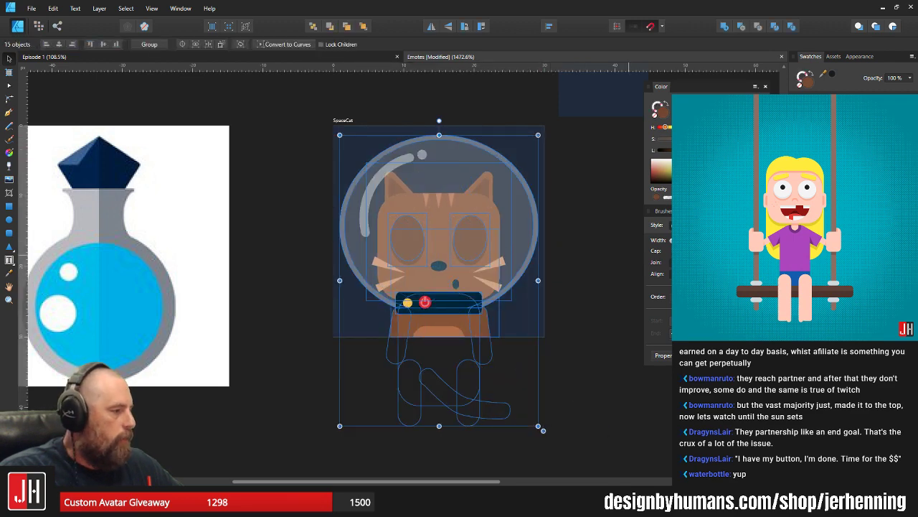
left_click_drag(298, 123, 547, 439)
scroll(611, 391, "down", 1)
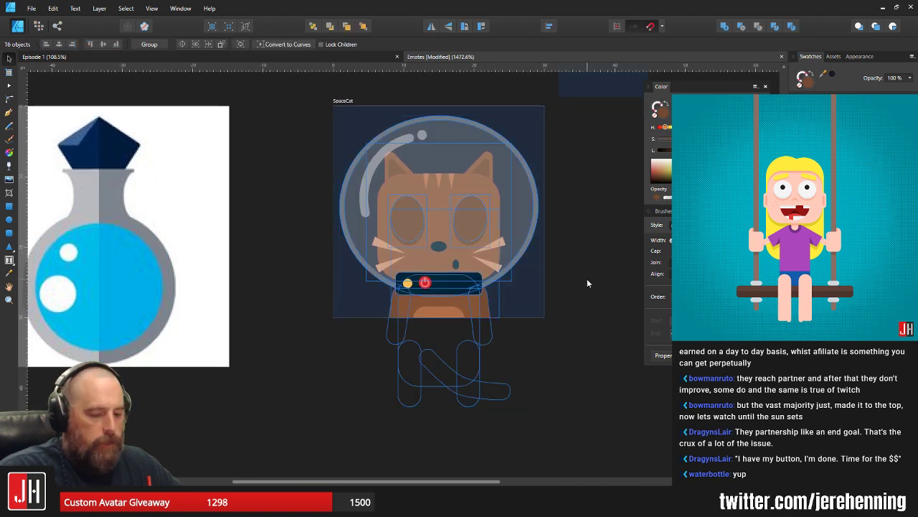
key("ctrl+g")
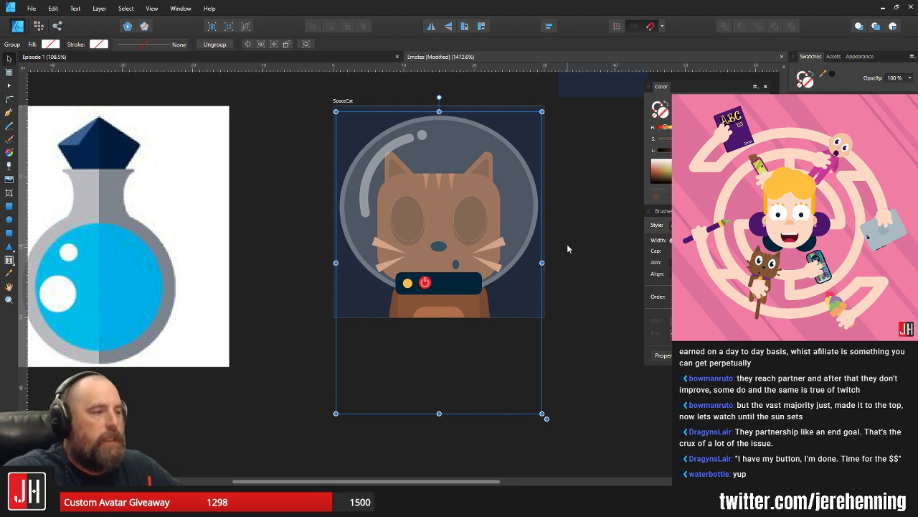
left_click(584, 211)
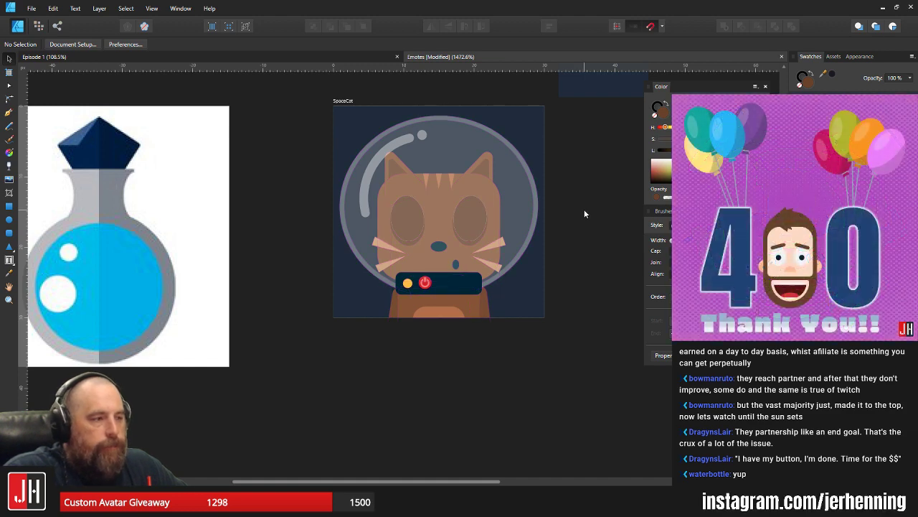
left_click(495, 186)
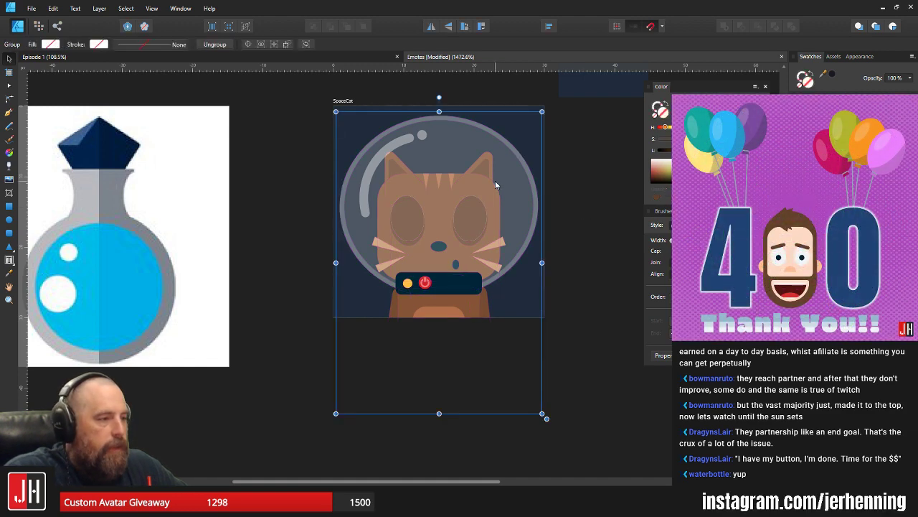
left_click(565, 178)
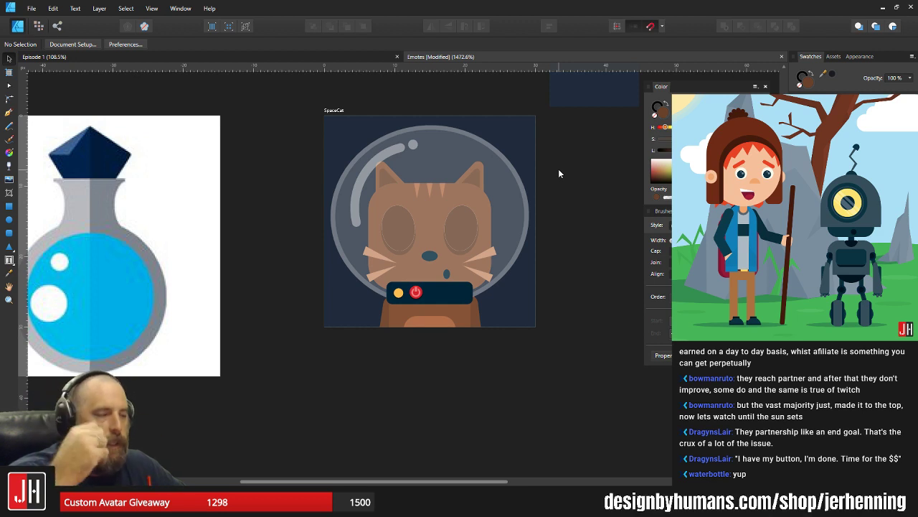
- Select and deselect the SpaceCat group while panning to recentre the artboard
left_click(463, 168)
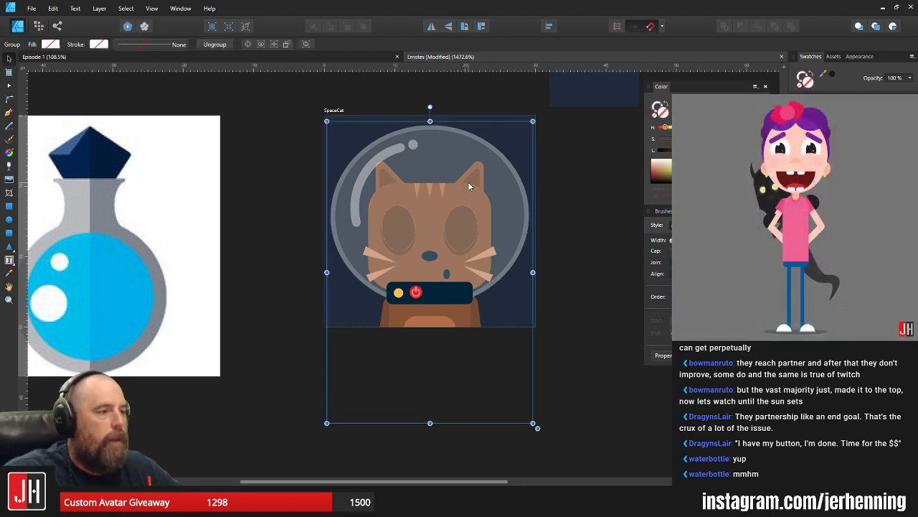
scroll(457, 210, "up", 2)
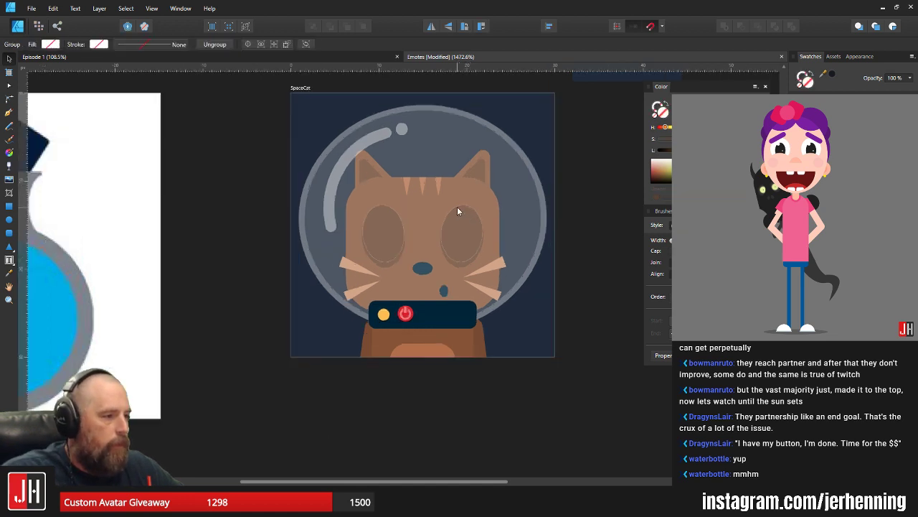
scroll(459, 208, "up", 2)
scroll(463, 205, "down", 4)
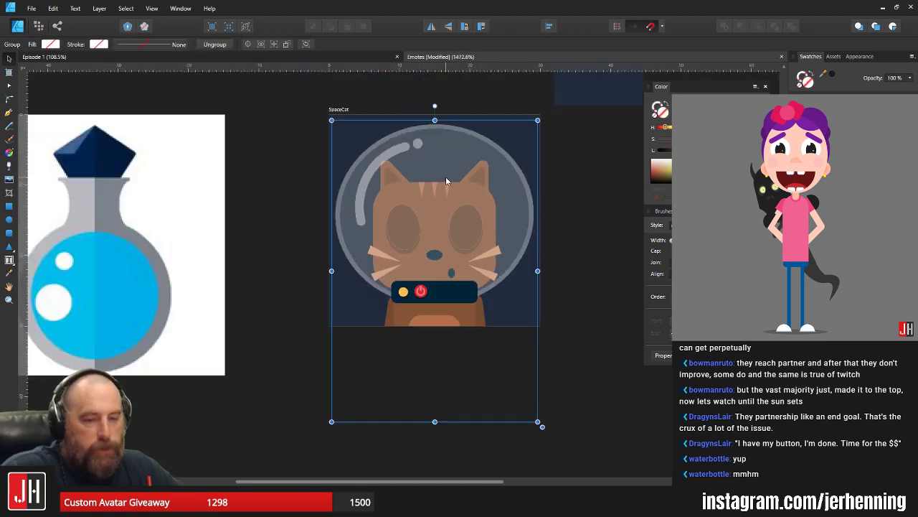
scroll(470, 221, "up", 2)
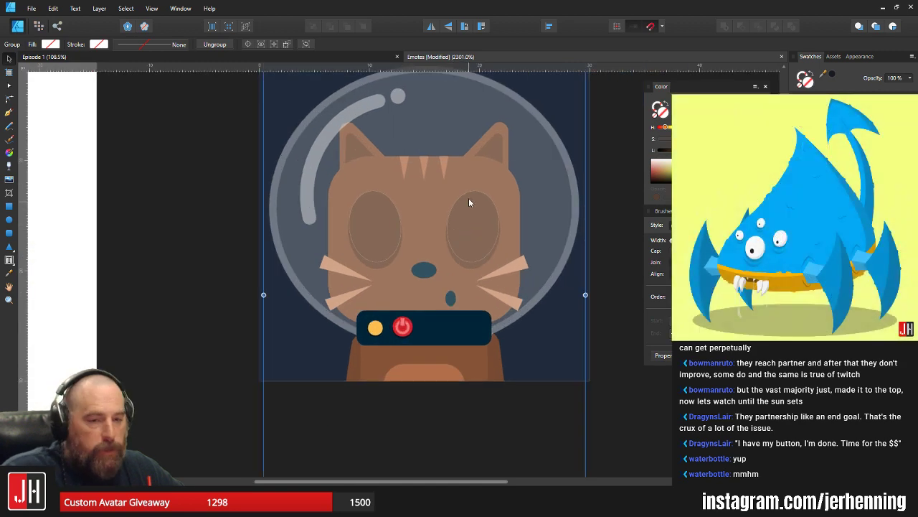
left_click(601, 191)
scroll(513, 184, "down", 1)
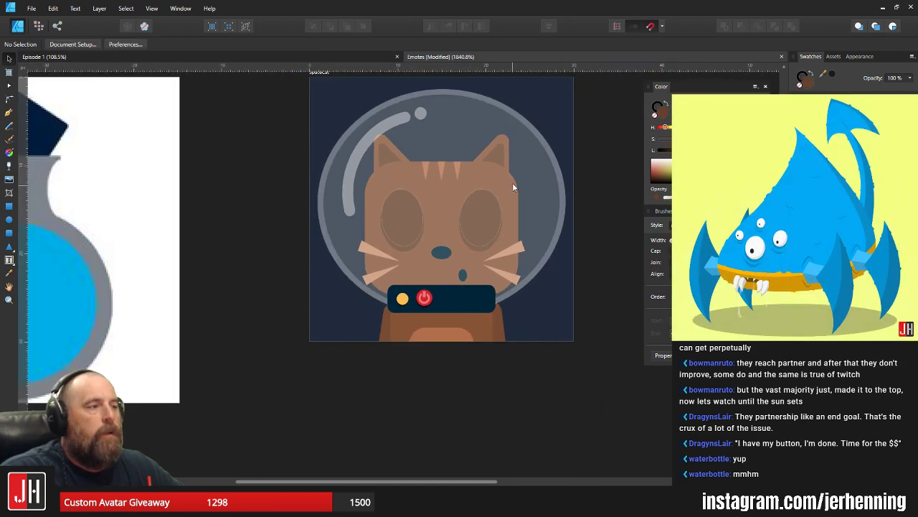
left_click(479, 184)
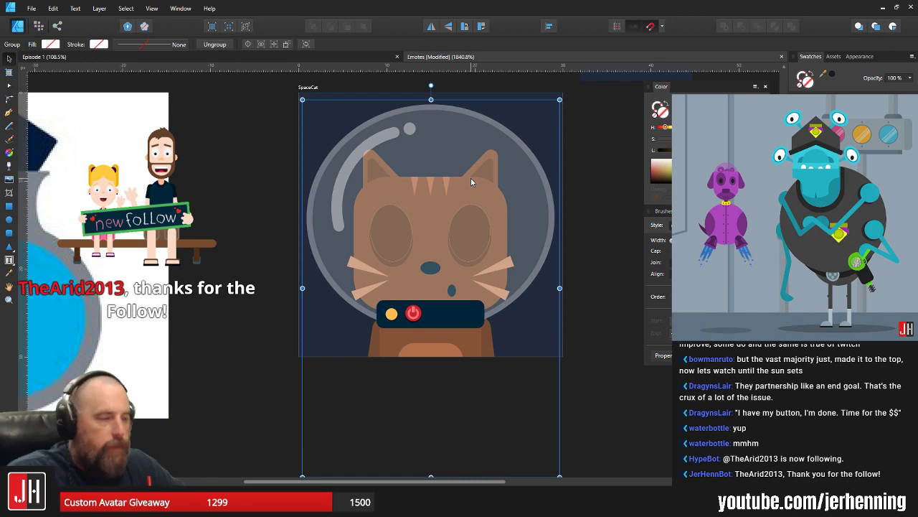
scroll(478, 180, "down", 2)
left_click(580, 191)
scroll(509, 183, "up", 2)
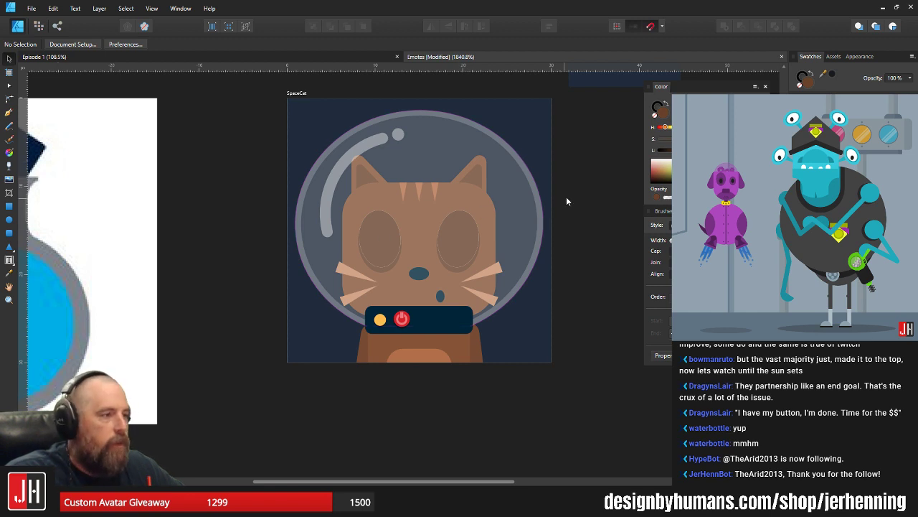
left_click_drag(566, 197, 528, 207)
scroll(406, 236, "up", 1)
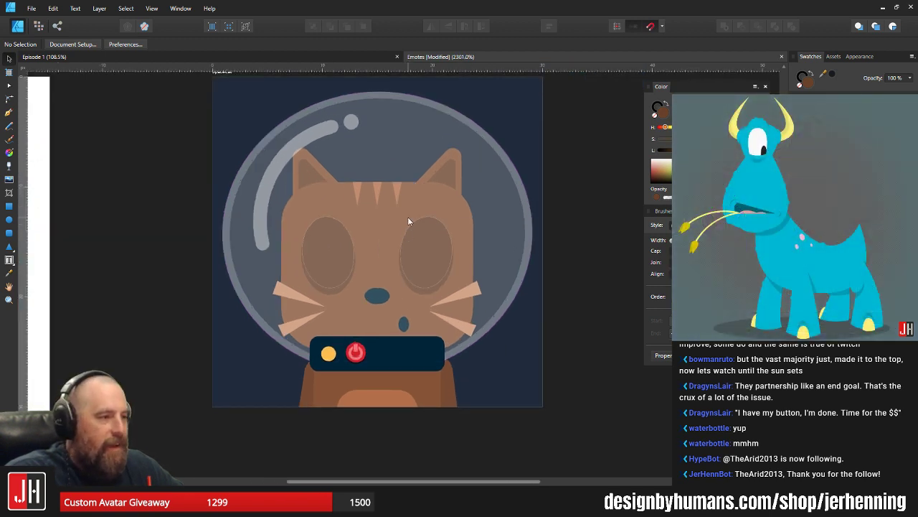
- Select a part inside the group and the helmet glass, then reselect the whole SpaceCat group
left_click(410, 218)
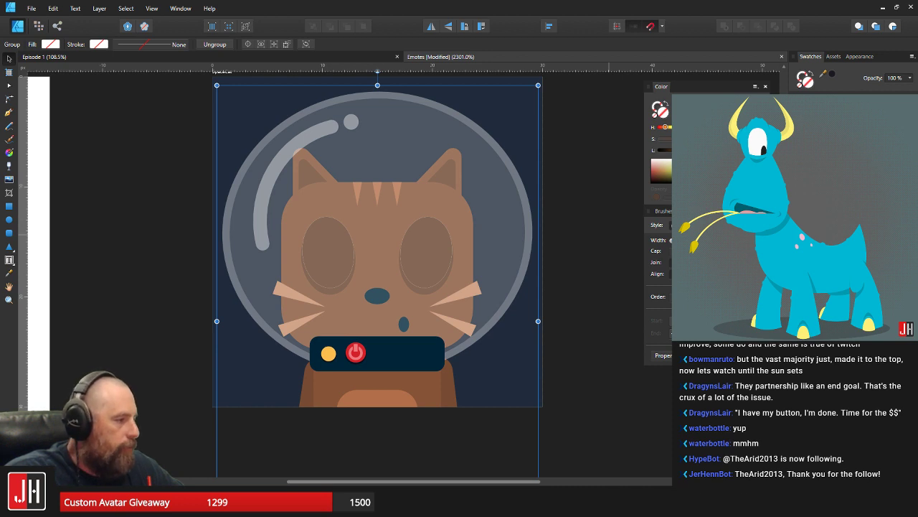
scroll(478, 254, "down", 4)
scroll(482, 246, "up", 1)
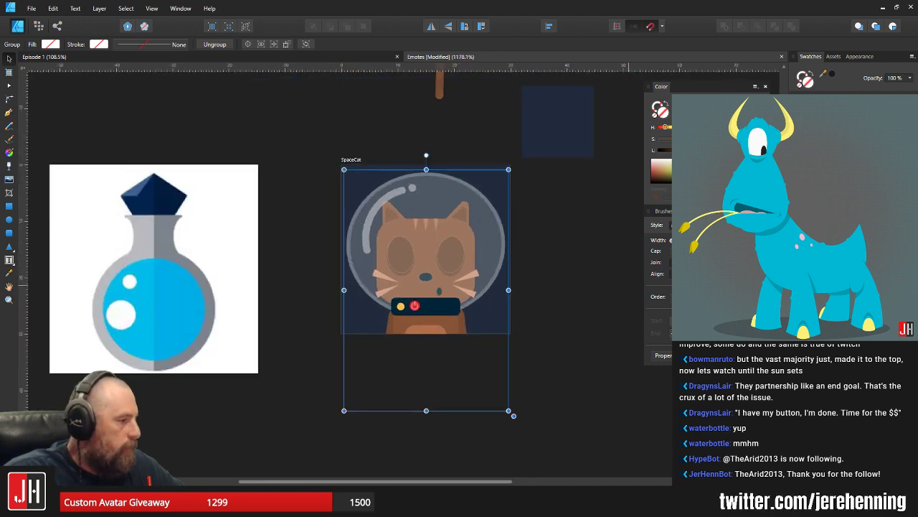
double_click(400, 279)
scroll(399, 279, "up", 2)
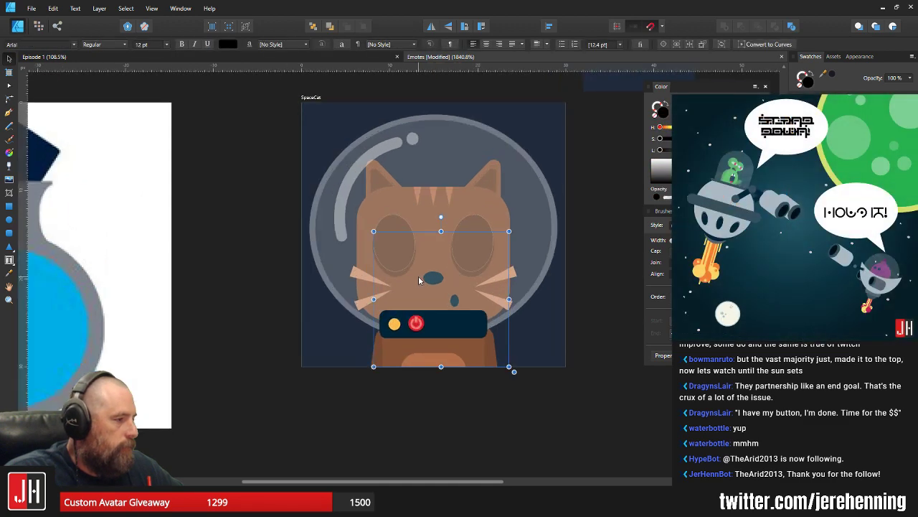
key("Escape")
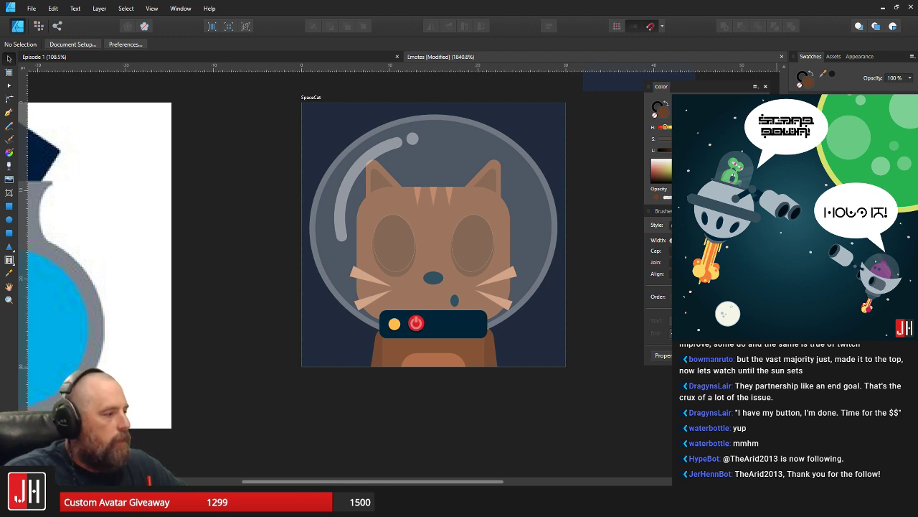
left_click(434, 222)
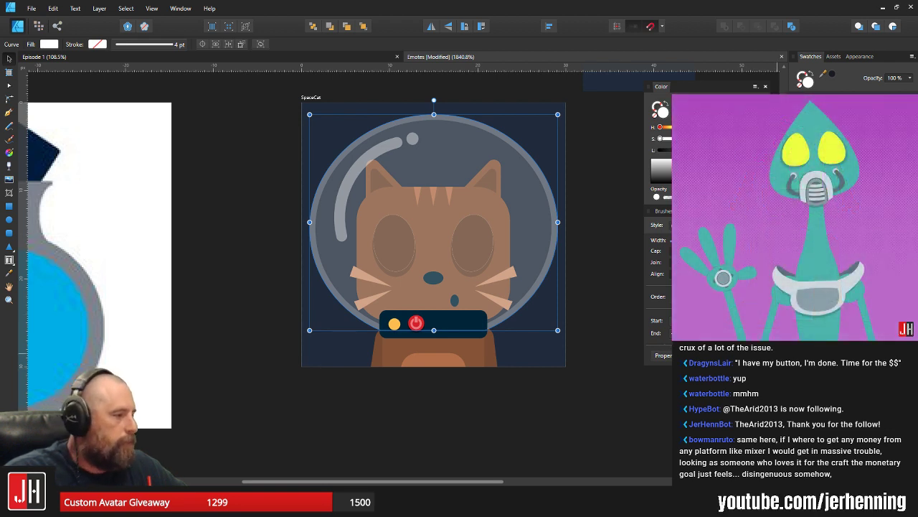
left_click(600, 277)
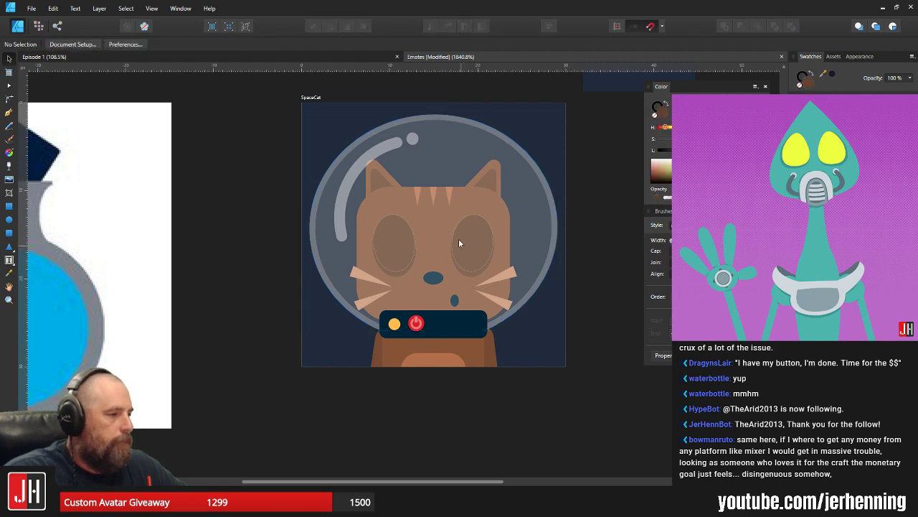
left_click(458, 236)
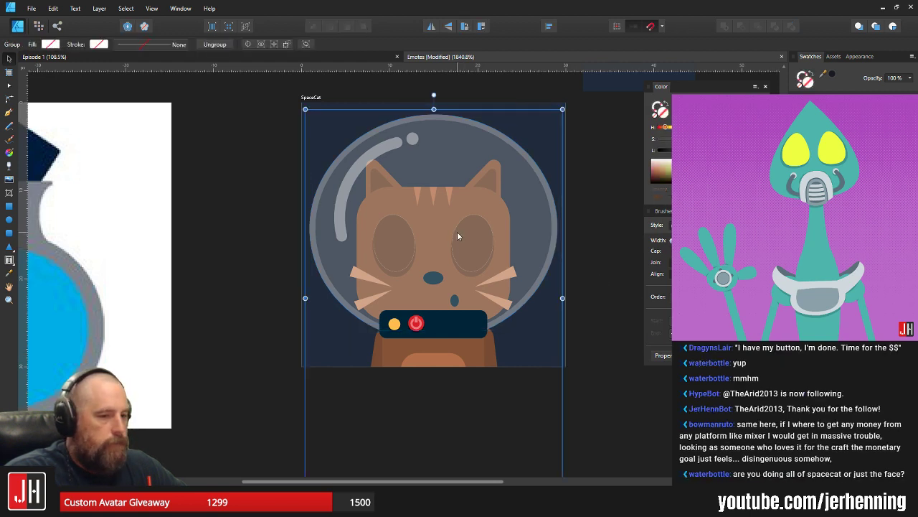
scroll(457, 231, "down", 5)
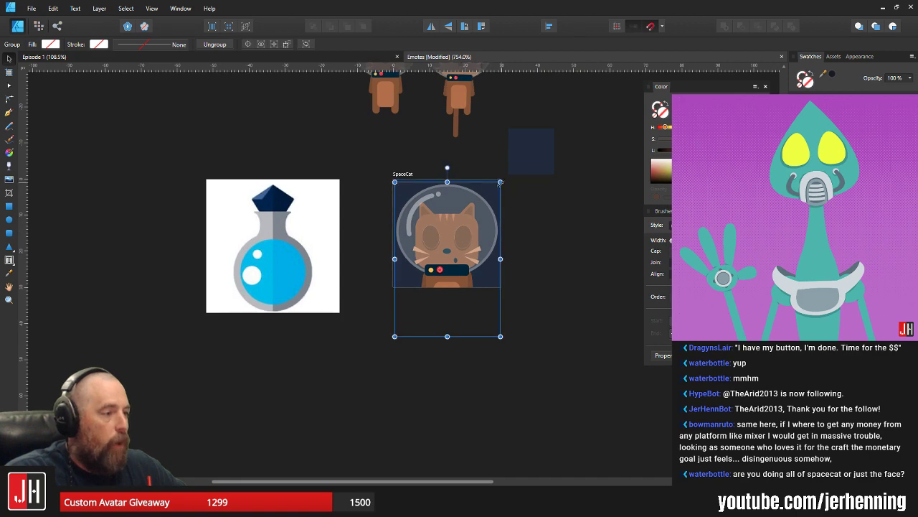
- Shrink the SpaceCat group from its top-right corner, undo, then enlarge it to about 1.5x
left_click_drag(501, 179, 467, 239)
scroll(462, 244, "up", 5)
key("ctrl+z")
key("ctrl+z")
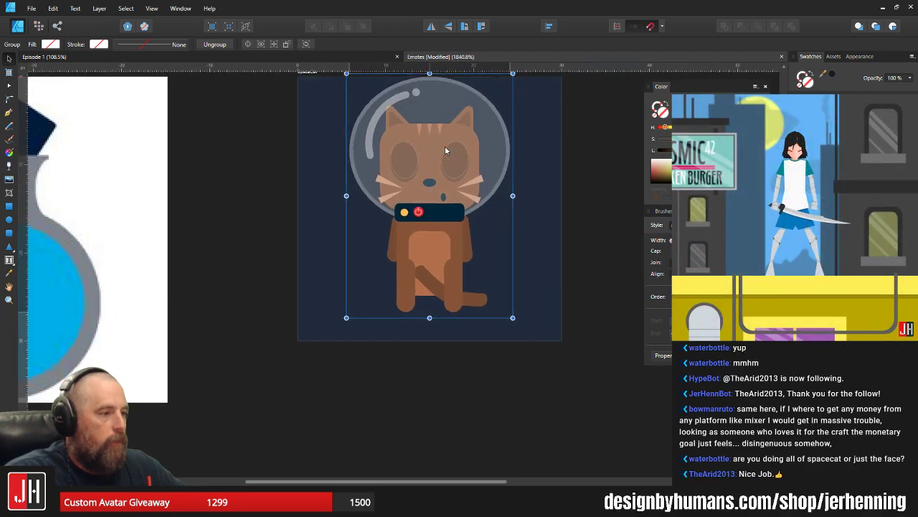
left_click_drag(513, 195, 560, 272)
scroll(567, 240, "down", 3)
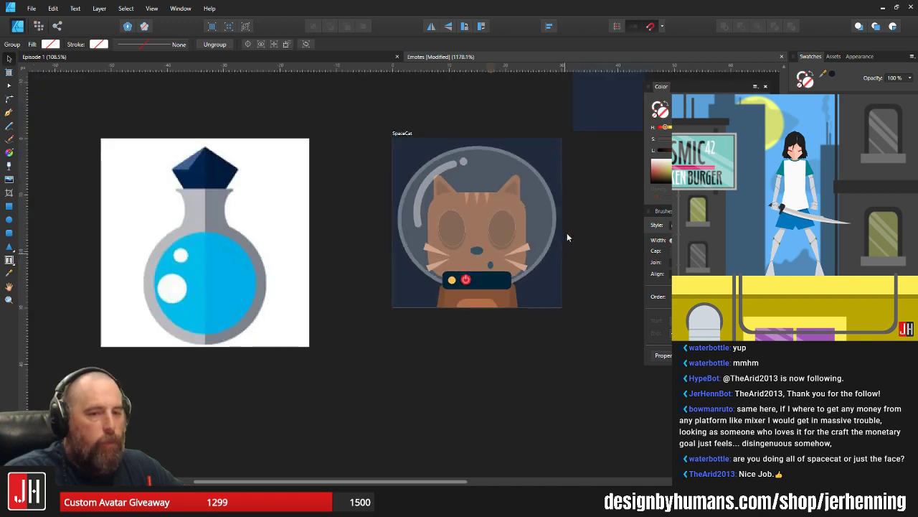
scroll(517, 201, "down", 1)
- Move the SpaceCat group below the navy artboard and inspect its legs and tail
left_click_drag(488, 180, 495, 366)
scroll(554, 303, "up", 2)
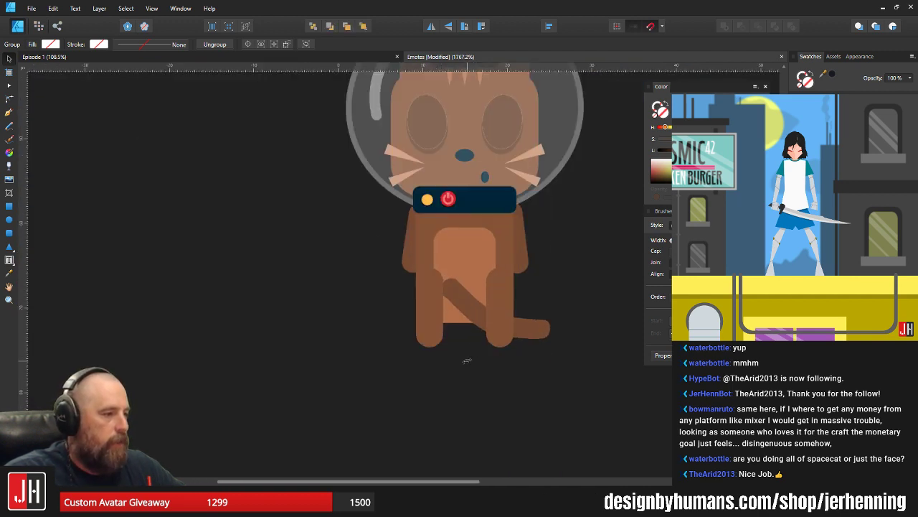
double_click(428, 311)
scroll(470, 324, "up", 3)
left_click(528, 338, "shift")
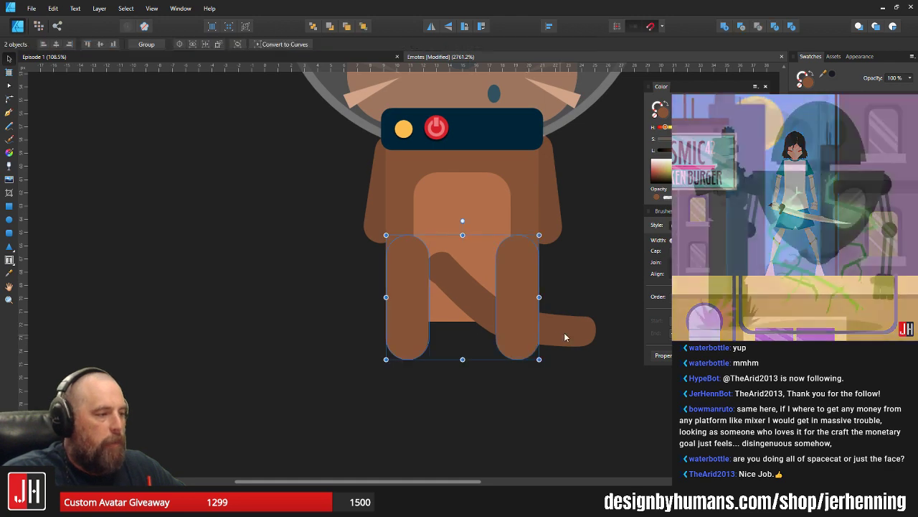
left_click(563, 335, "shift")
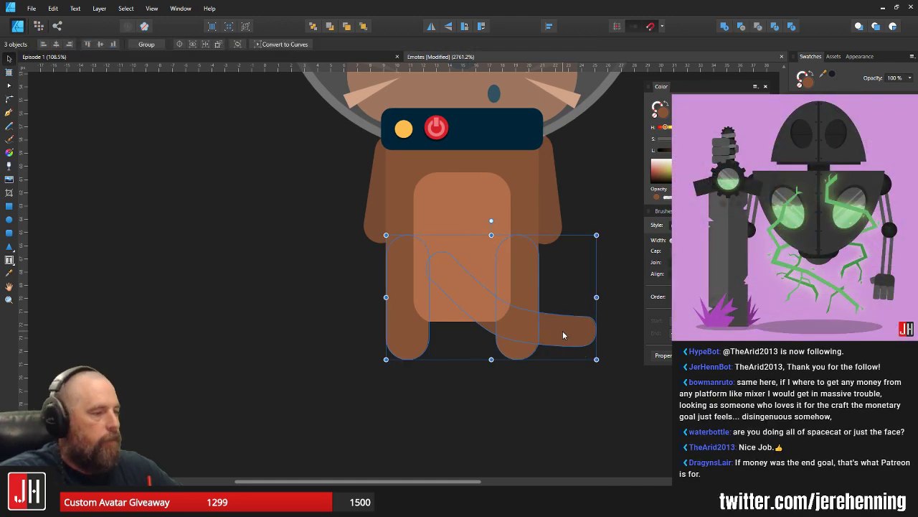
left_click(525, 404)
- Save the Emotes document and reselect the whole SpaceCat group
key("ctrl+s")
scroll(524, 404, "down", 3)
scroll(505, 363, "up", 3)
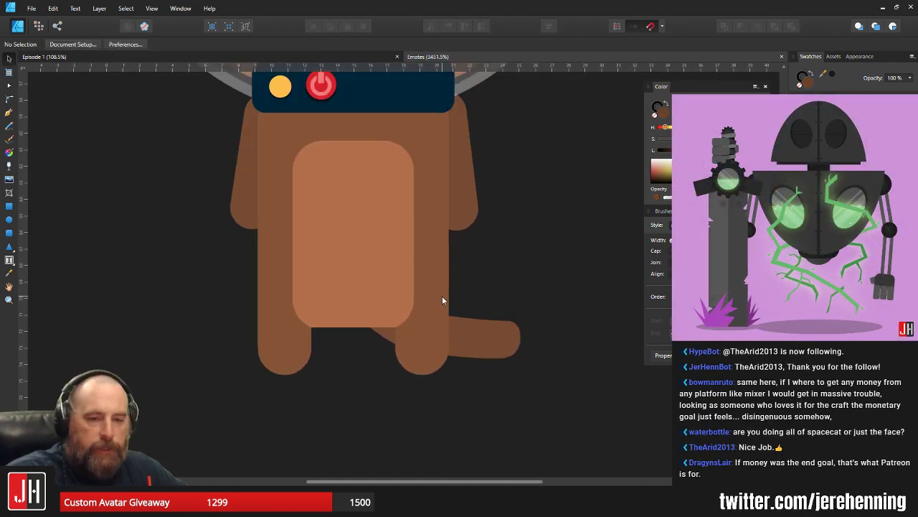
scroll(442, 300, "down", 2)
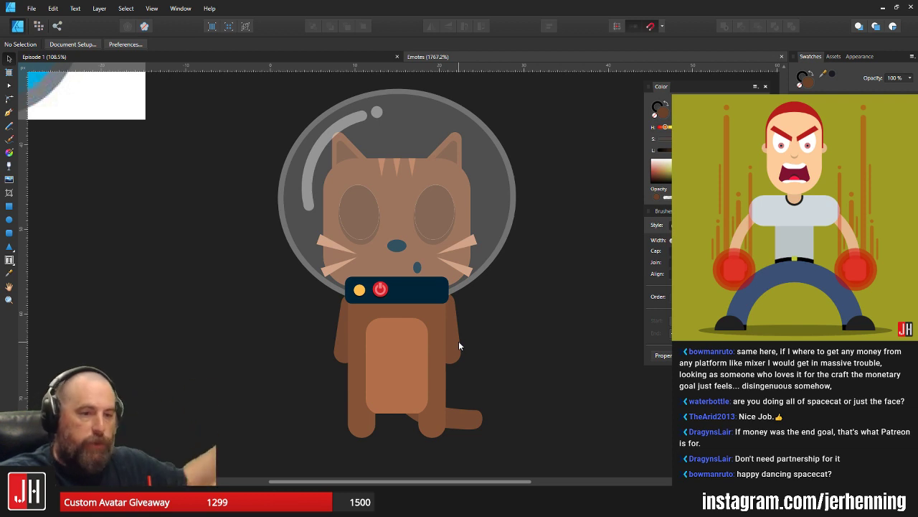
scroll(441, 231, "down", 3)
scroll(444, 240, "up", 2)
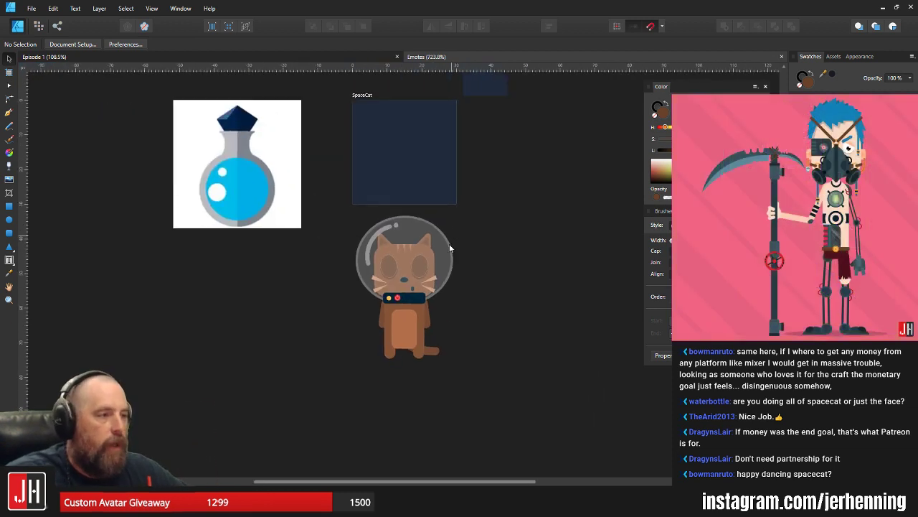
left_click(443, 247)
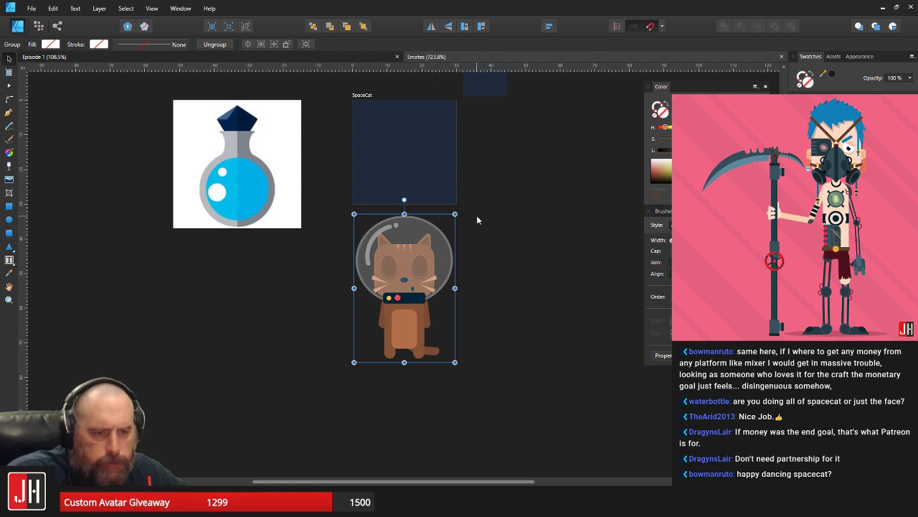
scroll(478, 212, "up", 1)
scroll(420, 289, "up", 3)
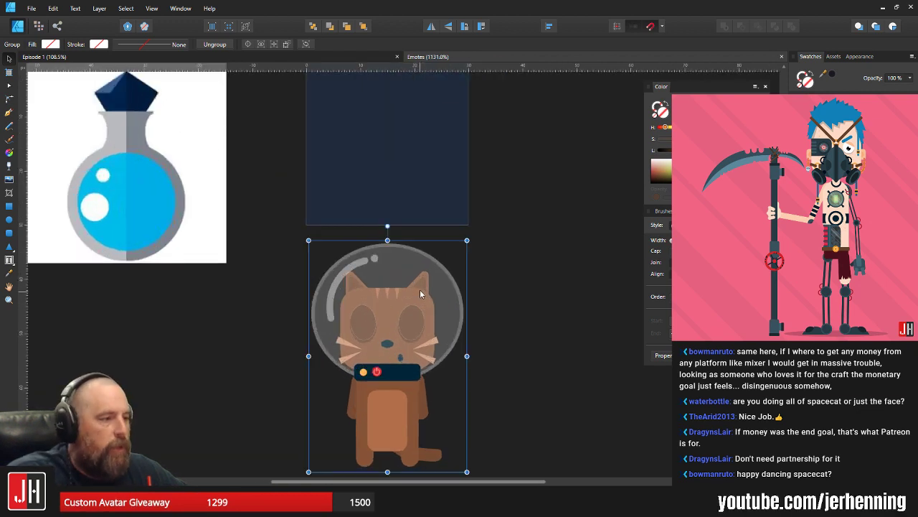
- Move the SpaceCat group up into the navy artboard and align it to test placement
left_click_drag(403, 370, 411, 159)
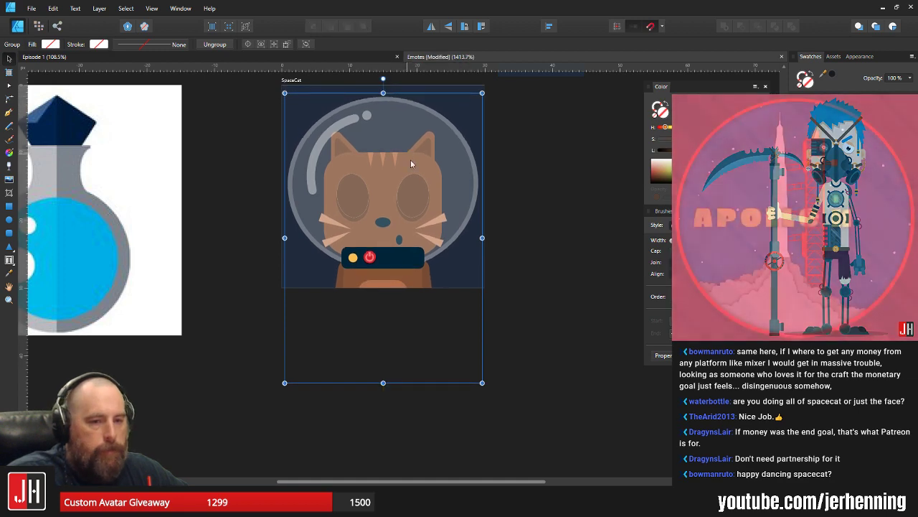
key("ctrl+d")
scroll(409, 230, "up", 1)
scroll(410, 234, "up", 1)
left_click(503, 180)
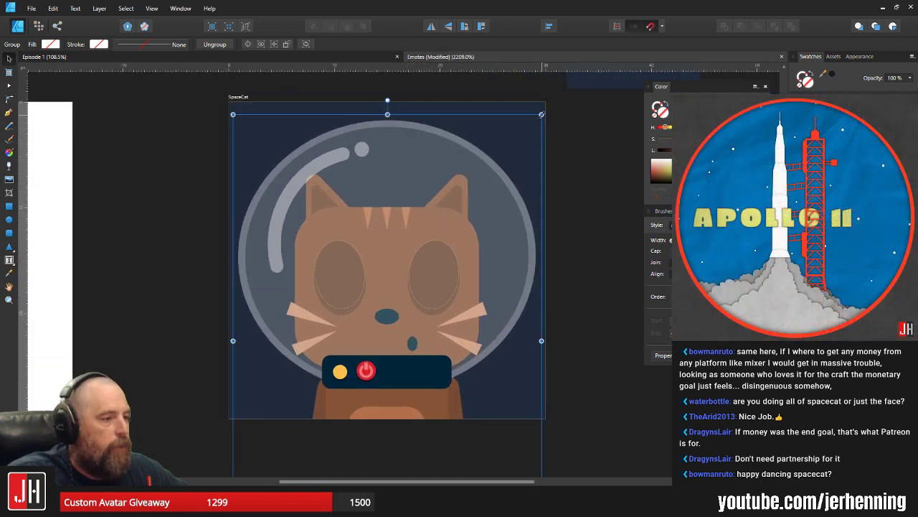
left_click_drag(418, 224, 411, 236)
key("ctrl+d")
scroll(415, 240, "down", 2)
scroll(421, 248, "down", 1)
key("ctrl+d")
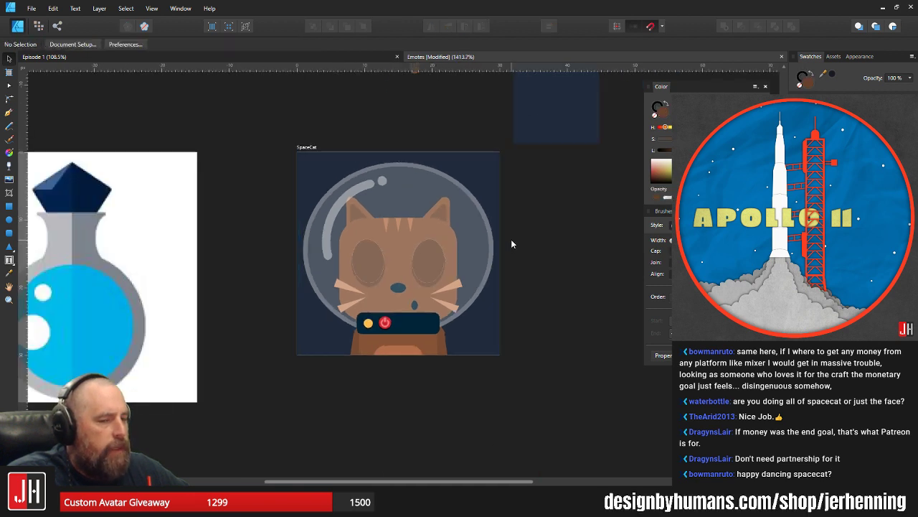
scroll(512, 239, "down", 1)
- Drag the SpaceCat group back out below the navy artboard
left_click(481, 311)
scroll(459, 201, "down", 3)
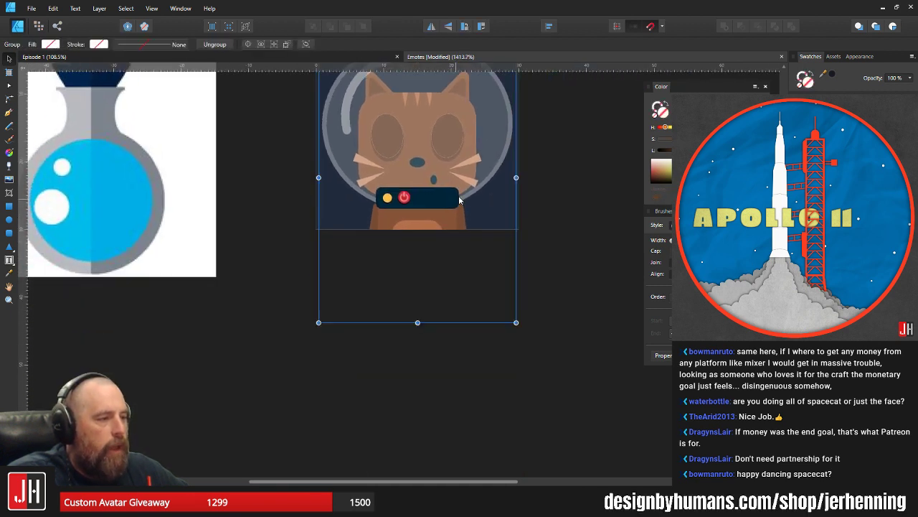
left_click_drag(459, 201, 467, 409)
scroll(488, 337, "down", 2)
key("ctrl+d")
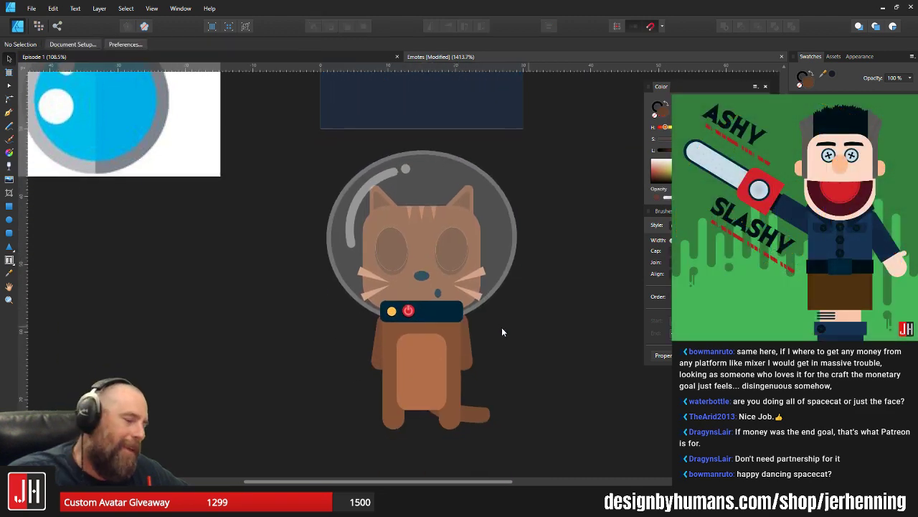
scroll(495, 330, "right", 2)
scroll(445, 276, "up", 2)
- Narrow the three helmet pieces to about 26.5 px wide for a rounder glass dome
left_click(355, 307)
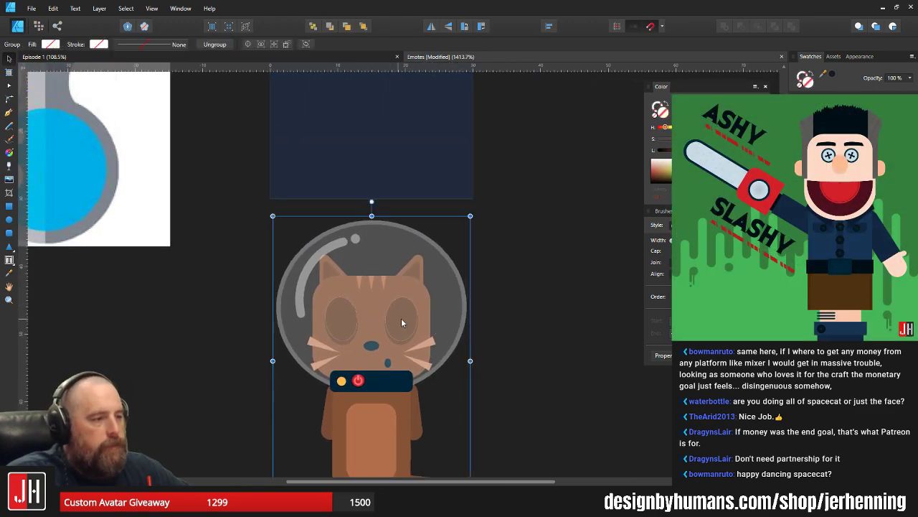
scroll(436, 330, "up", 2)
double_click(449, 311)
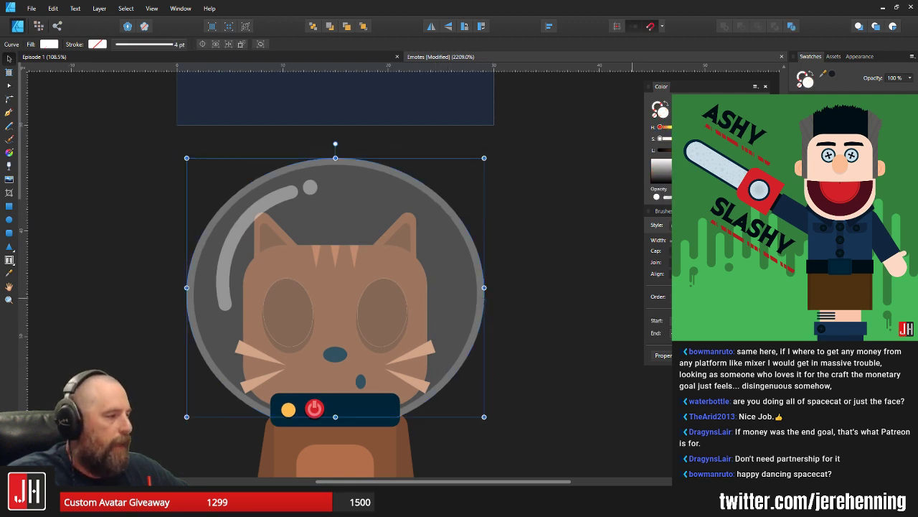
left_click(483, 301)
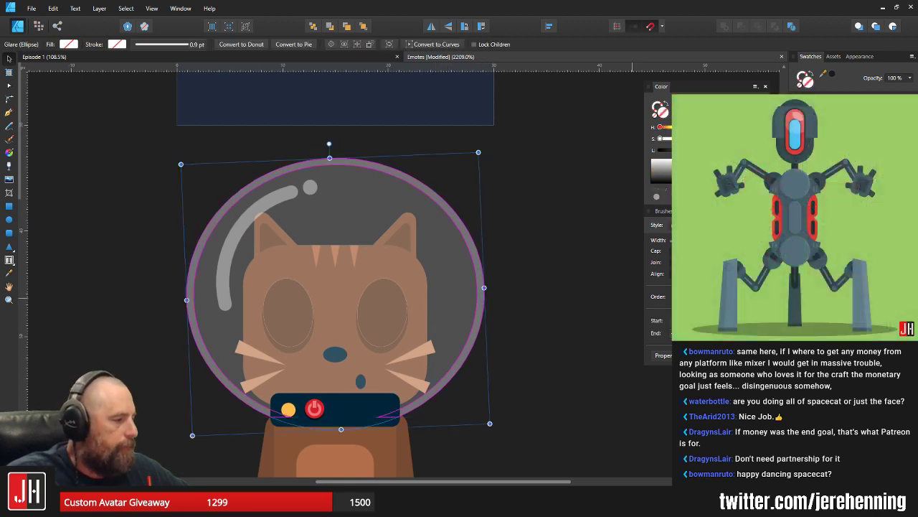
key("ctrl+a")
left_click_drag(485, 293, 473, 294)
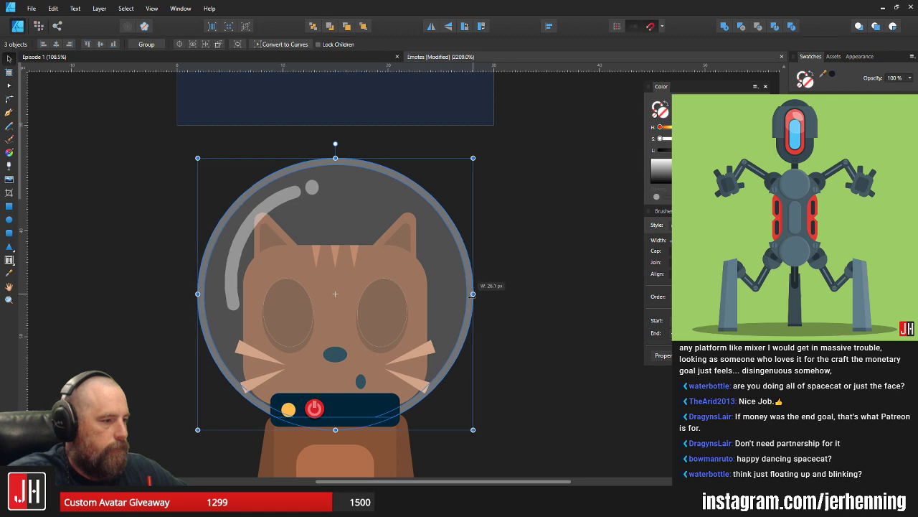
left_click(502, 283)
scroll(502, 283, "down", 3)
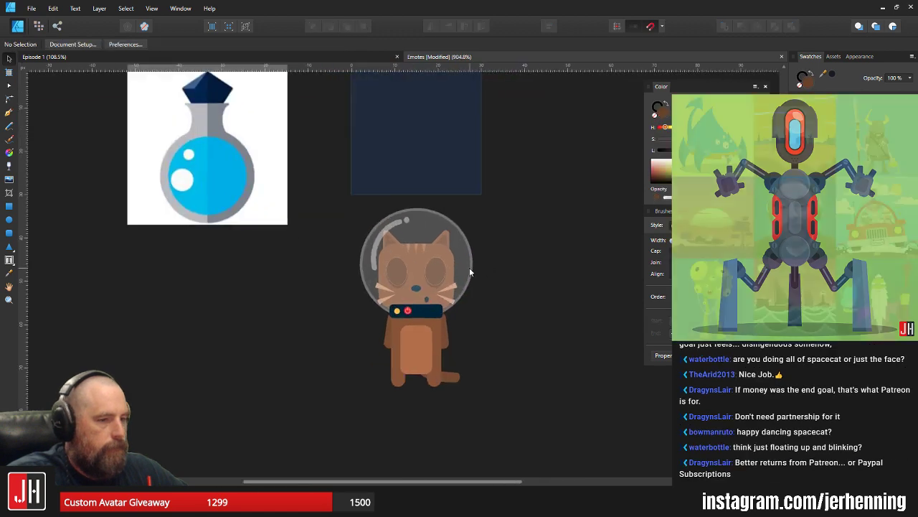
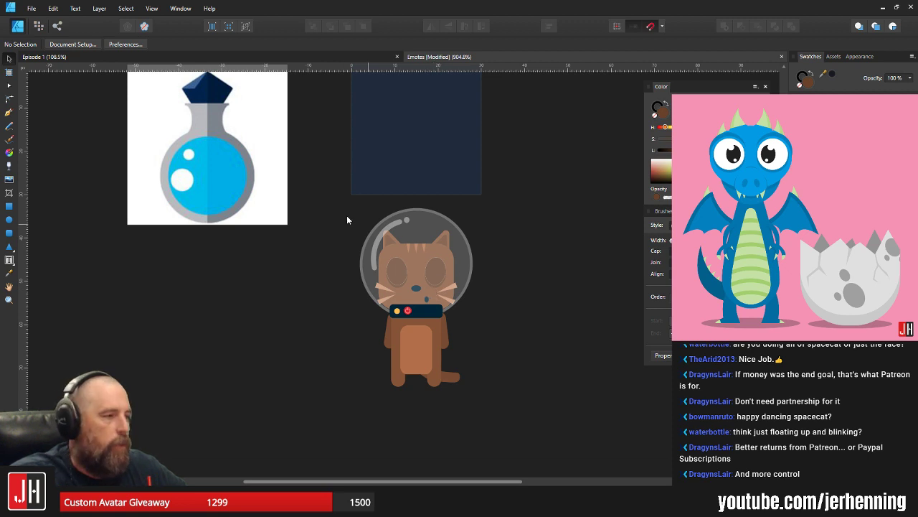
- Select the space cat, then deselect it and save the Emotes document
left_click_drag(326, 195, 528, 452)
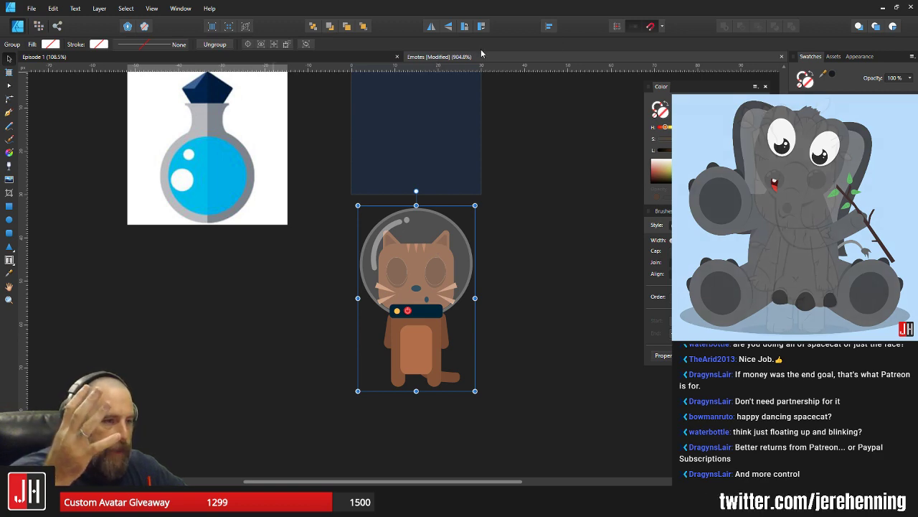
left_click(572, 223)
key("ctrl+s")
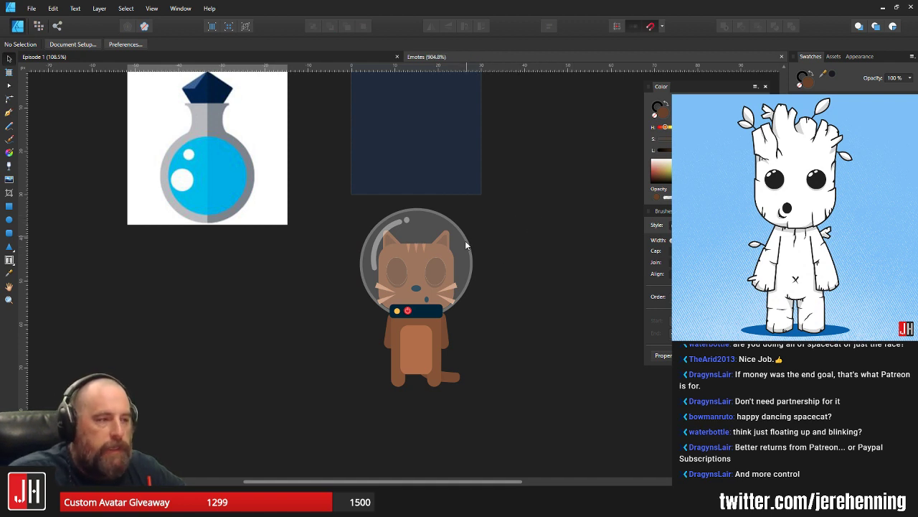
- Select the SpaceCat group and try moving it into the dark artboard, then undo the move
left_click_drag(465, 244, 451, 259)
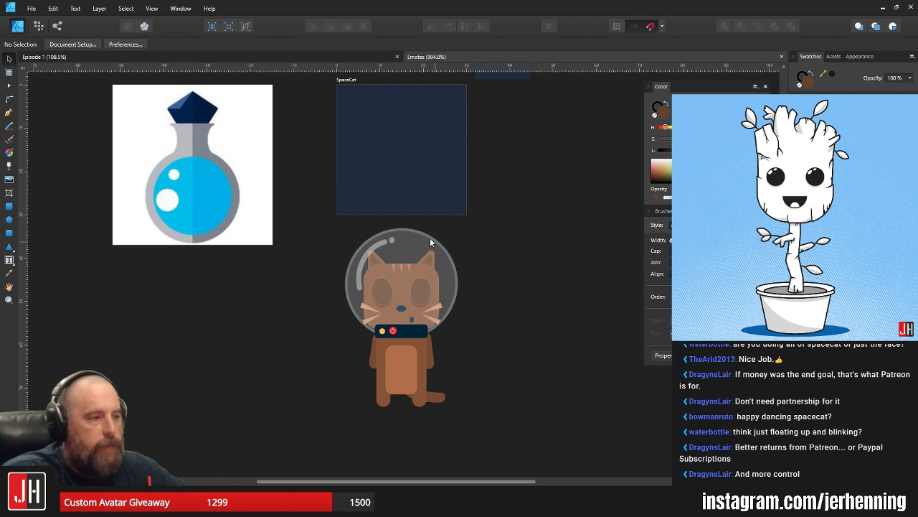
left_click(437, 277)
left_click(507, 246)
left_click(446, 264)
scroll(411, 326, "up", 2)
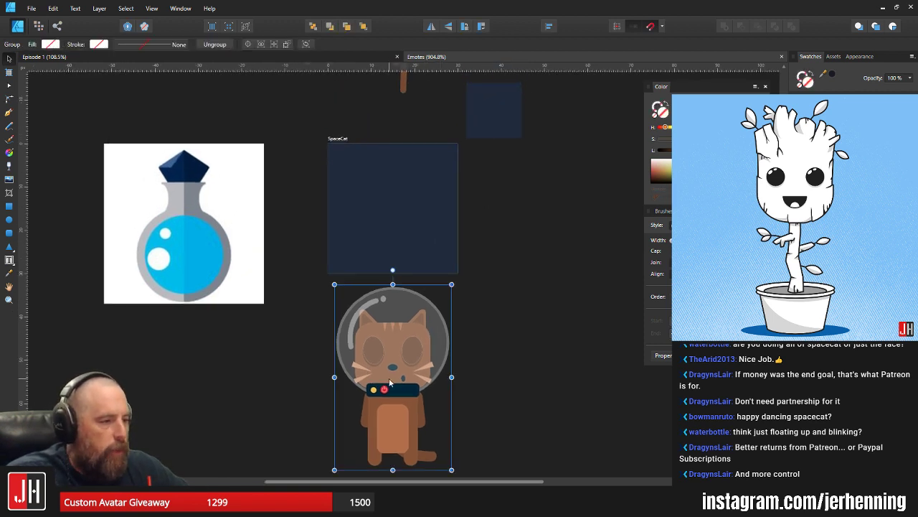
left_click_drag(389, 378, 393, 224)
key("ctrl+z")
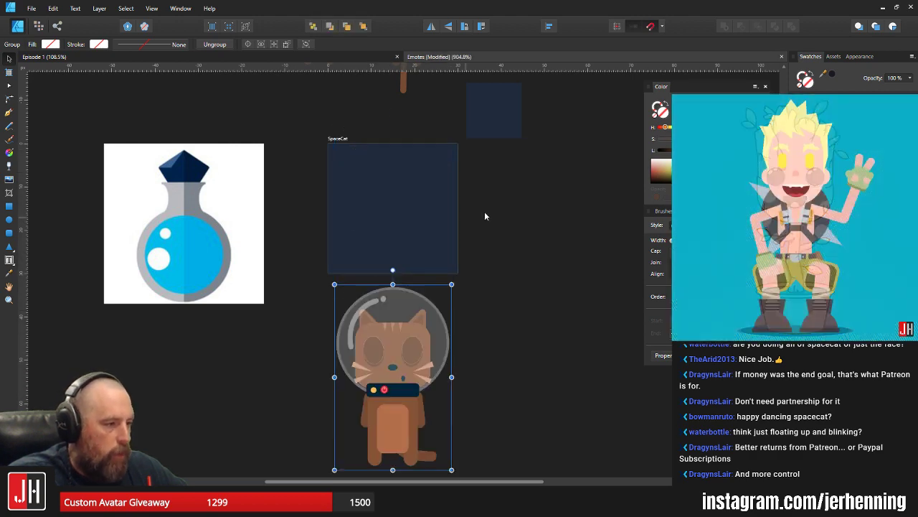
left_click(355, 194)
scroll(355, 216, "up", 3)
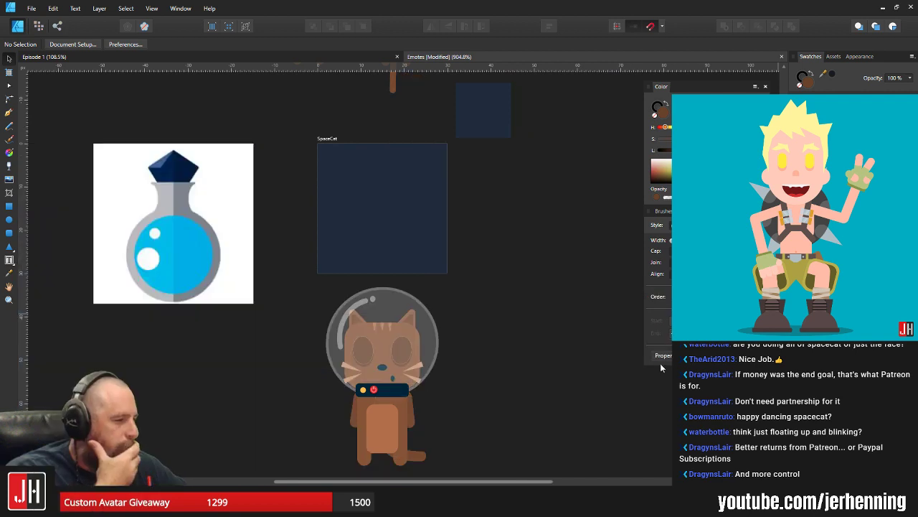
scroll(399, 264, "down", 2)
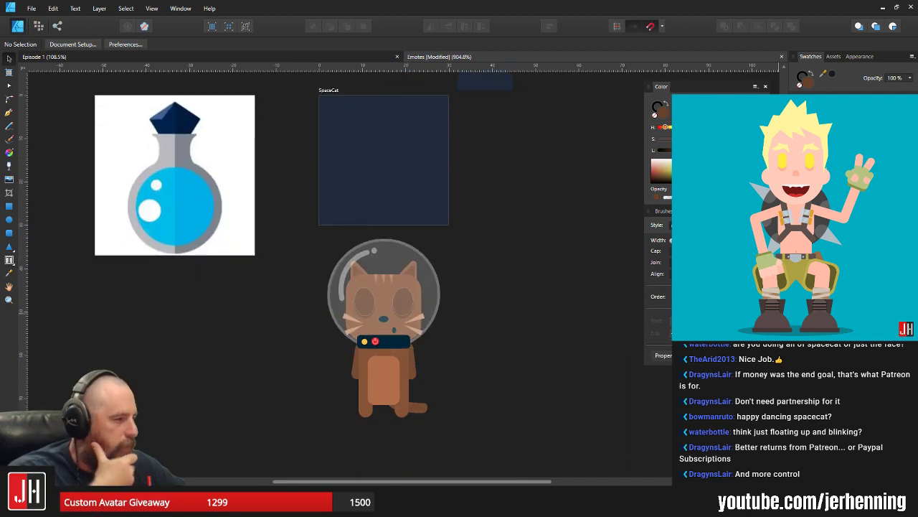
- Group the cat's three helmet shapes into a group named Helmet
left_click(384, 262)
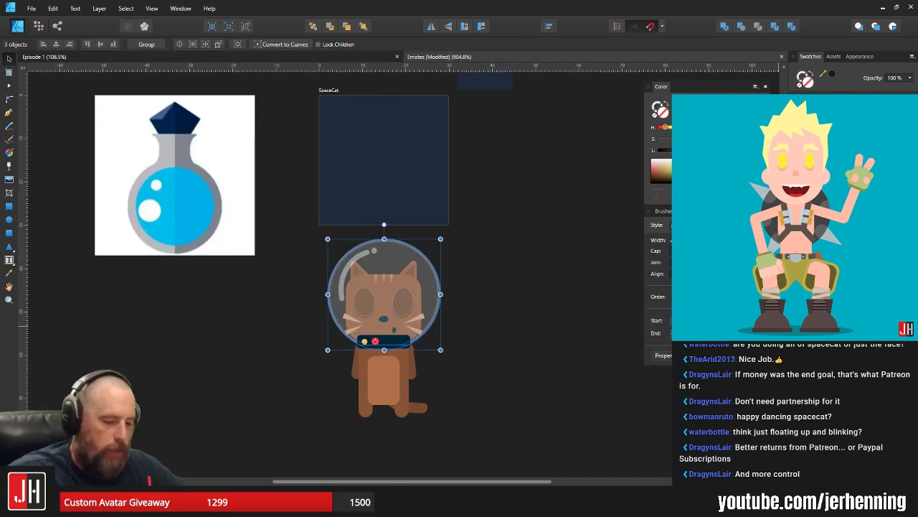
key("ctrl+g")
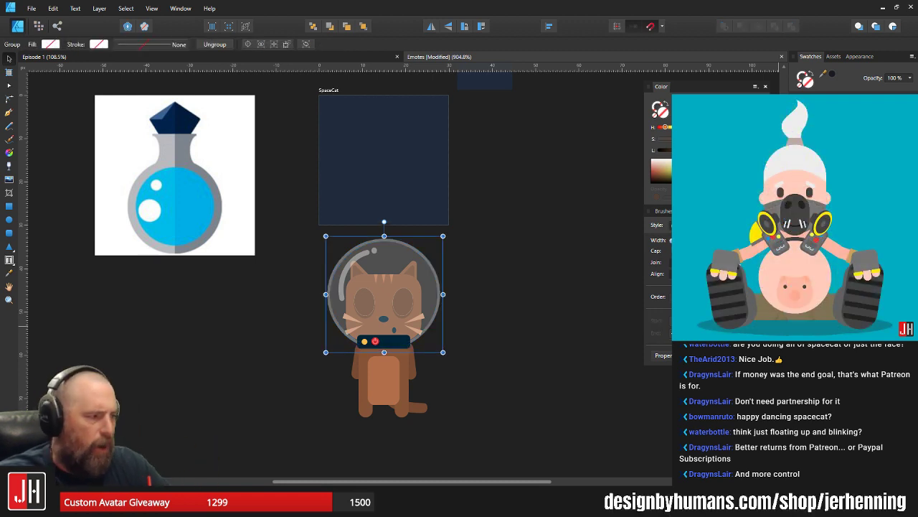
key("Return")
left_click(480, 246)
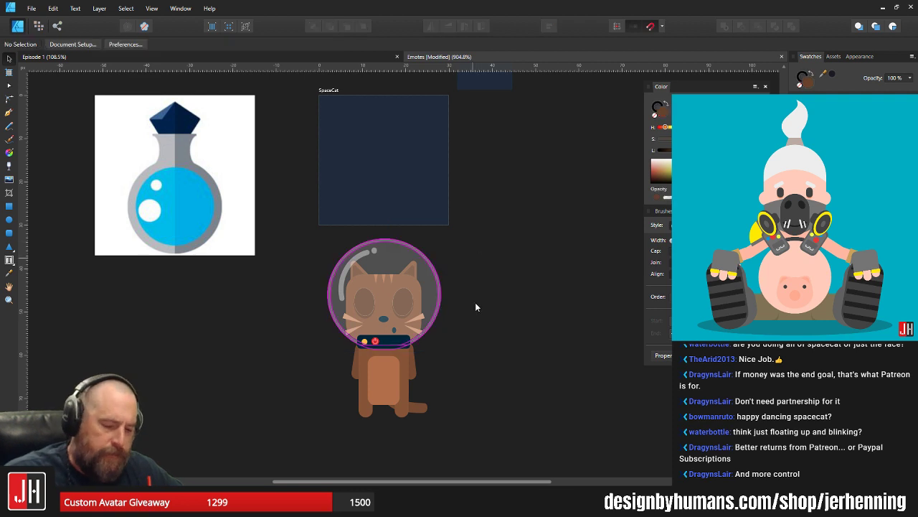
- Recentre the view, marquee-select the whole cat and ungroup it into separate objects
scroll(477, 305, "up", 1)
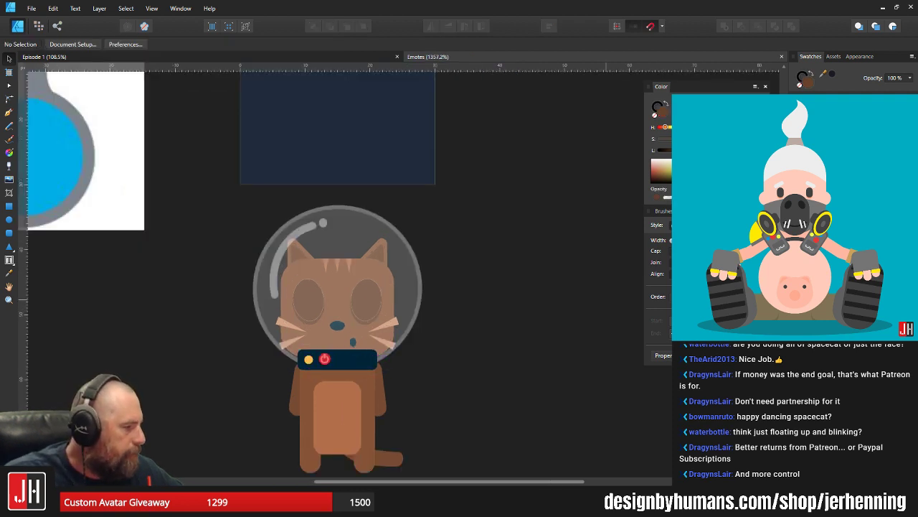
left_click_drag(373, 316, 414, 292)
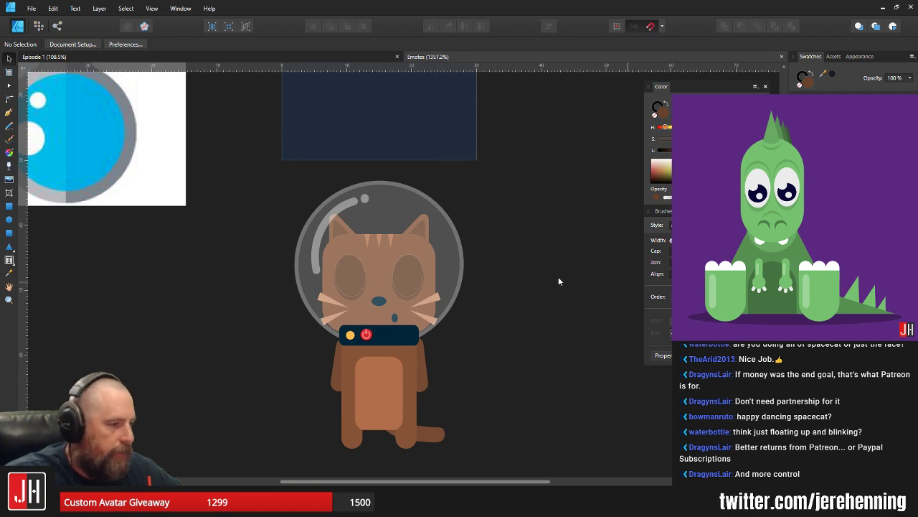
scroll(467, 262, "down", 2)
left_click_drag(341, 194, 549, 418)
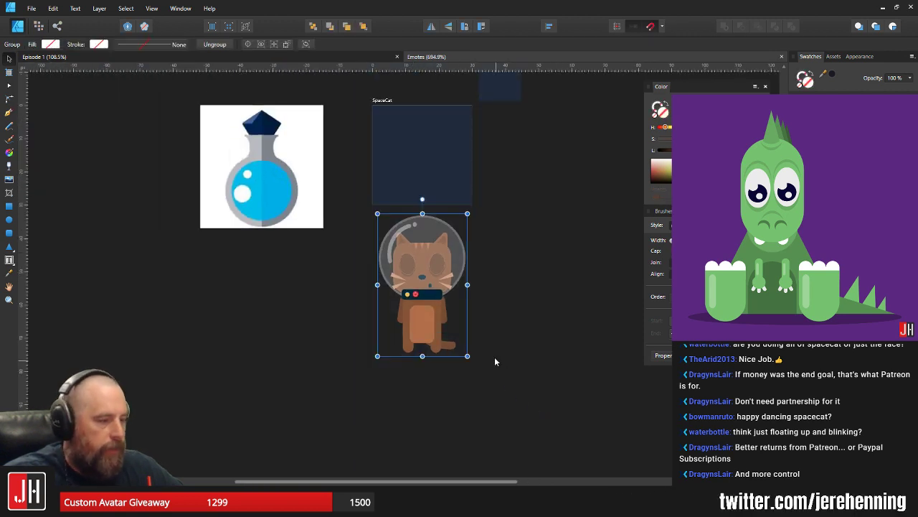
key("ctrl+shift+g")
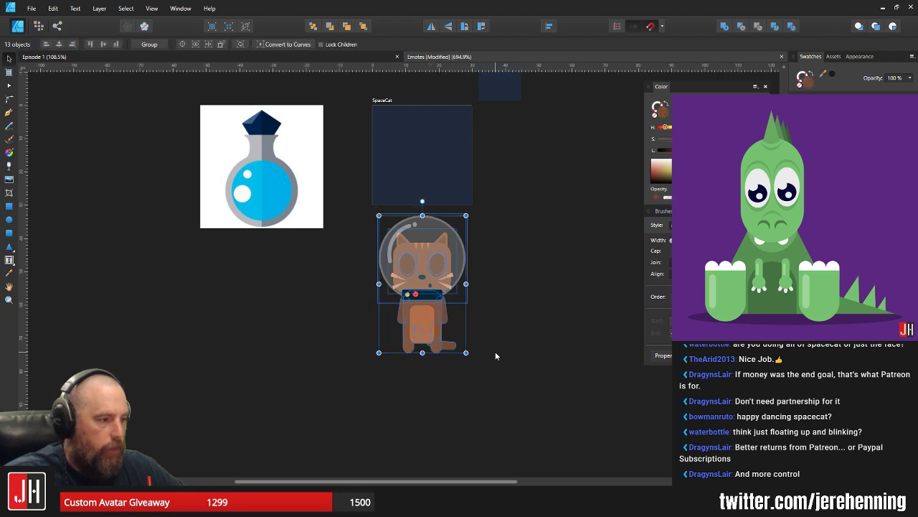
left_click(32, 9)
left_click(40, 39)
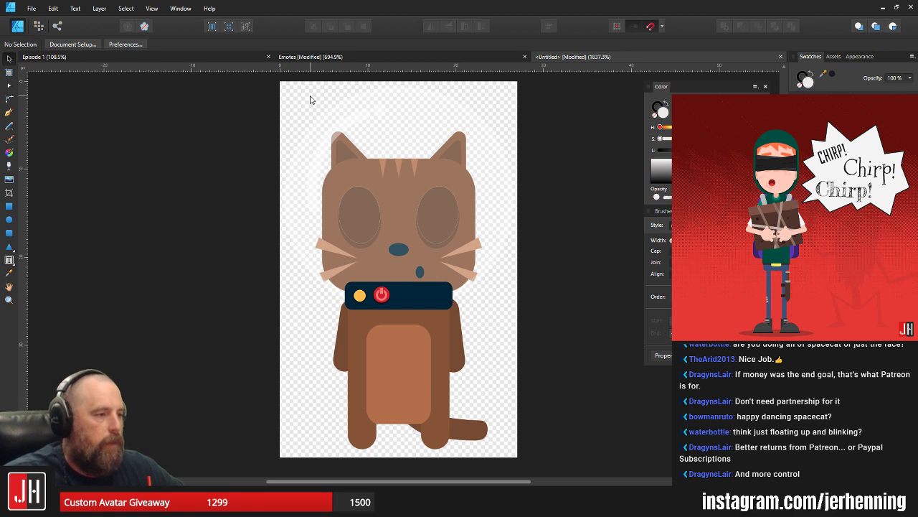
left_click(781, 56)
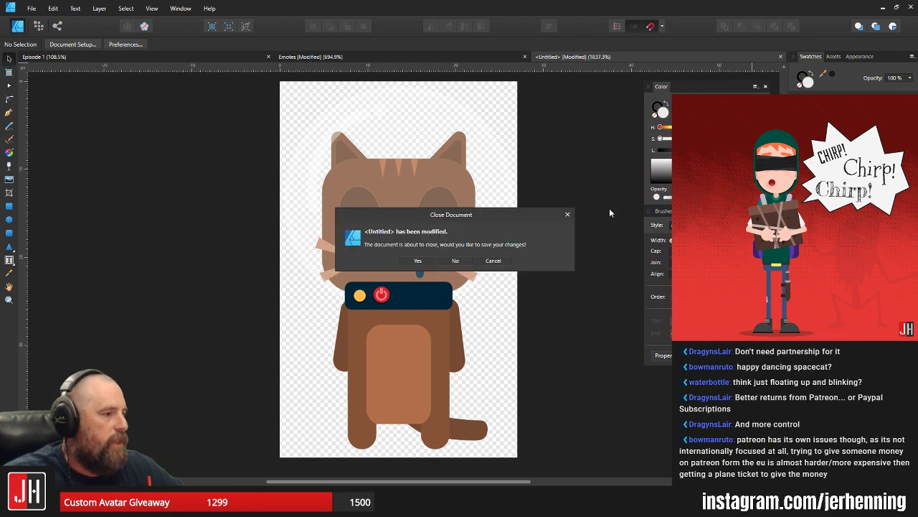
left_click(455, 262)
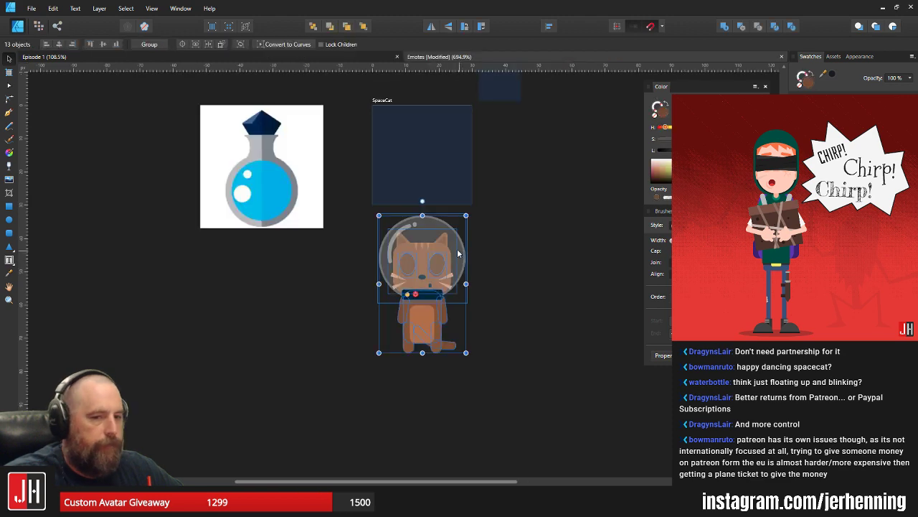
scroll(432, 229, "up", 3)
scroll(432, 230, "up", 2)
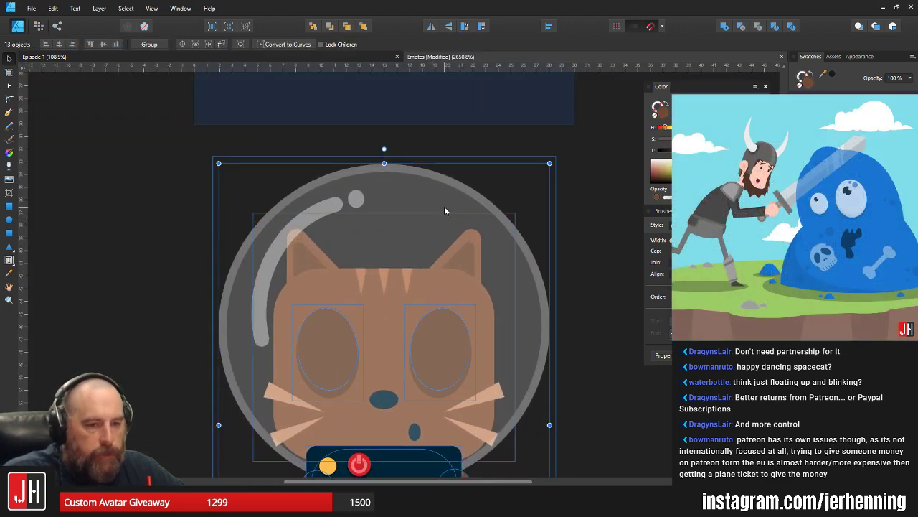
left_click_drag(451, 211, 404, 213)
left_click(498, 233)
scroll(455, 233, "up", 3)
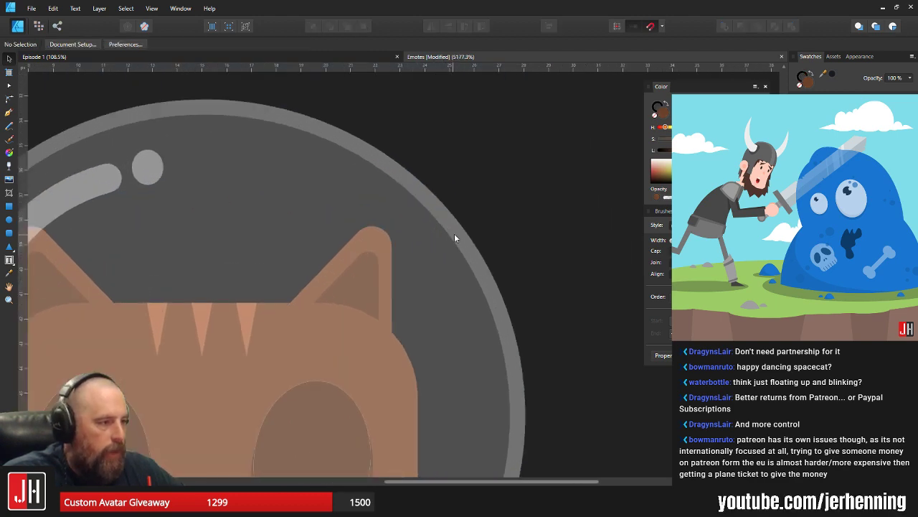
left_click(455, 233)
scroll(454, 232, "down", 3)
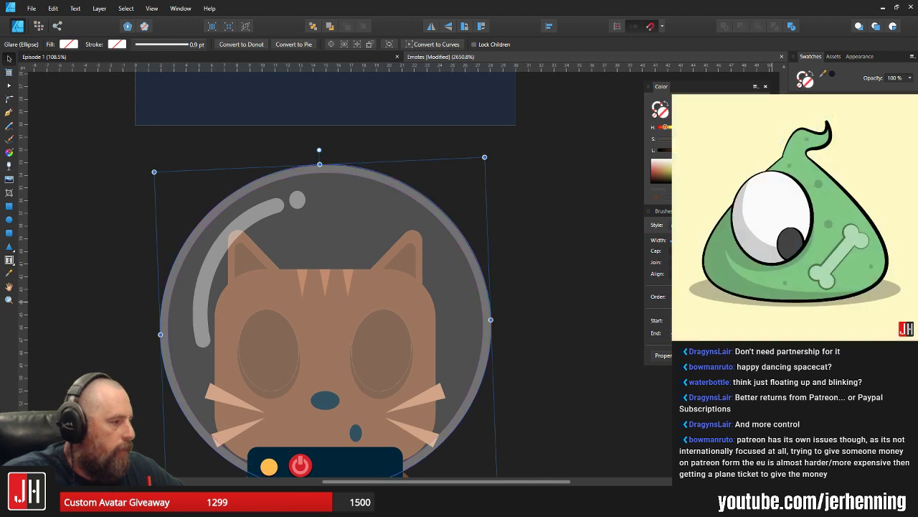
left_click(455, 254)
scroll(456, 255, "up", 3)
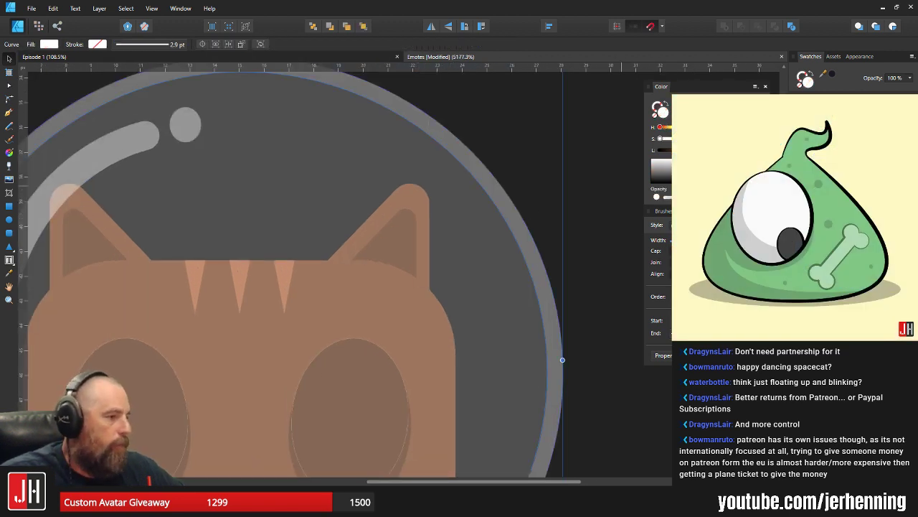
scroll(568, 230, "down", 10)
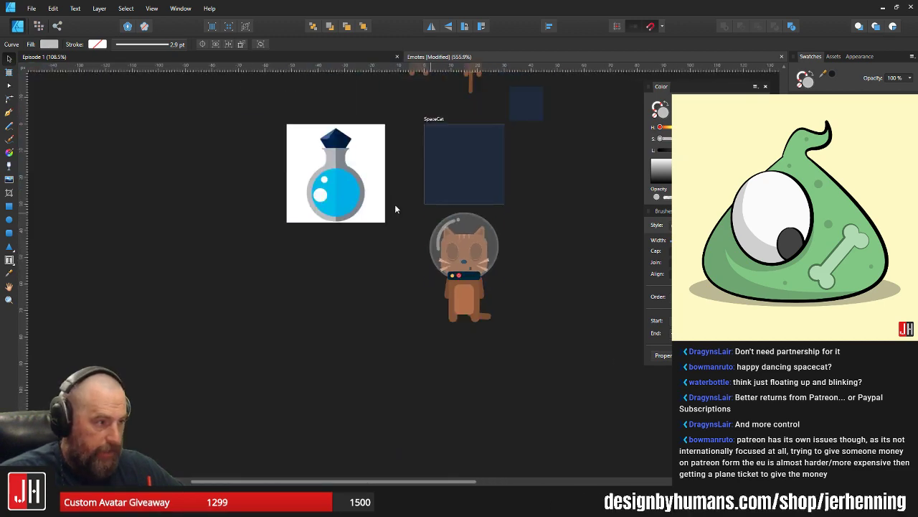
left_click_drag(398, 195, 545, 373)
scroll(508, 287, "up", 3)
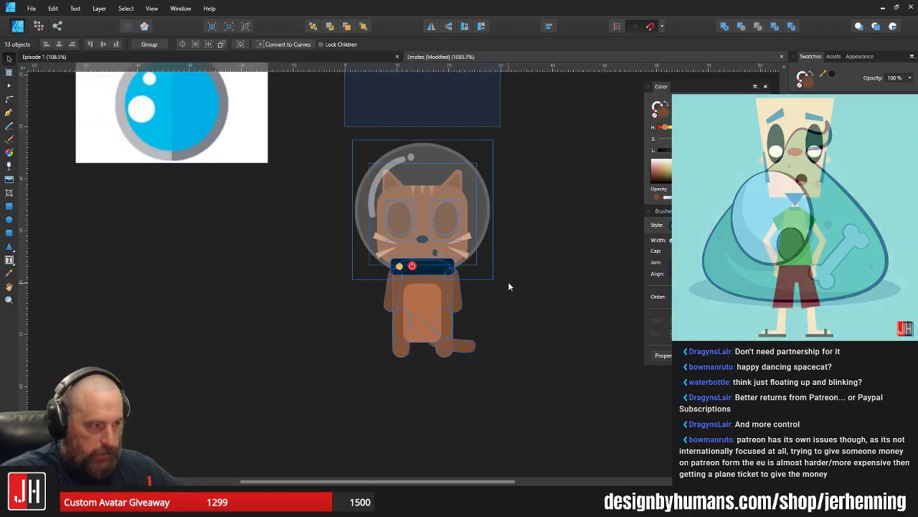
left_click(32, 8)
left_click(269, 92)
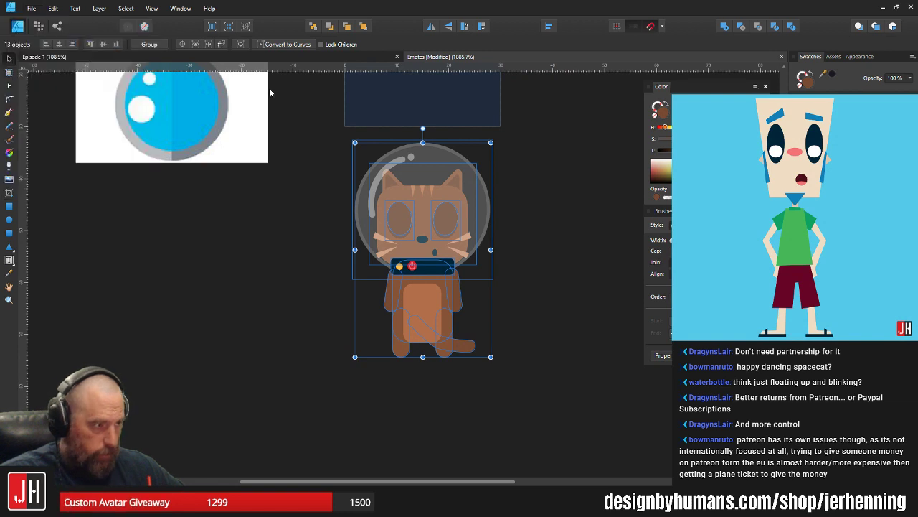
key("ctrl+alt+shift+n")
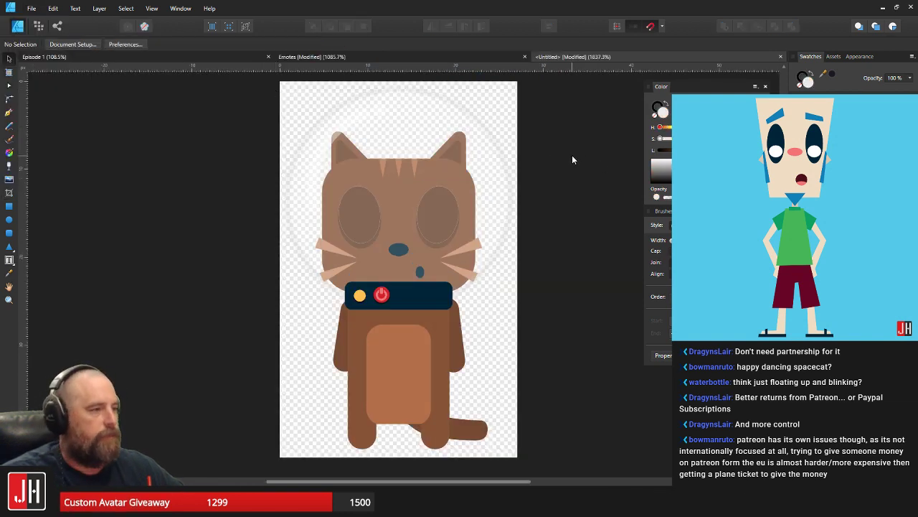
left_click(780, 56)
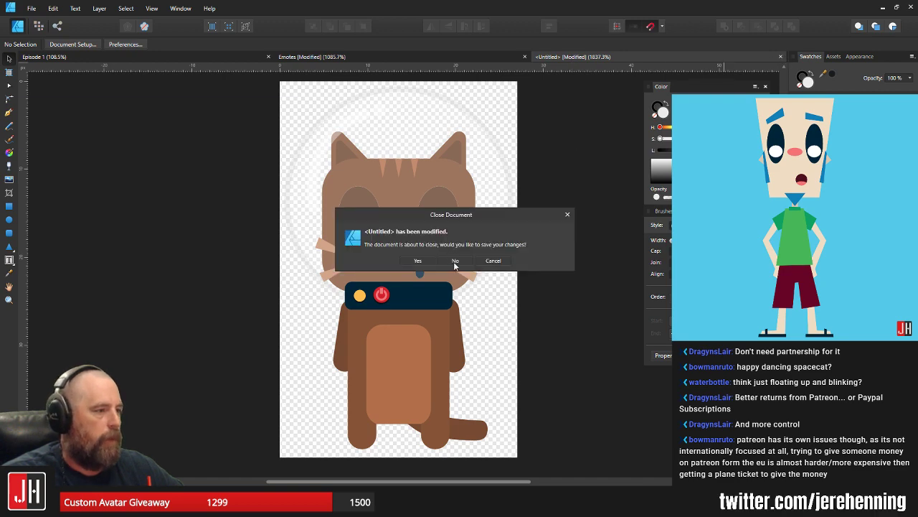
left_click(455, 261)
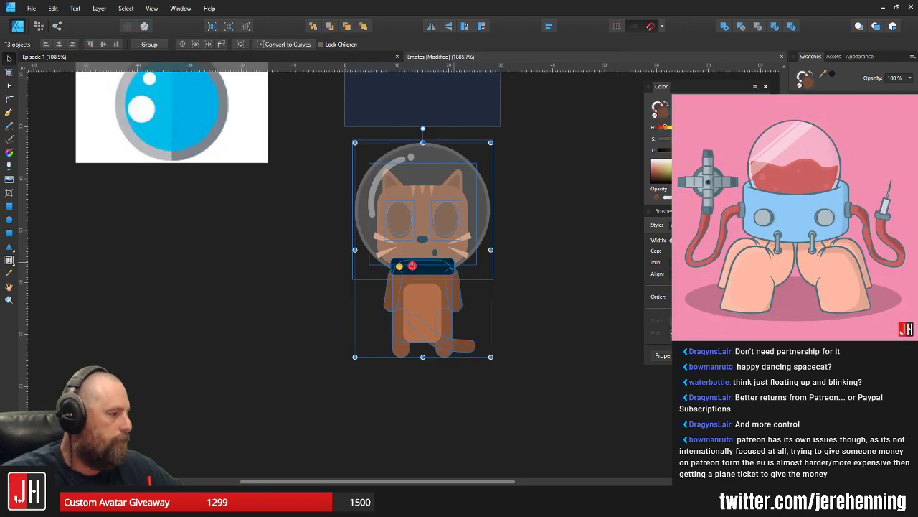
double_click(455, 261)
scroll(591, 217, "up", 2)
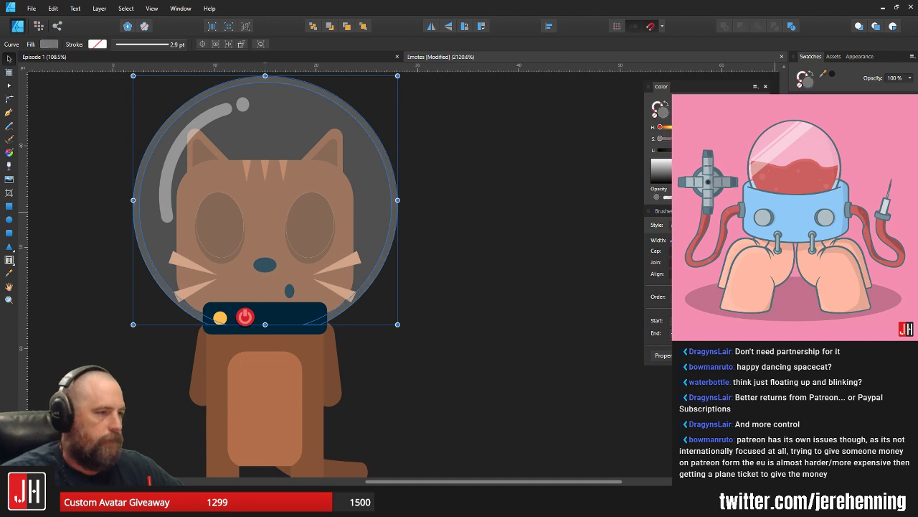
left_click_drag(474, 221, 571, 237)
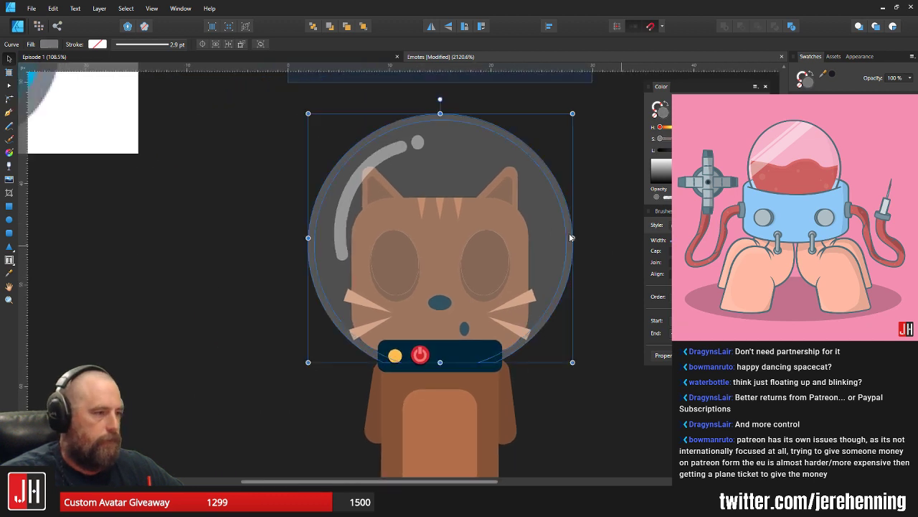
left_click(283, 146)
scroll(282, 154, "down", 2)
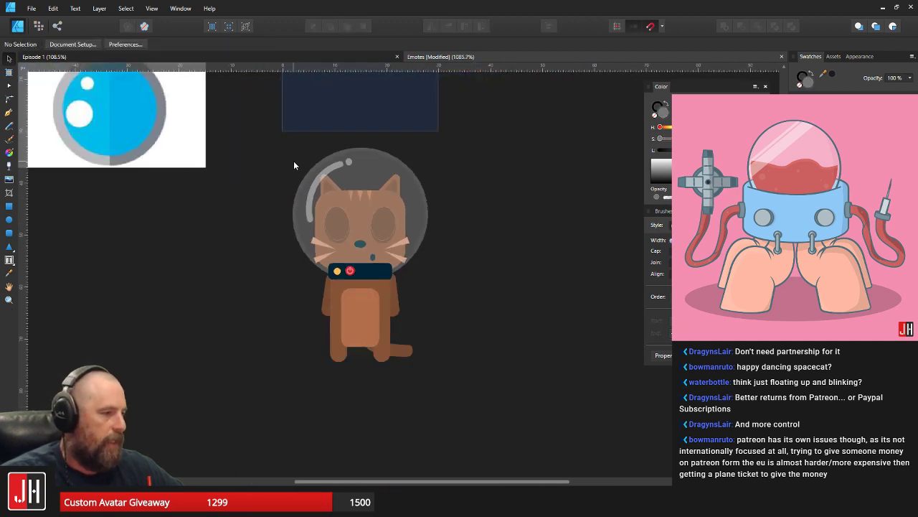
left_click_drag(253, 137, 488, 420)
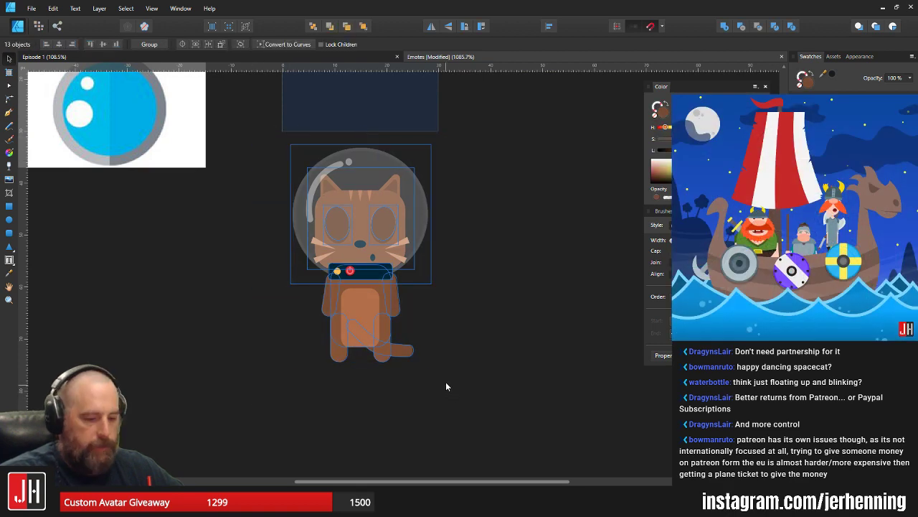
- Start exporting the artwork with PSD as the export format
left_click(32, 8)
left_click(43, 41)
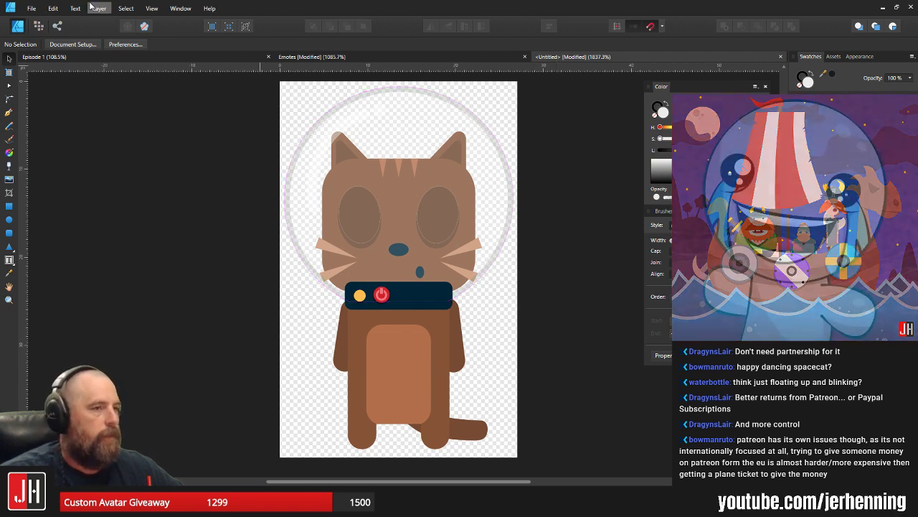
left_click(33, 8)
left_click(48, 158)
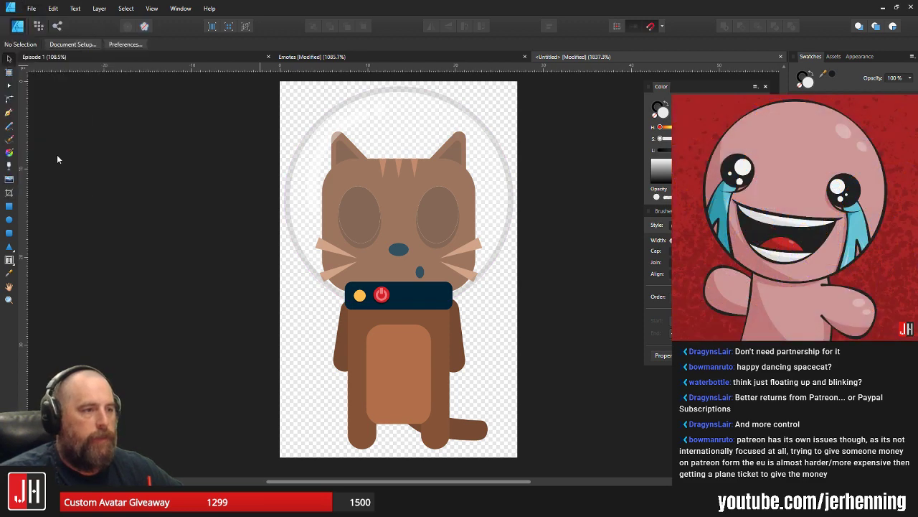
left_click(431, 180)
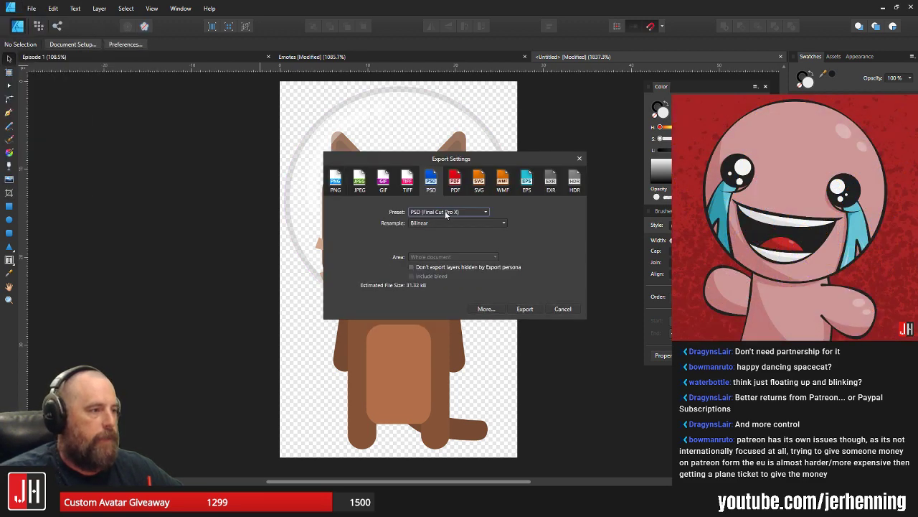
- Save the PSD as SpaceCat in Graphics/Animation/Moho/JerHenning/MixElixr
left_click(523, 309)
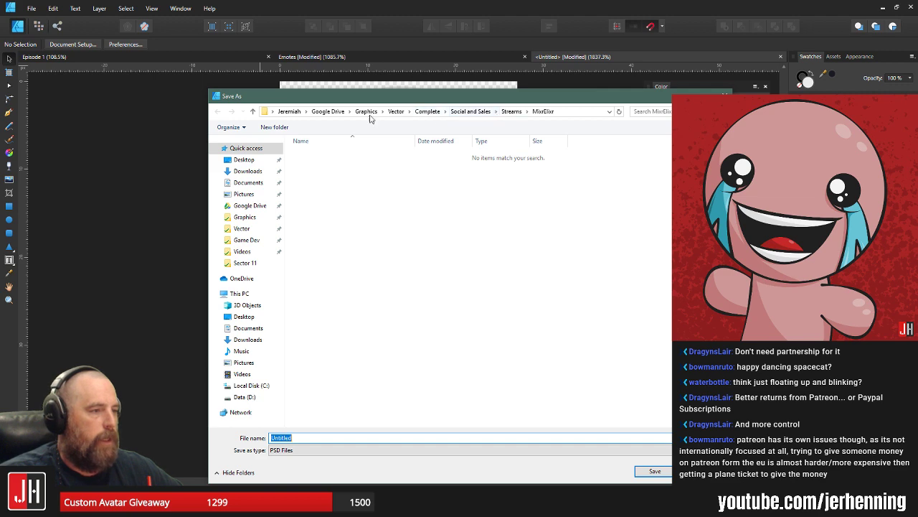
left_click(245, 216)
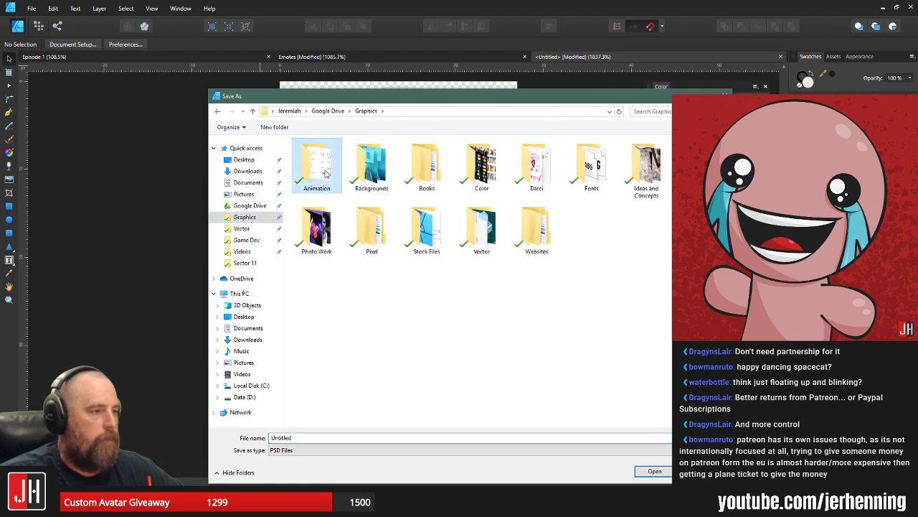
double_click(325, 173)
double_click(484, 170)
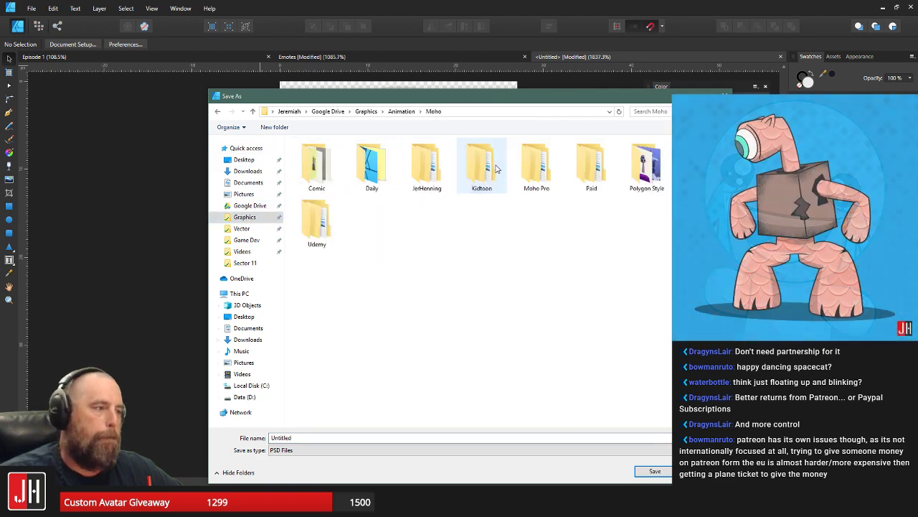
double_click(445, 174)
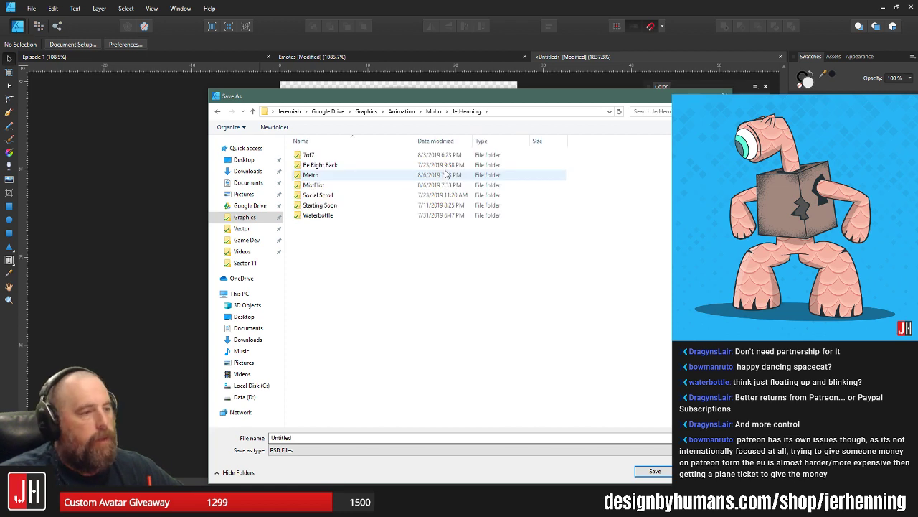
double_click(351, 187)
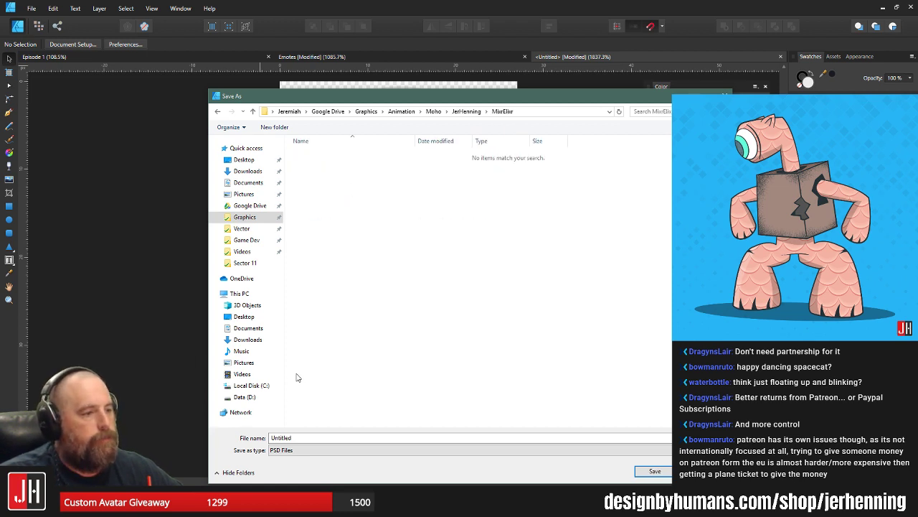
left_click(338, 438)
type("SpaceCat")
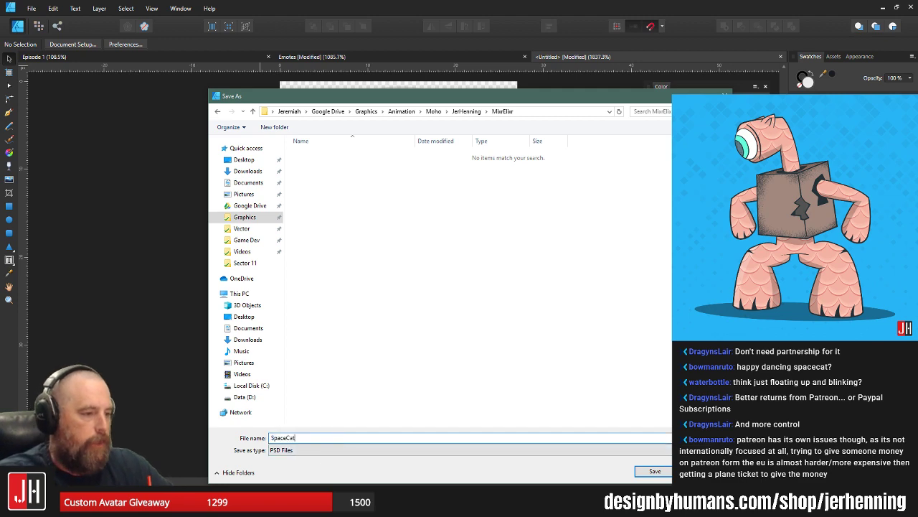
key("Return")
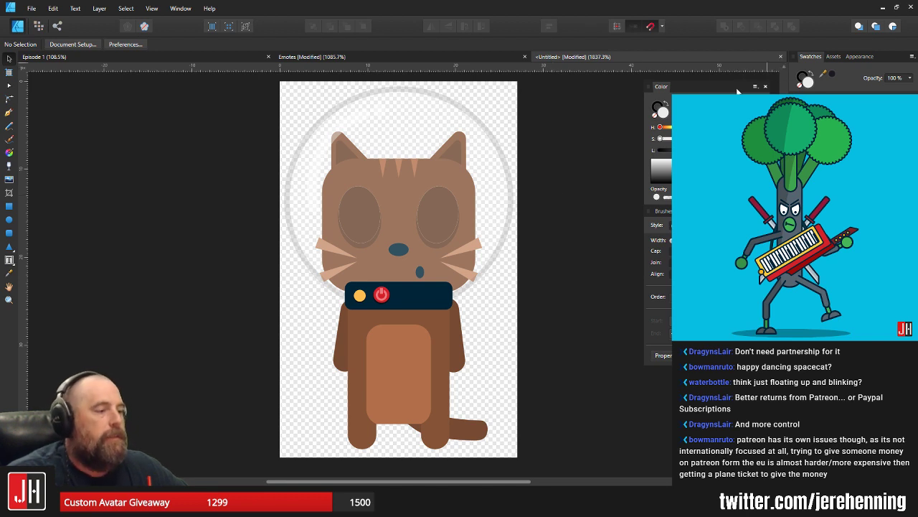
- In Moho's Open dialog, browse to the Moho/JerHenning/MixElixr folder
key("alt+Tab")
left_click(9, 16)
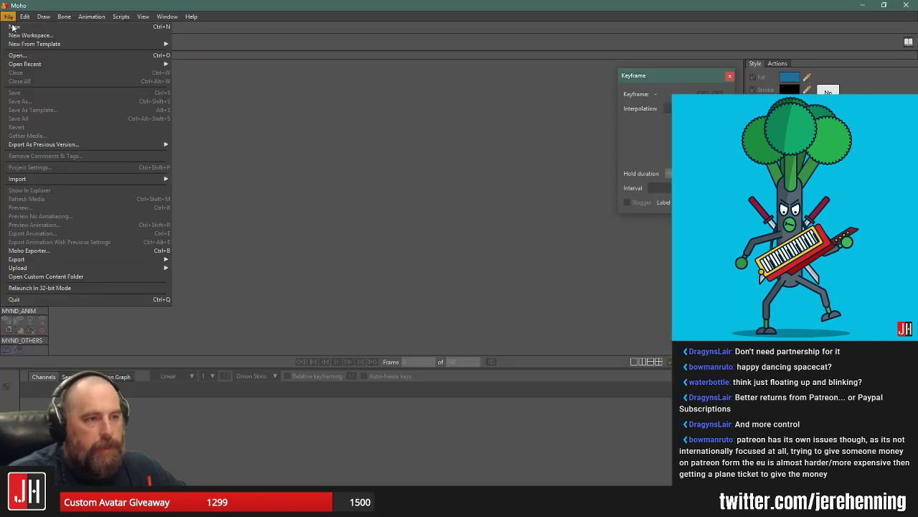
left_click(18, 56)
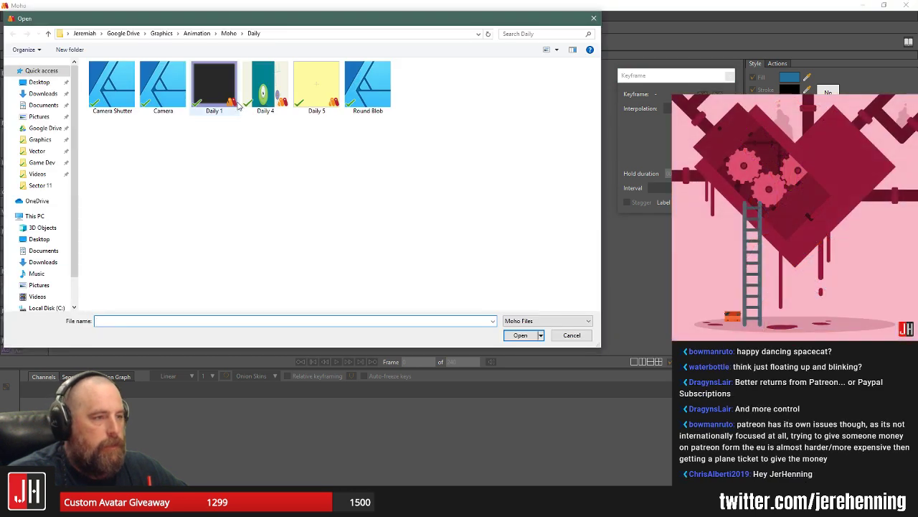
left_click(230, 34)
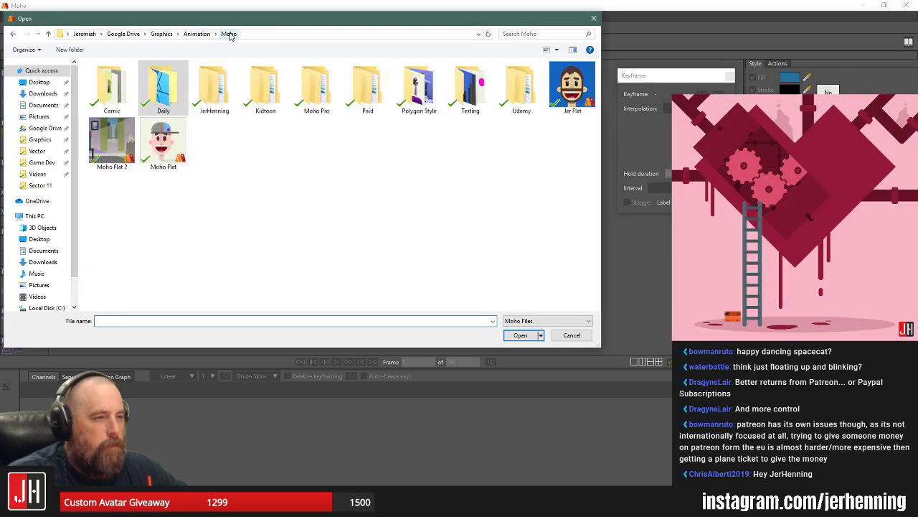
double_click(224, 89)
double_click(145, 109)
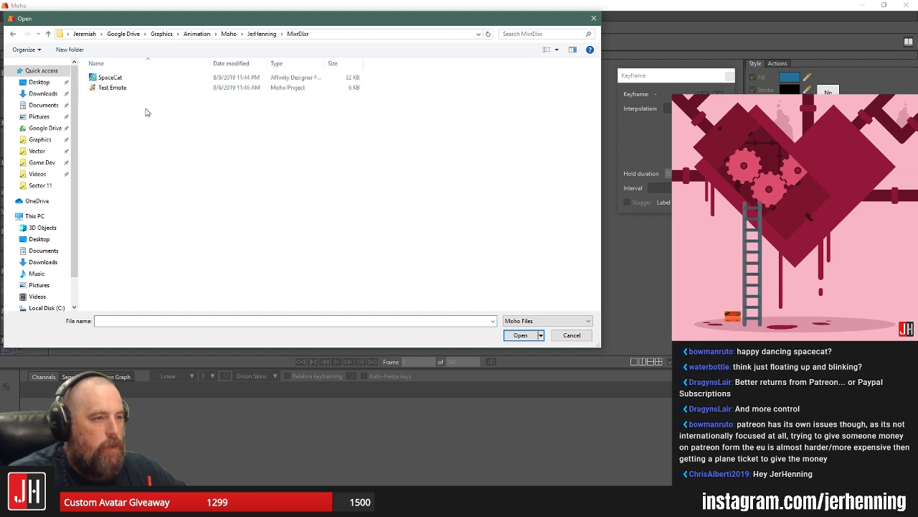
- Rename the Test Emote project to SpaceCat and open it
left_click(113, 87)
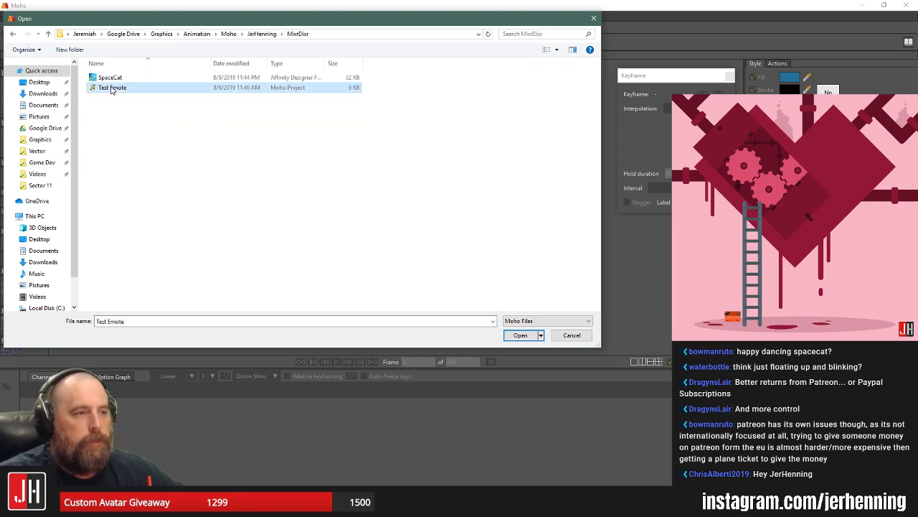
left_click(111, 88)
type("SpaceCat")
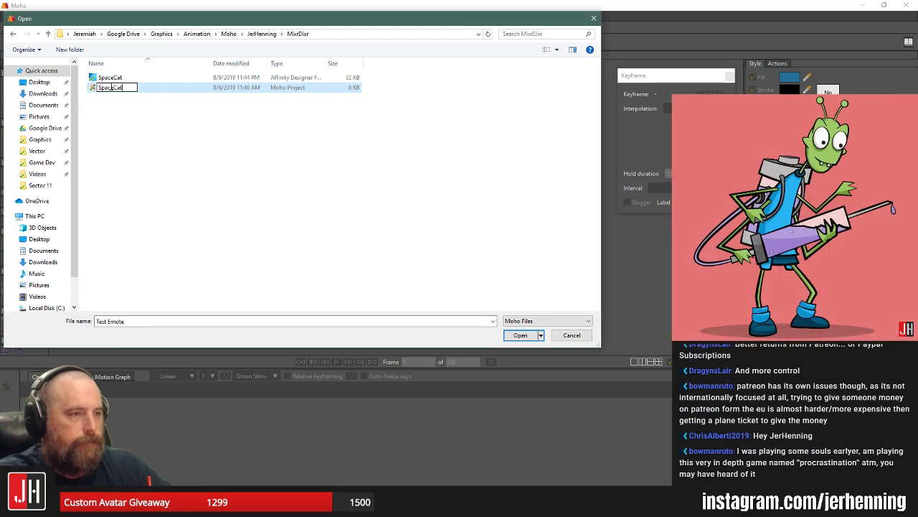
key("Return")
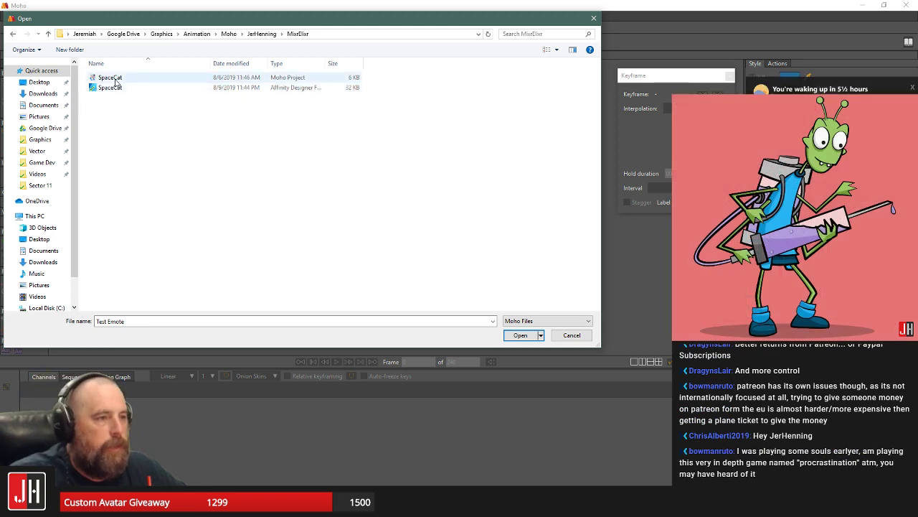
double_click(115, 79)
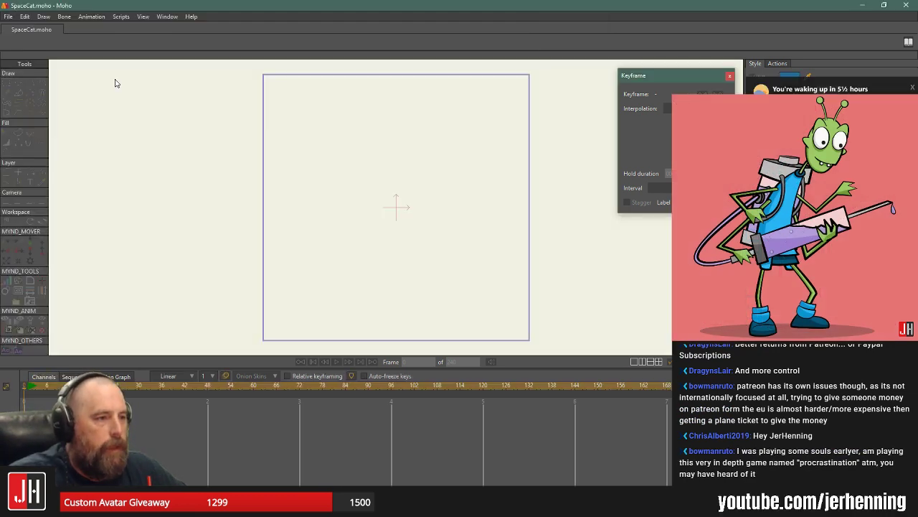
left_click(9, 16)
left_click(80, 168)
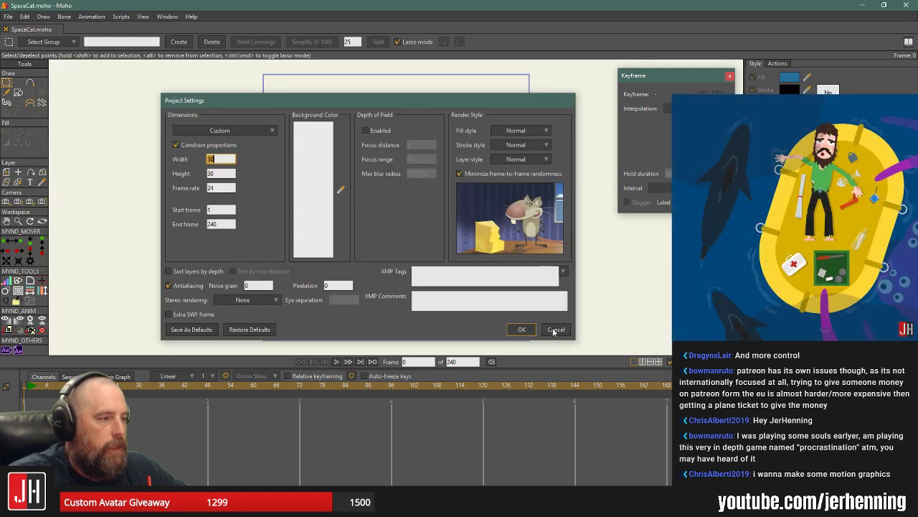
left_click(556, 329)
scroll(422, 213, "down", 3)
scroll(420, 214, "up", 2)
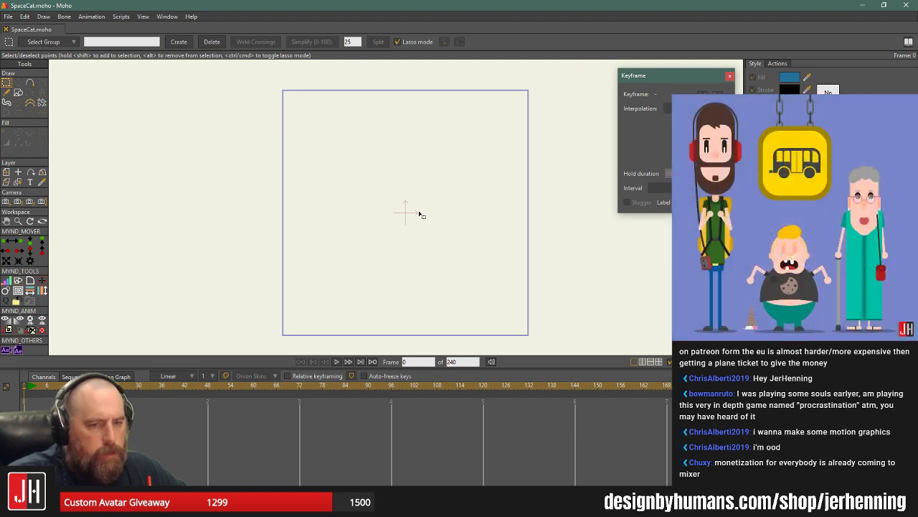
scroll(409, 212, "down", 3)
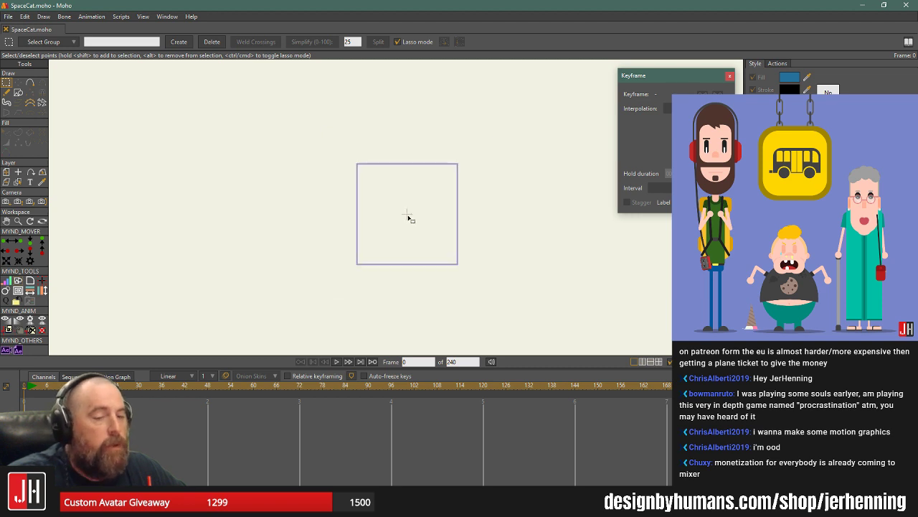
scroll(408, 211, "up", 2)
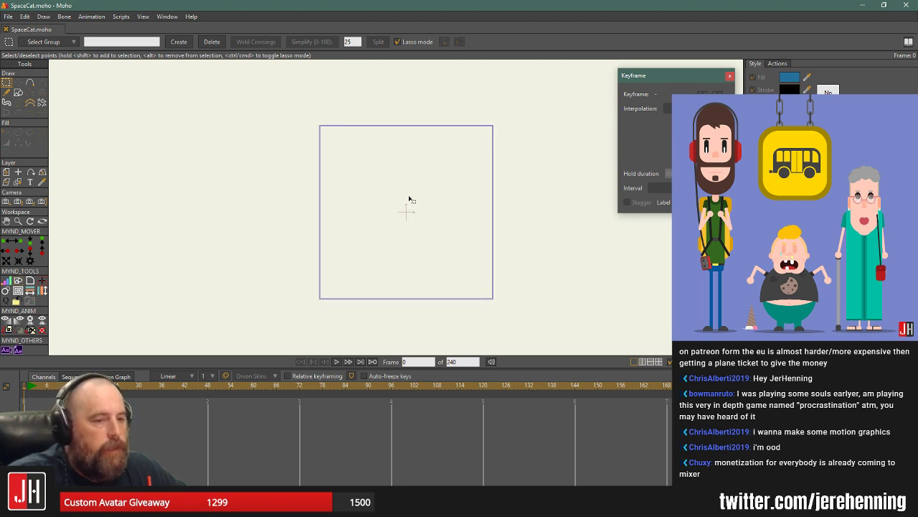
scroll(430, 180, "up", 2)
scroll(430, 180, "down", 1)
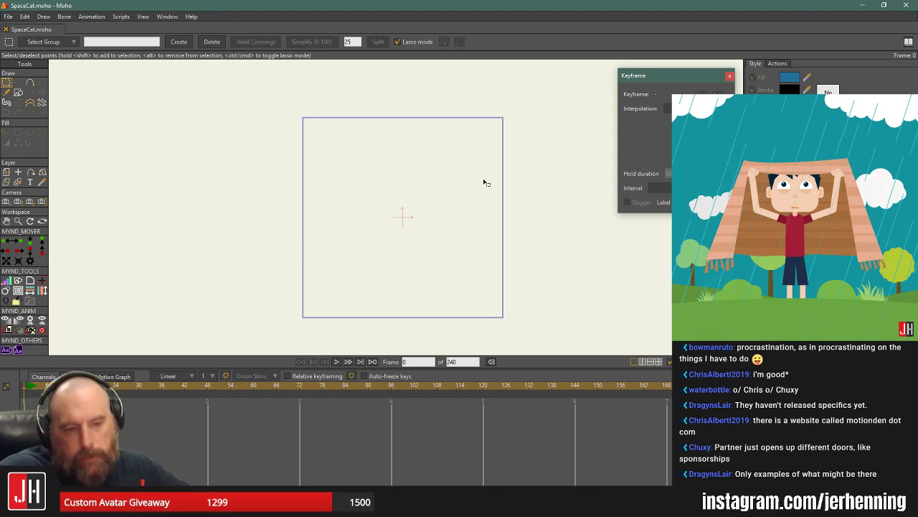
- Import the SpaceCat Affinity file via General Import, bringing its layers in individually
left_click(11, 16)
mouse_move(71, 179)
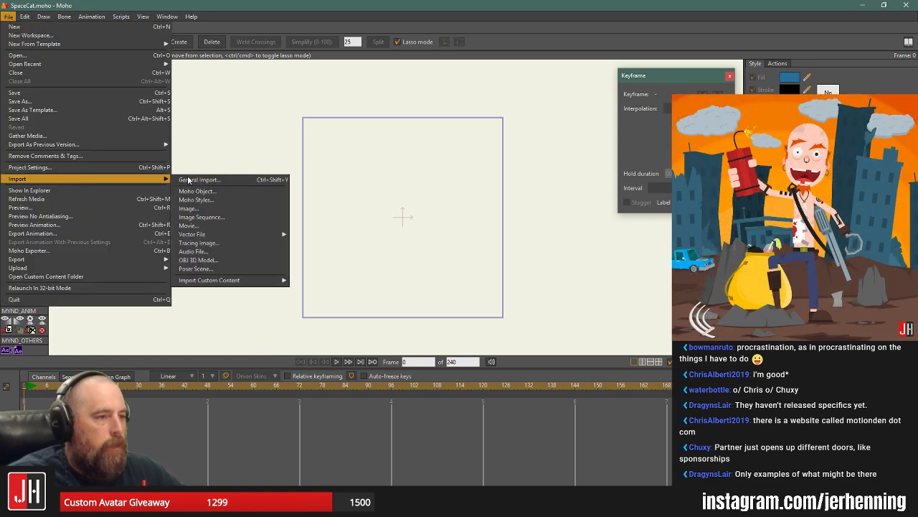
left_click(190, 180)
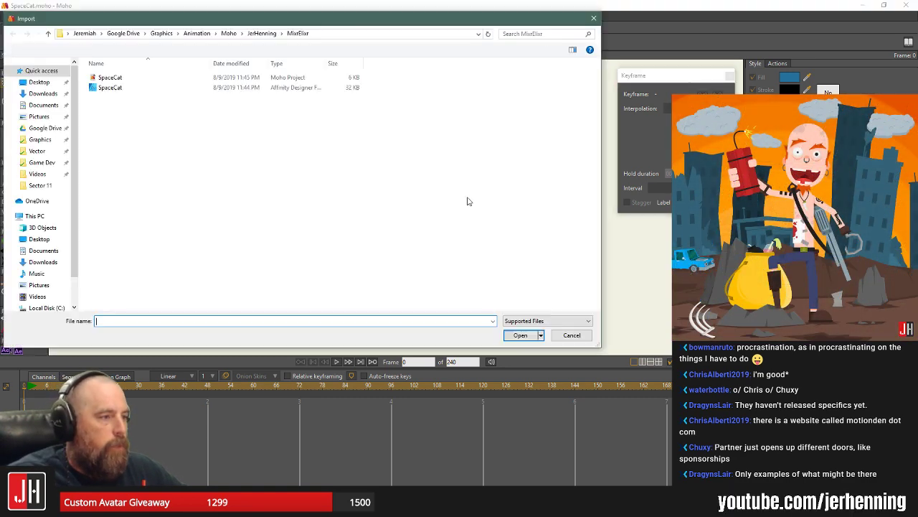
double_click(126, 87)
left_click(425, 207)
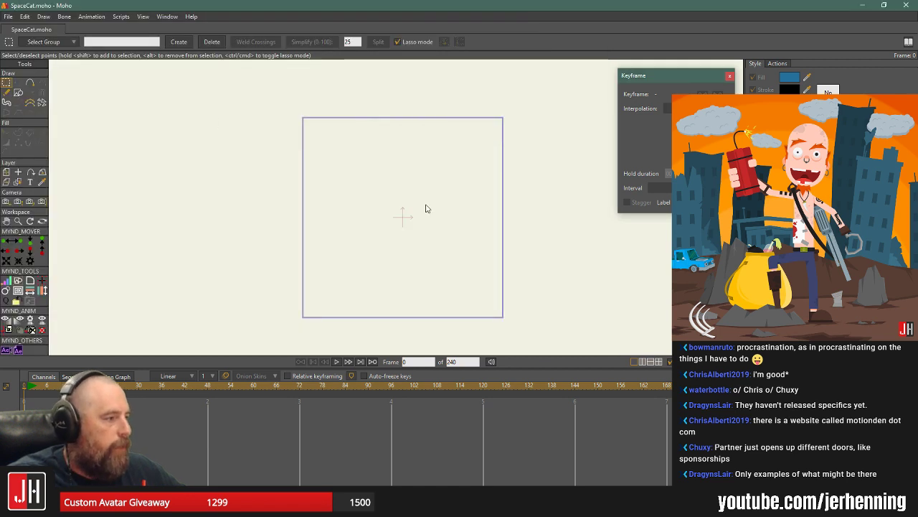
- Render a preview of the current frame and close it
scroll(445, 194, "down", 4)
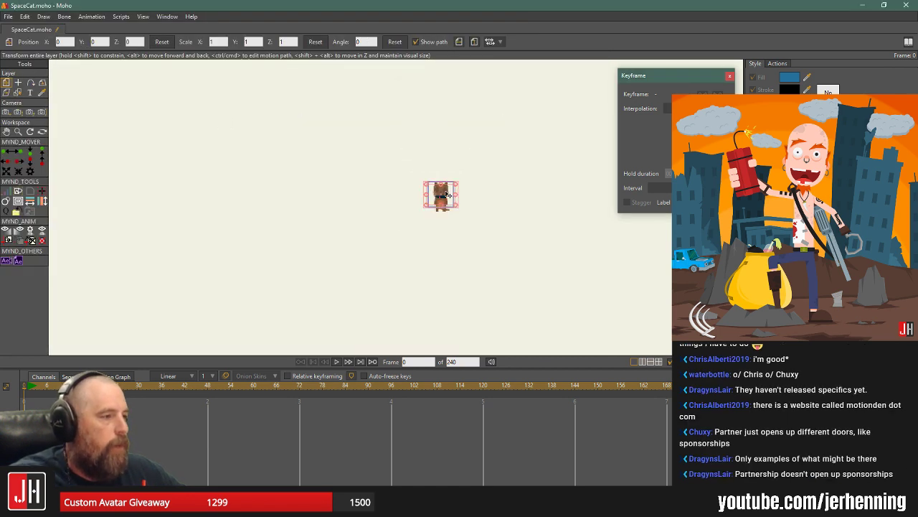
scroll(446, 193, "up", 4)
key("ctrl+r")
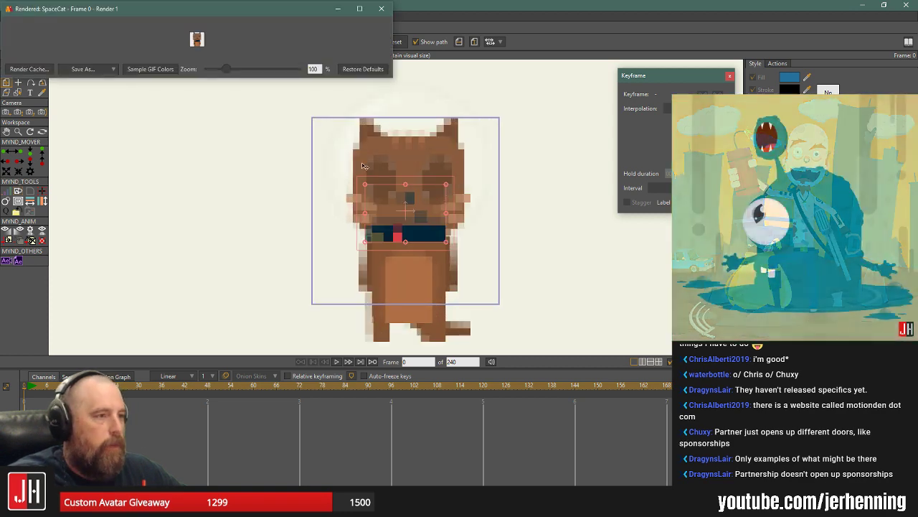
scroll(199, 41, "up", 5)
scroll(199, 41, "down", 8)
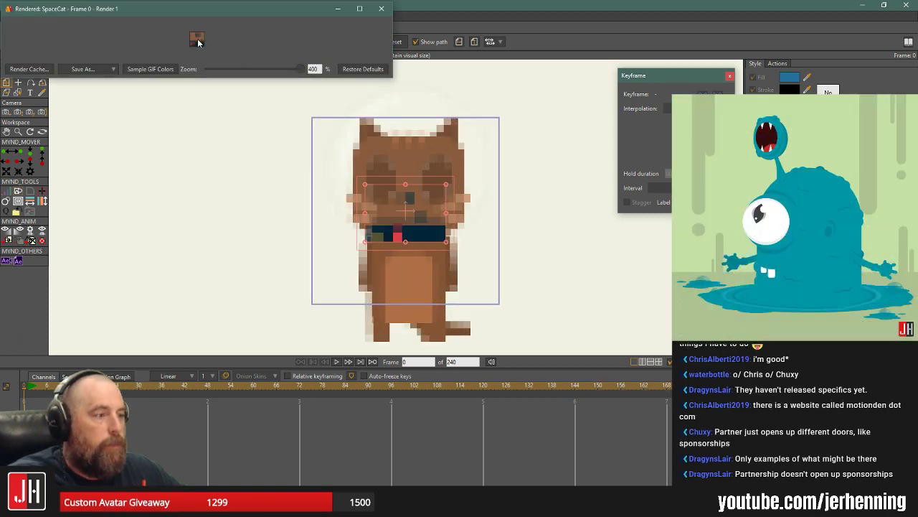
left_click(381, 9)
- At frame 24, drag the cat layer upward so it floats
left_click(7, 17)
left_click(519, 122)
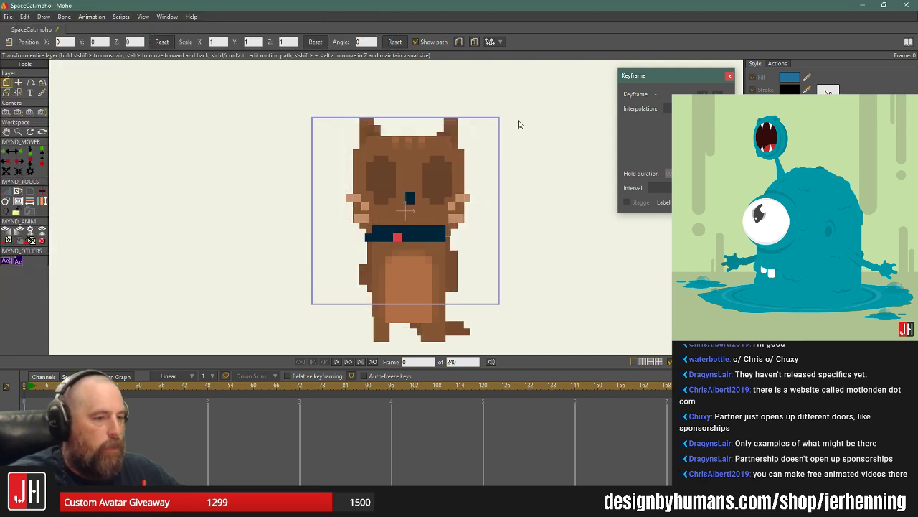
left_click(117, 386)
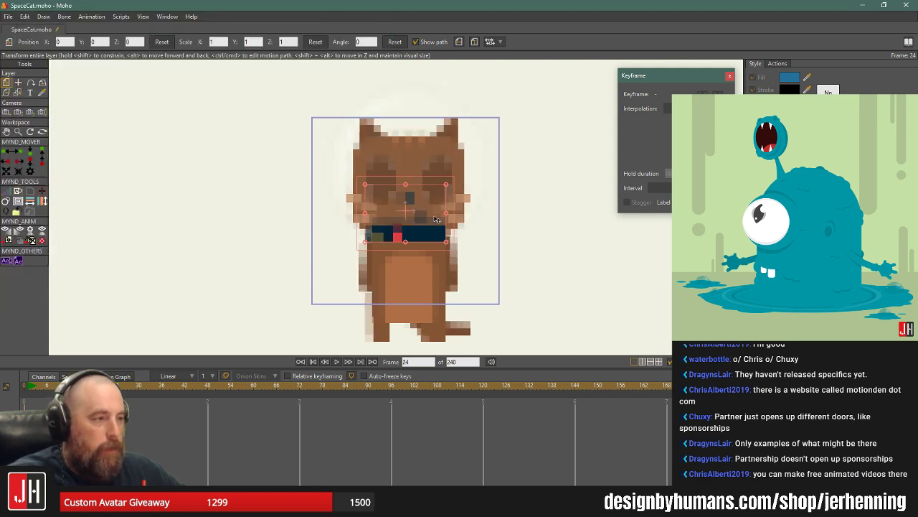
scroll(435, 219, "down", 5)
scroll(428, 225, "up", 6)
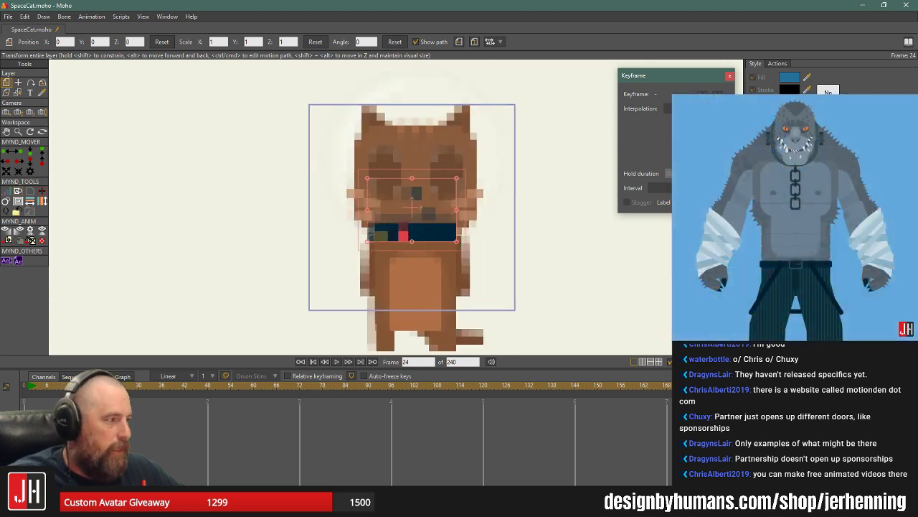
left_click_drag(420, 191, 420, 102)
- Render a preview of the current frame and close it
left_click(10, 16)
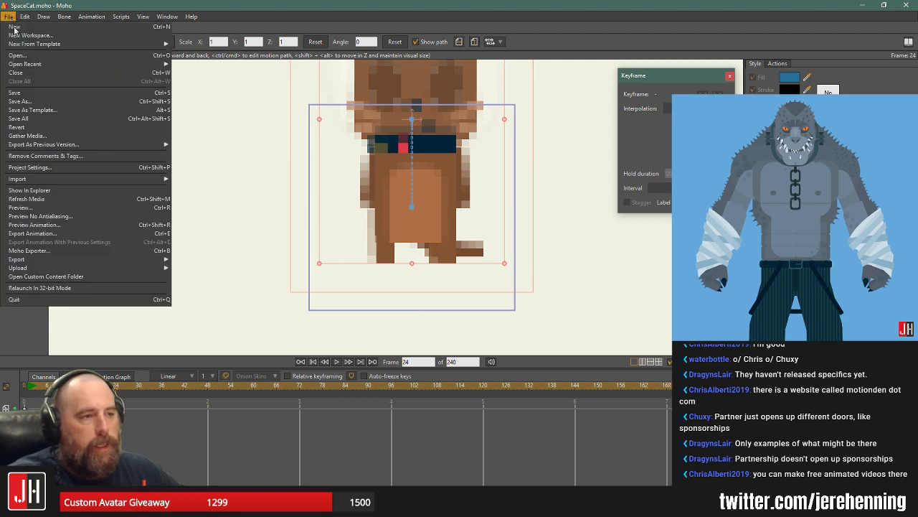
mouse_move(64, 179)
left_click(286, 120)
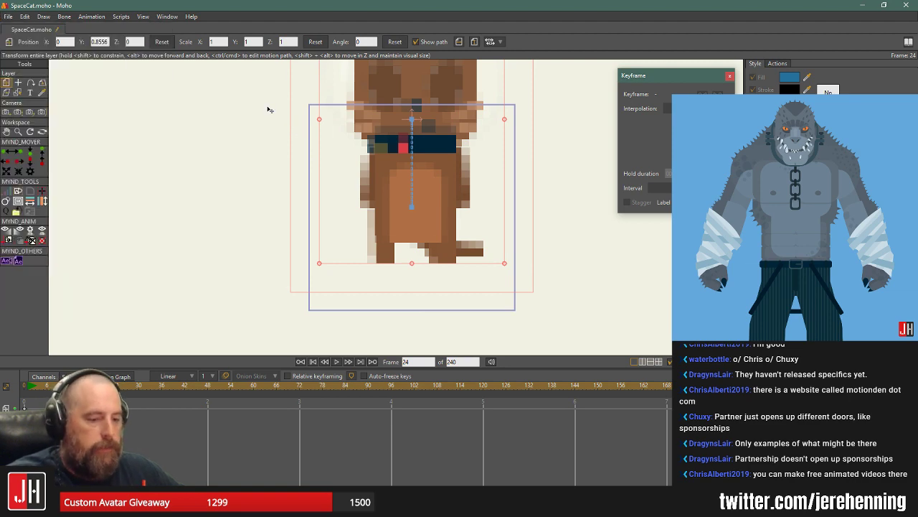
key("ctrl+r")
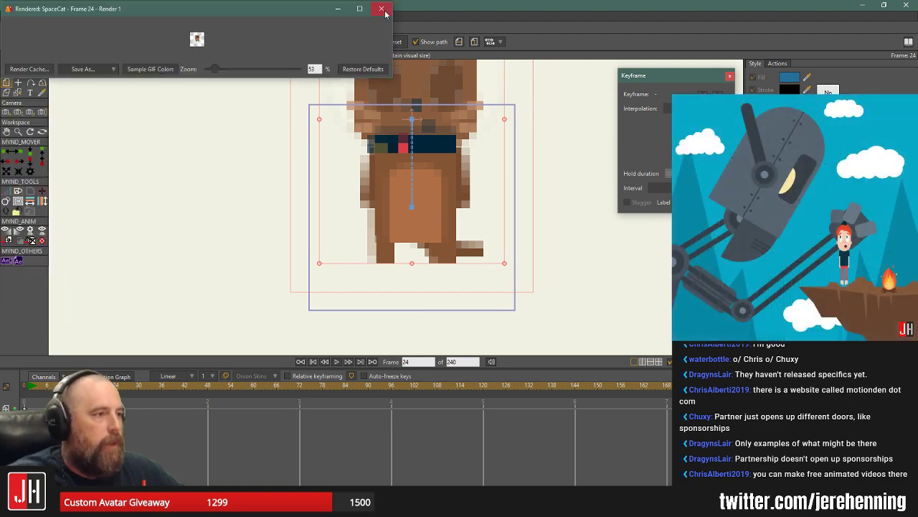
left_click(381, 9)
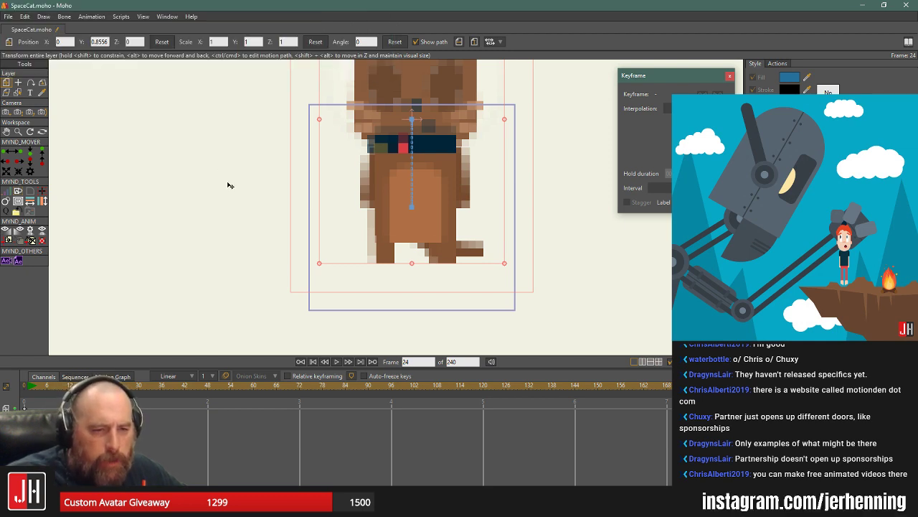
- Set up the animation export as Animated GIF, destined for the Desktop
left_click(9, 17)
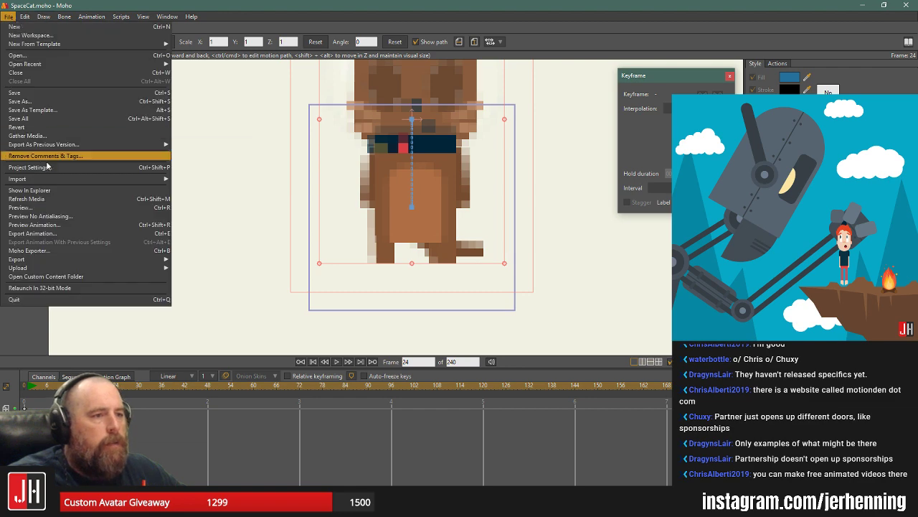
left_click(506, 234)
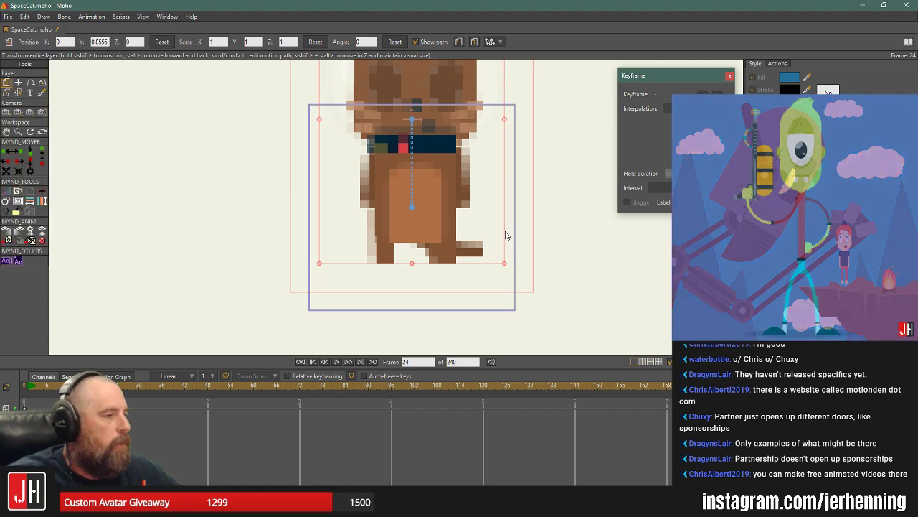
key("ctrl+e")
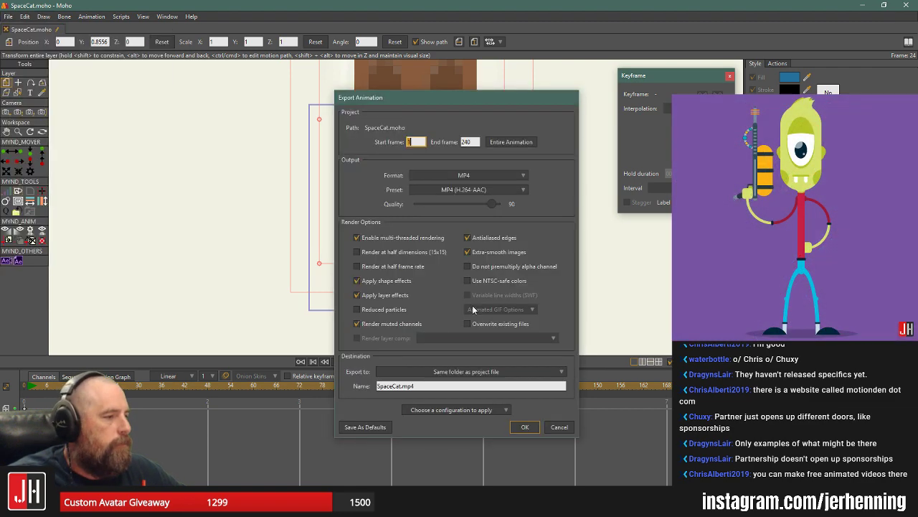
left_click(487, 173)
left_click(517, 248)
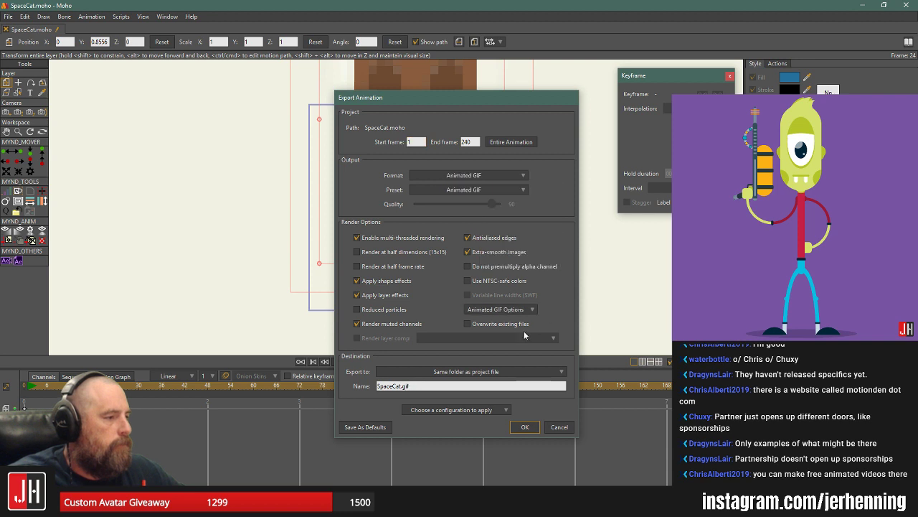
left_click(516, 371)
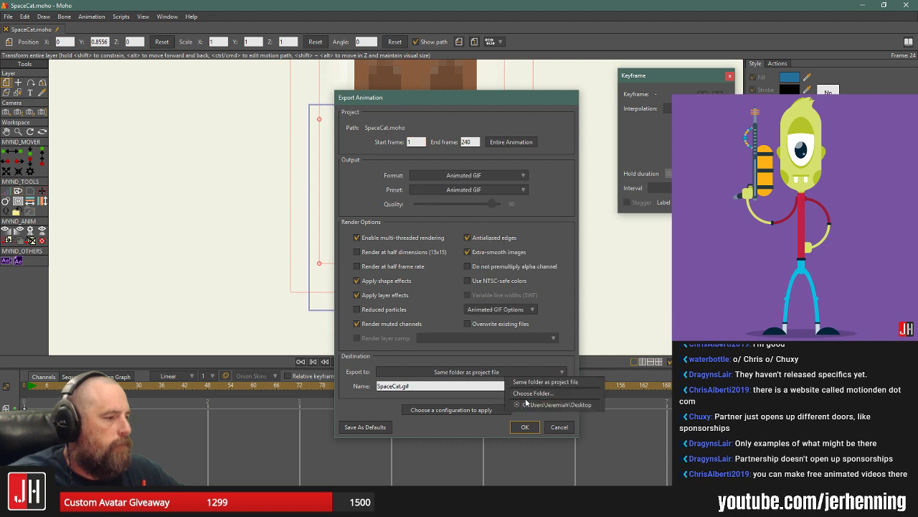
left_click(519, 402)
- Set the GIF options to 256 colours with transparency and export
left_click(506, 312)
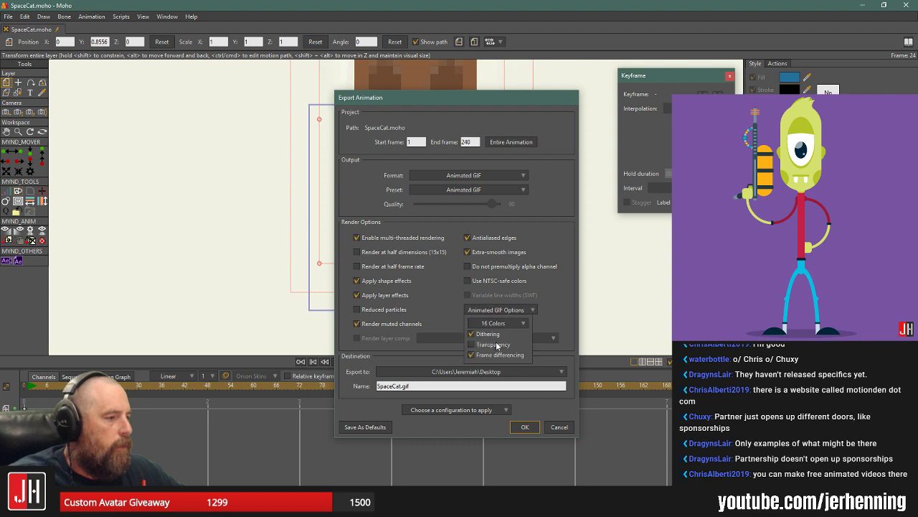
left_click(497, 346)
left_click(497, 323)
left_click(513, 395)
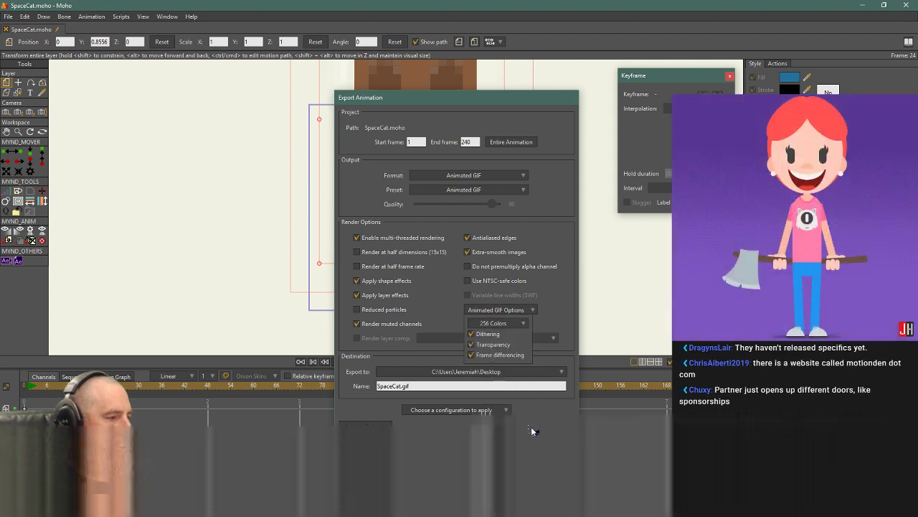
left_click(532, 431)
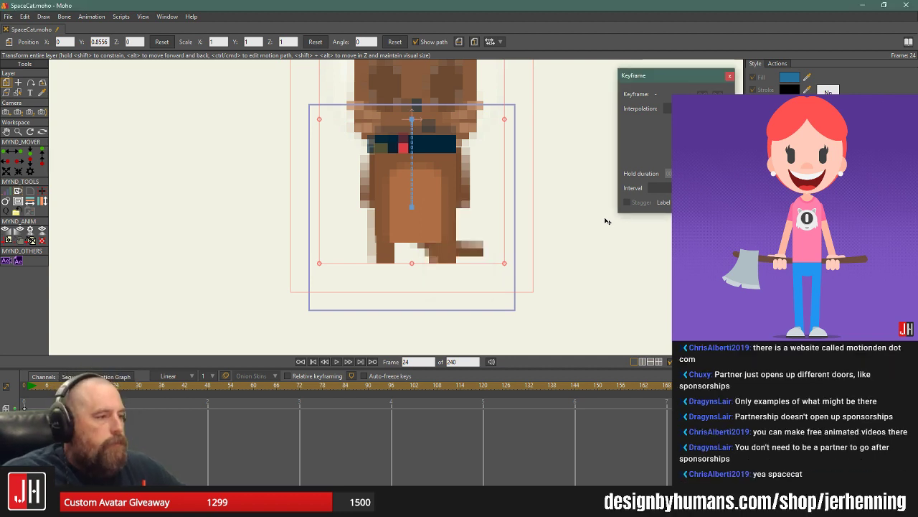
left_click(861, 6)
- View SpaceCat.gif from the desktop in Photos, then close the viewer
left_click(871, 10)
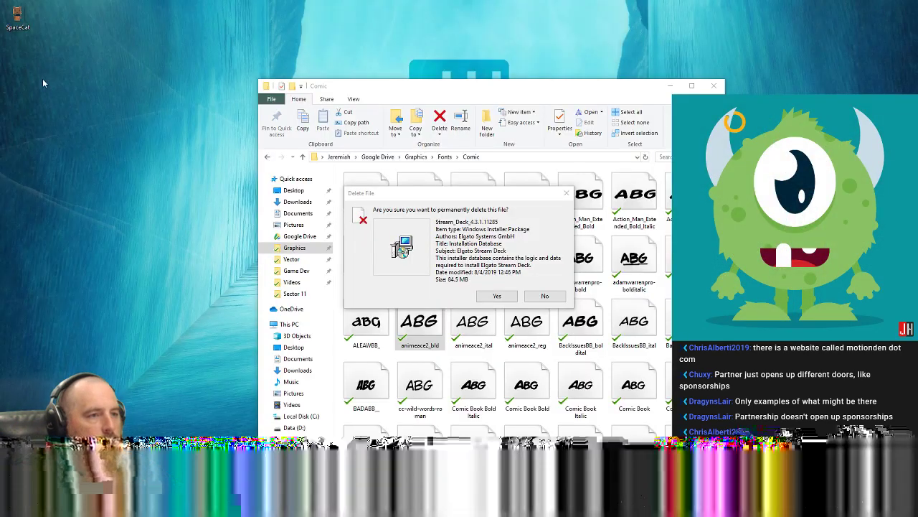
double_click(17, 18)
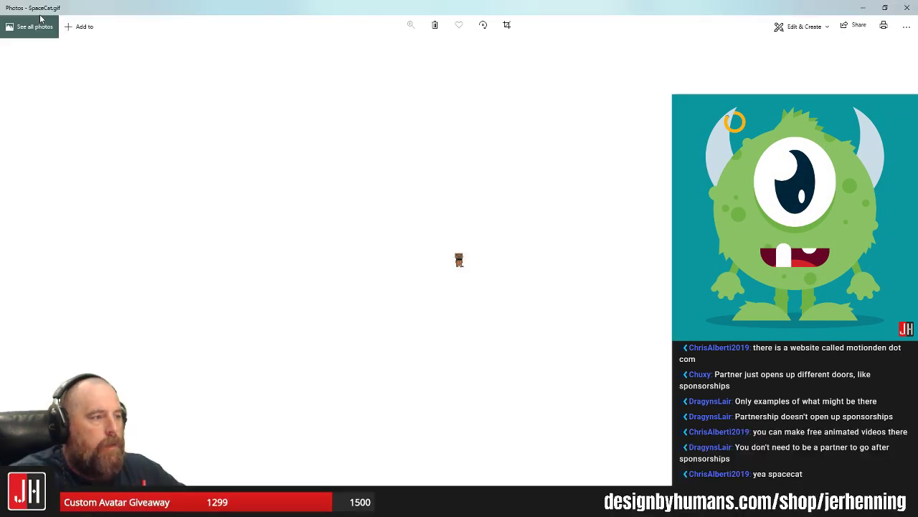
left_click(908, 8)
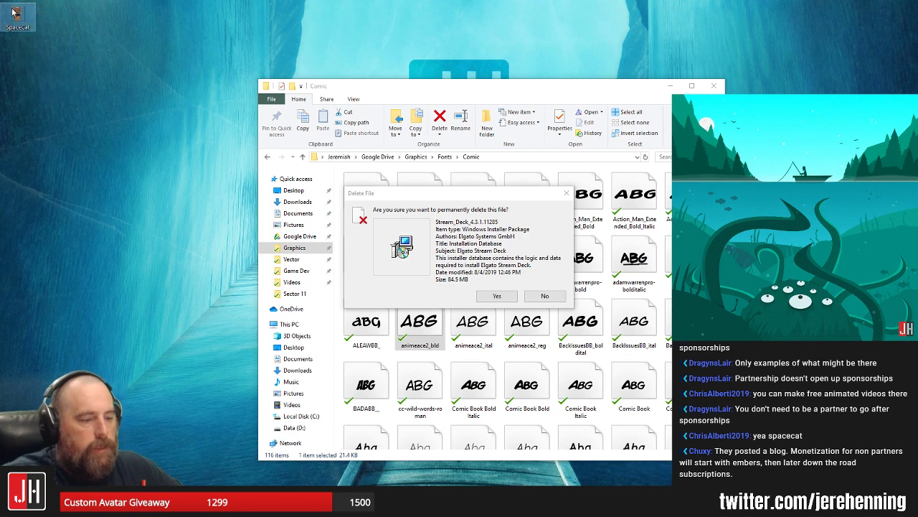
- Decline the pending file deletion, close File Explorer and return to Moho
left_click(544, 297)
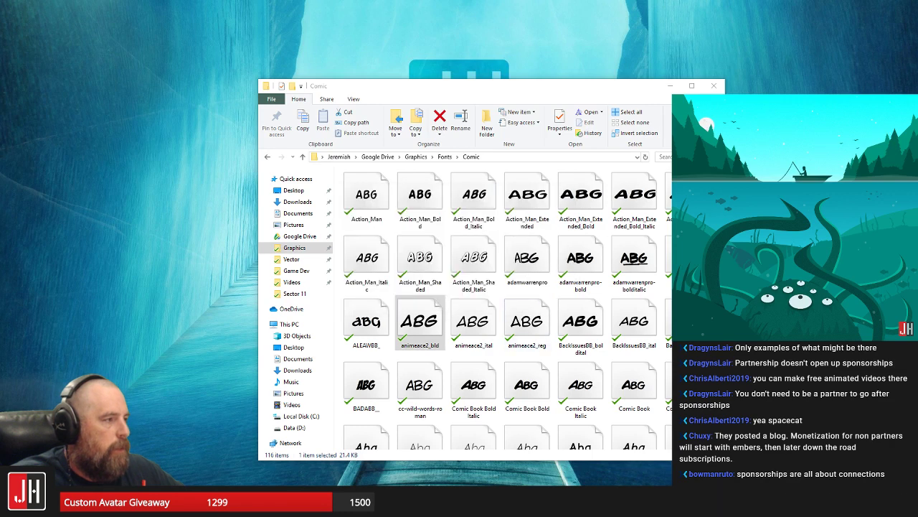
left_click(716, 84)
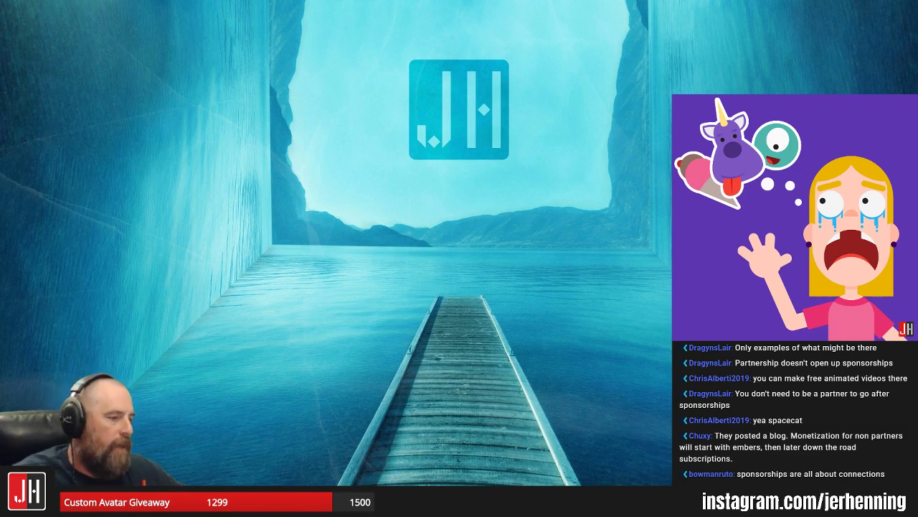
key("alt+Tab")
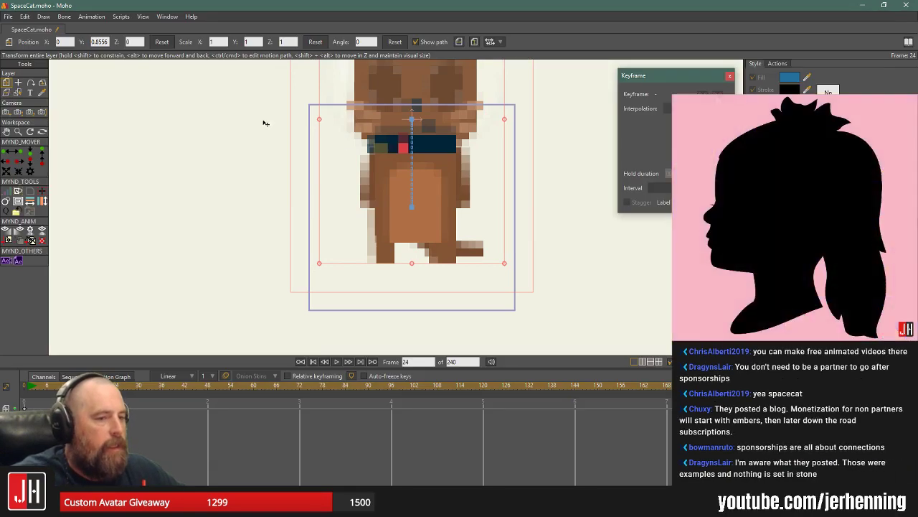
- Close SpaceCat.moho through the save prompt and reopen it from the MixElixr folder
scroll(416, 113, "up", 3)
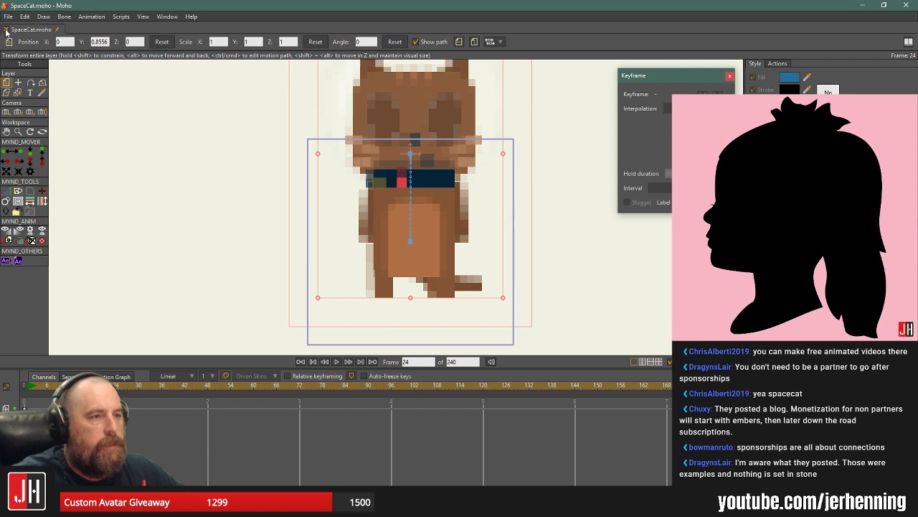
key("ctrl+w")
left_click(491, 196)
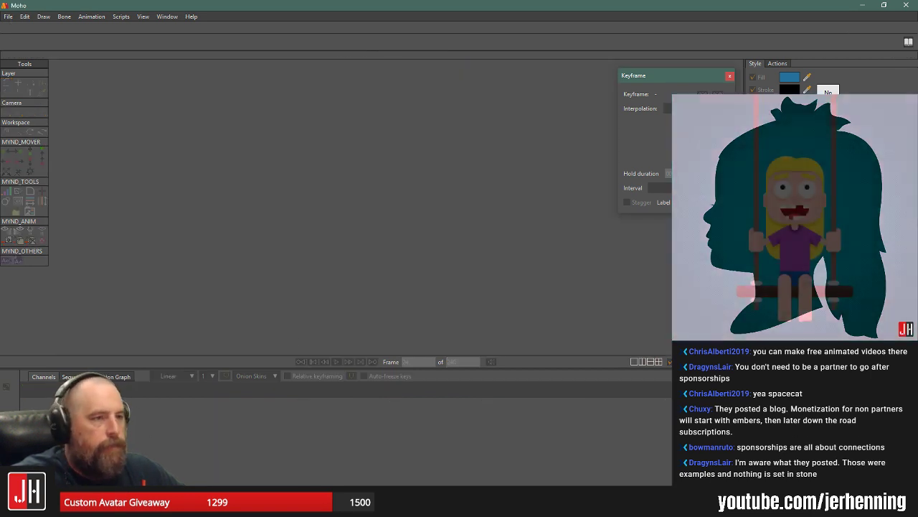
left_click(9, 16)
left_click(18, 55)
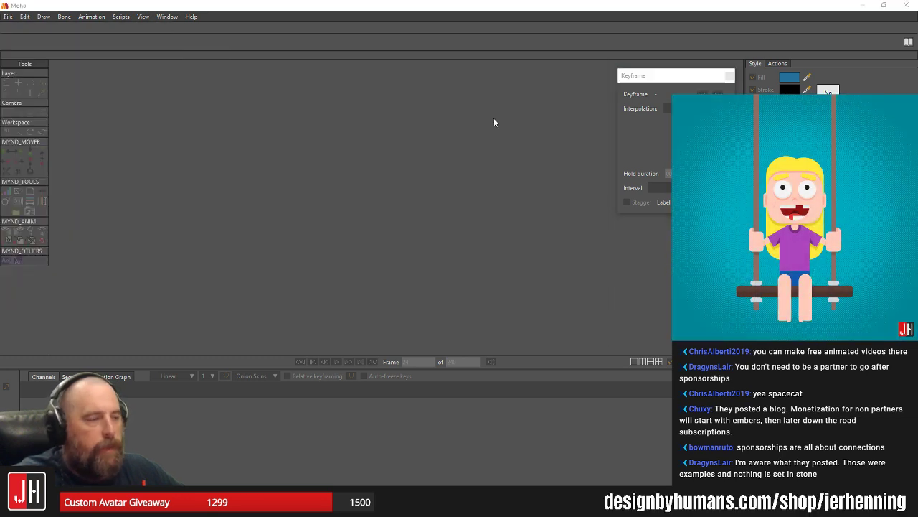
double_click(108, 77)
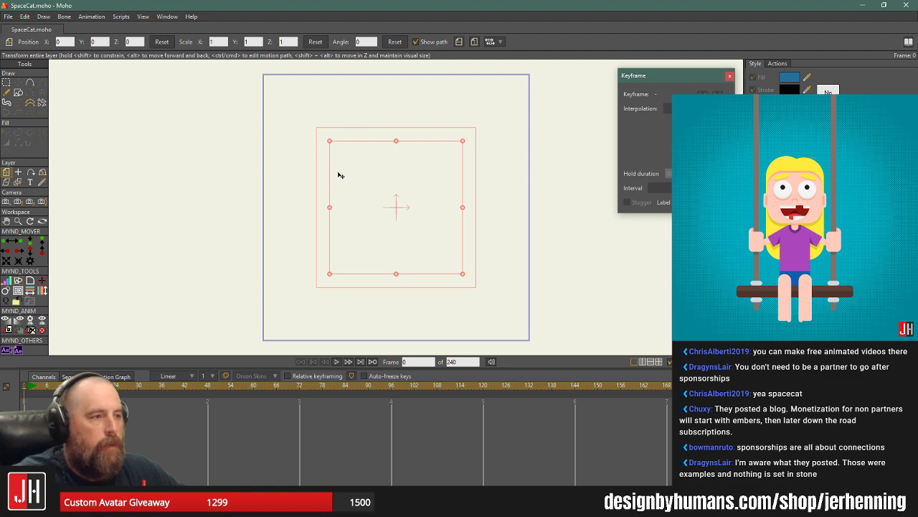
scroll(340, 205, "down", 3)
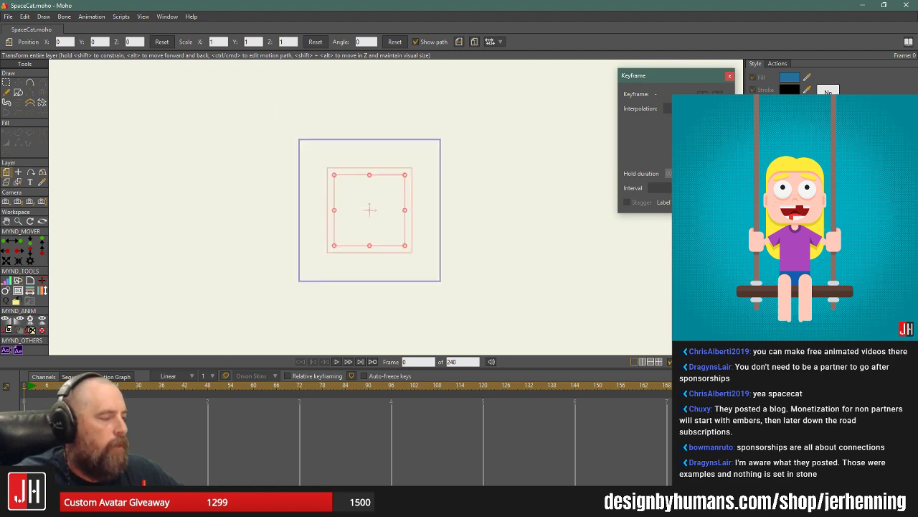
- Import the SpaceCat Affinity Designer file with its layers brought in individually
left_click(10, 18)
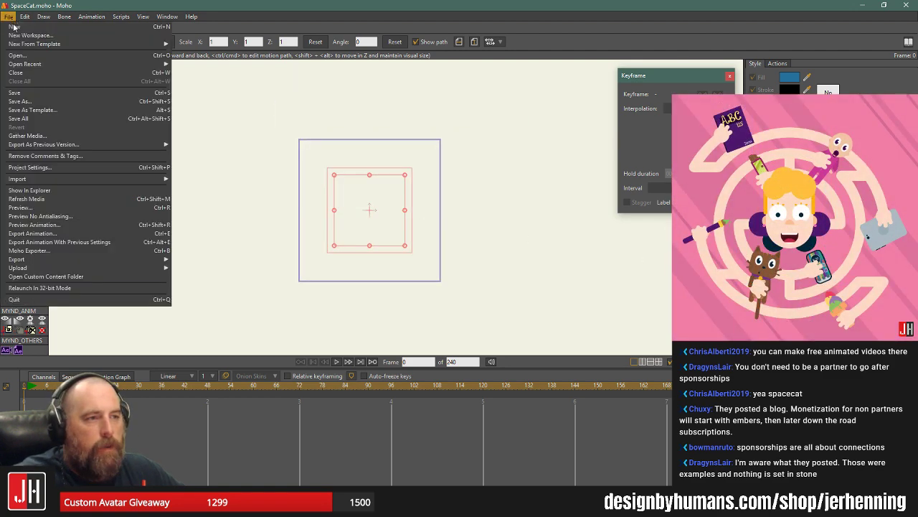
left_click(363, 189)
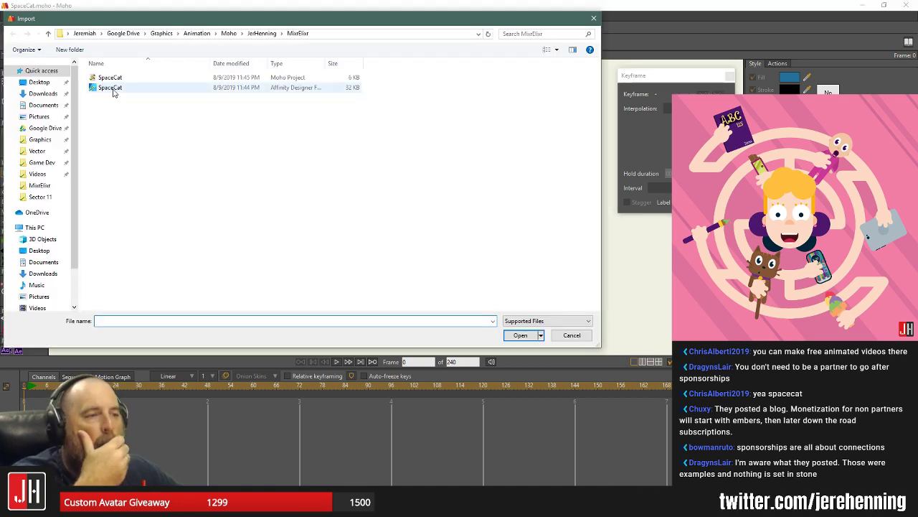
double_click(112, 88)
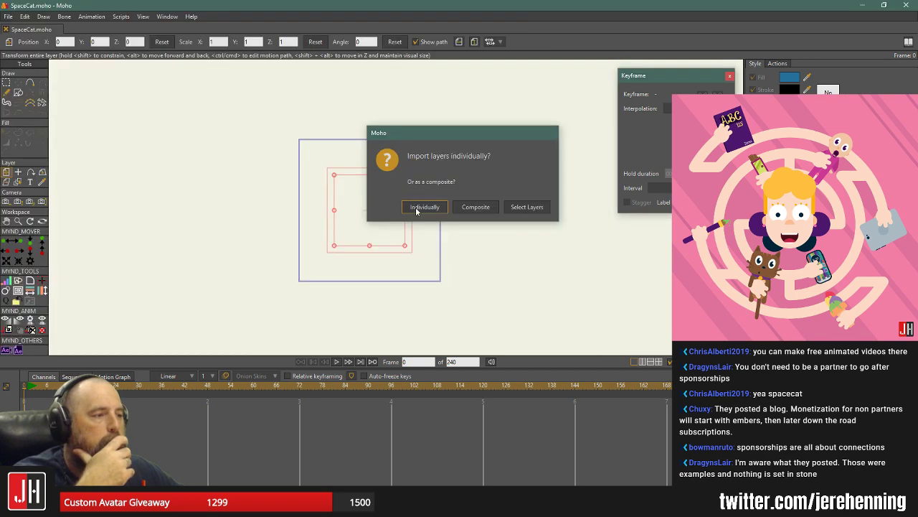
left_click(426, 207)
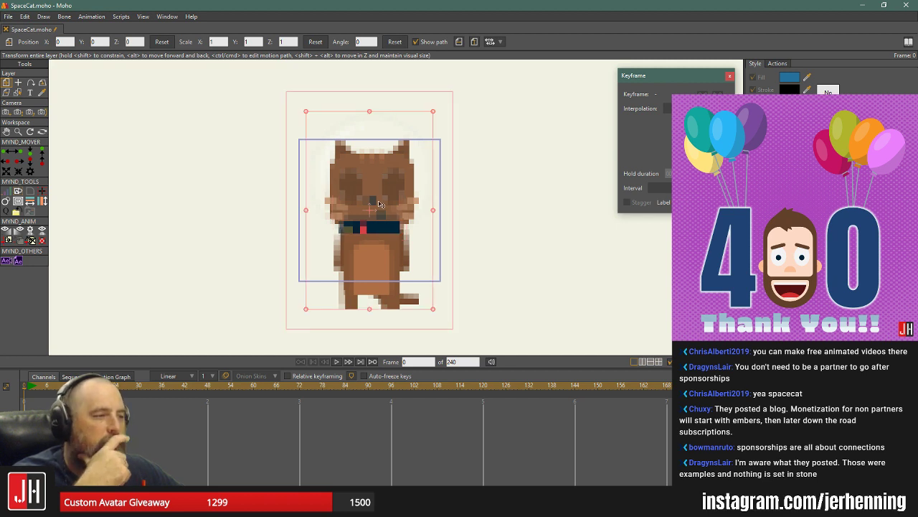
- Drag the cat layer down into the camera frame, to Y -0.4674
left_click_drag(380, 204, 386, 150)
left_click(387, 120)
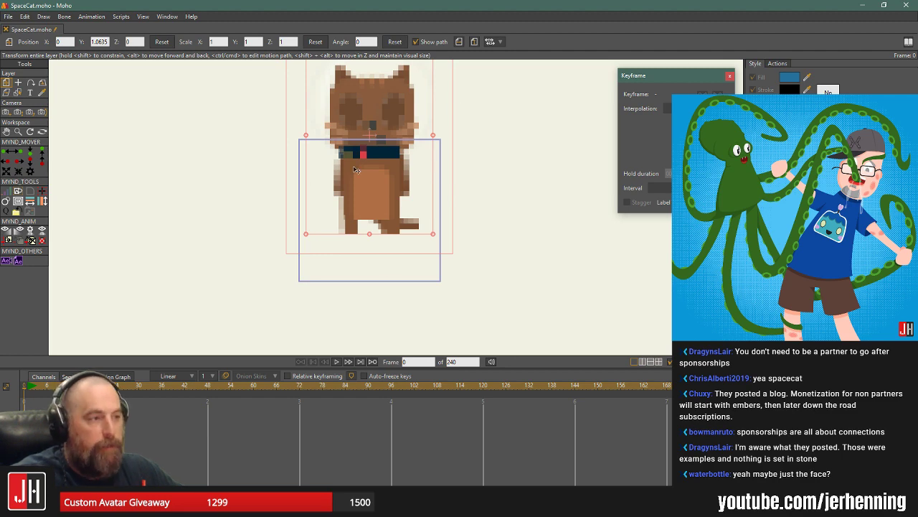
left_click_drag(371, 129, 362, 237)
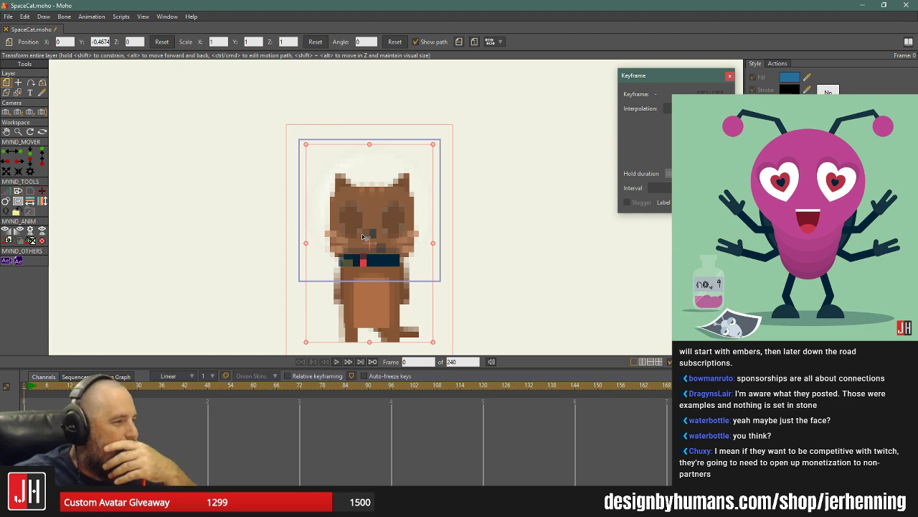
- In Affinity Designer, close the Untitled document without saving
key("alt+Tab")
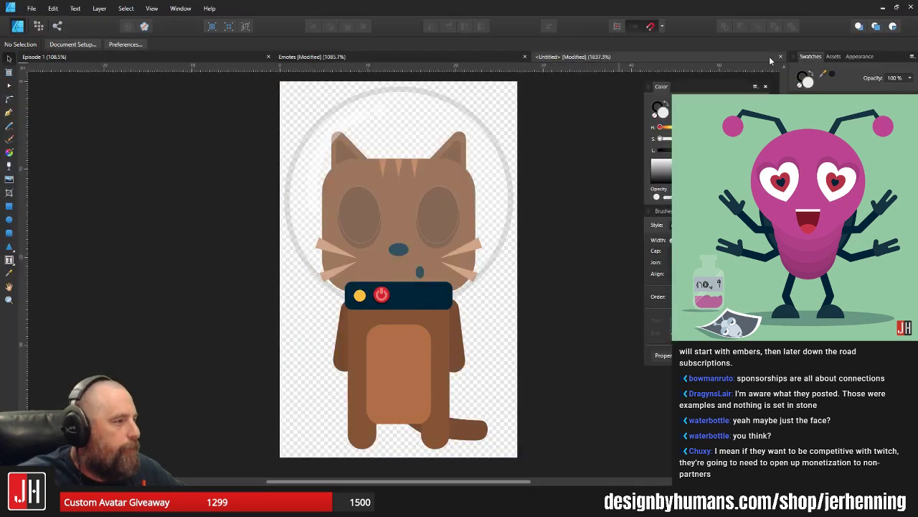
left_click(780, 56)
left_click(458, 259)
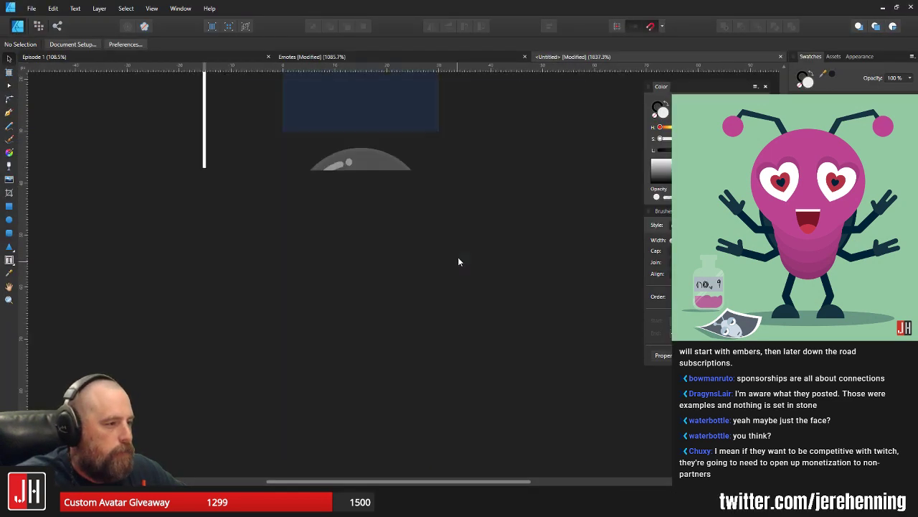
left_click(455, 165)
- Marquee-select the whole space cat and move it up into the SpaceCat artboard
scroll(505, 184, "up", 3)
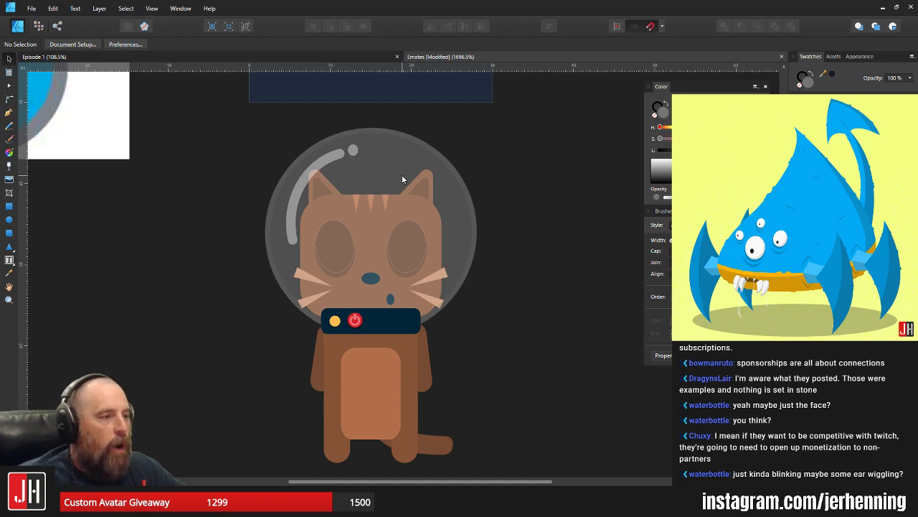
left_click_drag(386, 173, 419, 223)
left_click_drag(244, 154, 546, 439)
scroll(569, 472, "down", 3)
scroll(558, 418, "down", 2)
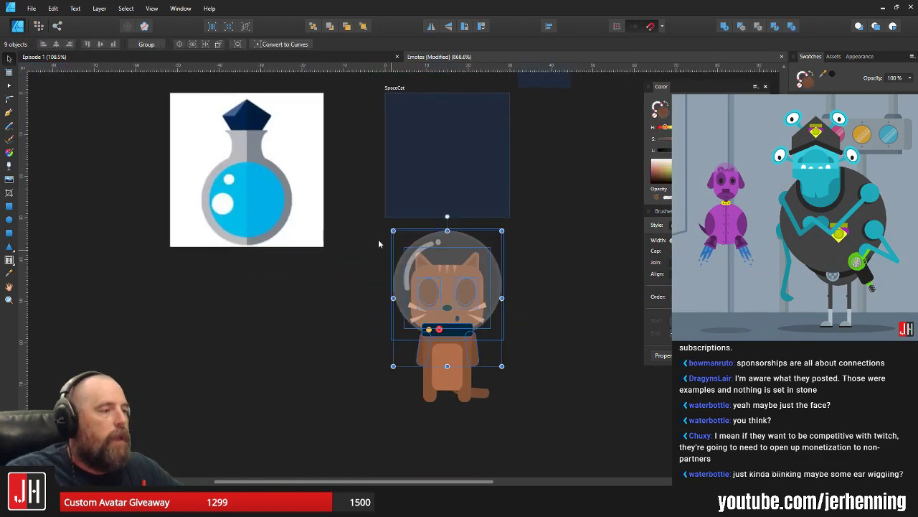
left_click_drag(356, 207, 539, 459)
scroll(556, 301, "up", 2)
left_click_drag(447, 318, 461, 180)
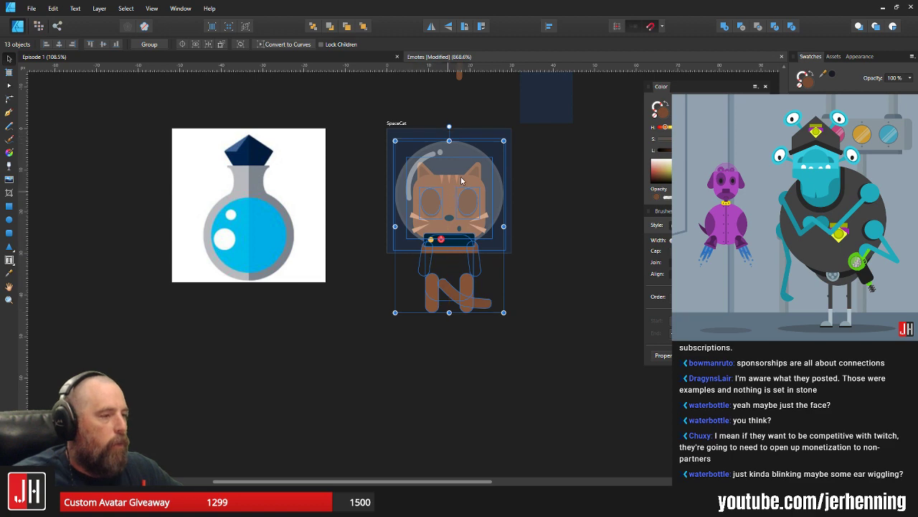
- Enlarge the cat so its helmeted head fills the artboard, centred horizontally
scroll(472, 164, "up", 3)
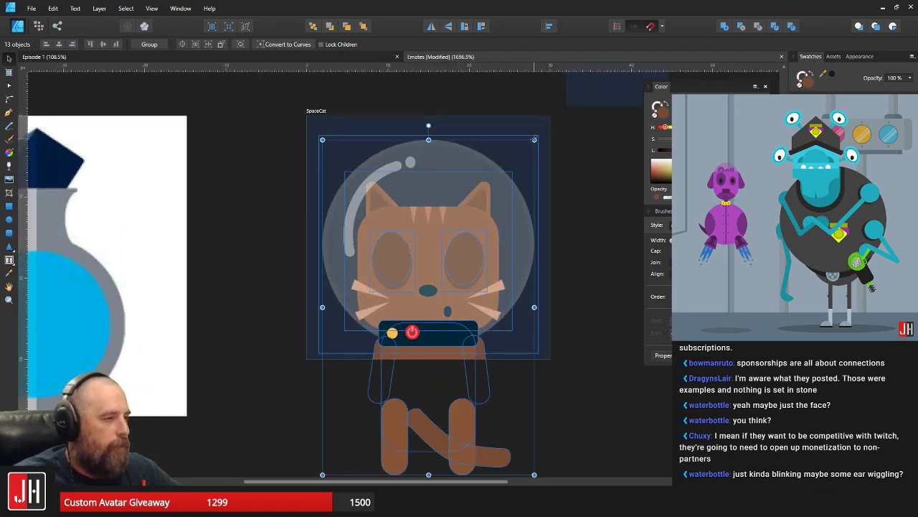
left_click_drag(533, 139, 549, 114)
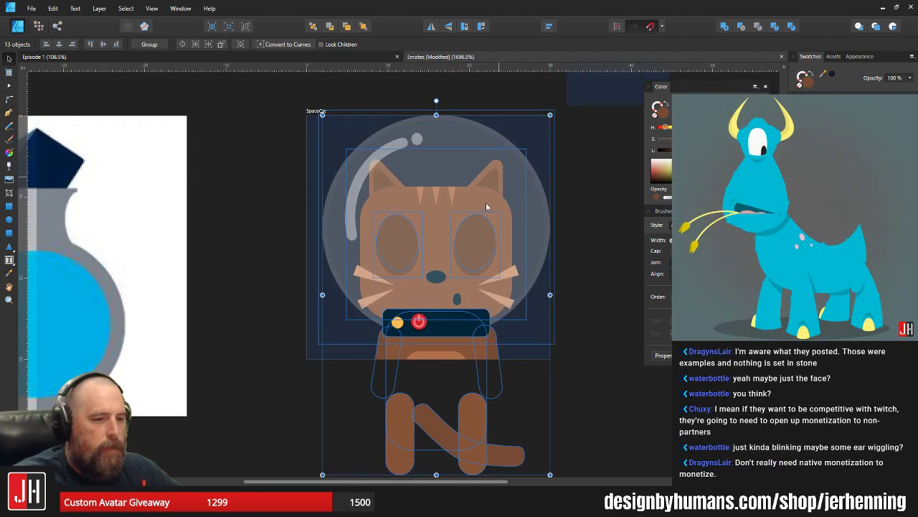
left_click_drag(471, 198, 462, 207)
mouse_move(542, 127)
left_mouse_down()
mouse_move(567, 104)
mouse_move(544, 122)
left_mouse_up()
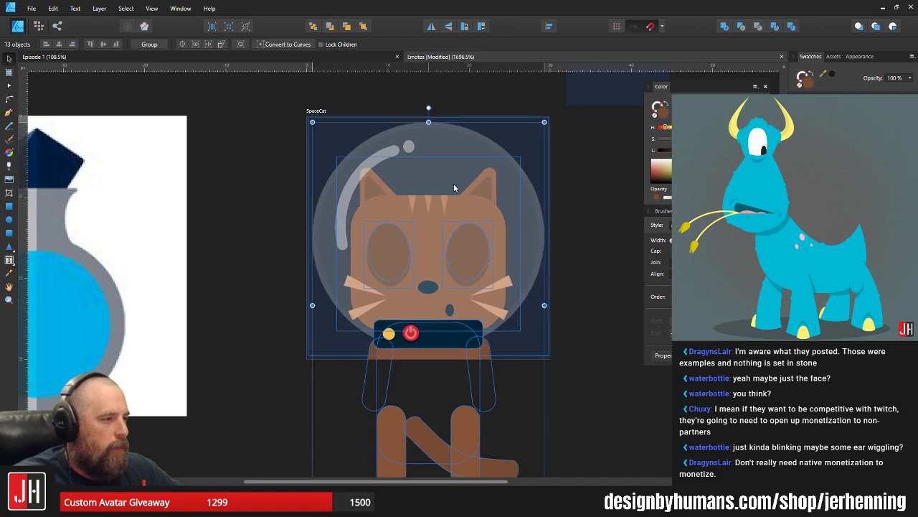
left_click_drag(454, 188, 456, 185)
scroll(456, 185, "down", 3)
- Reselect the cat, adjust its size slightly and nudge it back to the artboard centre
left_click(507, 291)
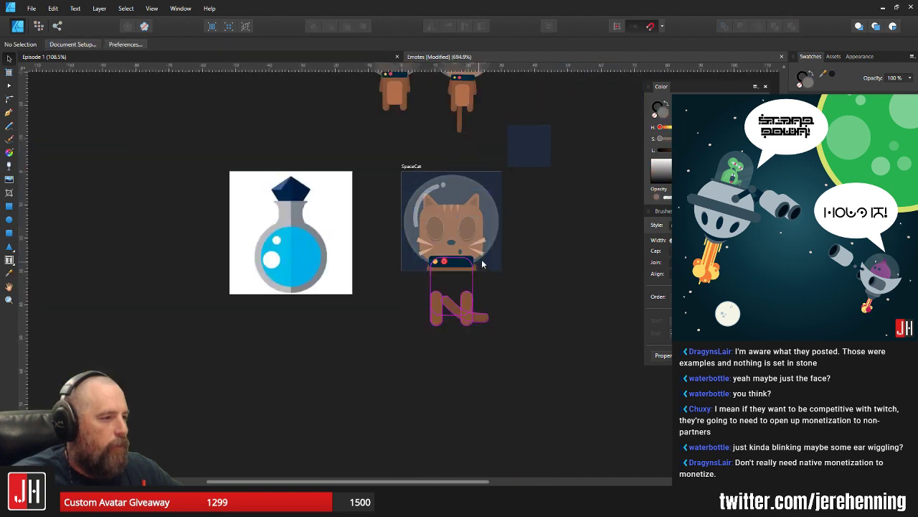
scroll(482, 265, "up", 3)
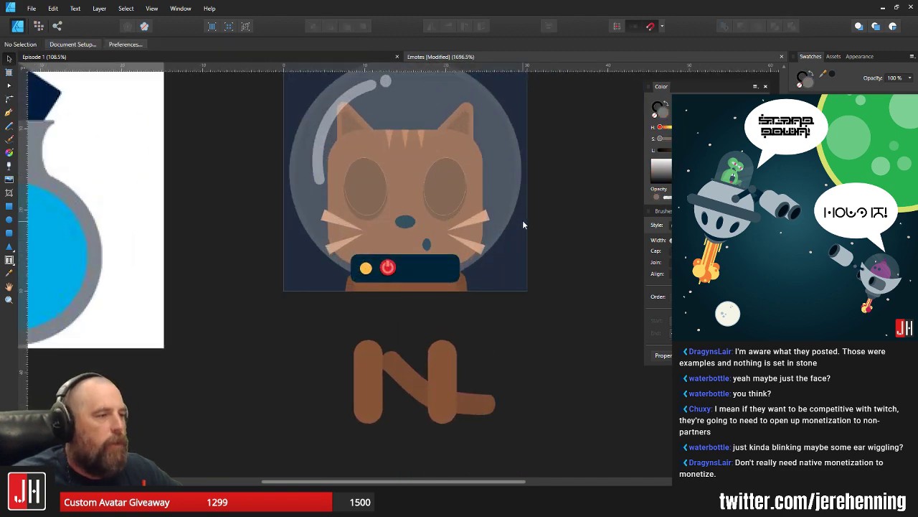
scroll(522, 219, "up", 2)
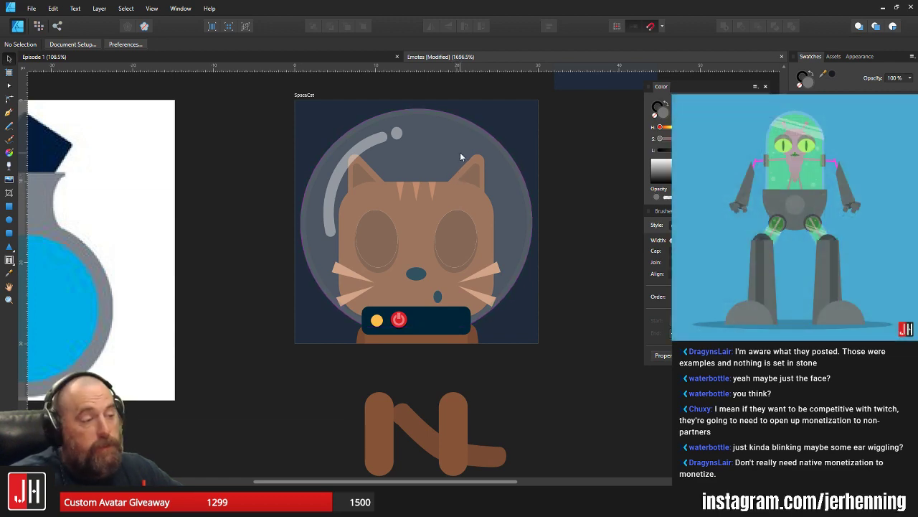
left_click_drag(249, 98, 599, 478)
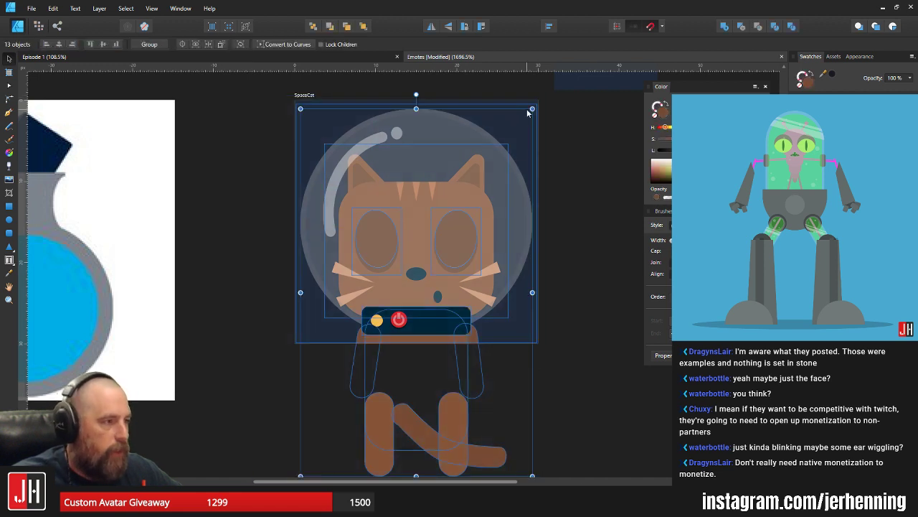
left_click_drag(532, 108, 536, 106)
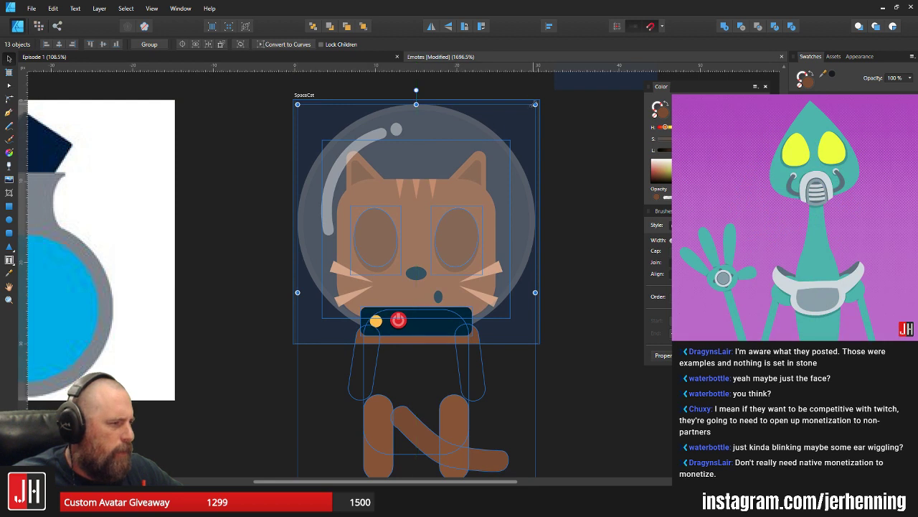
left_click_drag(535, 106, 530, 111)
left_click_drag(467, 152, 478, 155)
- Deselect, check the view, then reselect the whole cat including its legs
left_click(592, 170)
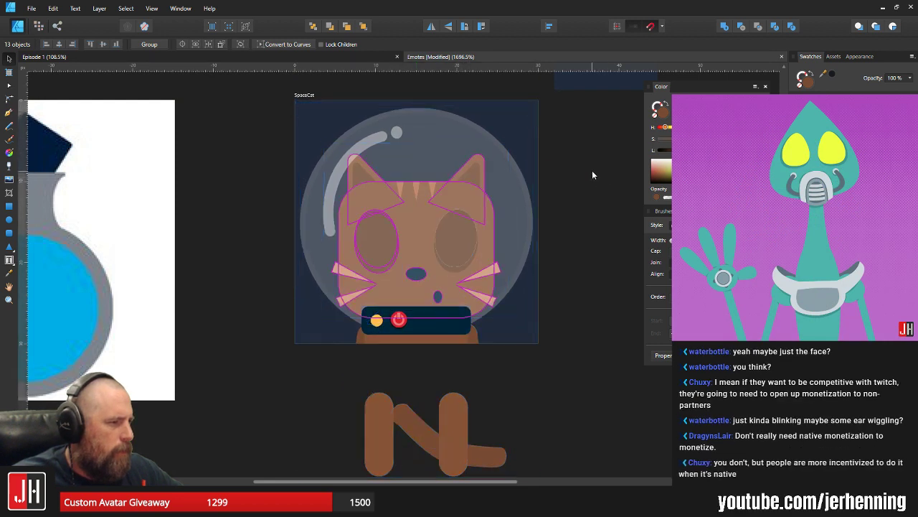
scroll(426, 190, "up", 1)
scroll(446, 175, "down", 1)
scroll(454, 171, "up", 1)
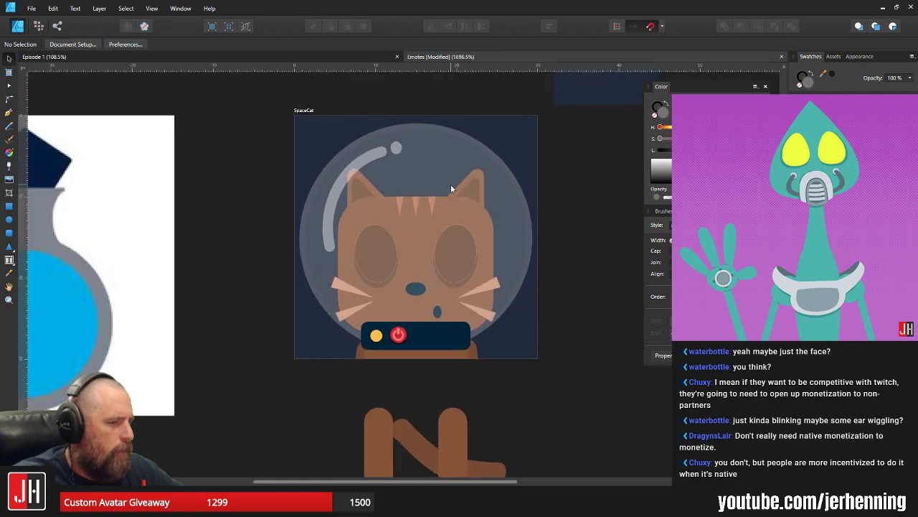
scroll(453, 181, "down", 1)
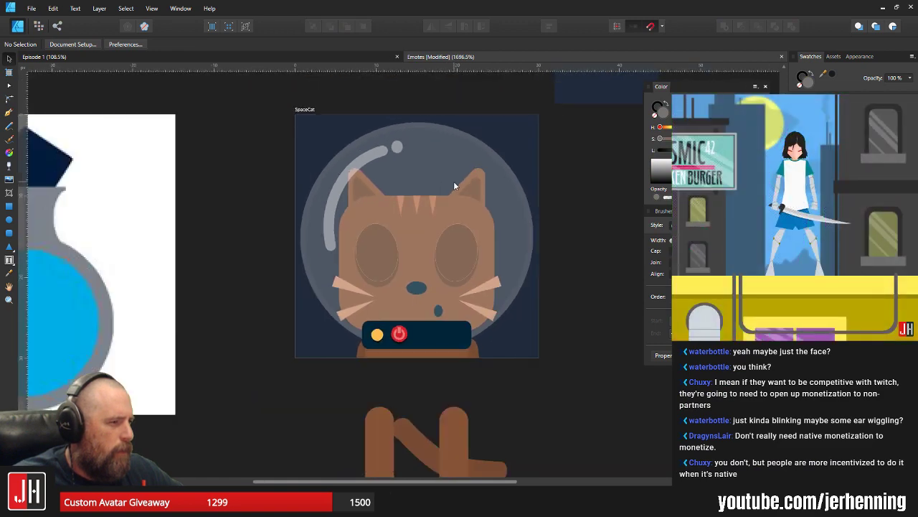
scroll(455, 174, "down", 1)
scroll(453, 156, "down", 2)
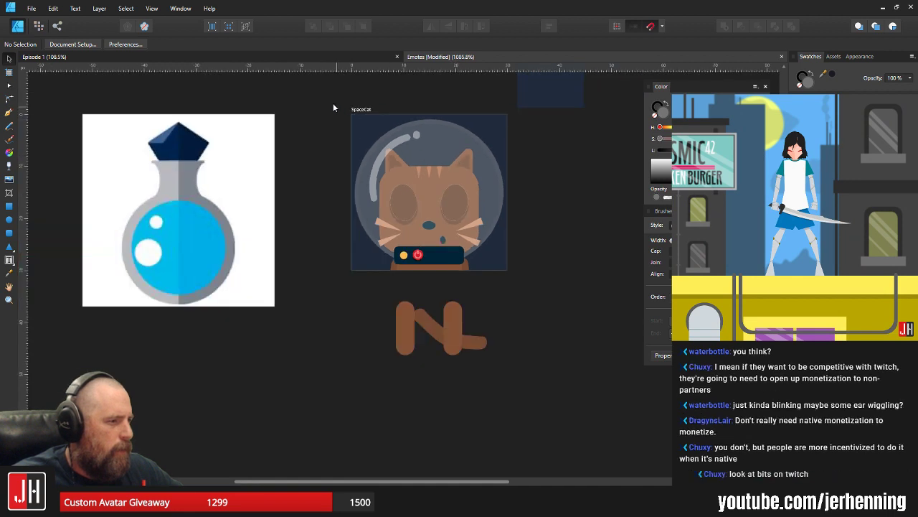
left_click_drag(333, 102, 510, 363)
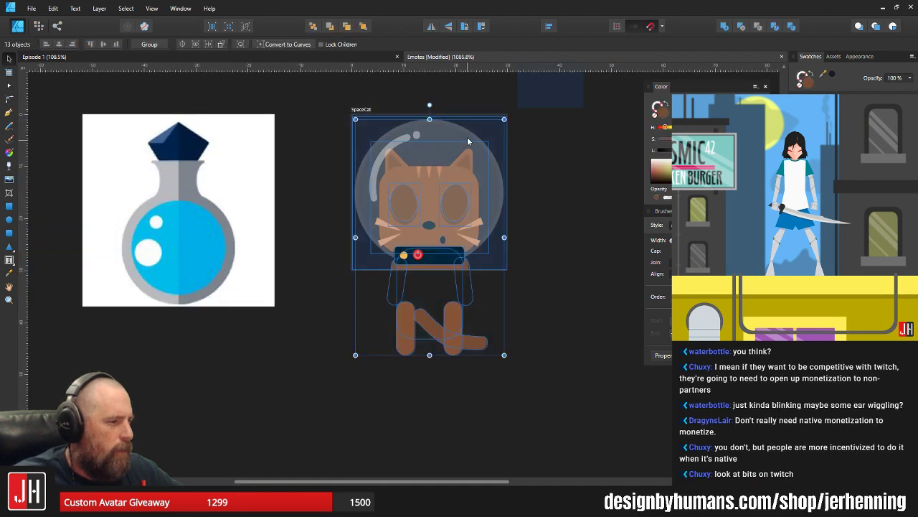
scroll(465, 141, "up", 3)
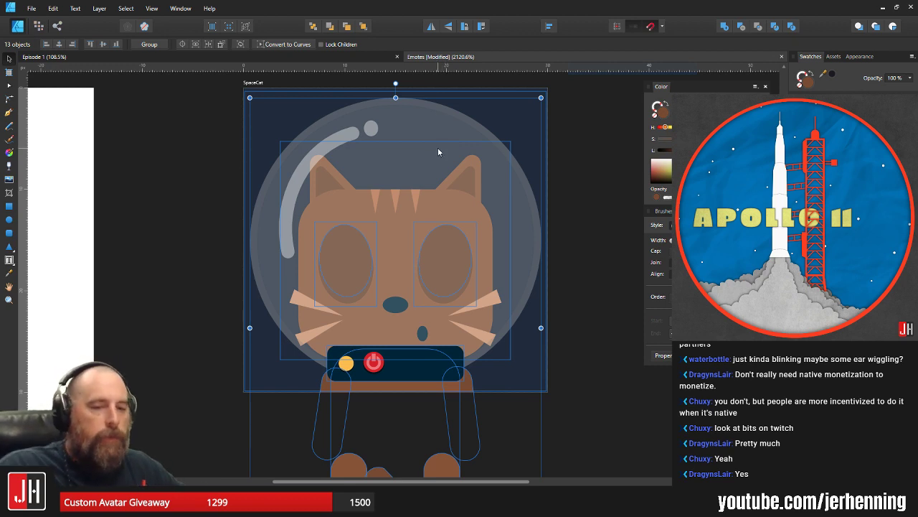
- Enlarge the whole SpaceCat artwork by about a pixel and lower it, snapped to centre
left_click(575, 184)
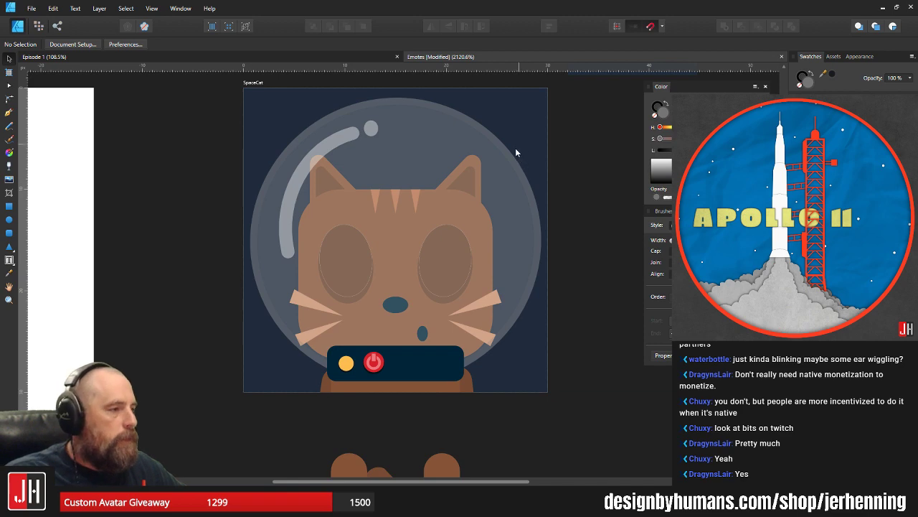
left_click_drag(515, 148, 479, 175)
scroll(494, 166, "down", 3)
scroll(464, 175, "up", 3)
scroll(480, 156, "down", 3)
scroll(485, 176, "down", 1)
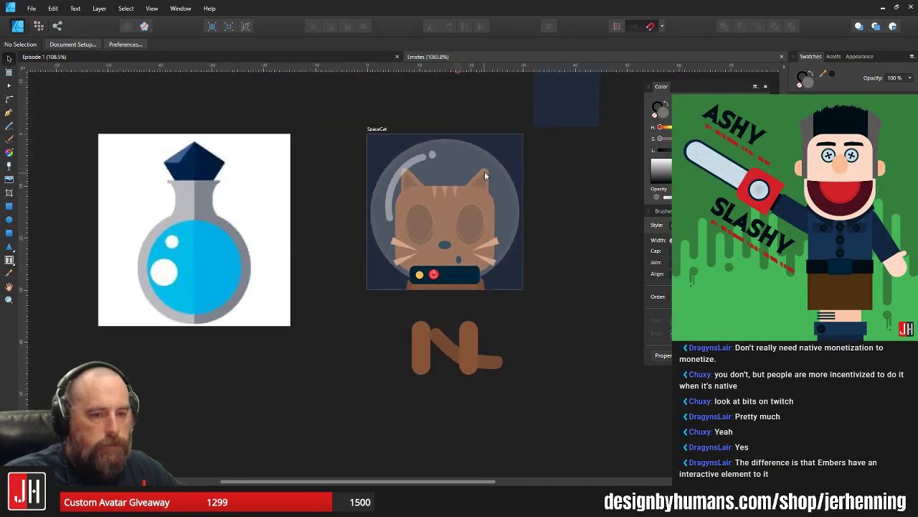
scroll(534, 196, "down", 2)
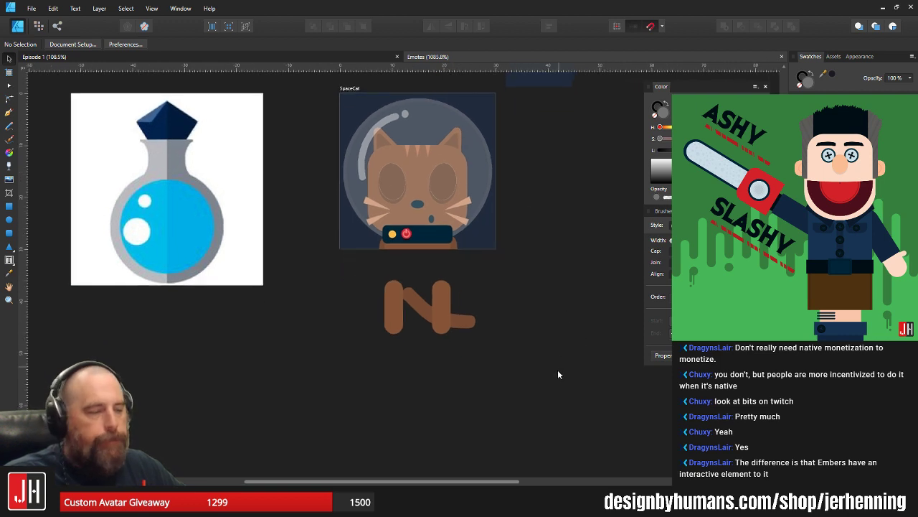
left_click_drag(554, 383, 313, 89)
scroll(459, 100, "up", 2)
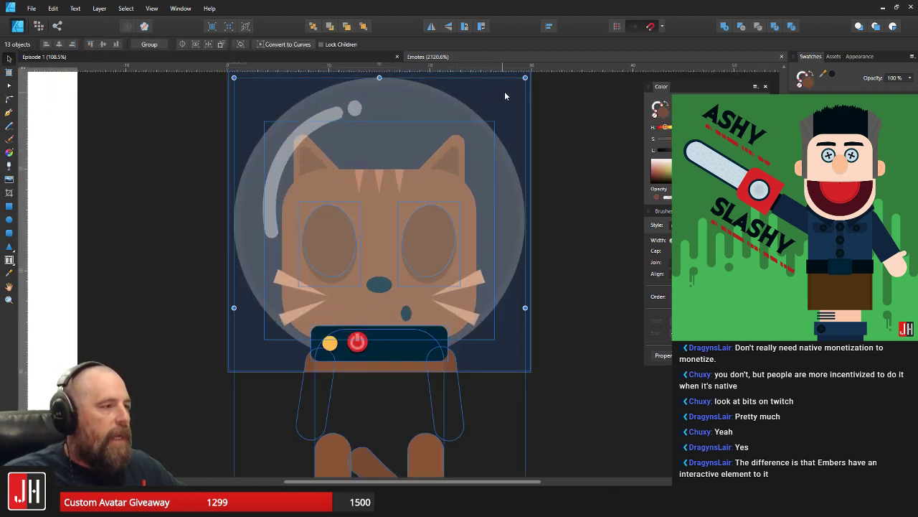
scroll(511, 111, "up", 1)
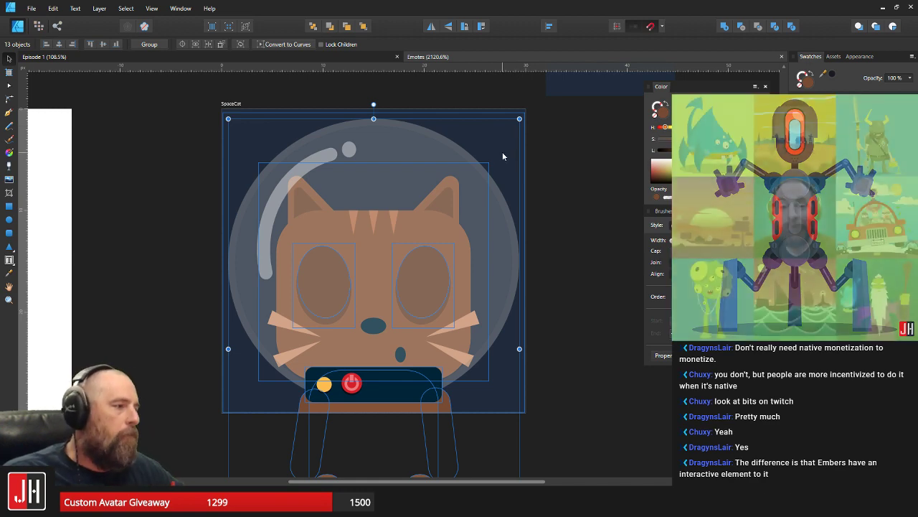
left_click_drag(526, 114, 528, 113)
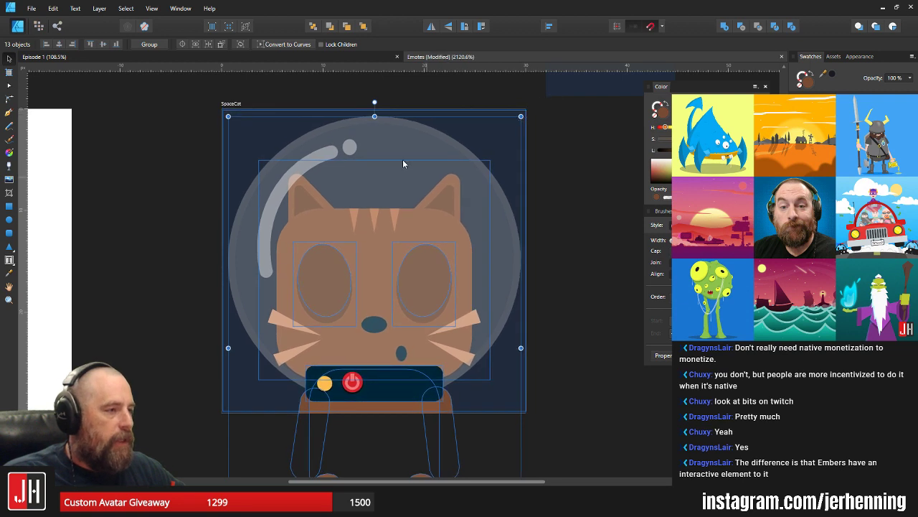
left_click_drag(400, 163, 401, 160)
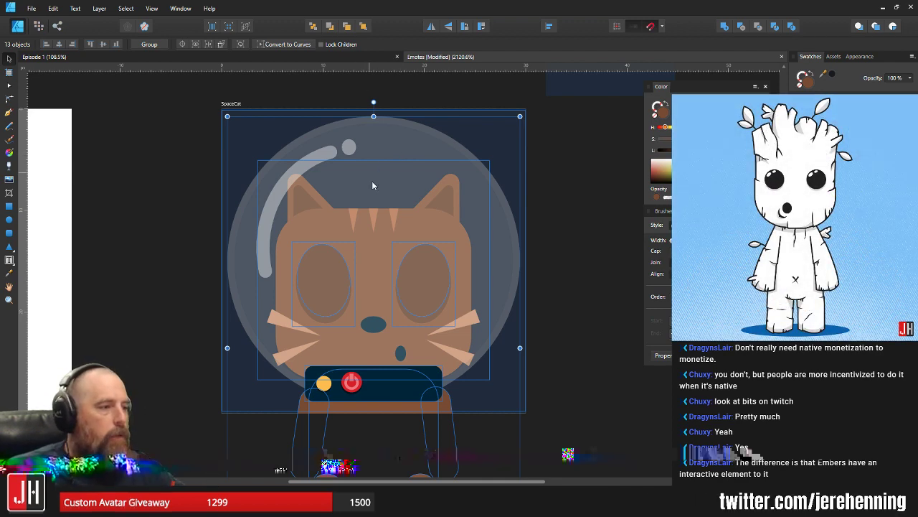
- Select the three-piece leg shape sitting below the cat
scroll(371, 185, "down", 3)
scroll(390, 234, "up", 3)
scroll(412, 115, "down", 3)
scroll(446, 255, "down", 2)
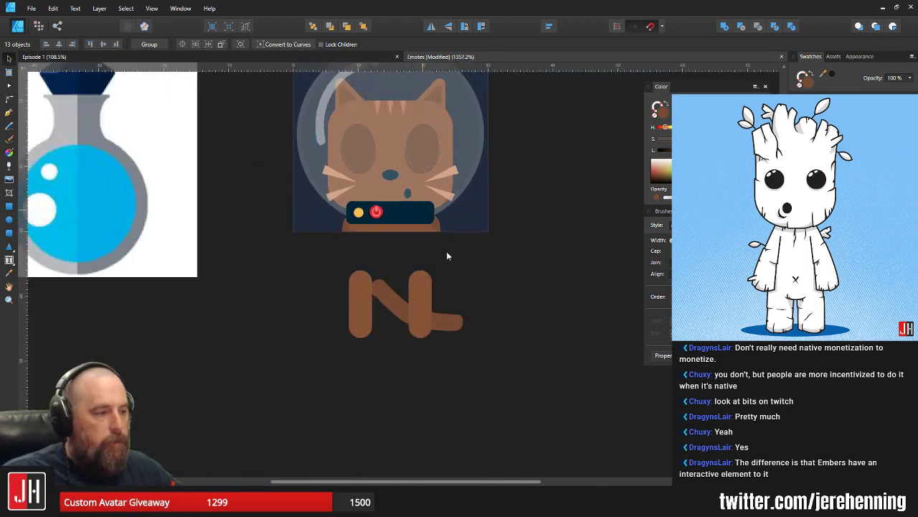
left_click_drag(495, 374, 311, 262)
key("super")
key("super")
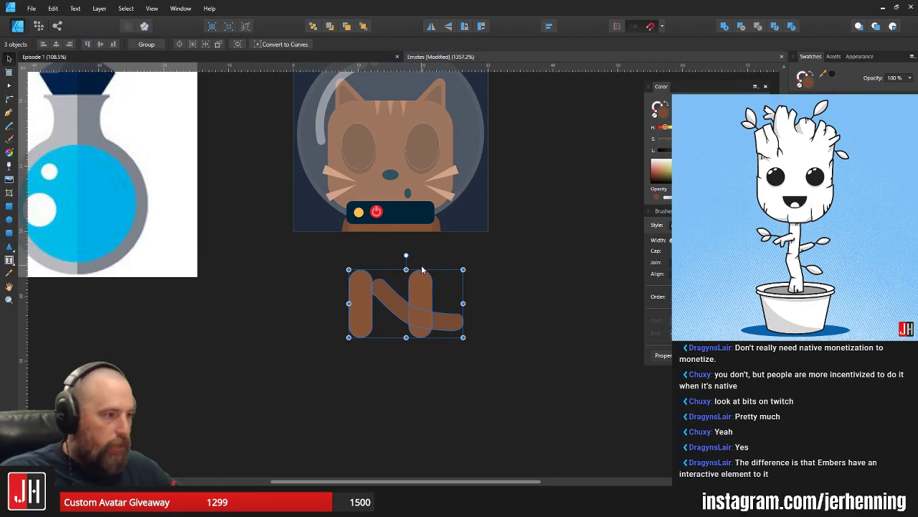
scroll(394, 224, "up", 3)
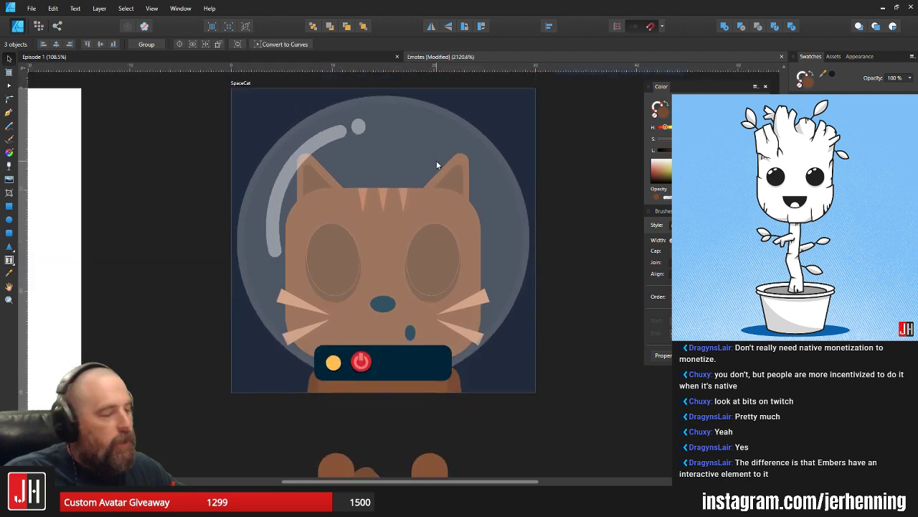
- Shrink the helmet's Glare ellipse, then shrink the Helmet group and shift it right
left_click(502, 315)
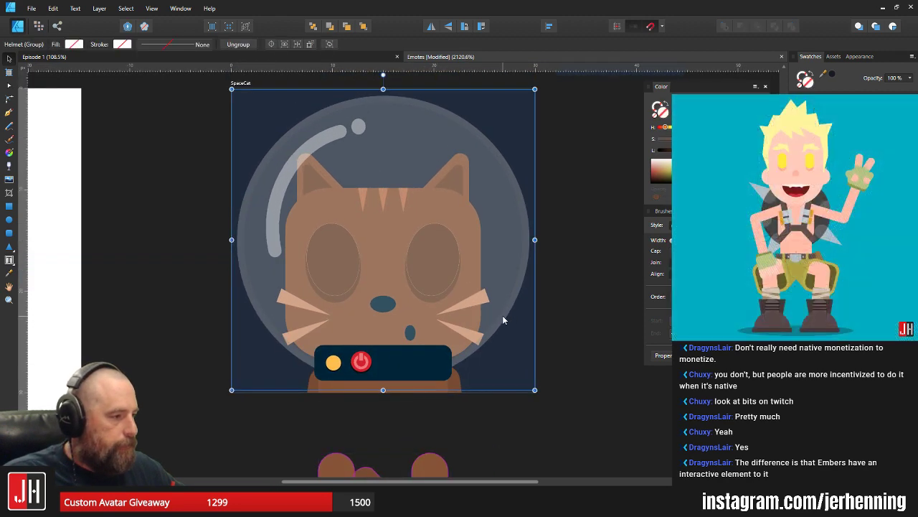
left_click(503, 315)
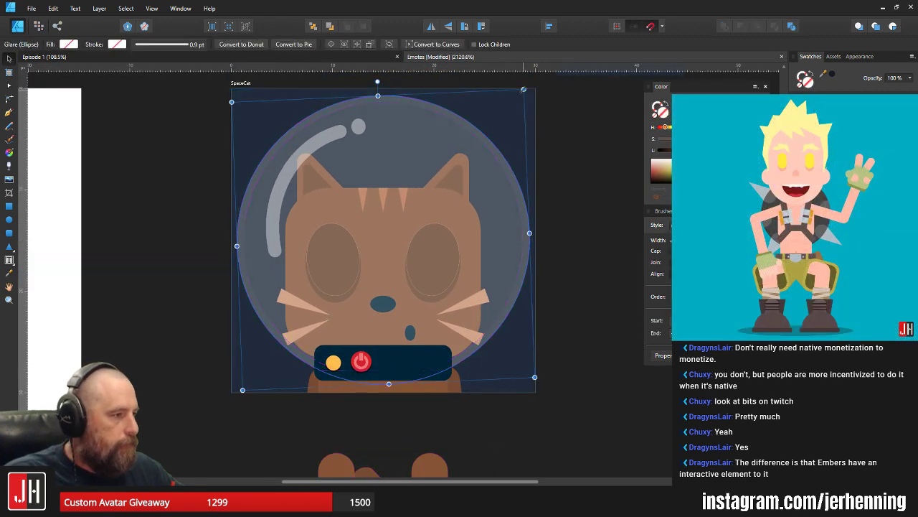
left_click_drag(523, 89, 545, 150)
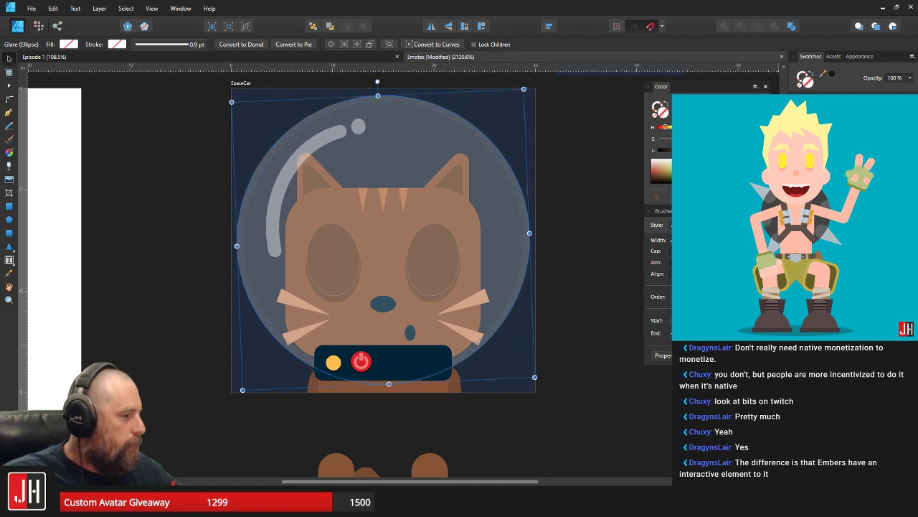
left_click(528, 152)
left_click_drag(535, 89, 522, 101)
left_click_drag(446, 212, 449, 209)
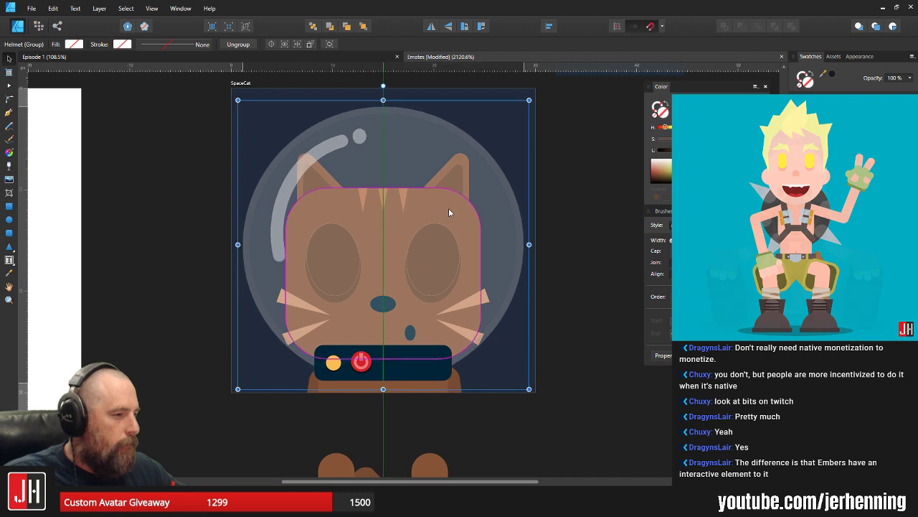
- Fine-tune the helmet's size and lower it until it snaps centred, then deselect
left_click_drag(528, 101, 522, 109)
left_click_drag(432, 172, 431, 173)
left_click_drag(520, 115, 515, 120)
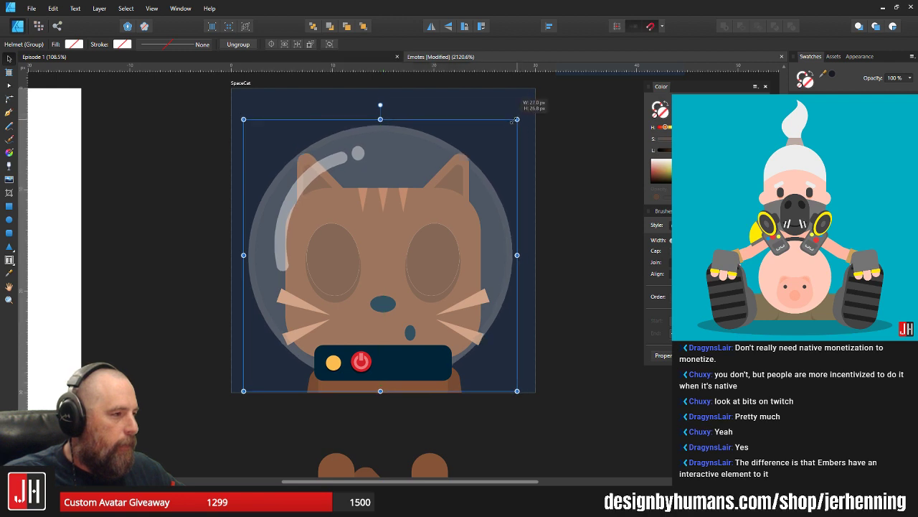
left_click_drag(389, 191, 391, 188)
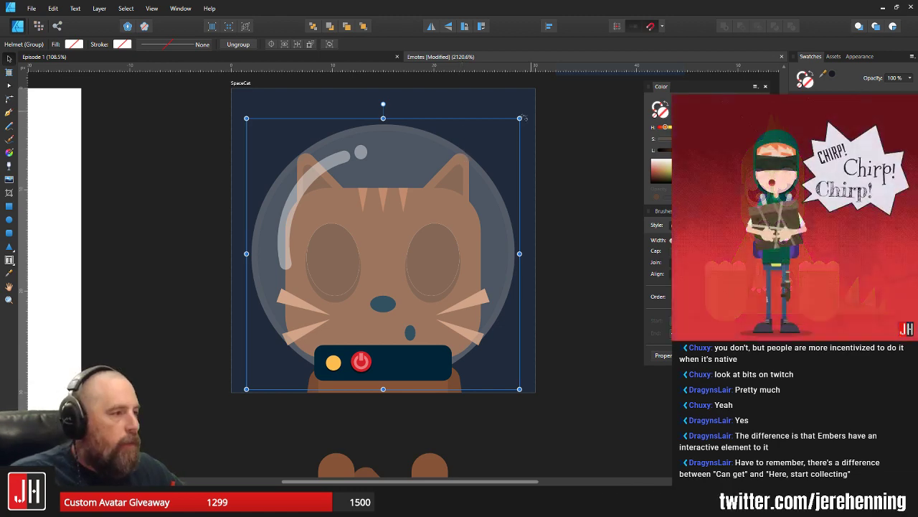
left_click_drag(519, 118, 523, 115)
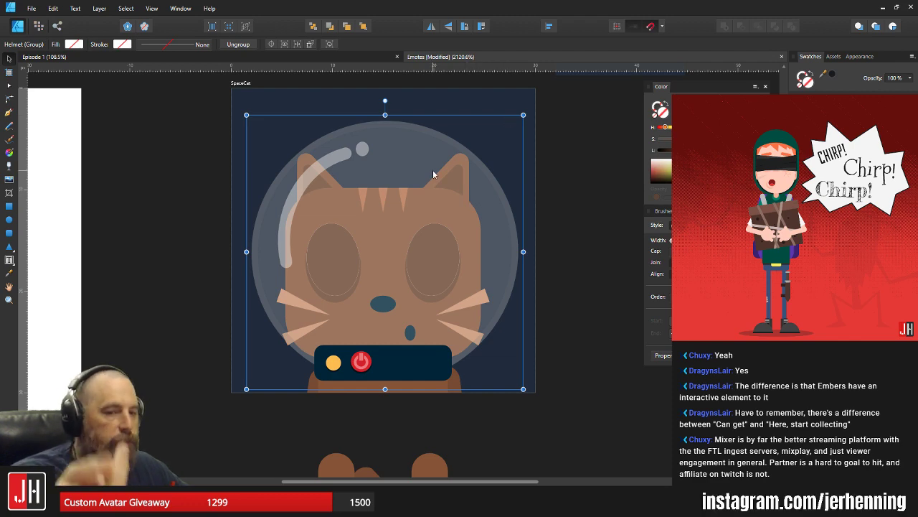
left_click_drag(418, 212, 412, 214)
left_click(556, 207)
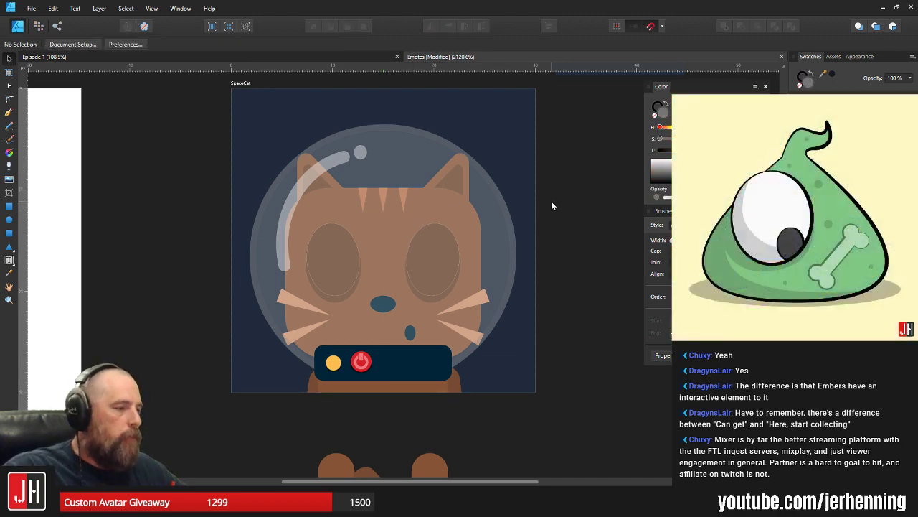
- Marquee-select all 13 SpaceCat pieces and group them with Ctrl+G
scroll(551, 206, "down", 5)
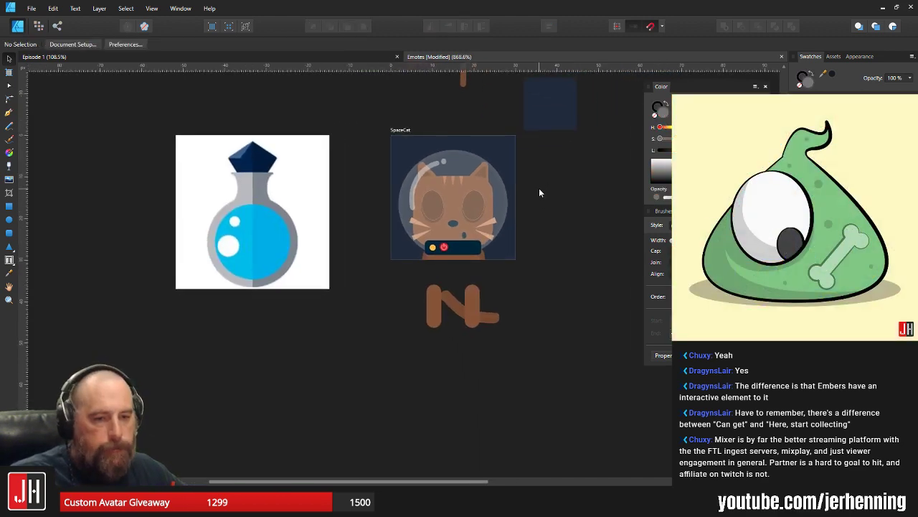
left_click_drag(371, 134, 541, 392)
scroll(502, 212, "up", 2)
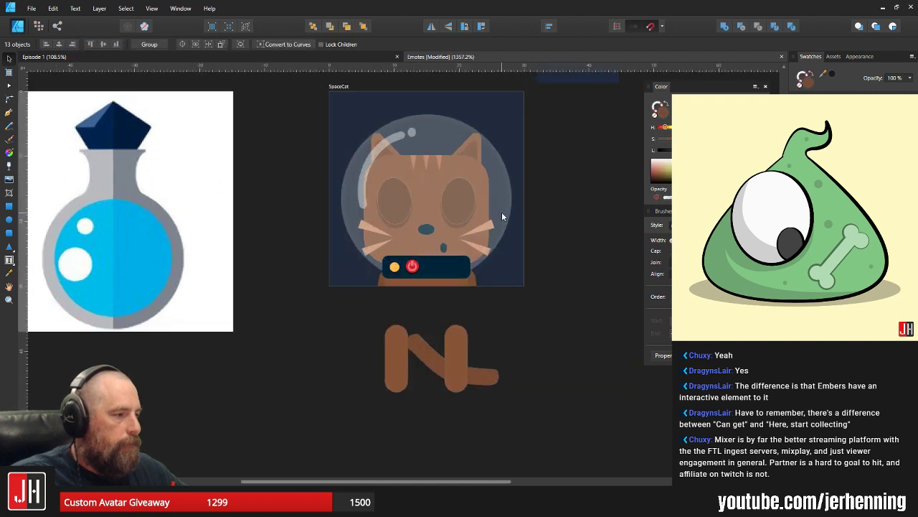
key("ctrl+g")
- Enlarge the cat group in two passes, re-centring it on the artboard, then deselect
left_click_drag(526, 92, 528, 91)
scroll(453, 207, "up", 2)
left_click_drag(453, 207, 447, 205)
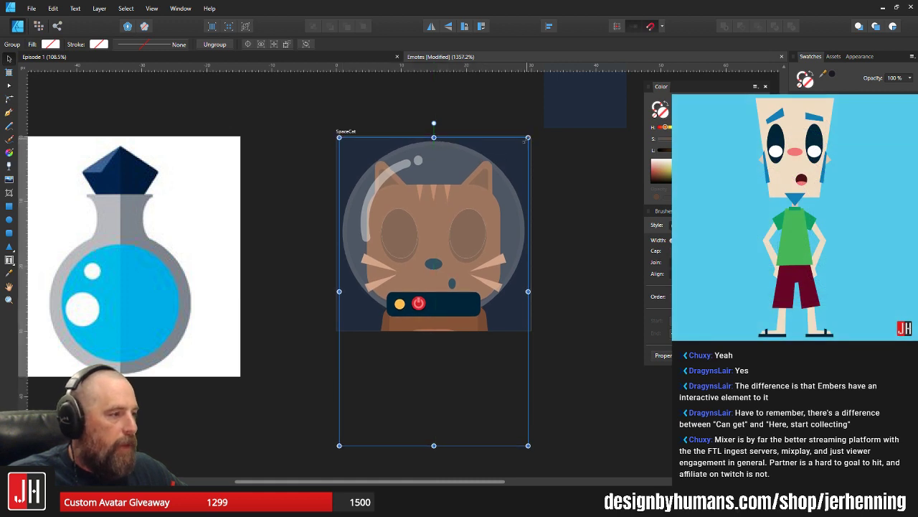
left_click_drag(528, 140, 531, 133)
left_click_drag(450, 172, 446, 178)
left_click(549, 175)
scroll(460, 213, "up", 3)
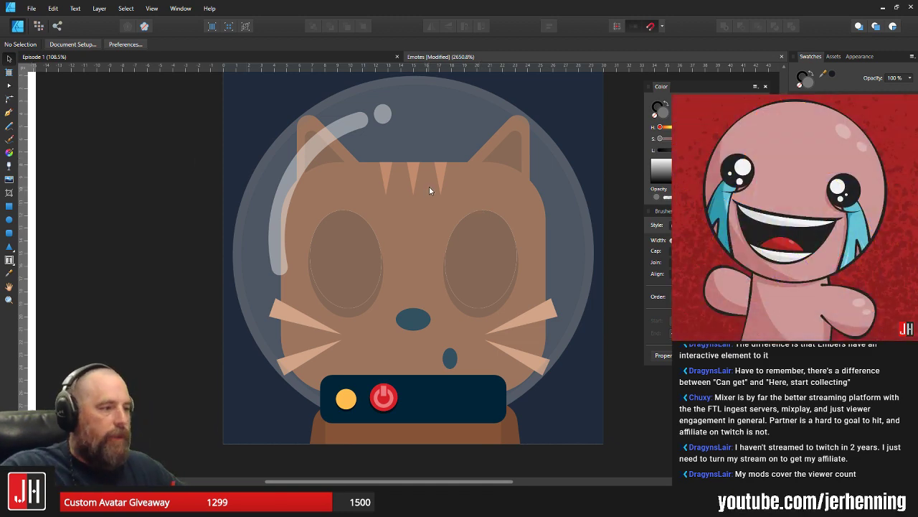
scroll(429, 190, "down", 3)
scroll(461, 219, "up", 2)
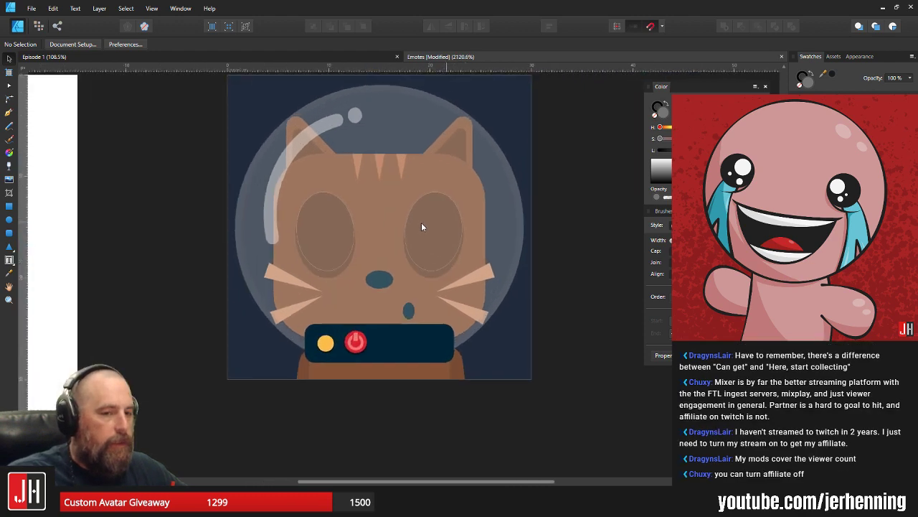
scroll(421, 227, "down", 2)
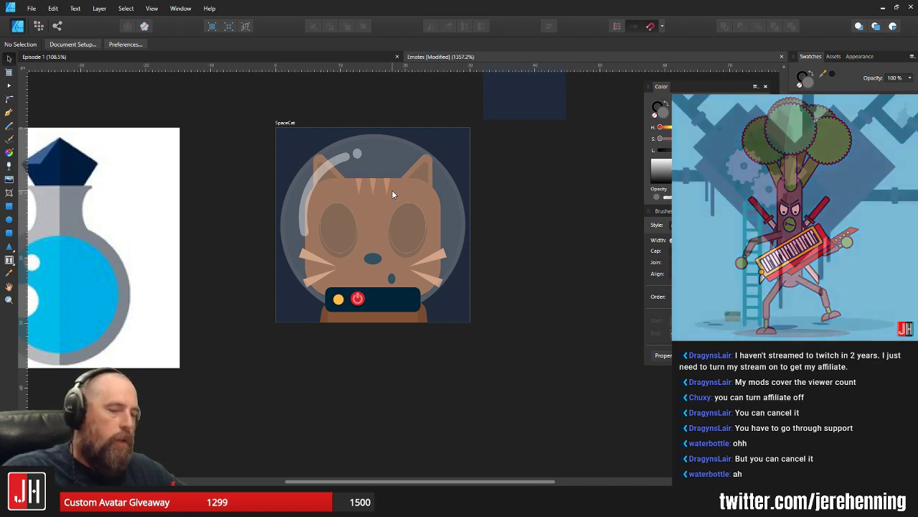
scroll(392, 192, "up", 2)
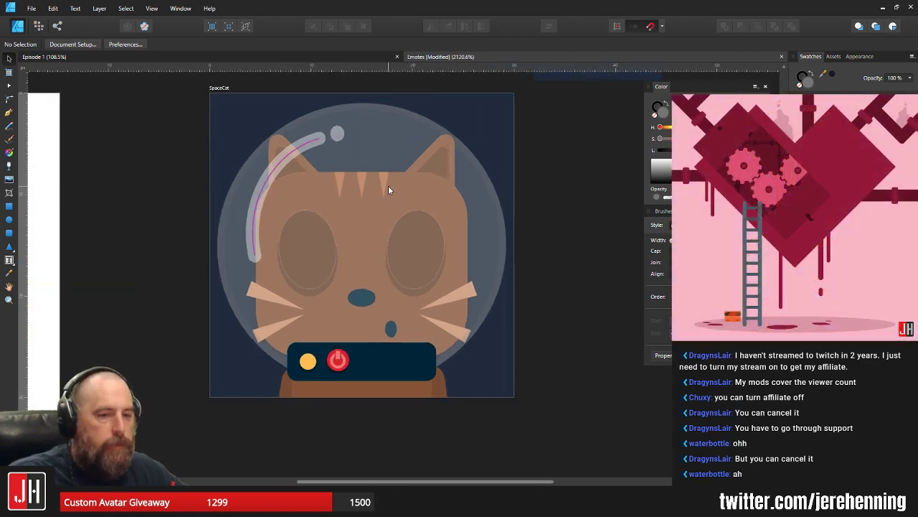
scroll(413, 192, "down", 1)
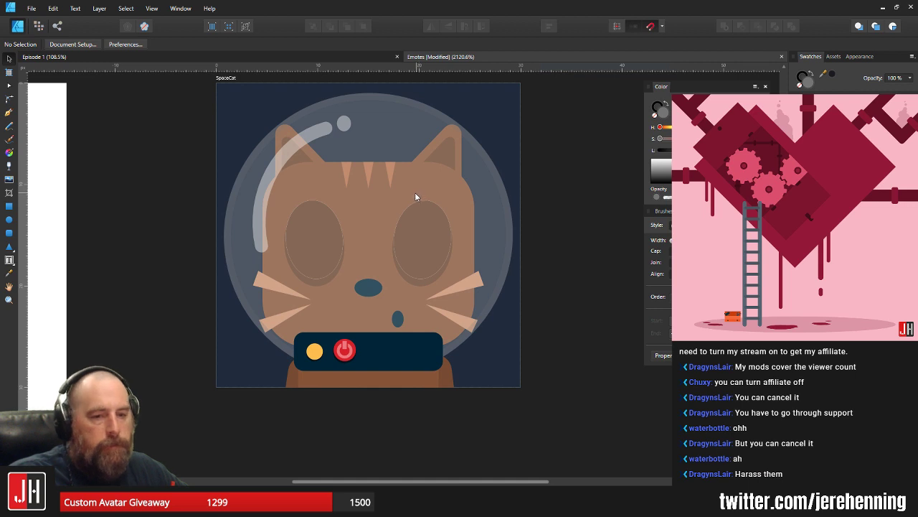
- Nudge the grouped cat until it snaps to the green centre guide, then deselect
left_click(414, 195)
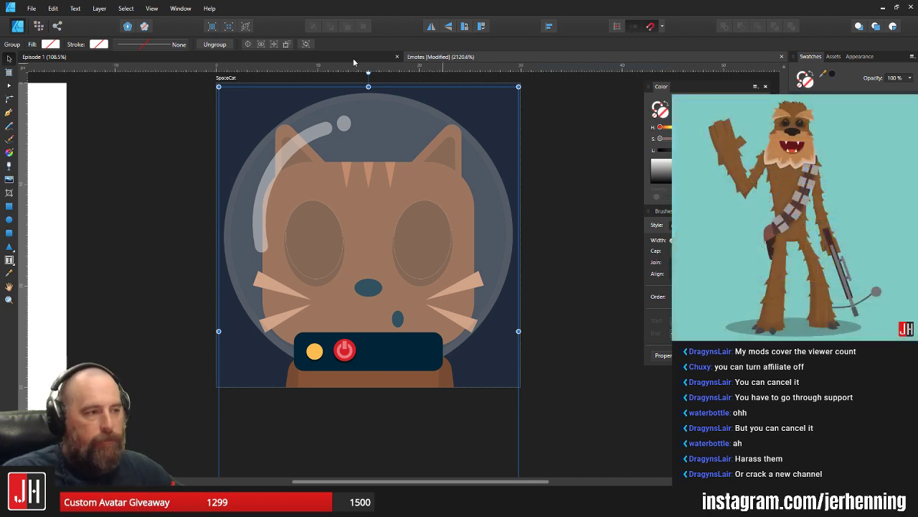
scroll(408, 264, "down", 3)
scroll(426, 256, "up", 3)
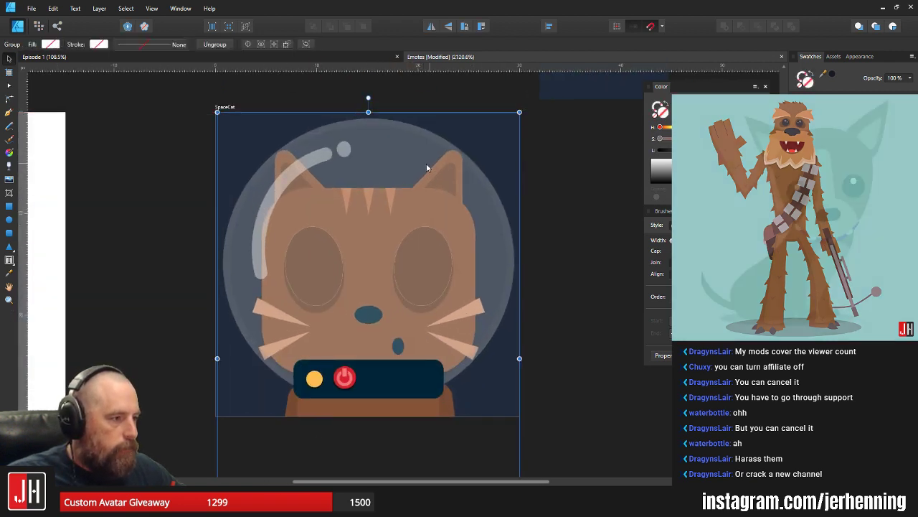
left_click_drag(427, 168, 428, 166)
left_click(559, 182)
scroll(544, 244, "down", 3)
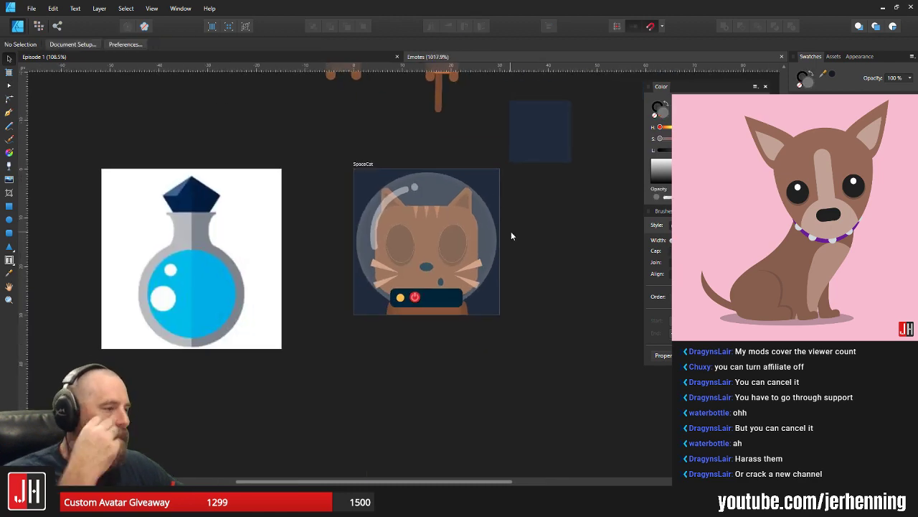
scroll(507, 233, "right", 1)
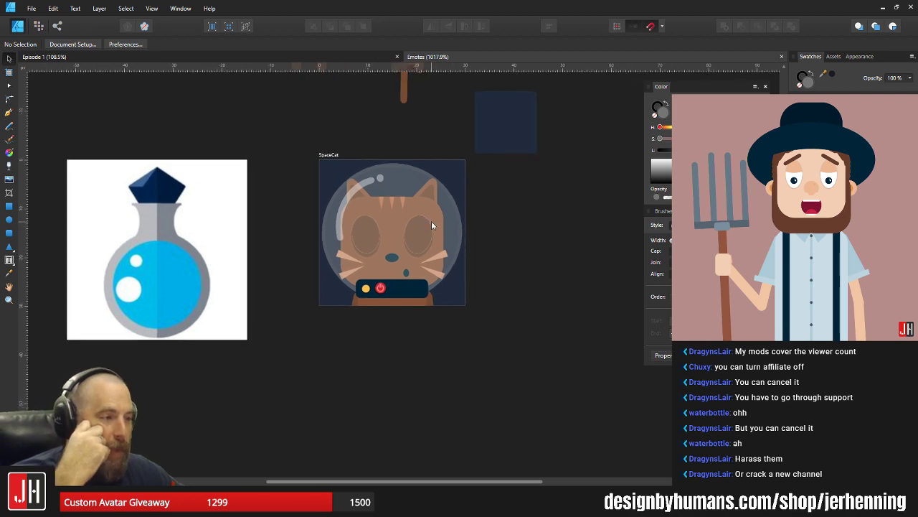
- Compare the helmet circle's rim edit with undo and redo, reverting the lighter glass
scroll(433, 227, "right", 1)
scroll(433, 227, "down", 1)
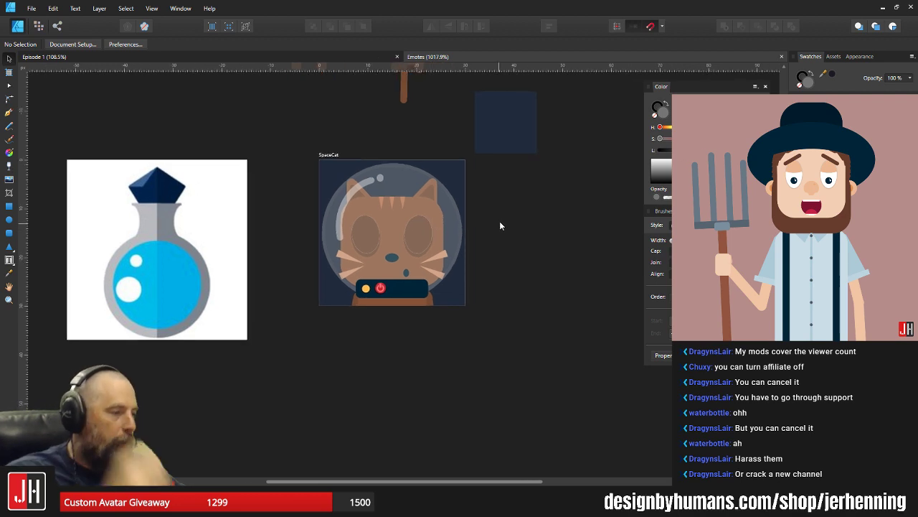
scroll(468, 205, "up", 3)
left_click(490, 189)
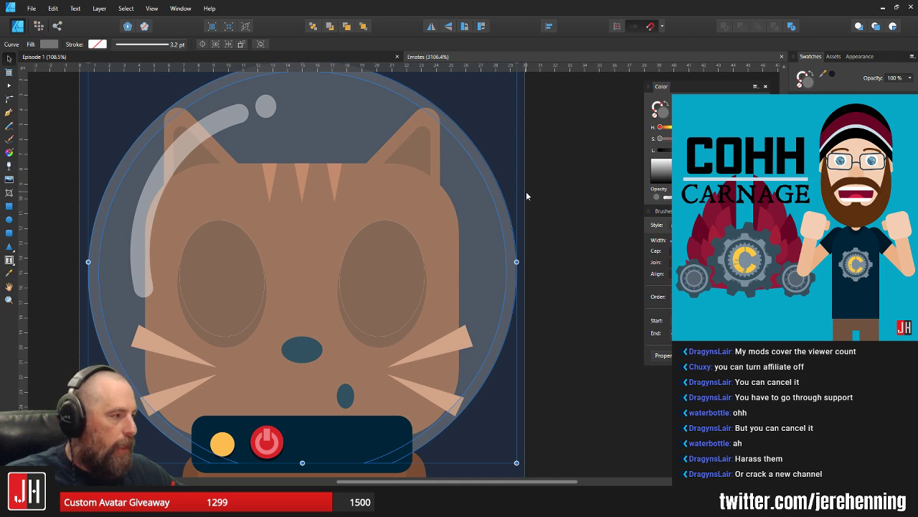
key("ctrl+z")
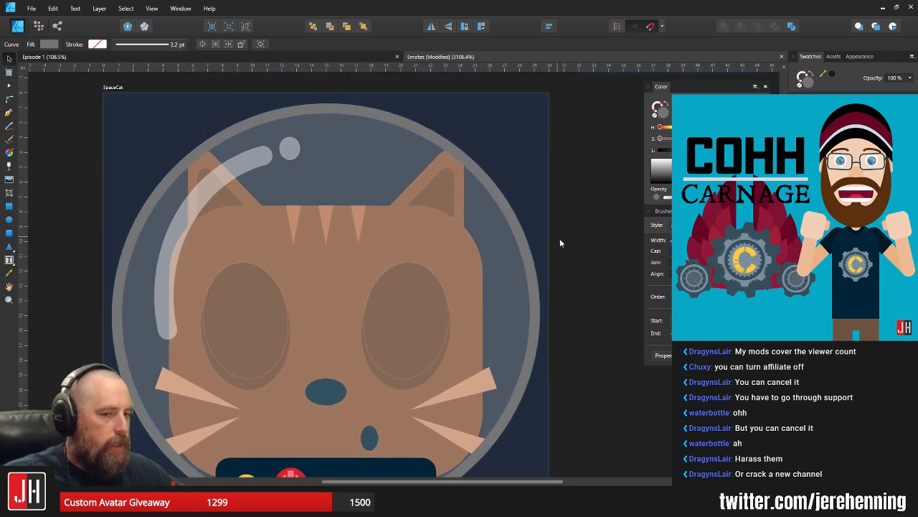
key("ctrl+z")
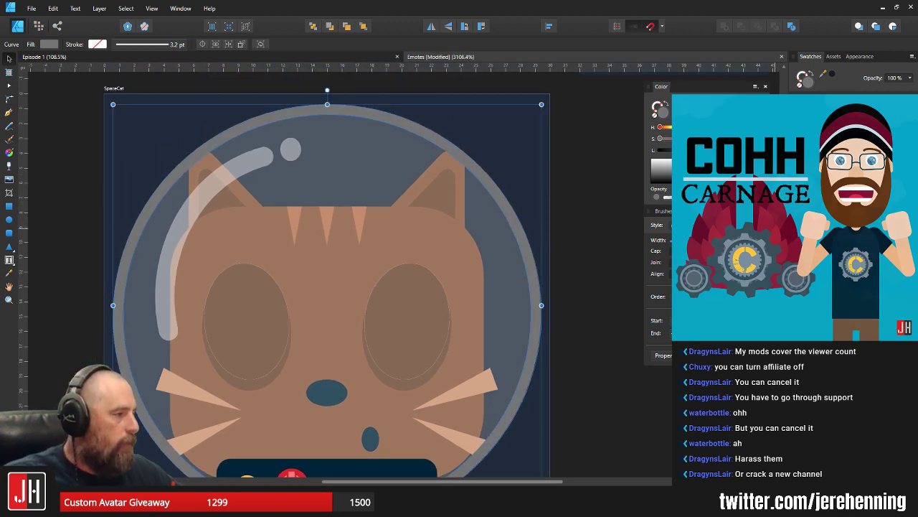
key("ctrl+z")
key("ctrl+z")
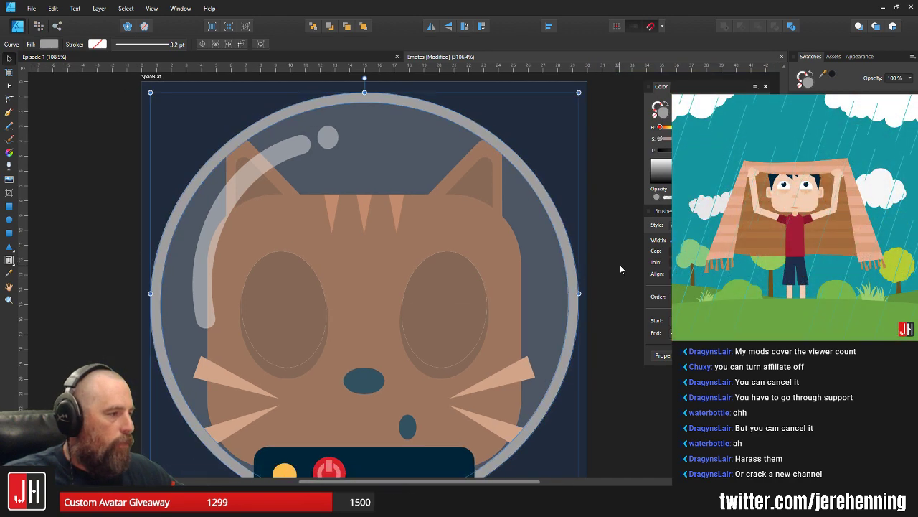
key("ctrl+z")
scroll(451, 295, "up", 1)
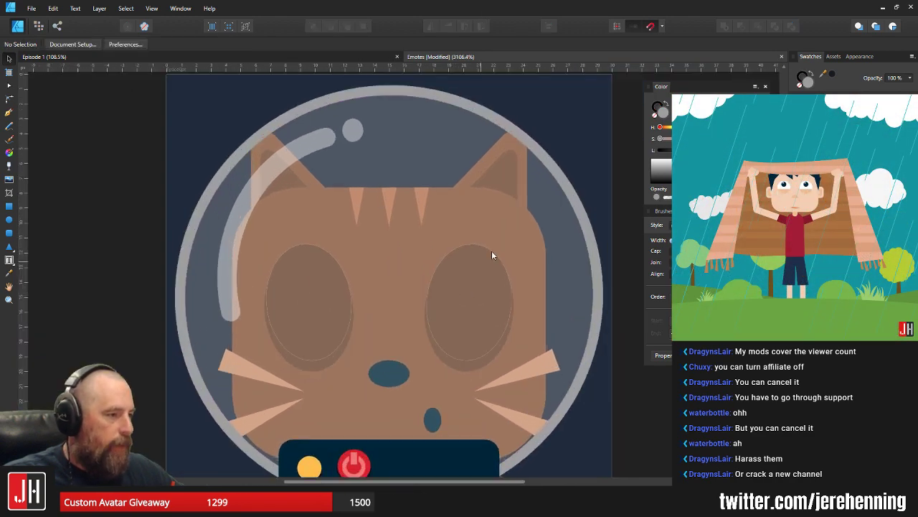
key("ctrl+shift+z")
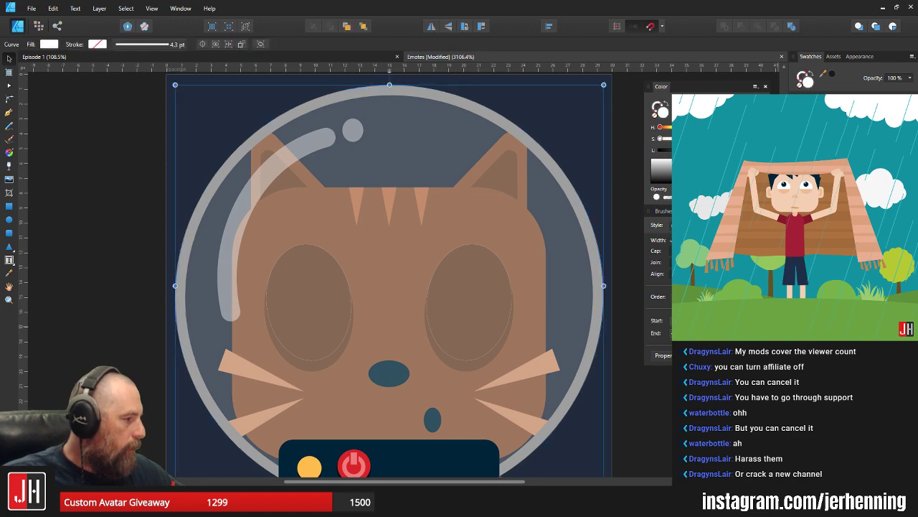
key("ctrl+shift+z")
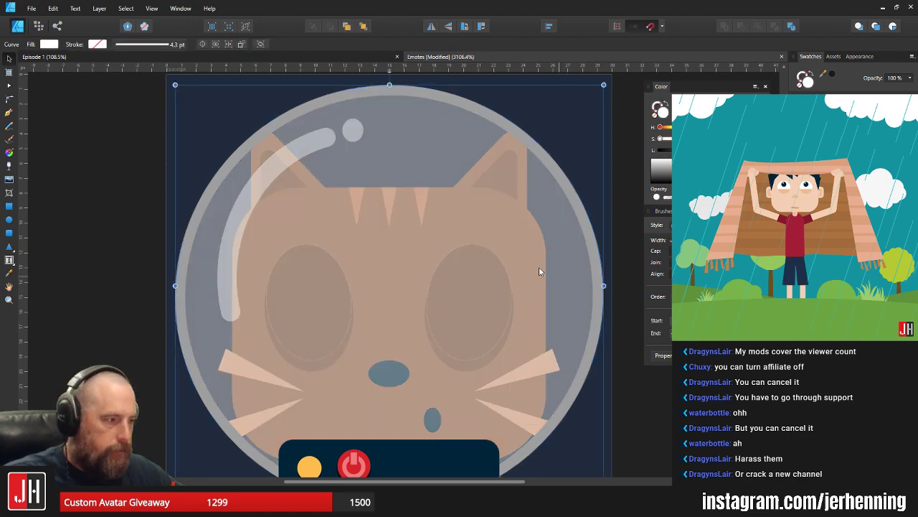
key("ctrl+z")
scroll(502, 249, "down", 2)
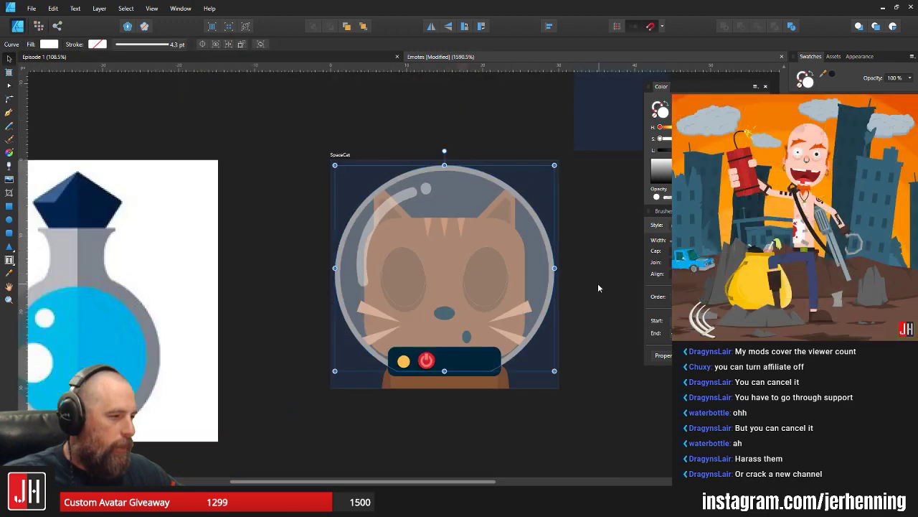
left_click(598, 283)
- Select the glare arc with its small dot and adjust their transparency
scroll(538, 292, "up", 1)
scroll(445, 175, "up", 1)
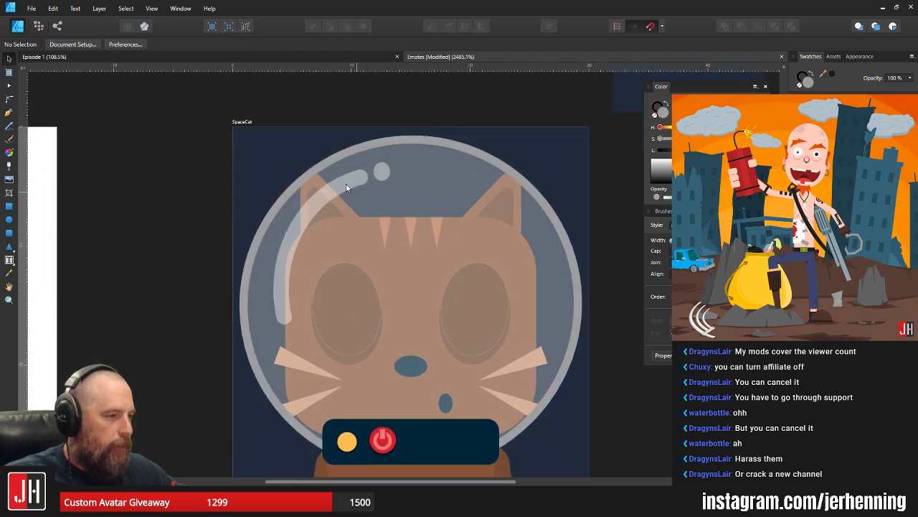
left_click(498, 279)
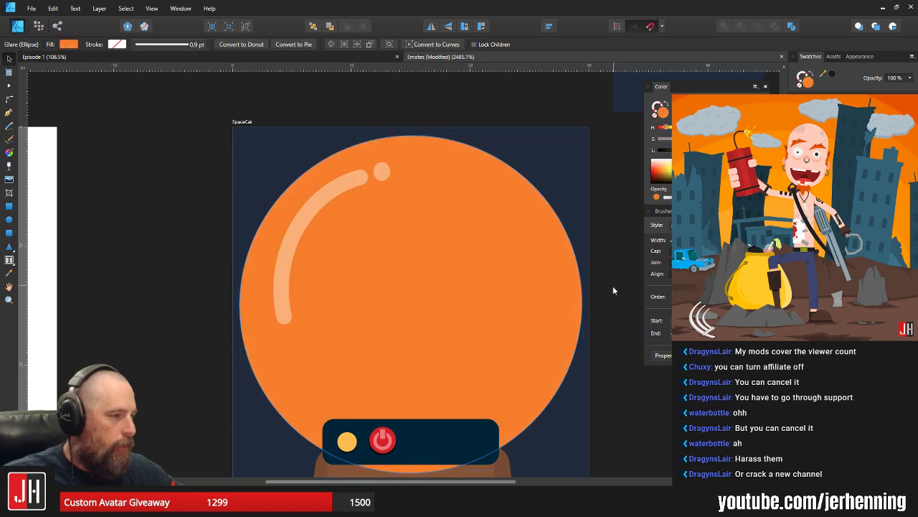
left_click(616, 284)
left_click(347, 206)
scroll(359, 179, "up", 2)
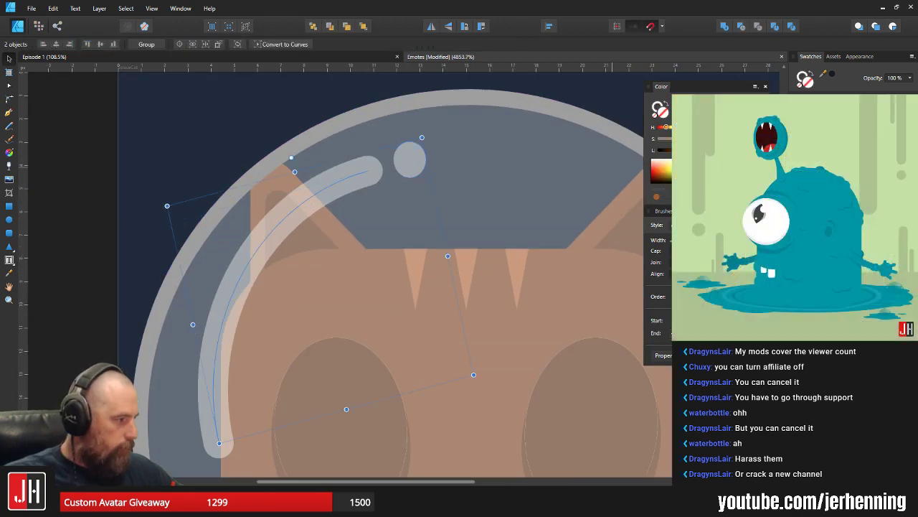
key("y")
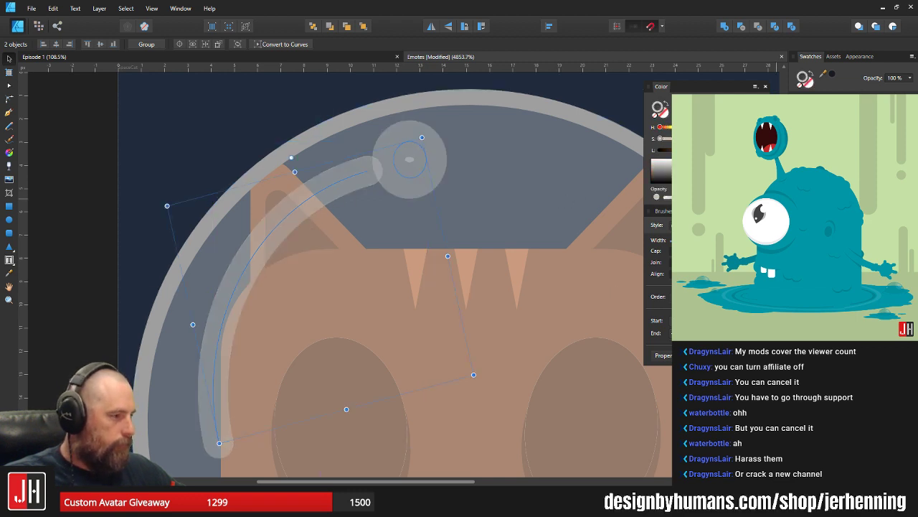
scroll(487, 217, "down", 4)
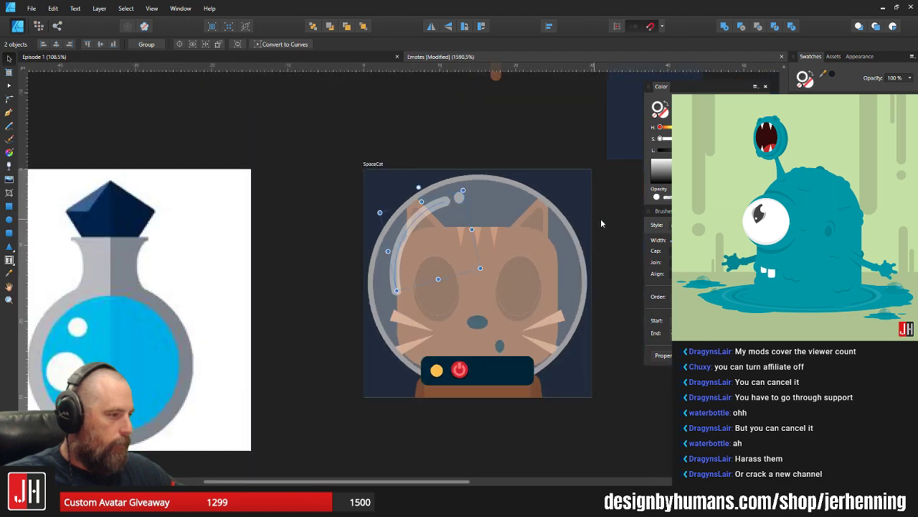
left_click(600, 218)
scroll(586, 249, "down", 3)
scroll(455, 262, "up", 4)
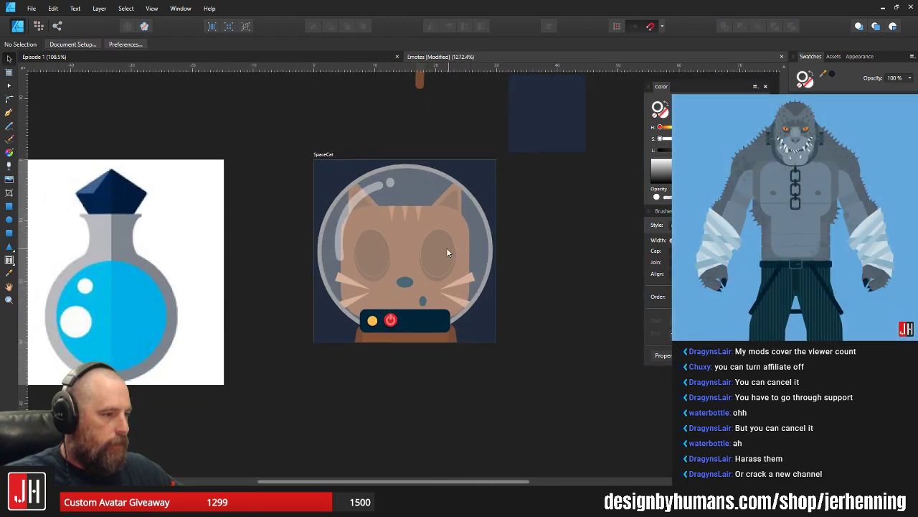
- In Moho, undo the pixel cat image, then return to Affinity Designer
key("alt+Tab")
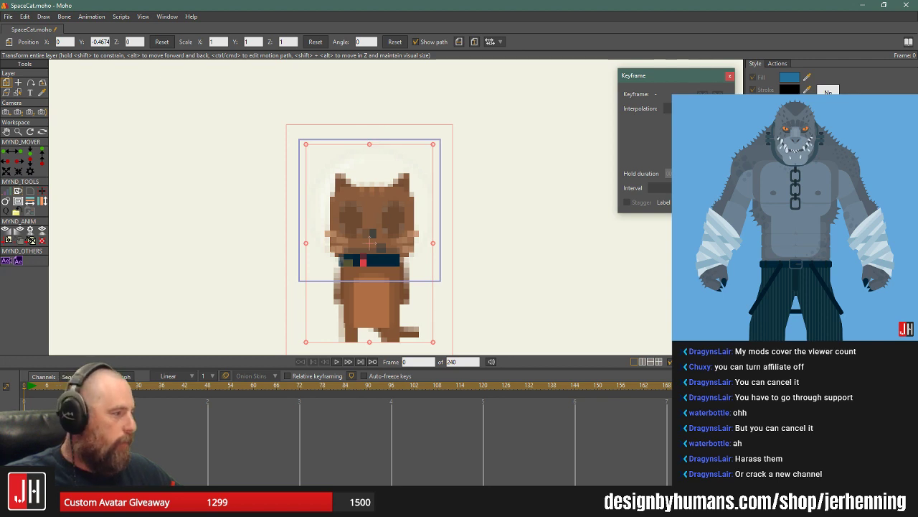
key("ctrl+z")
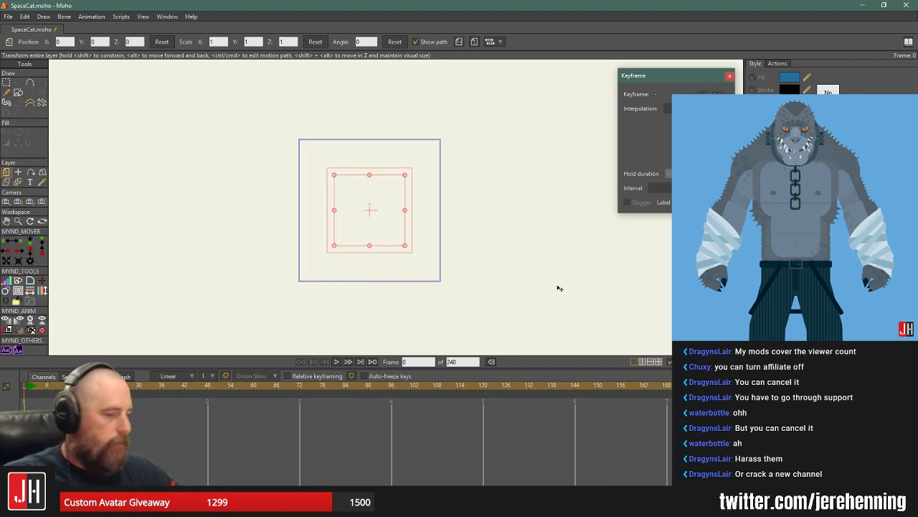
key("alt+Tab")
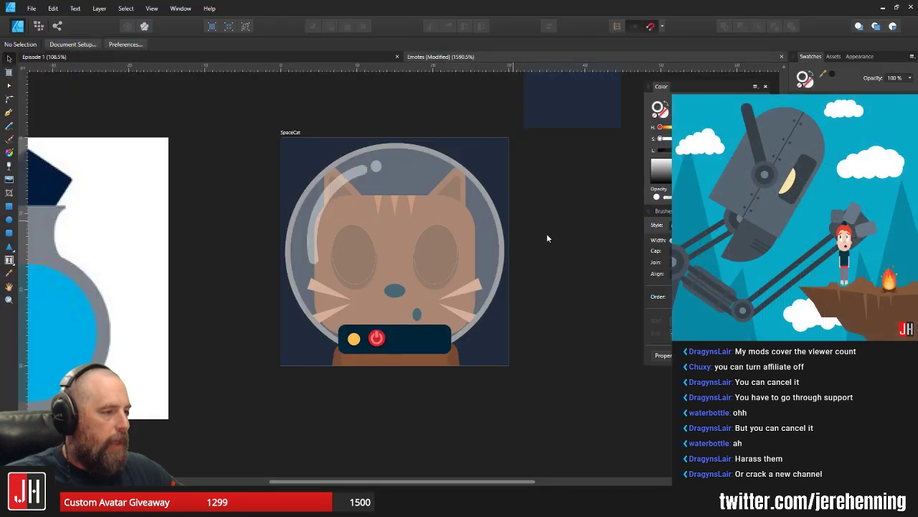
scroll(402, 358, "up", 2)
scroll(407, 270, "down", 2)
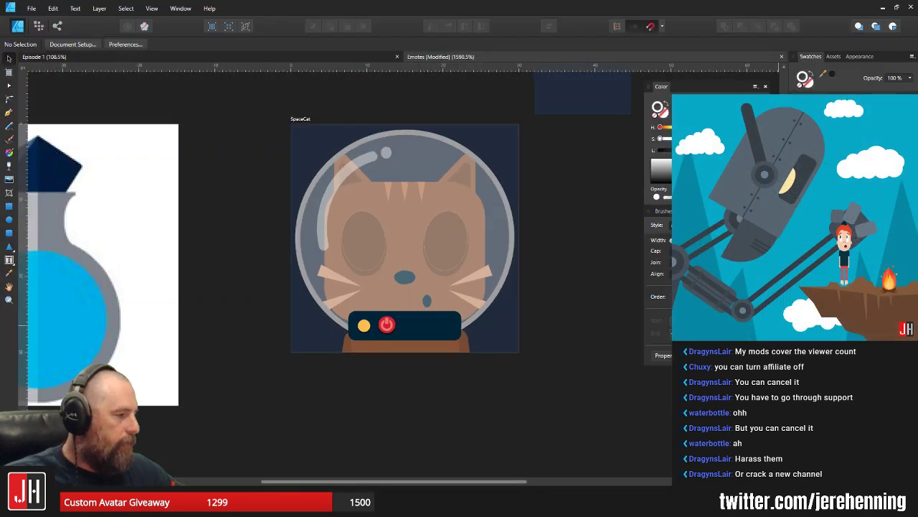
scroll(446, 231, "down", 4)
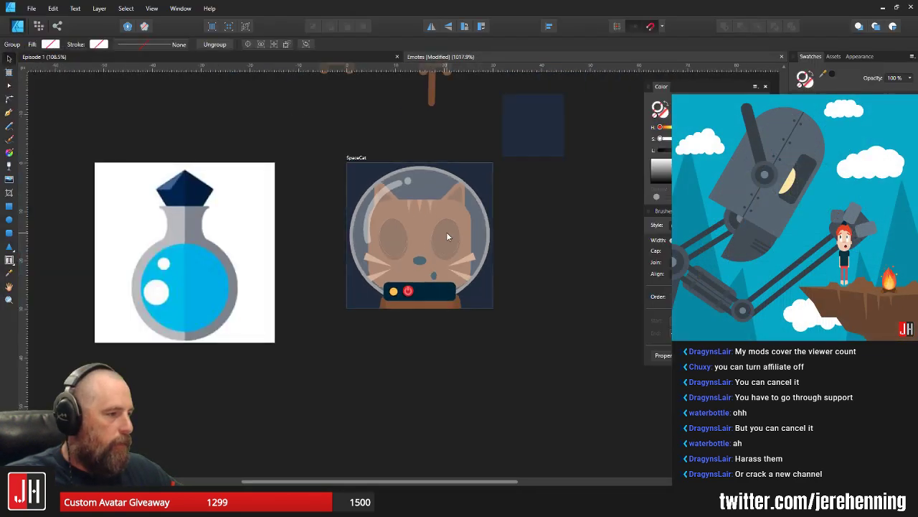
scroll(509, 265, "up", 1)
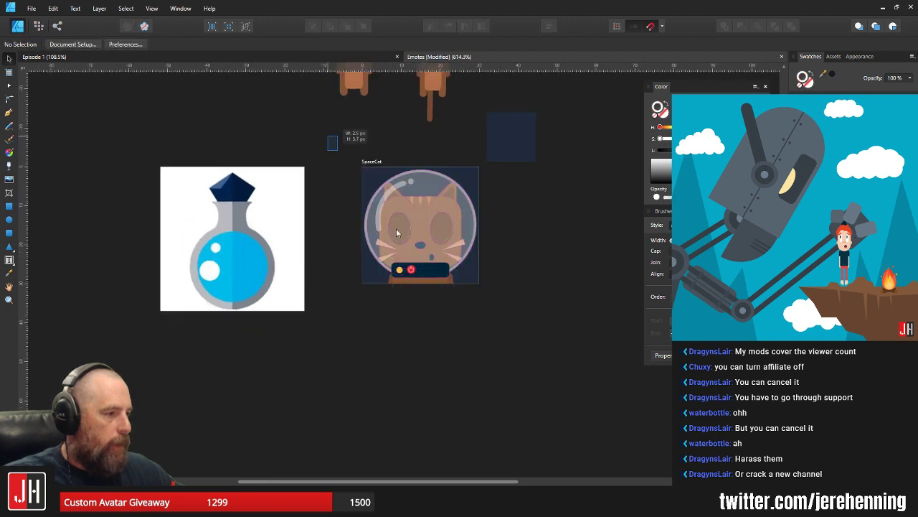
left_click_drag(329, 138, 508, 414)
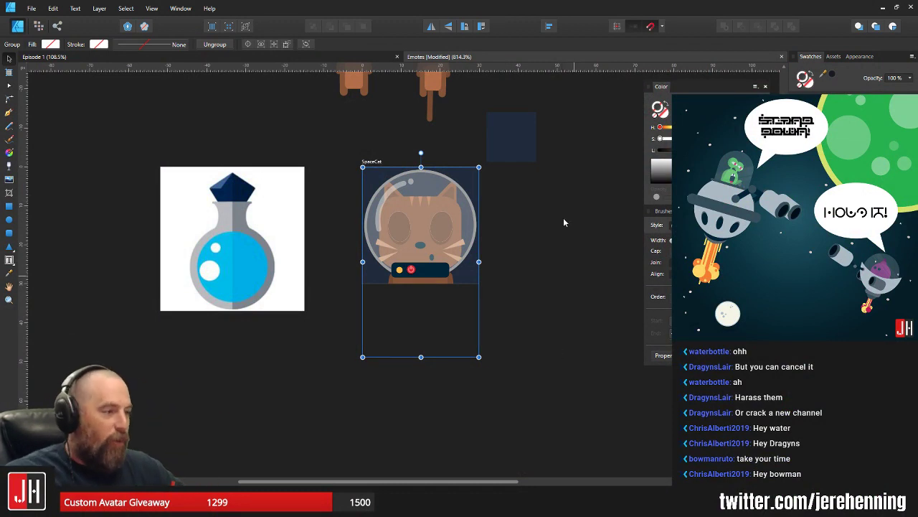
- Select the SpaceCat group and create a new document from the clipboard
scroll(429, 195, "up", 2)
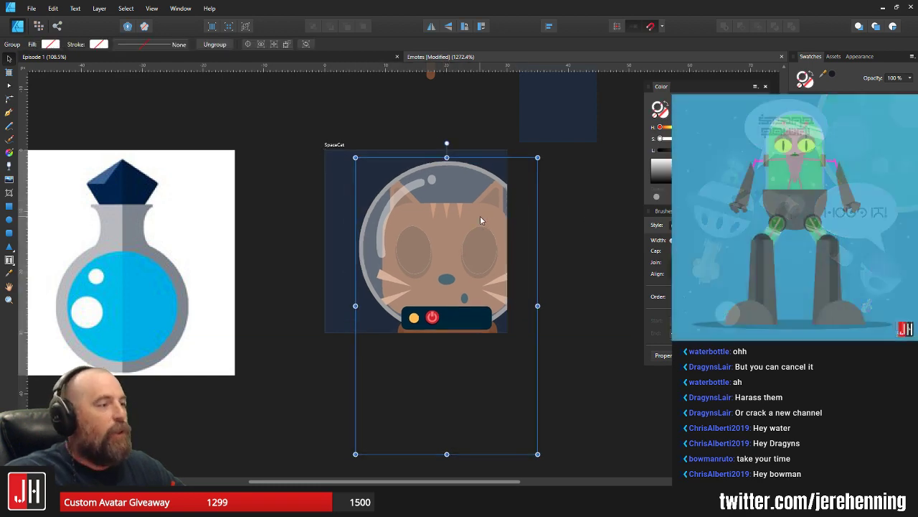
left_click(558, 213)
scroll(441, 204, "up", 3)
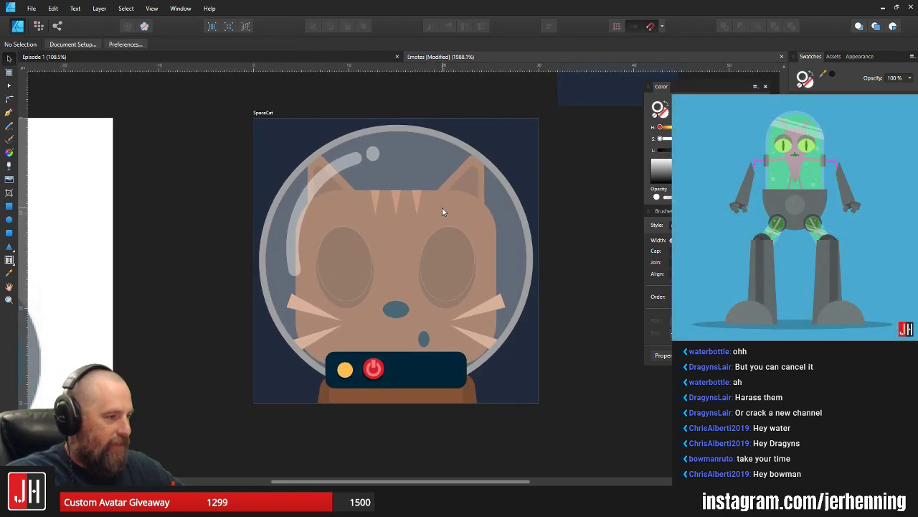
scroll(442, 207, "down", 1)
scroll(508, 241, "right", 1)
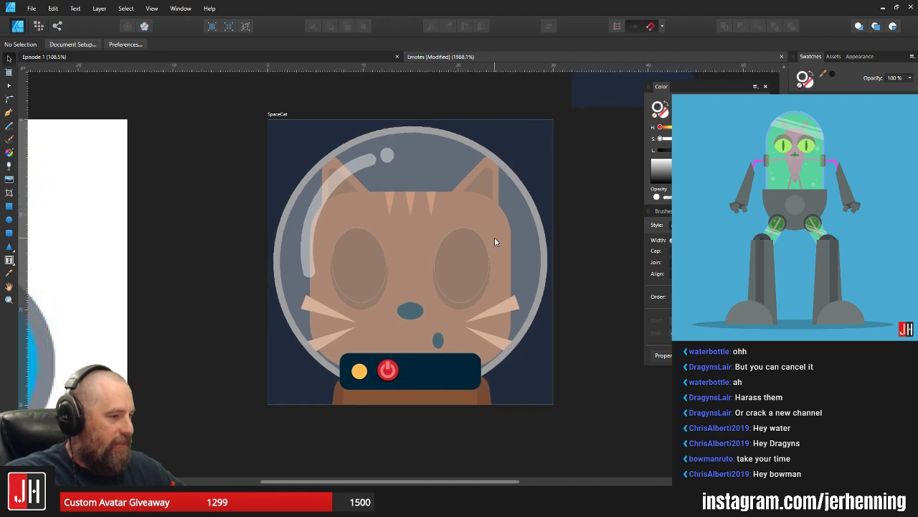
left_click(480, 242)
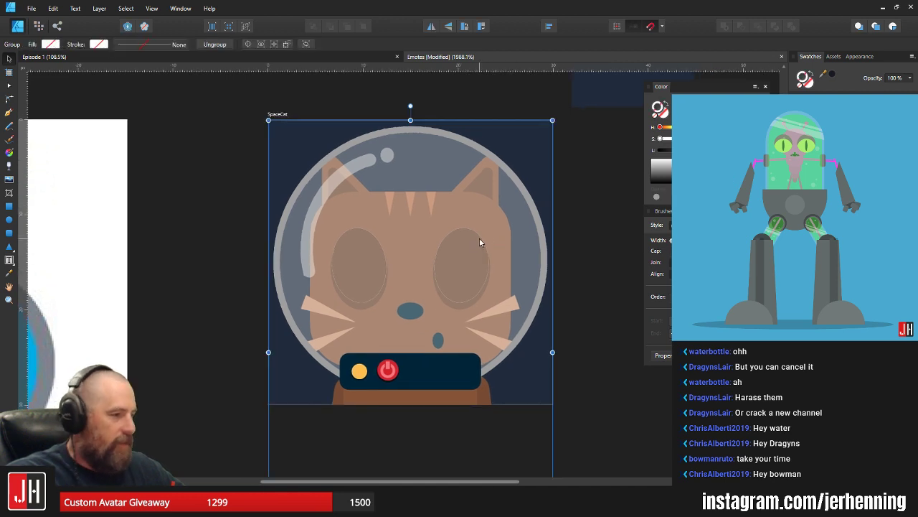
left_click(31, 8)
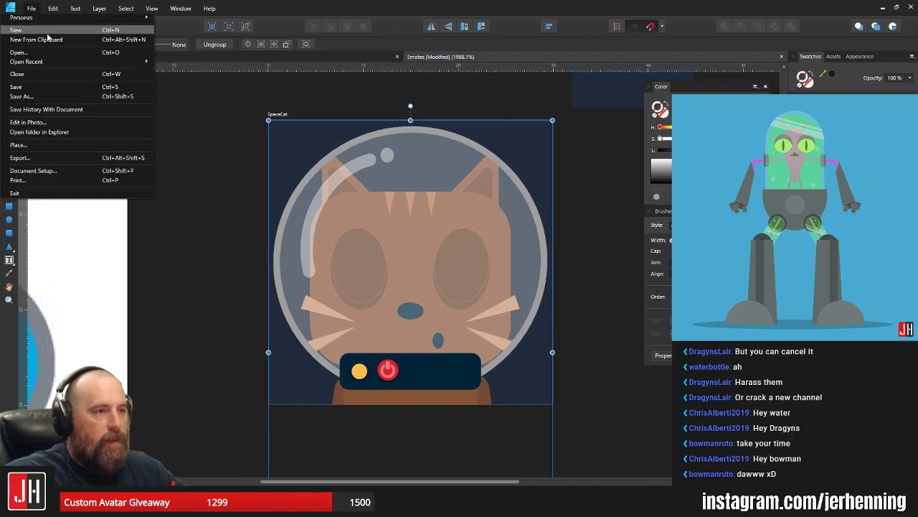
left_click(274, 83)
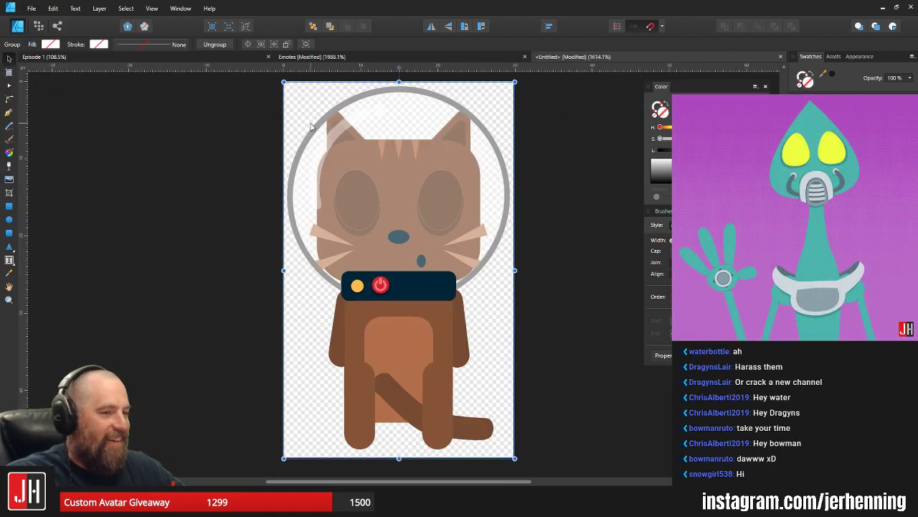
- In the new document, send both legs and the tail behind the belly
left_click(531, 166)
scroll(546, 172, "down", 2)
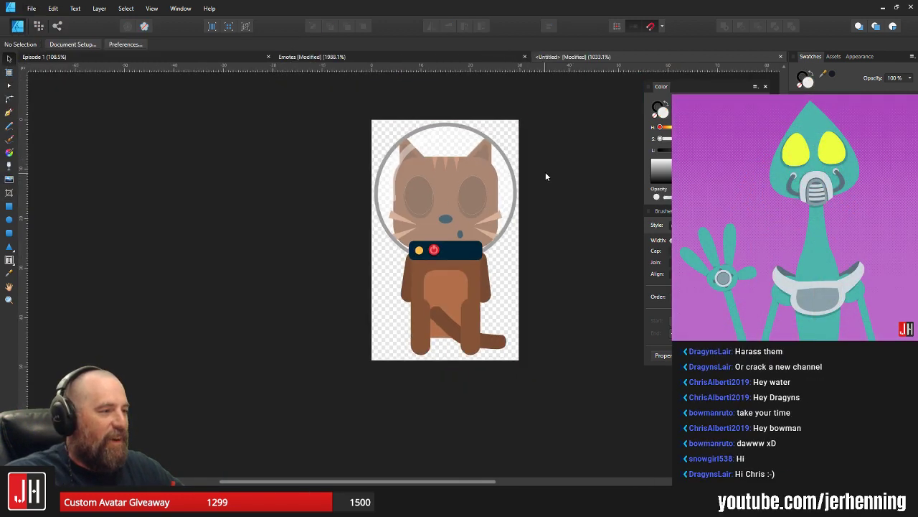
left_click_drag(545, 171, 509, 187)
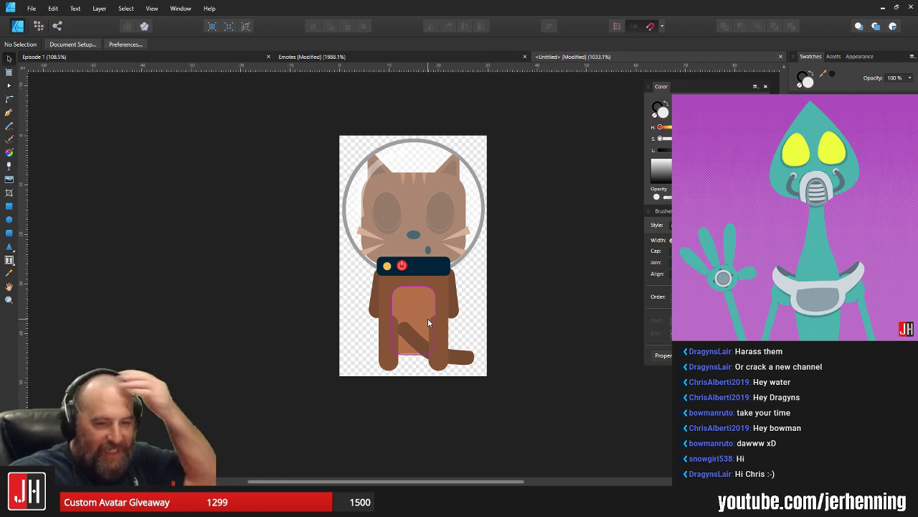
scroll(432, 357, "up", 2)
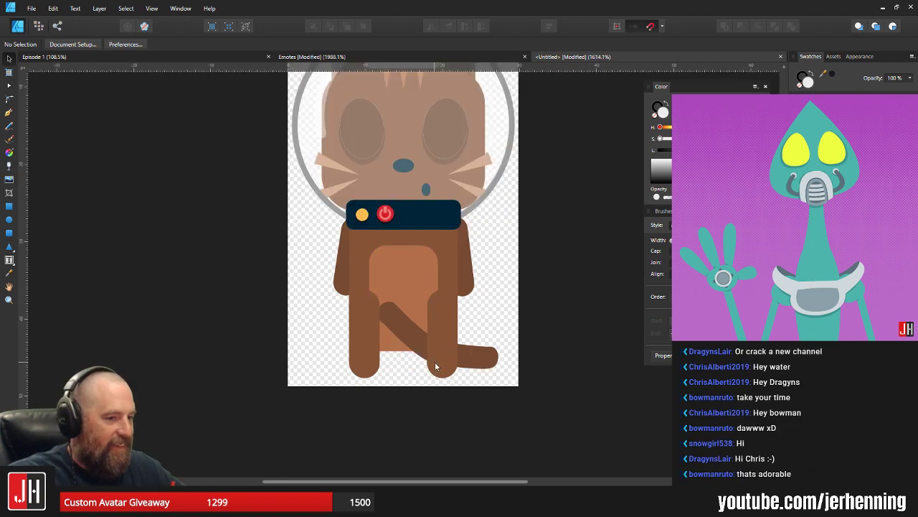
scroll(414, 335, "up", 3)
left_click(462, 295)
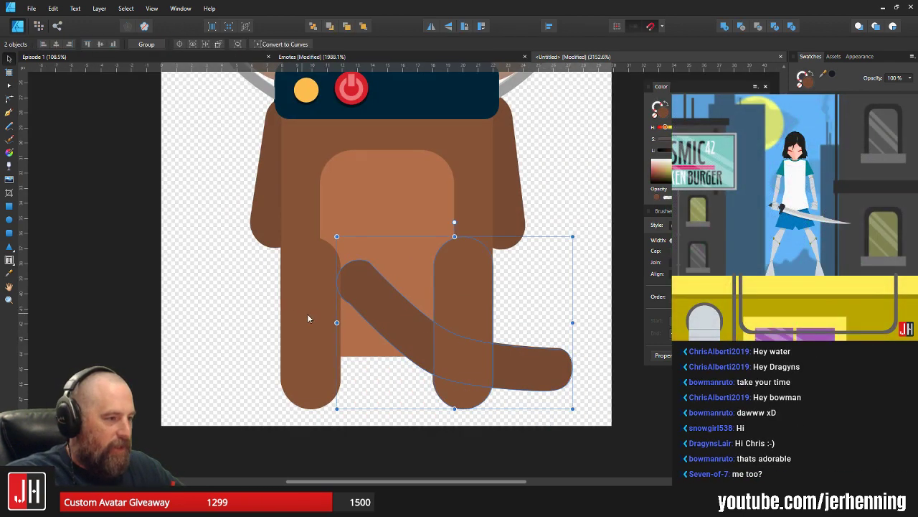
key("ctrl+shift+[")
scroll(310, 318, "down", 4)
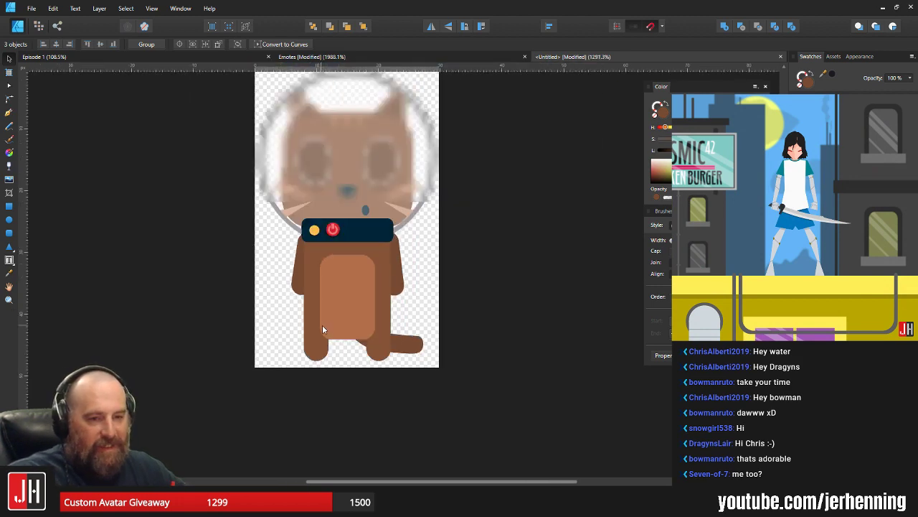
left_click(471, 230)
- Begin saving the new document, then cancel without writing a file
key("ctrl+s")
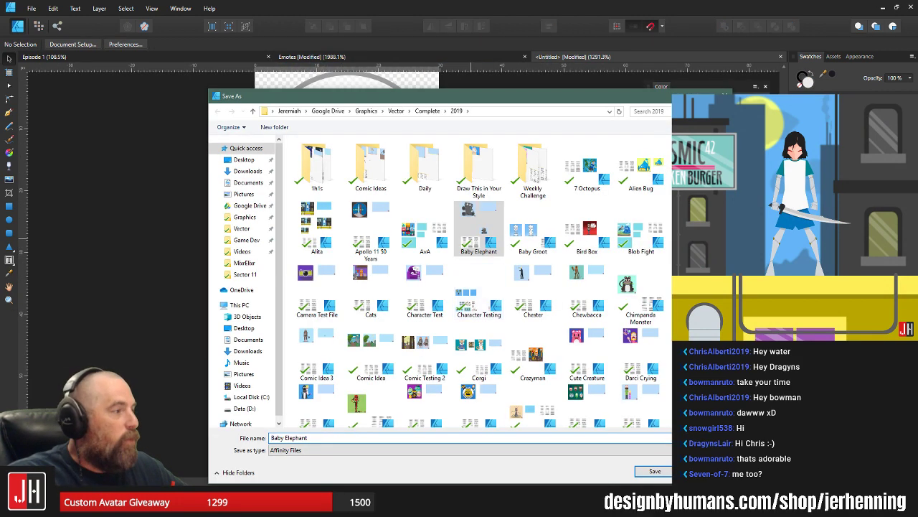
key("Escape")
scroll(233, 180, "down", 1)
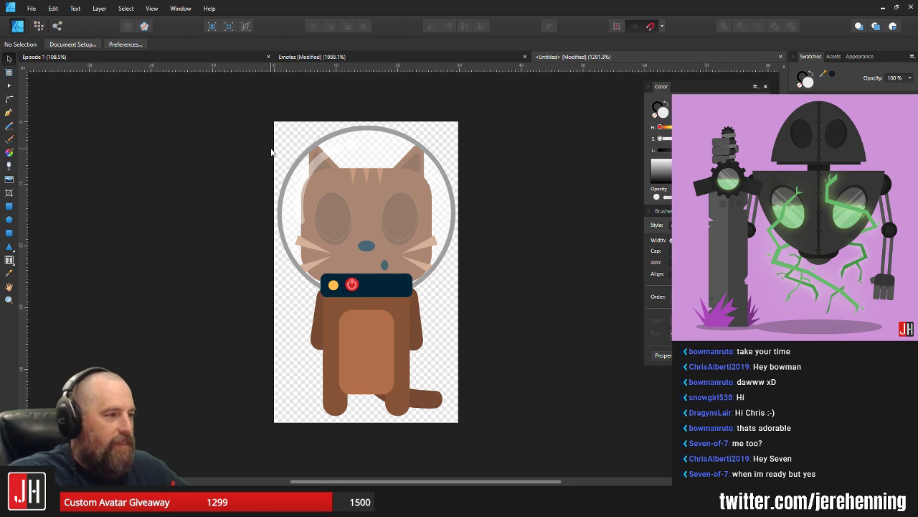
scroll(387, 165, "up", 2)
scroll(388, 167, "down", 1)
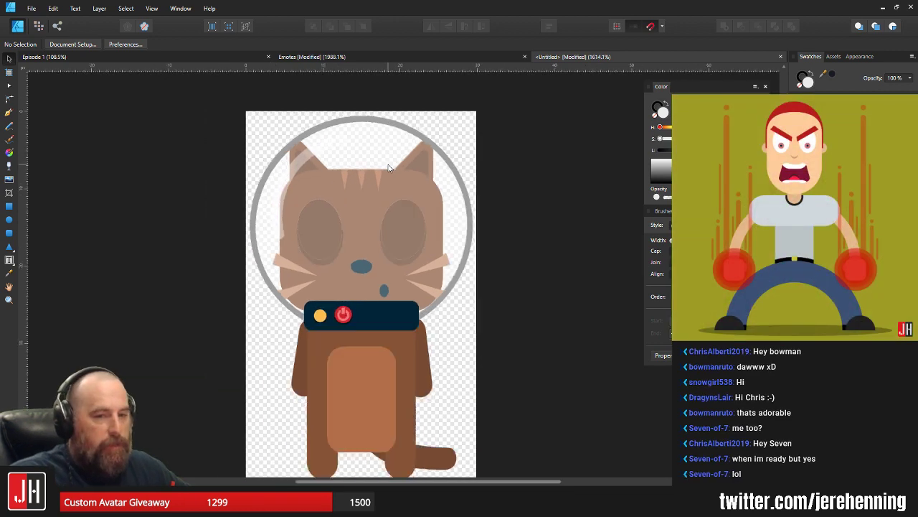
scroll(388, 168, "down", 2)
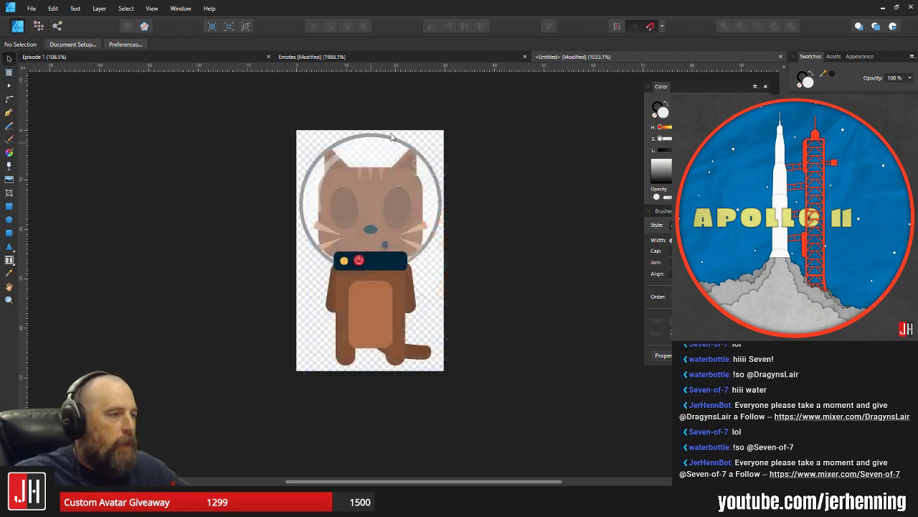
- Export as PSD, overwrite the existing SpaceCat.psd, and switch to the Moho window
left_click(31, 9)
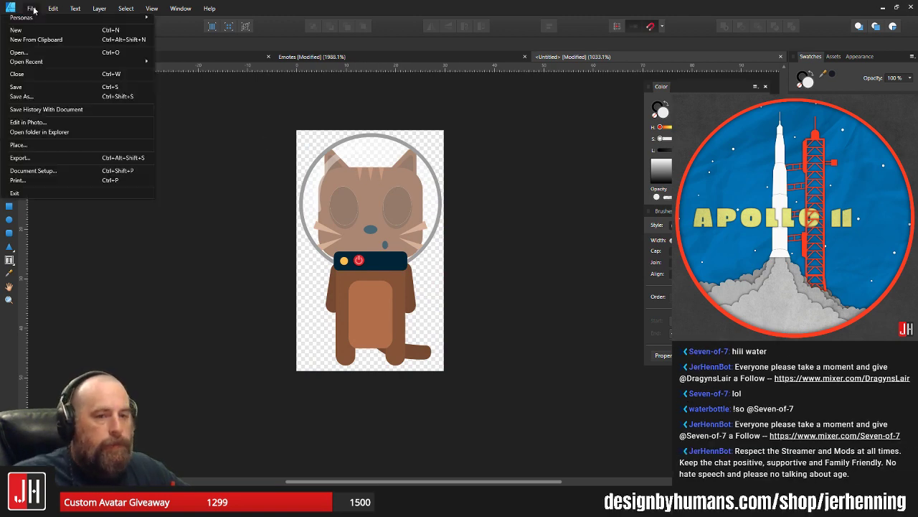
left_click(79, 157)
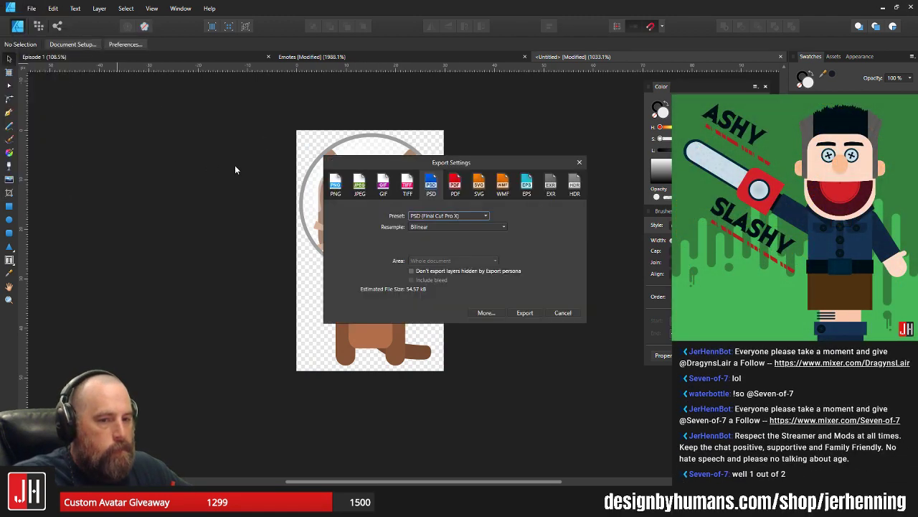
left_click(524, 314)
double_click(315, 155)
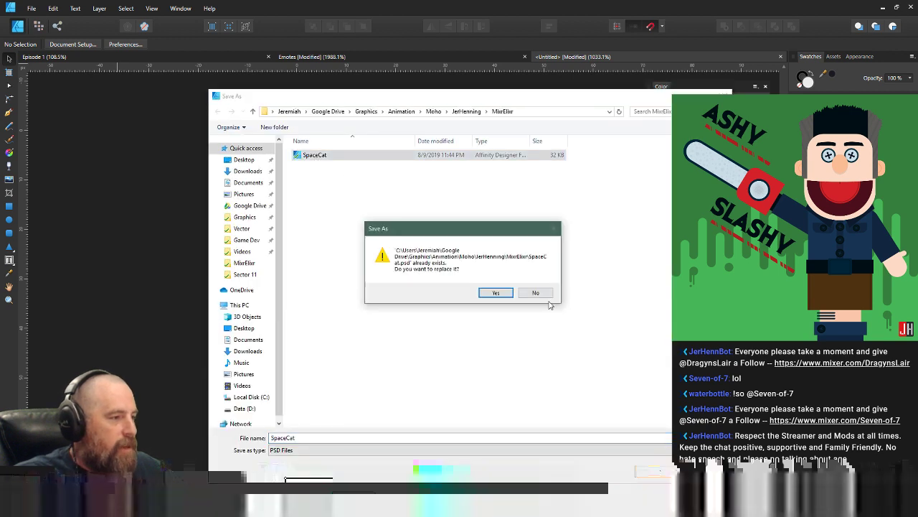
left_click(495, 293)
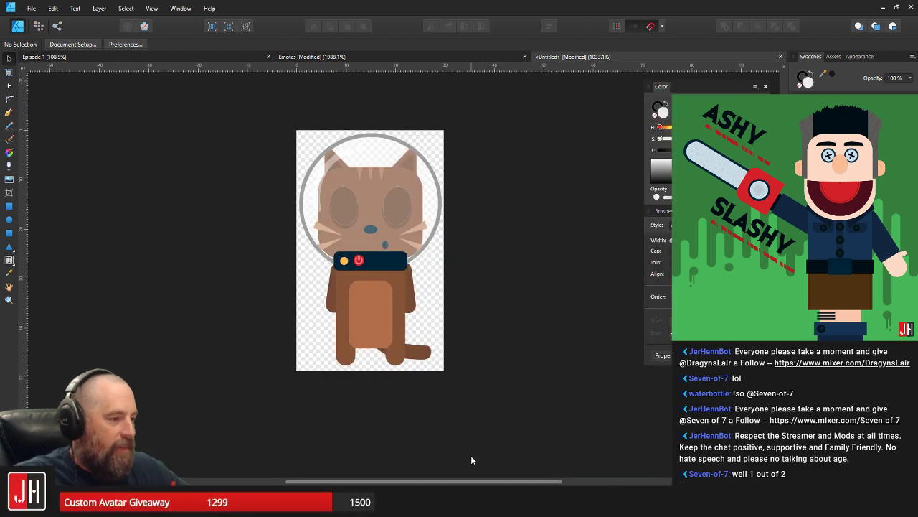
key("alt+Tab")
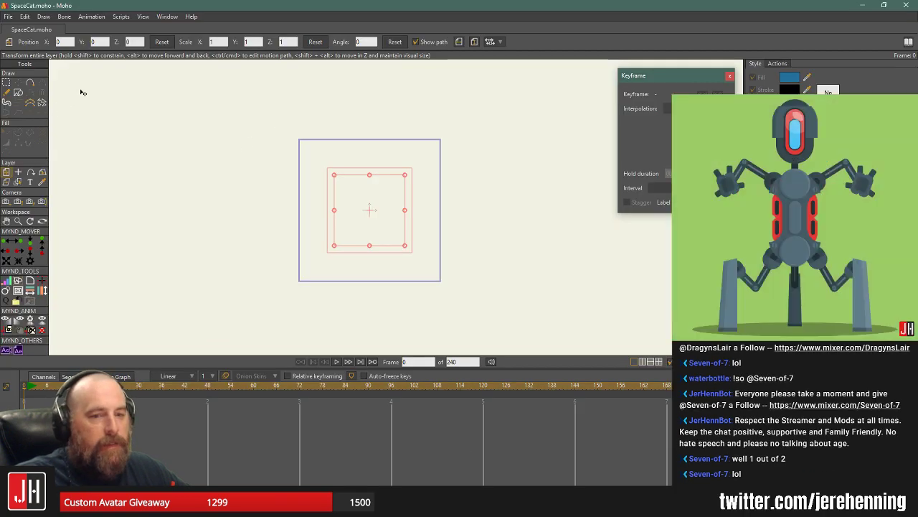
- General Import the SpaceCat Affinity Designer file, importing its layers individually
left_click(9, 16)
mouse_move(129, 179)
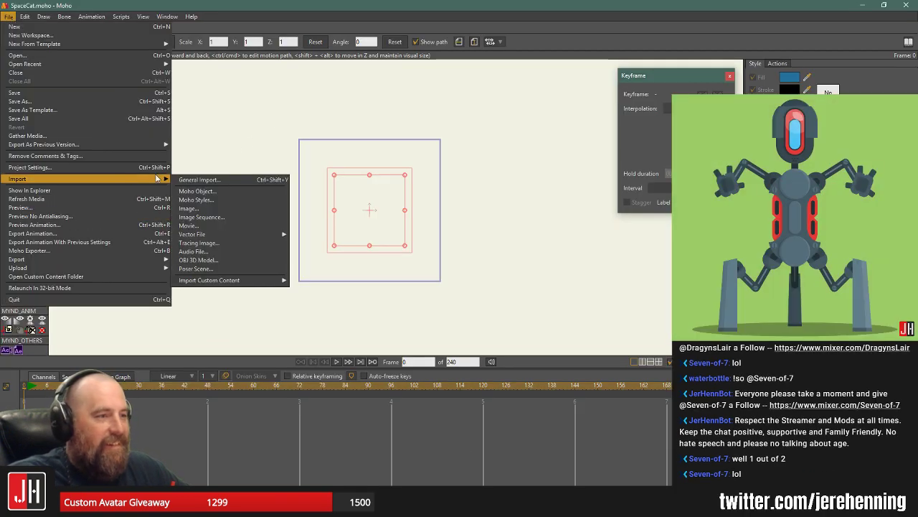
left_click(212, 180)
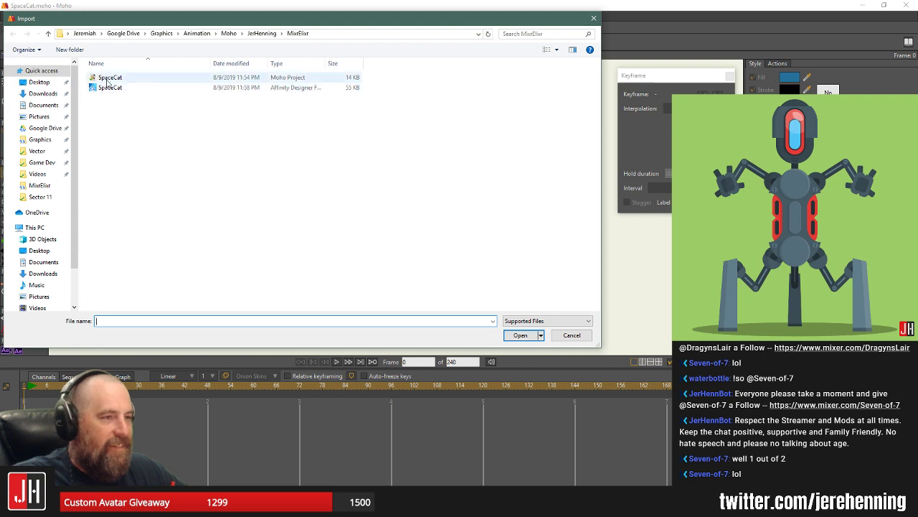
double_click(108, 87)
left_click(424, 207)
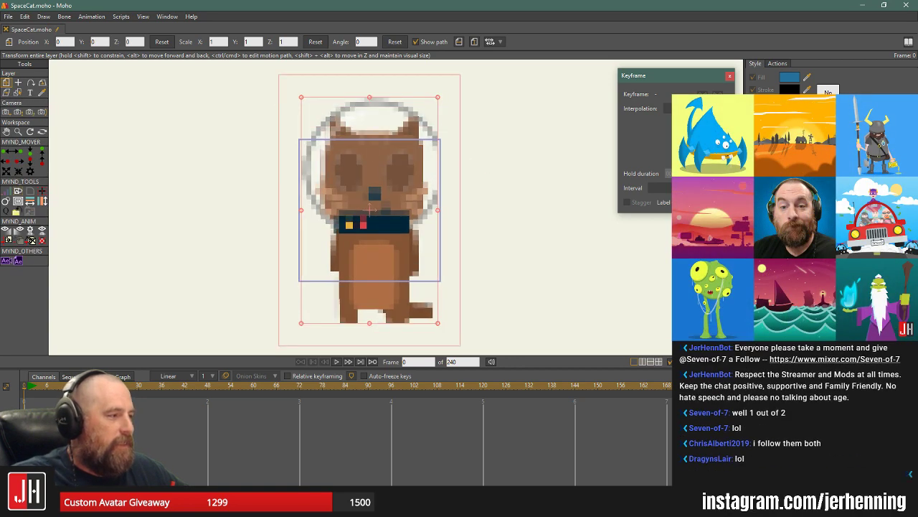
scroll(462, 242, "down", 3)
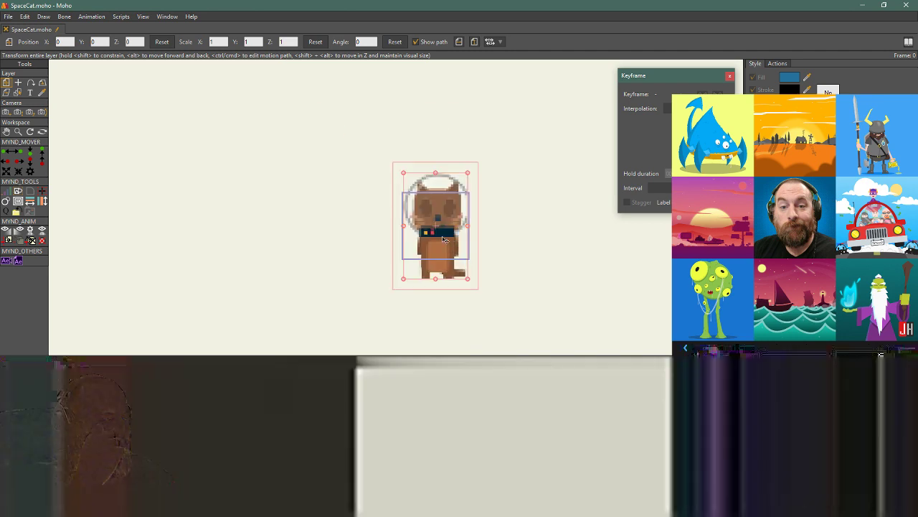
scroll(443, 241, "down", 1)
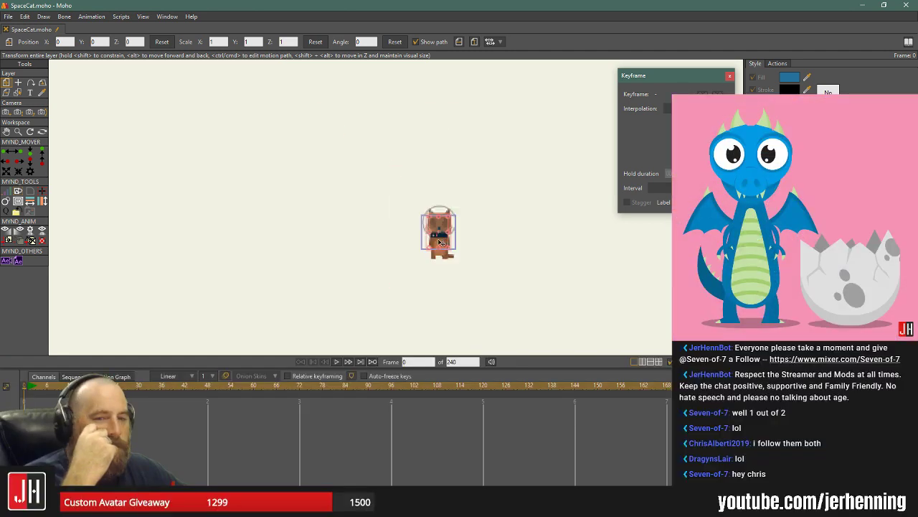
- Zoom the canvas and close the floating Keyframe panel to view the imported cat
scroll(442, 244, "up", 3)
scroll(441, 248, "down", 3)
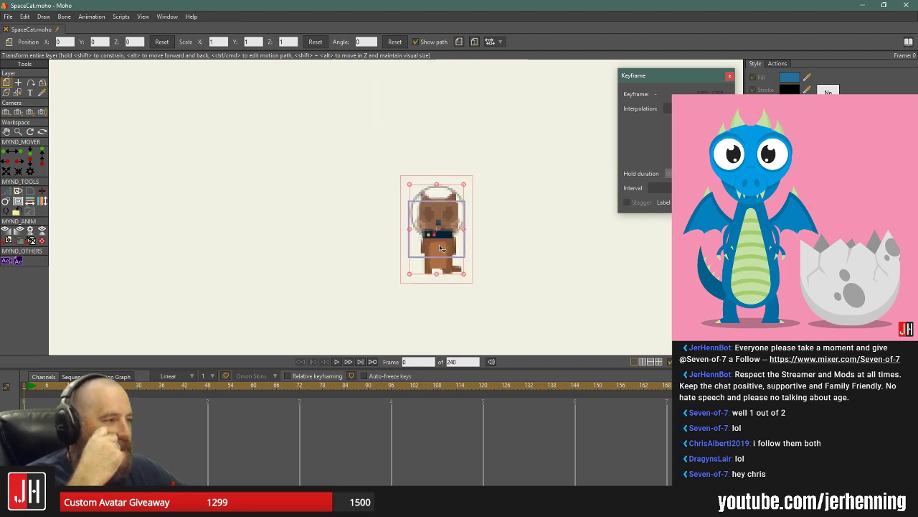
scroll(442, 248, "up", 2)
left_click(729, 76)
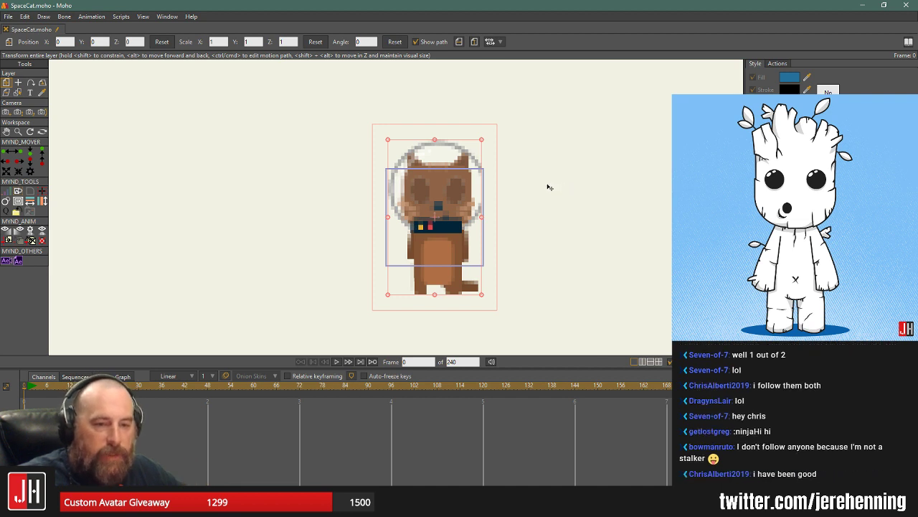
scroll(452, 168, "up", 3)
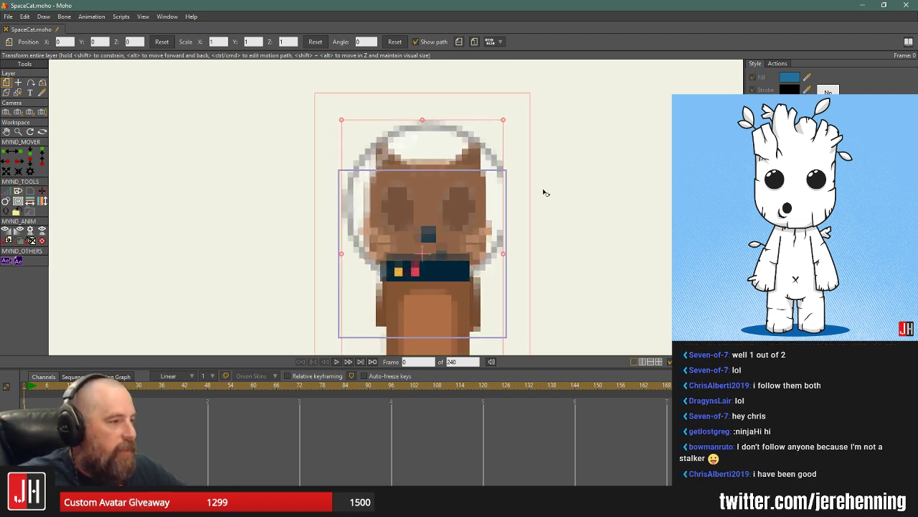
scroll(460, 187, "down", 8)
scroll(459, 187, "up", 4)
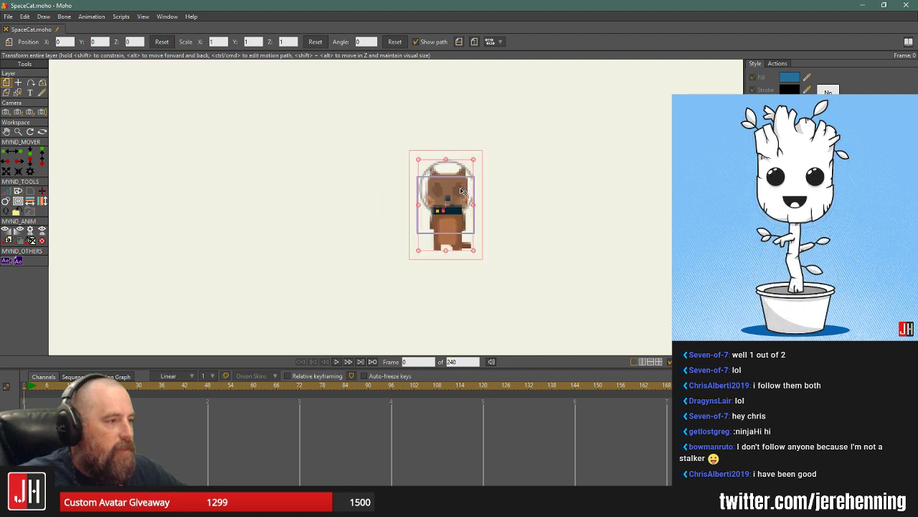
- Close SpaceCat.moho with Don't Save, then open Jer Flat.moho and play it
left_click(7, 30)
left_click(488, 196)
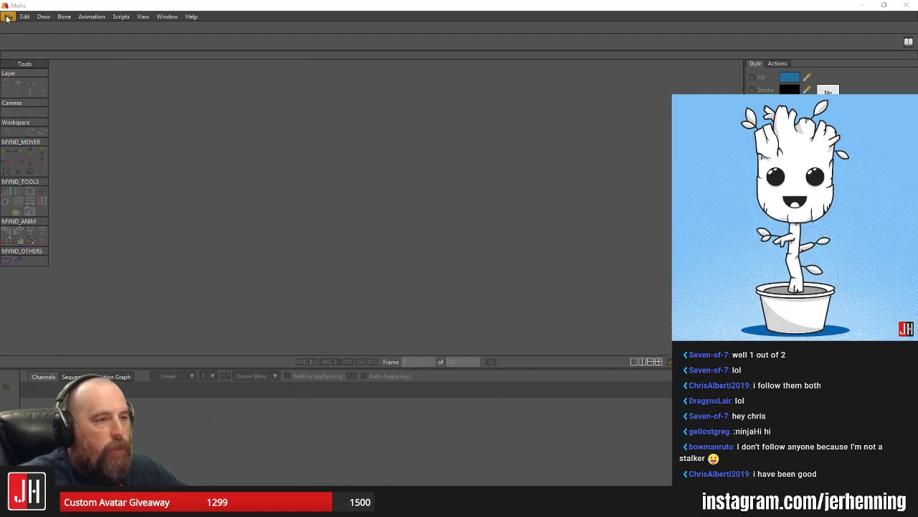
left_click(7, 19)
left_click(21, 57)
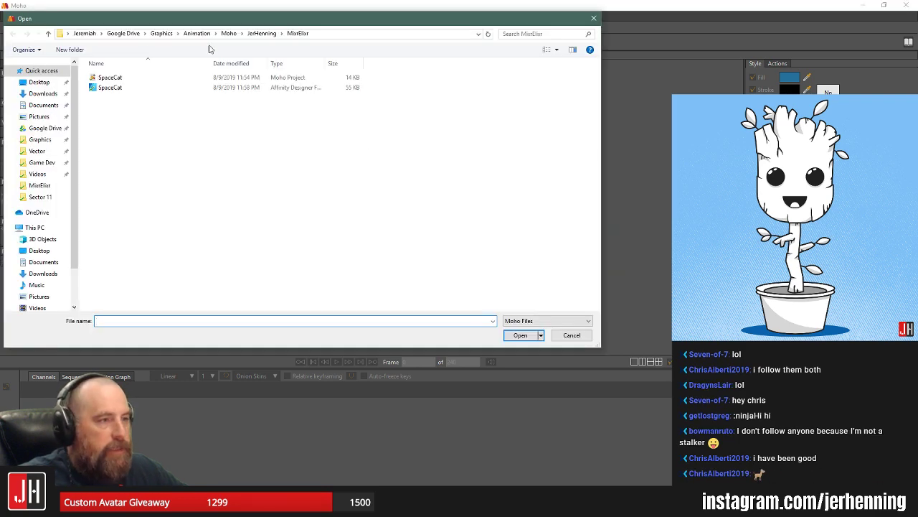
left_click(228, 33)
double_click(563, 86)
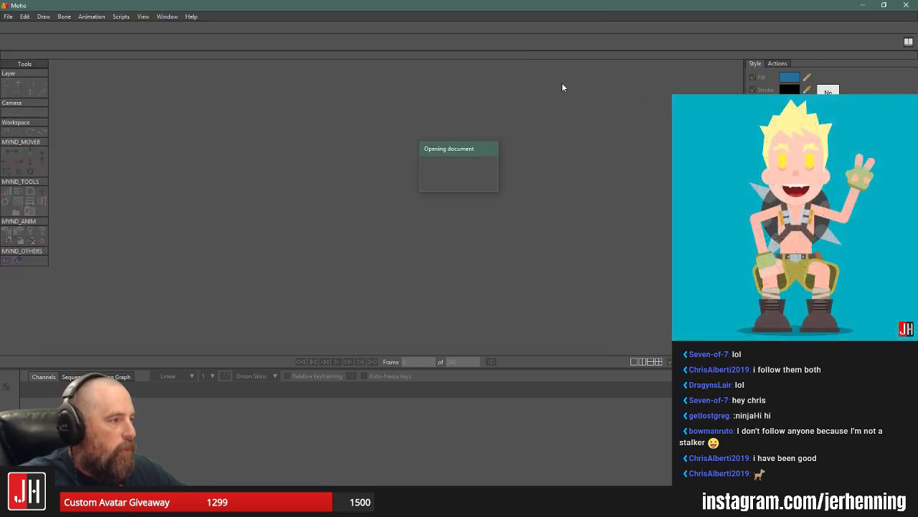
key("space")
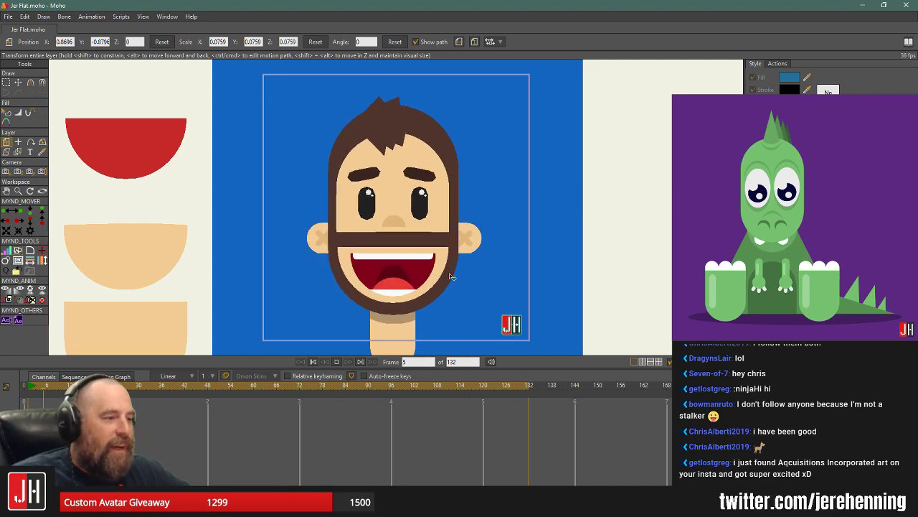
- Stop the Jer Flat playback so the bearded head animation rewinds to frame 0
key("space")
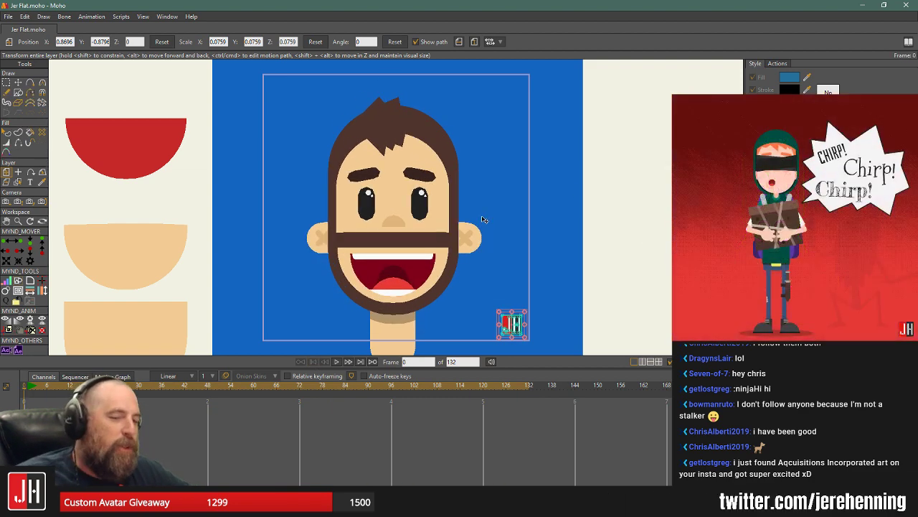
scroll(472, 216, "down", 3)
scroll(488, 215, "up", 3)
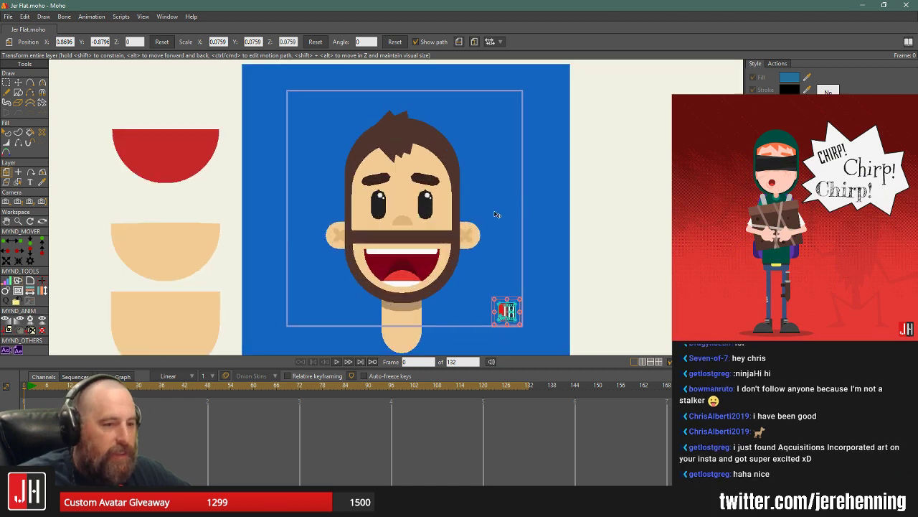
scroll(424, 223, "up", 1)
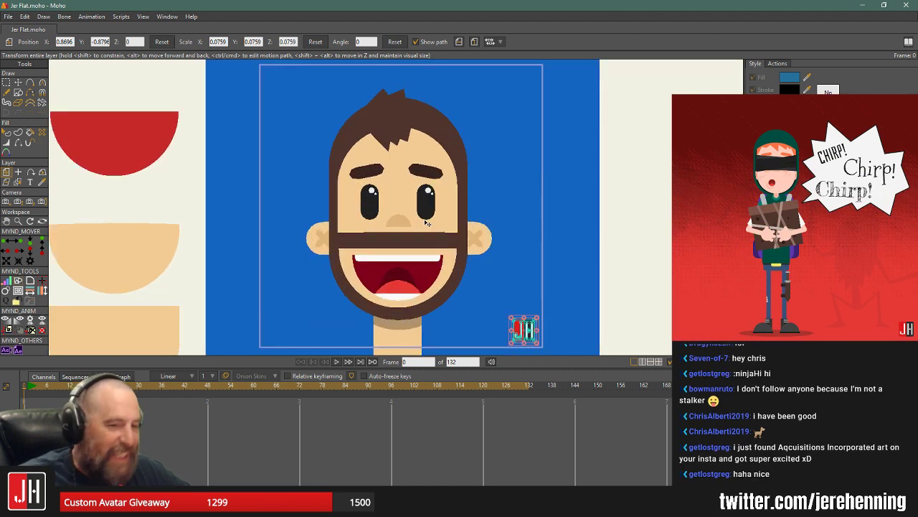
scroll(425, 216, "down", 1)
scroll(404, 227, "up", 2)
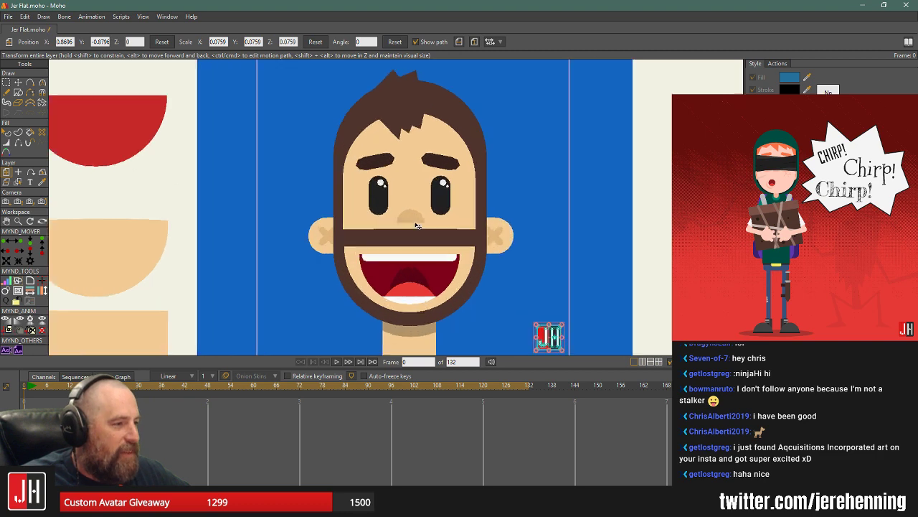
scroll(430, 208, "down", 2)
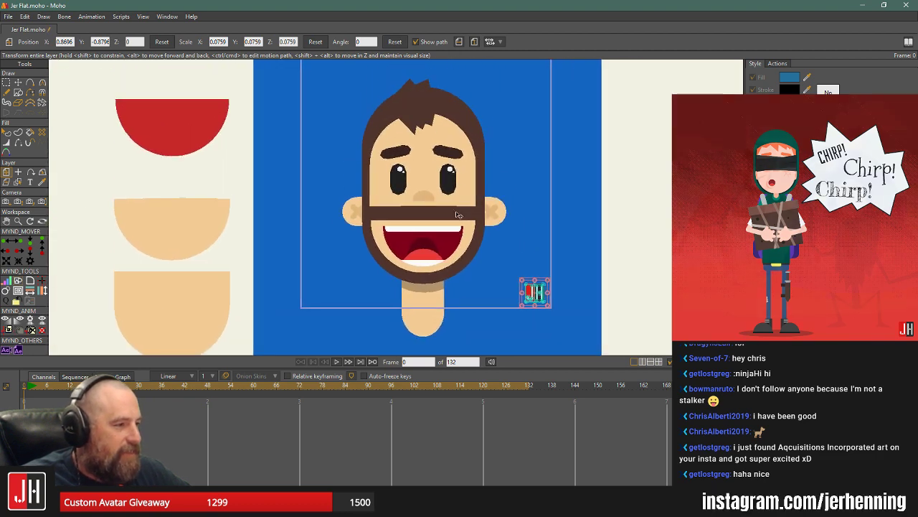
scroll(452, 186, "up", 2)
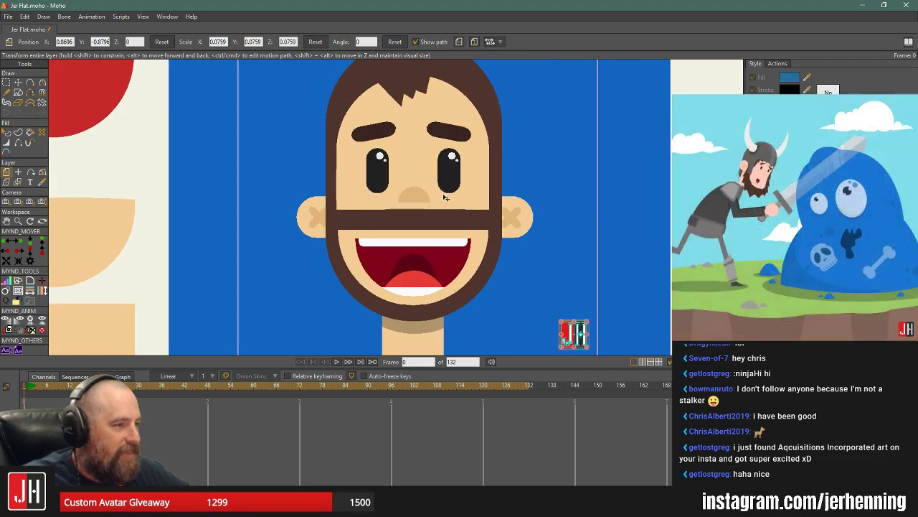
- Open SpaceCat.moho from JerHenning > MixrElixr in a second tab beside Jer Flat
left_click(14, 19)
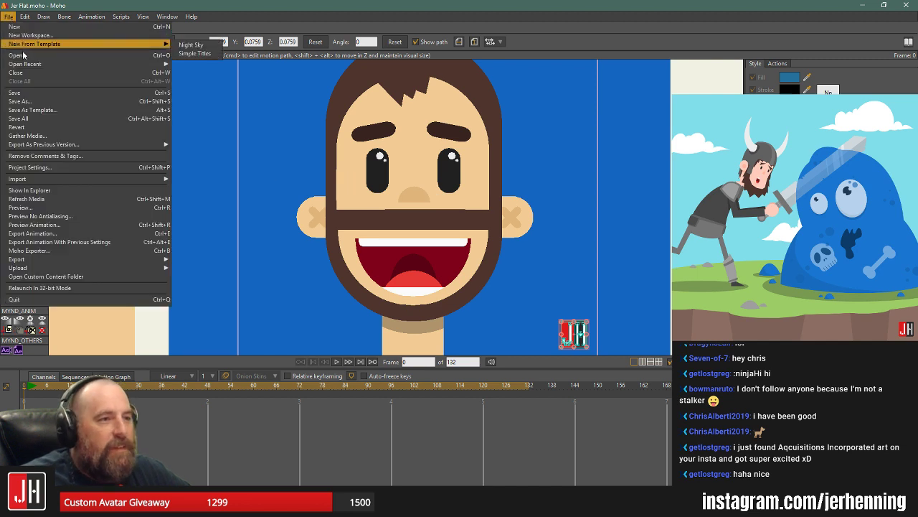
left_click(24, 56)
double_click(214, 86)
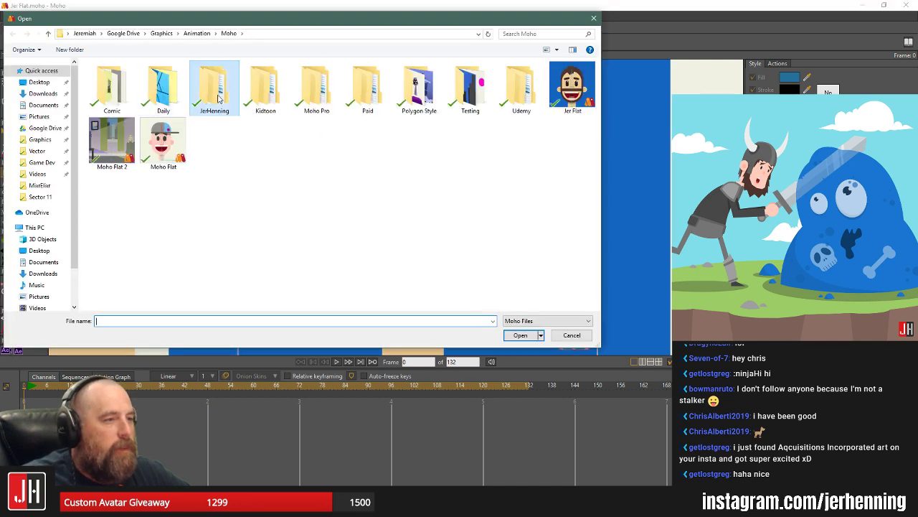
double_click(174, 108)
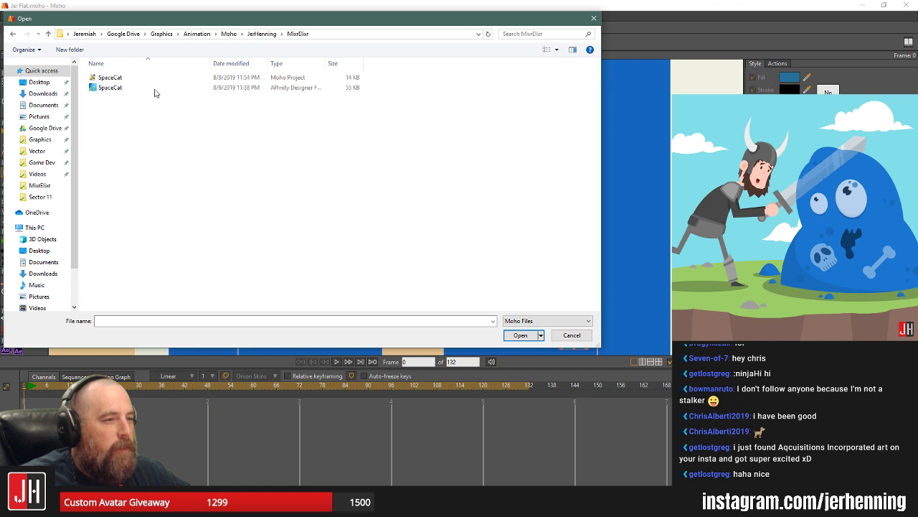
double_click(115, 78)
scroll(387, 205, "down", 1)
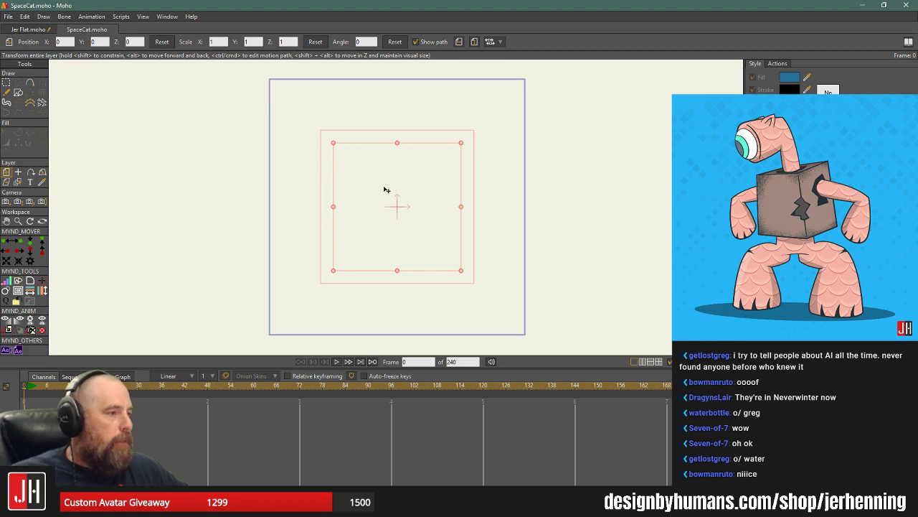
- Check the 60x60 dimensions in Project Settings and cancel without changes
scroll(385, 189, "down", 4)
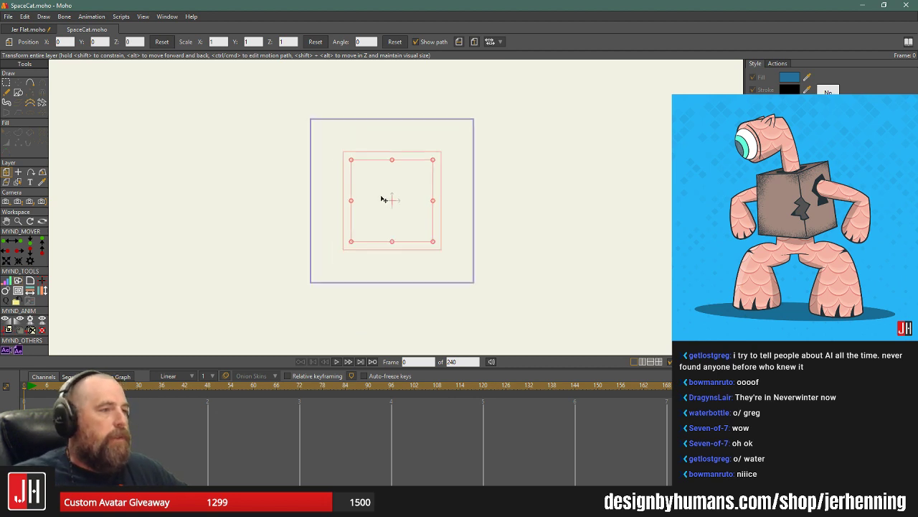
left_click(10, 17)
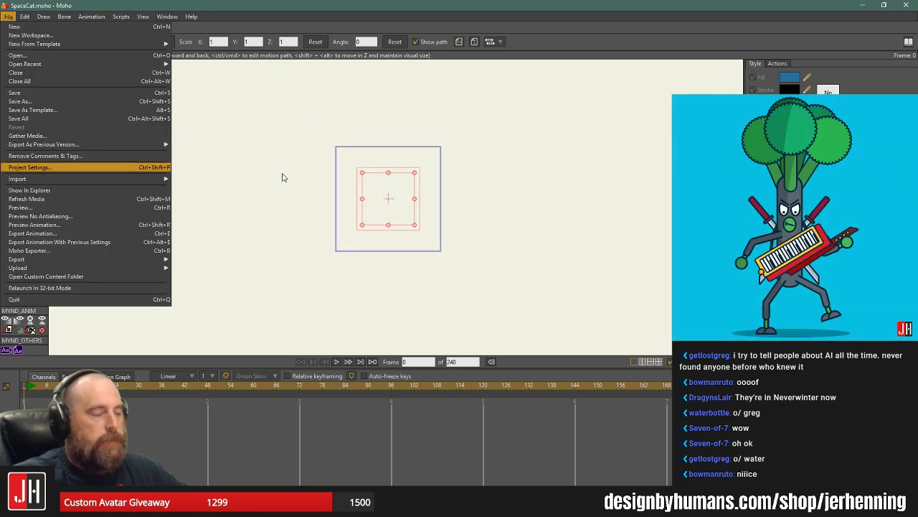
key("Return")
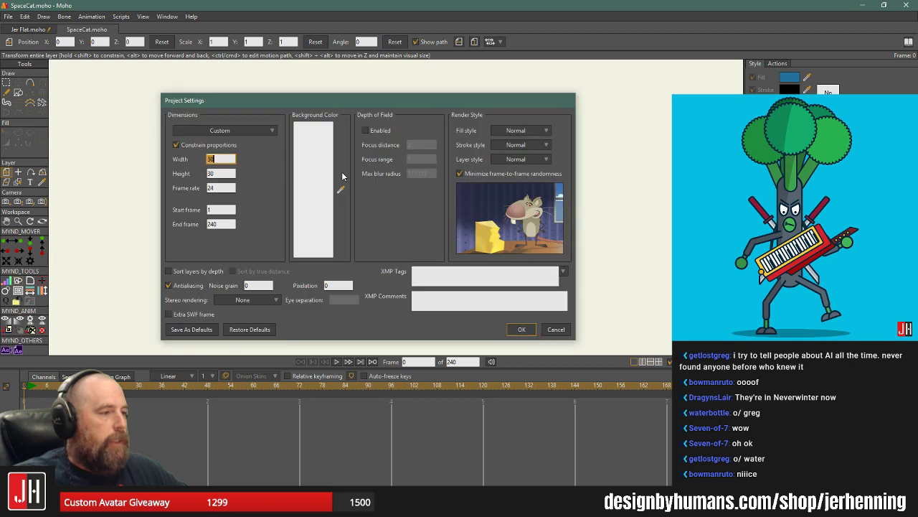
left_click(561, 332)
scroll(285, 164, "up", 2)
scroll(399, 184, "up", 2)
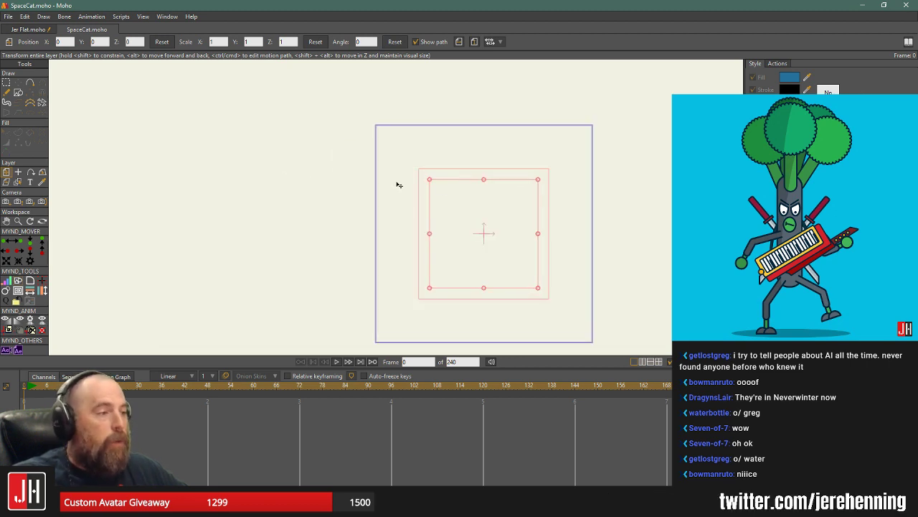
left_click_drag(464, 179, 388, 160)
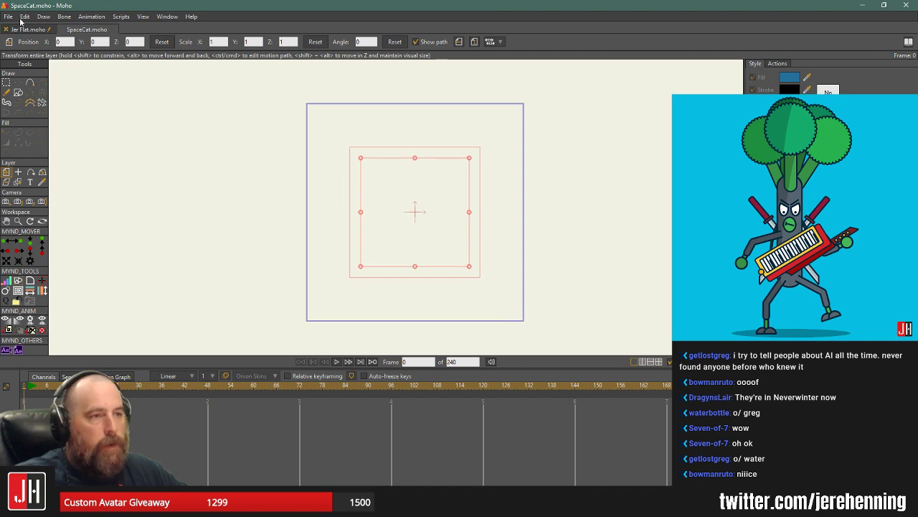
- Import the SpaceCat Affinity Designer file as a Moho Object
left_click(10, 17)
mouse_move(112, 179)
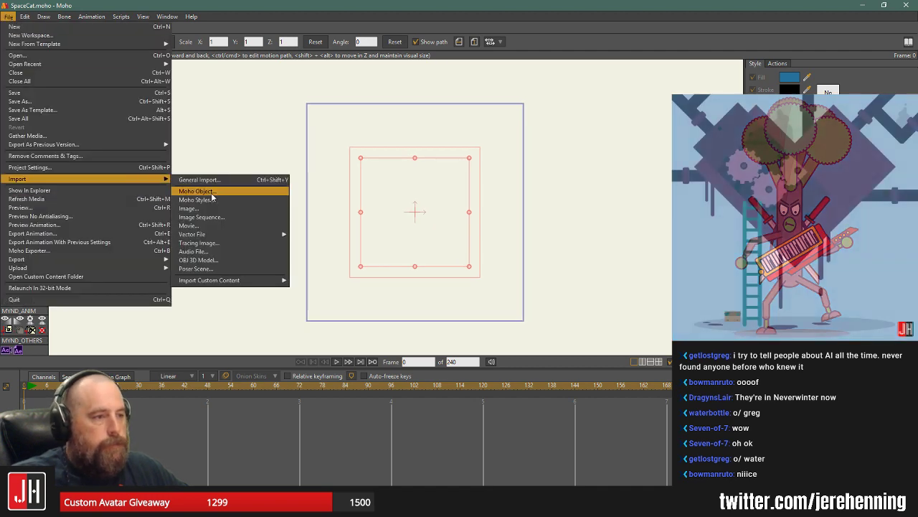
left_click(209, 191)
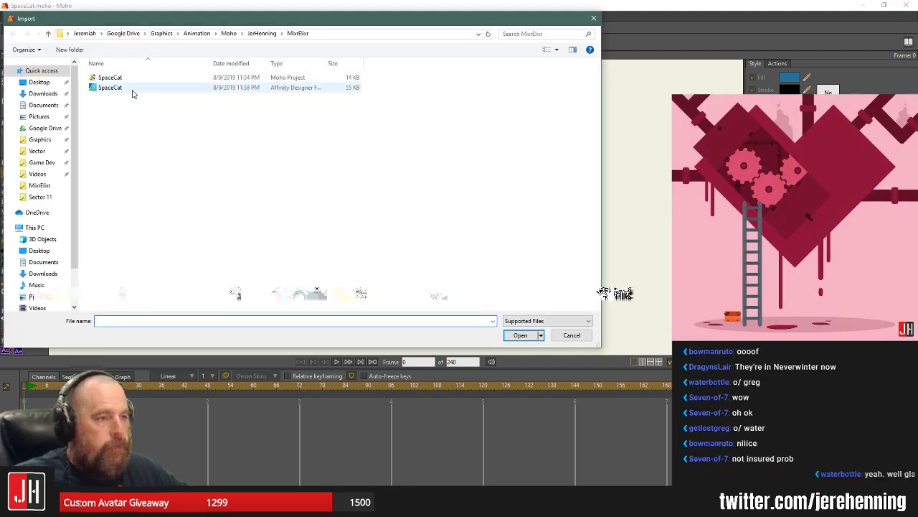
double_click(124, 89)
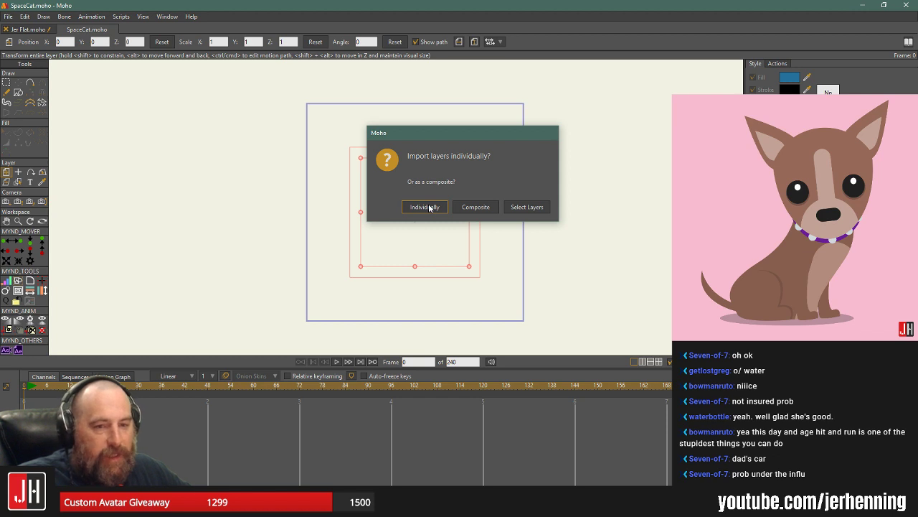
- Import the space-cat layers individually and move the cat slightly lower in the frame
left_click(425, 207)
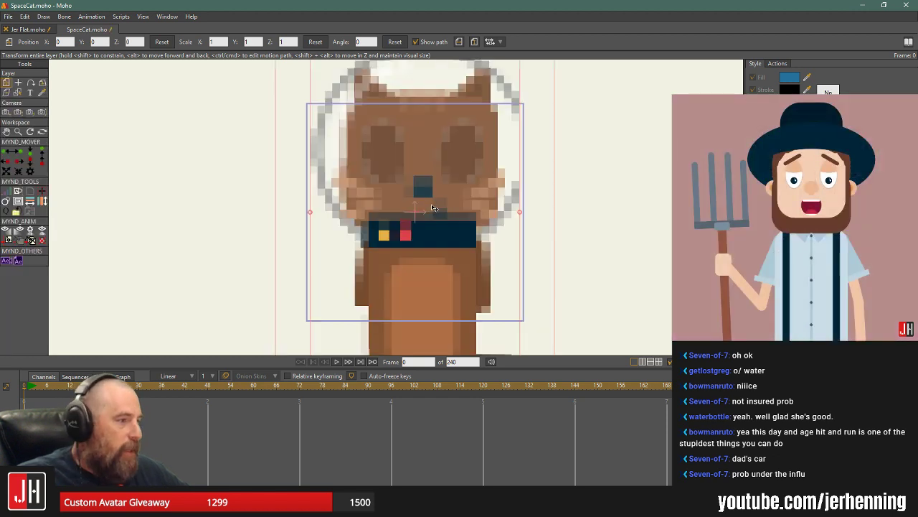
scroll(432, 207, "down", 10)
scroll(502, 222, "up", 5)
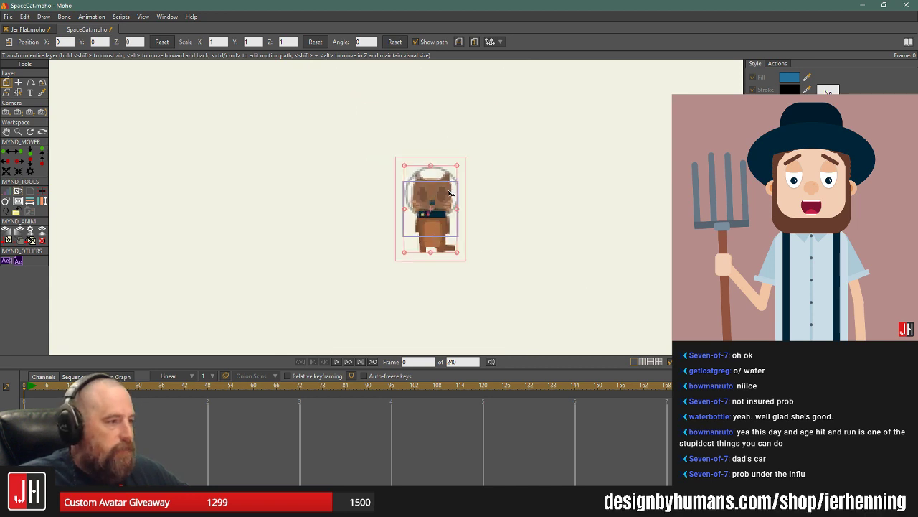
left_click_drag(450, 194, 450, 209)
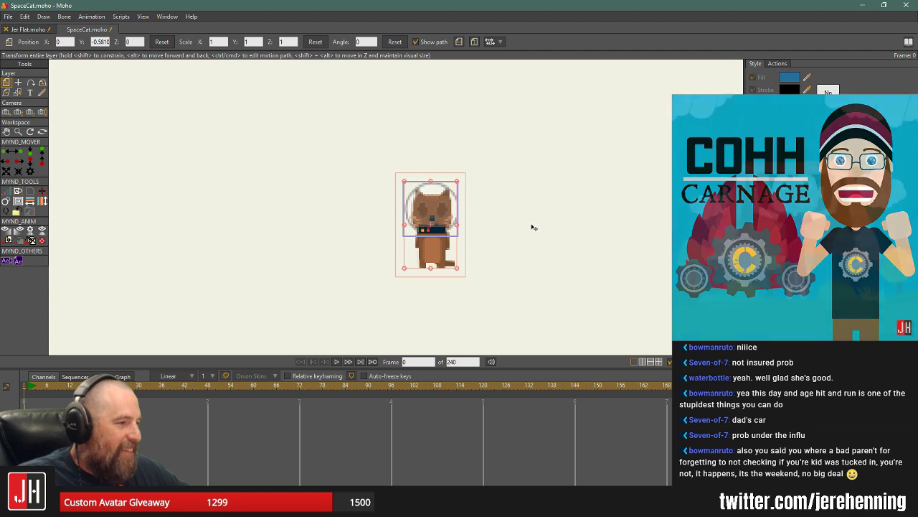
scroll(439, 224, "up", 5)
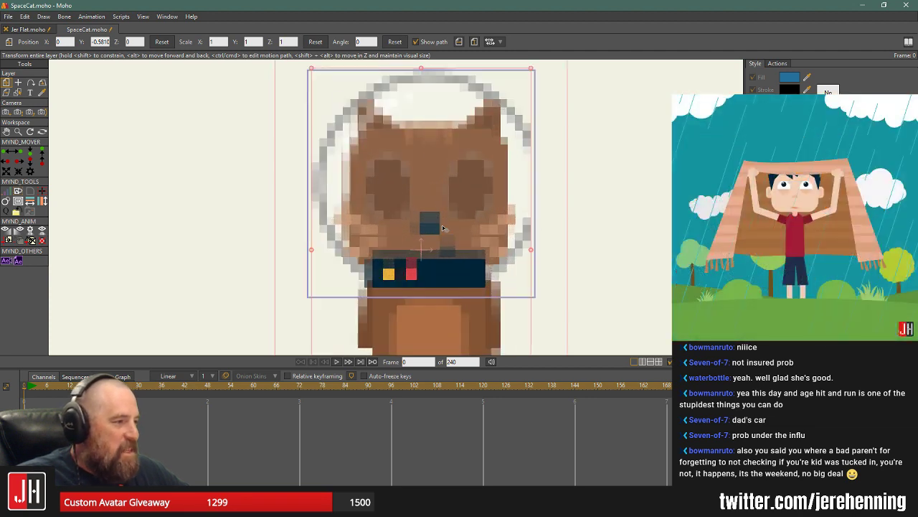
scroll(443, 228, "down", 5)
scroll(449, 226, "up", 2)
scroll(452, 225, "down", 5)
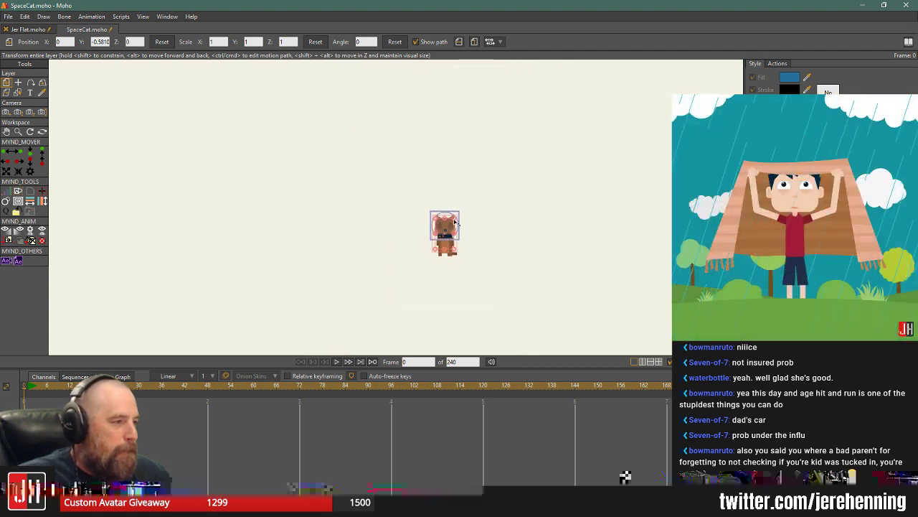
scroll(455, 223, "up", 2)
- Close SpaceCat.moho with Ctrl+W without saving, returning to the Jer Flat canvas
key("ctrl+w")
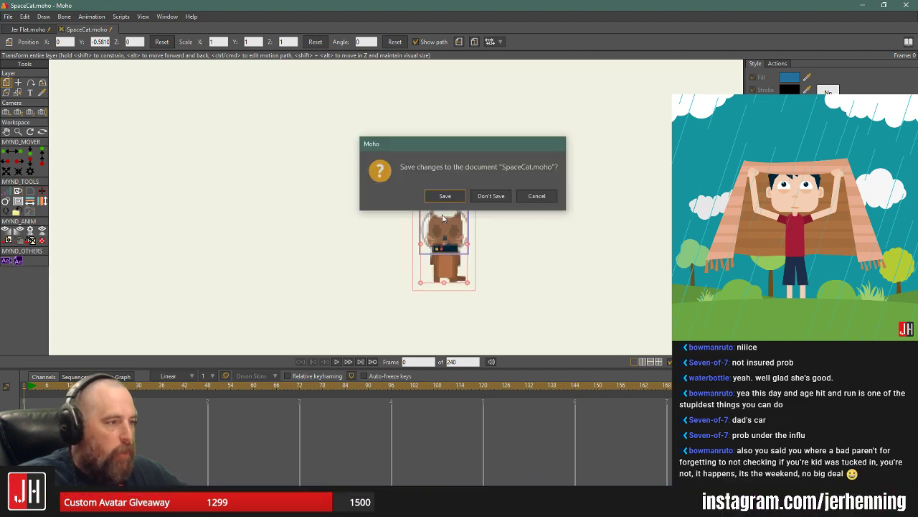
left_click(494, 198)
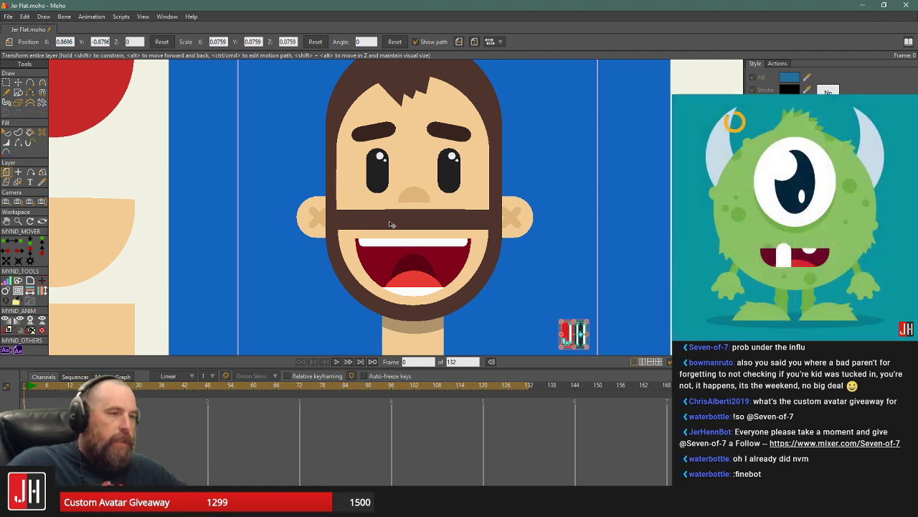
scroll(389, 225, "down", 6)
scroll(414, 215, "up", 2)
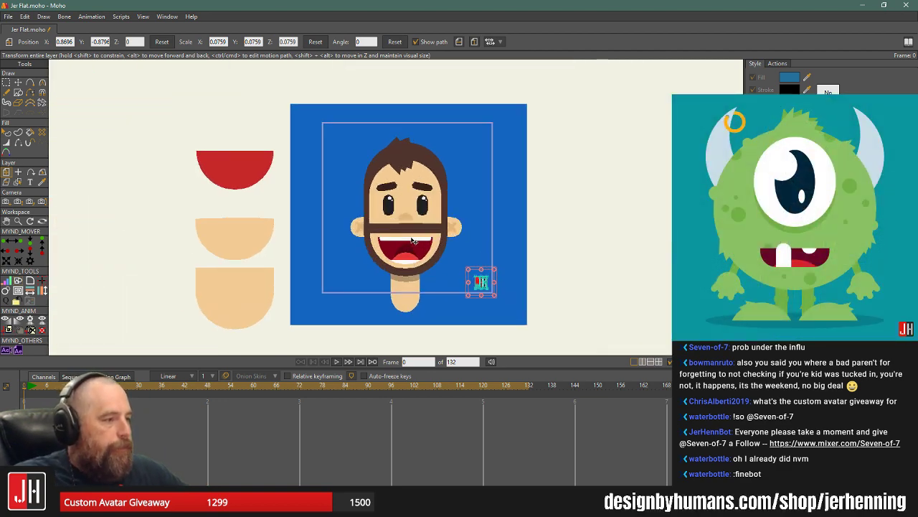
scroll(465, 198, "up", 3)
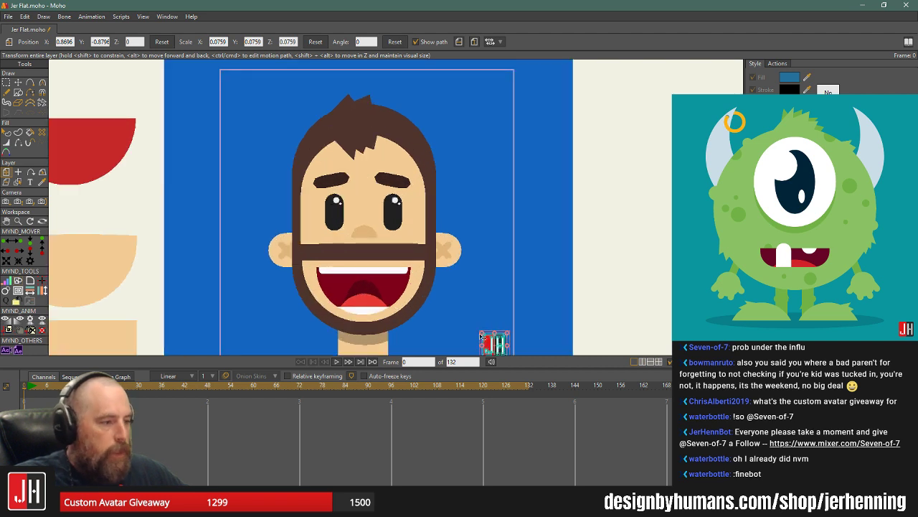
scroll(284, 142, "down", 2)
- Set the animation export to half dimensions (540x540) and Animated GIF, then dismiss the preview frame
left_click(9, 16)
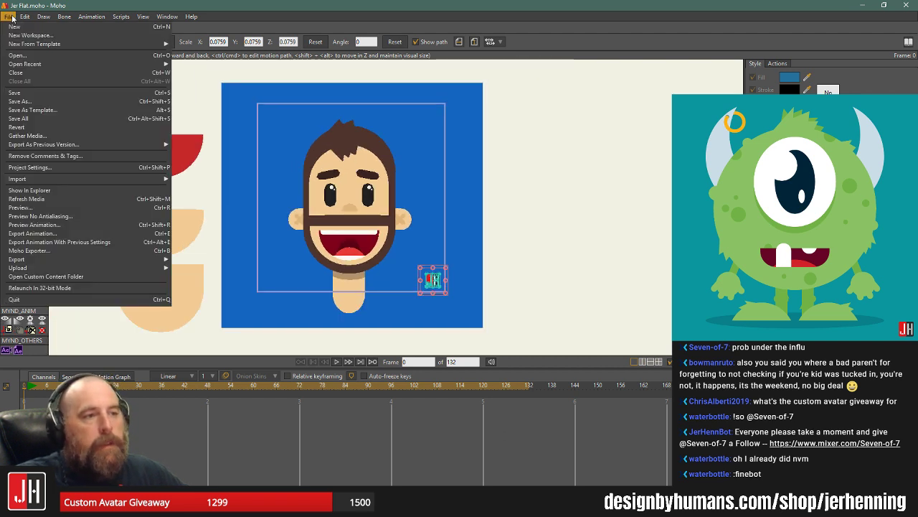
left_click(103, 234)
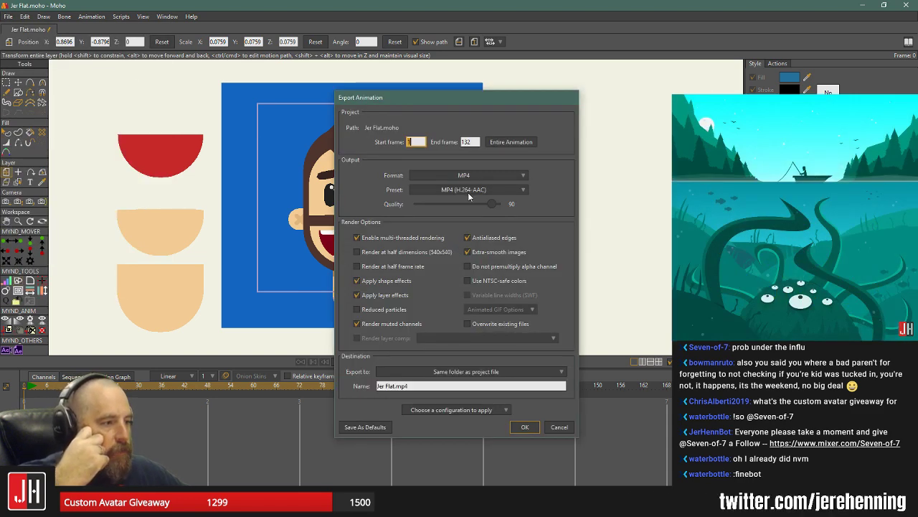
left_click(400, 251)
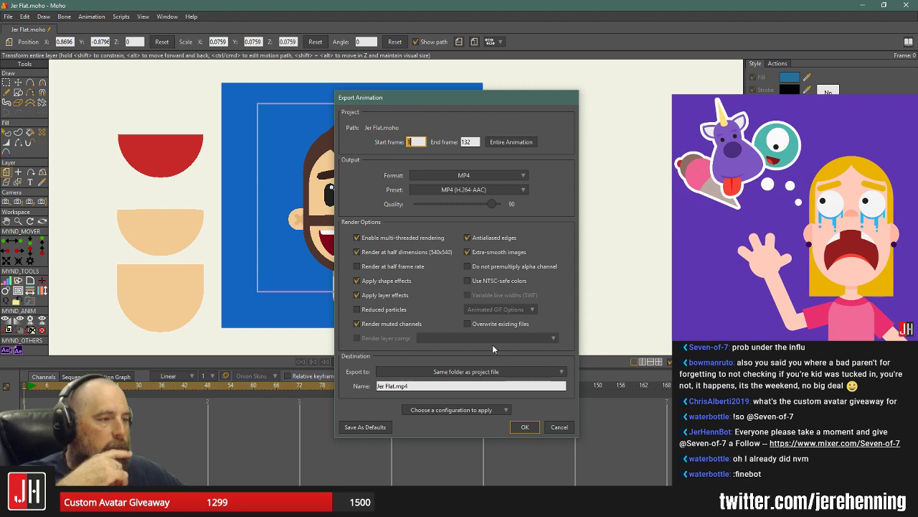
left_click(463, 175)
left_click(502, 253)
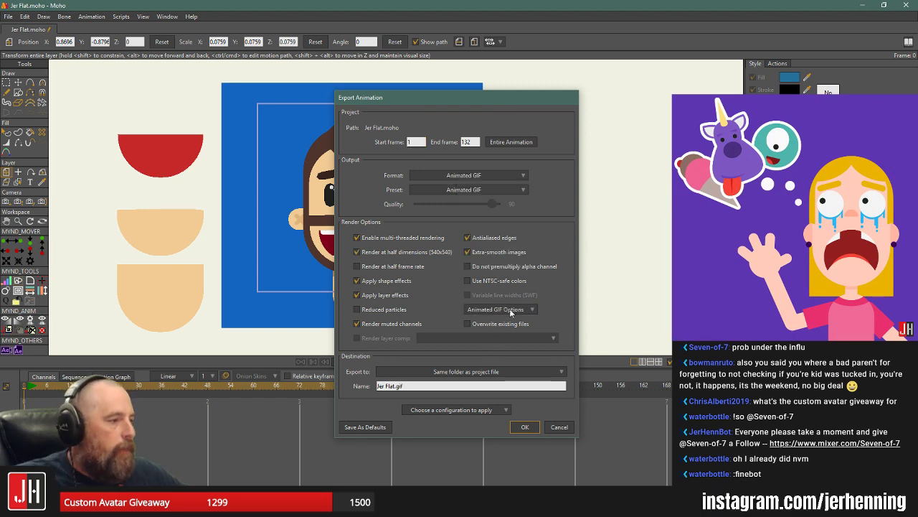
left_click(525, 426)
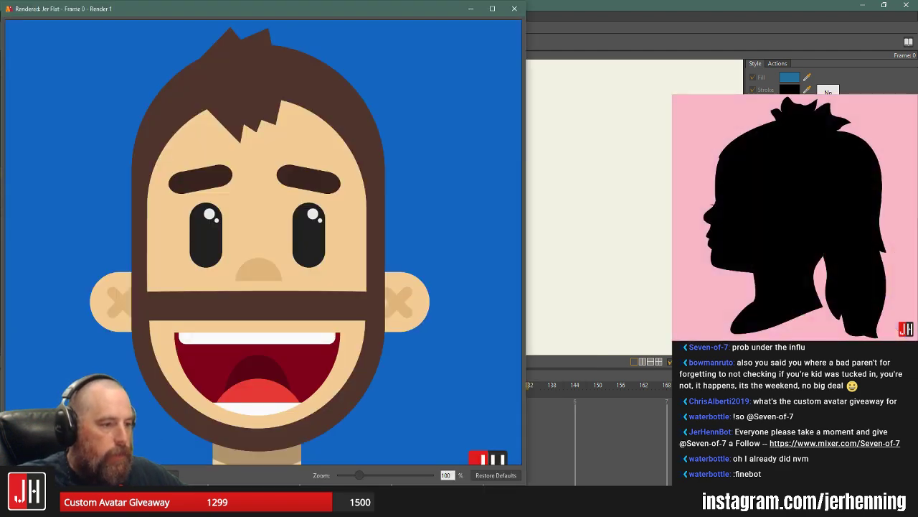
left_click(514, 9)
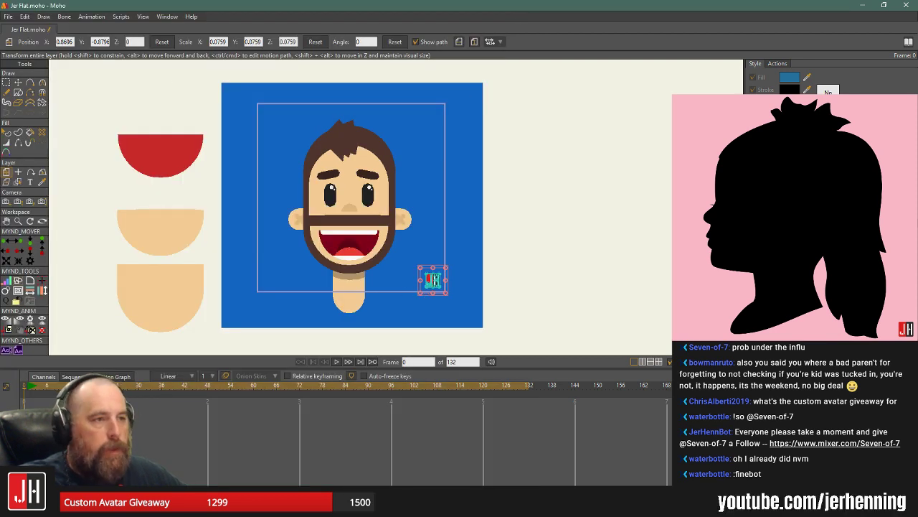
- Reopen Export Animation, choose Animated GIF and set the GIF to 256 colours
left_click(9, 17)
left_click(141, 234)
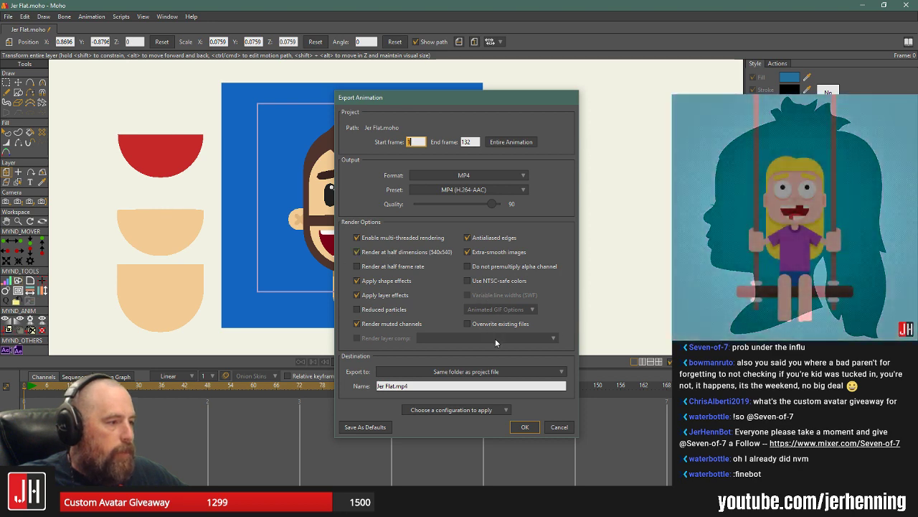
left_click(489, 175)
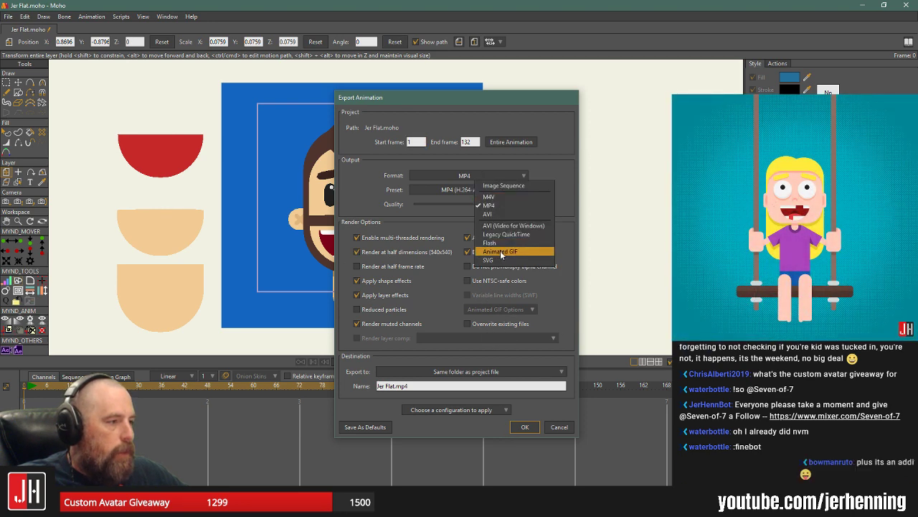
left_click(501, 252)
left_click(512, 311)
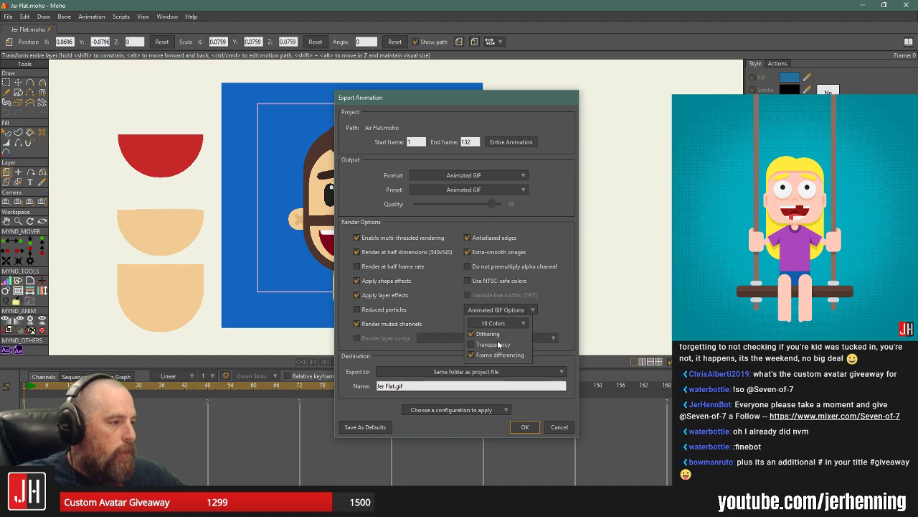
left_click(497, 343)
left_click(502, 323)
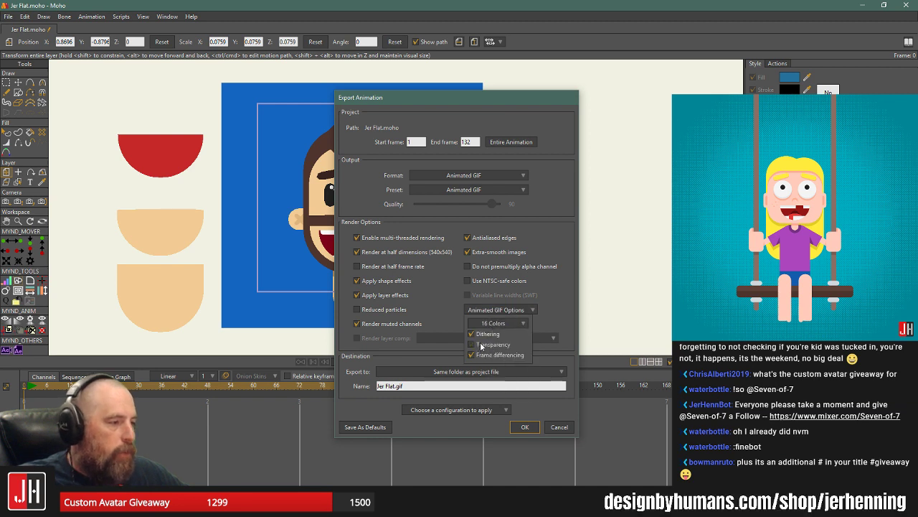
left_click(560, 384)
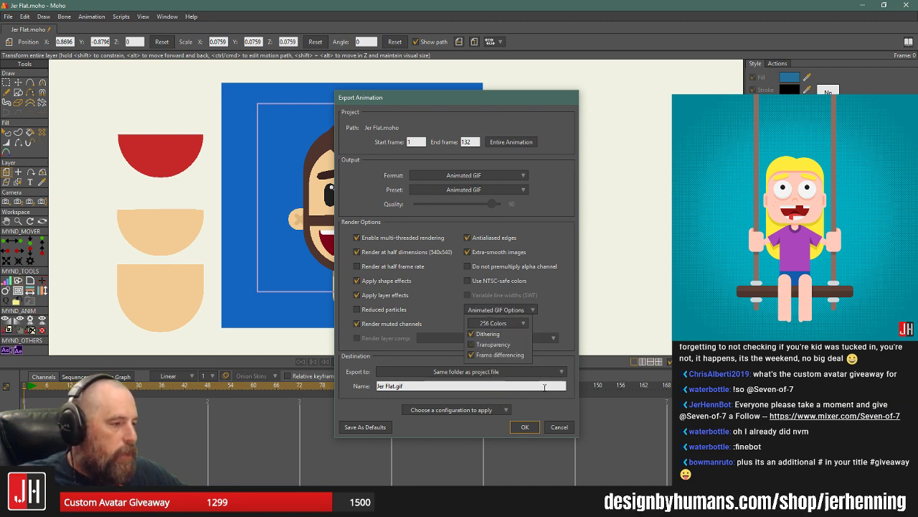
- Export Jer Flat.gif to the Desktop, then minimize Moho and Affinity Designer
left_click(562, 371)
left_click(563, 405)
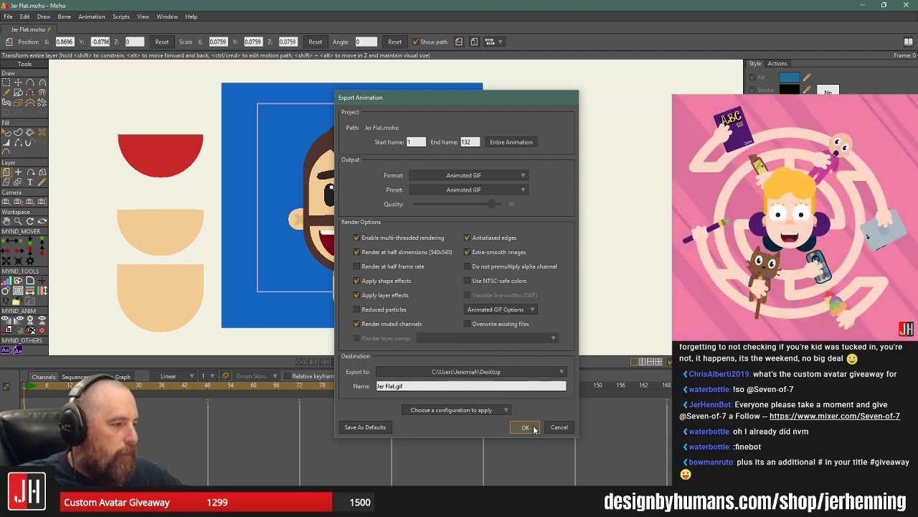
left_click(525, 427)
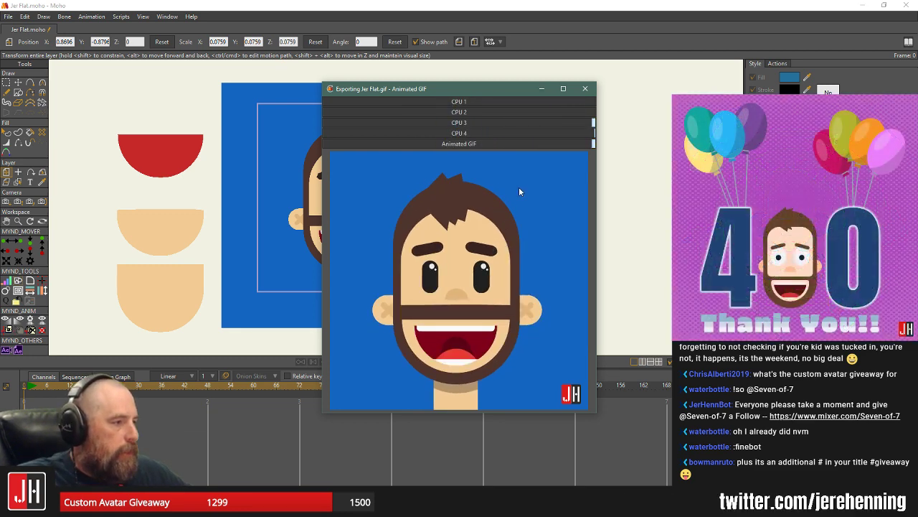
left_click(863, 5)
left_click(879, 8)
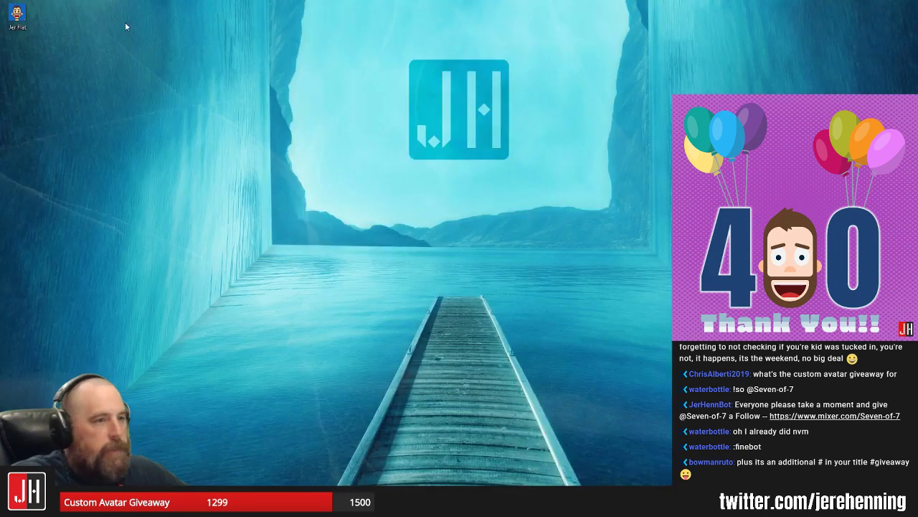
- View Jer Flat.gif animating in Photos, close it, and switch back to Moho
double_click(18, 16)
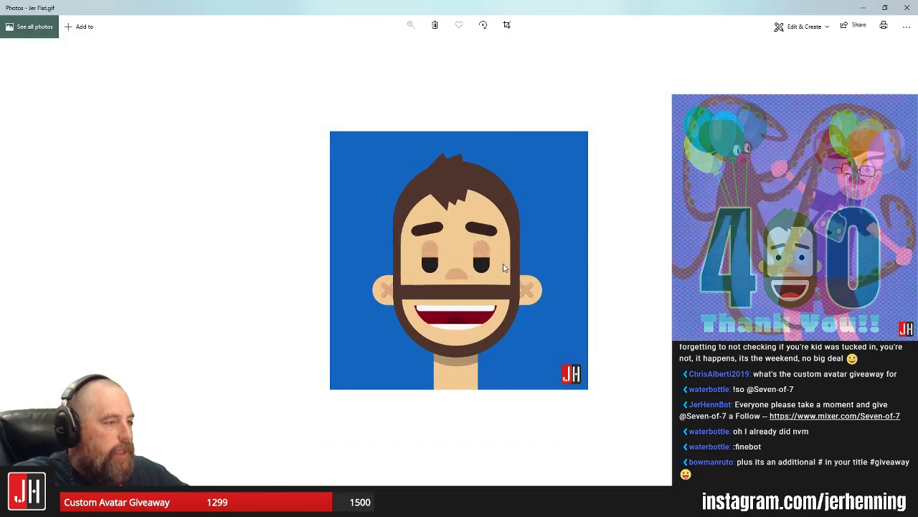
left_click(916, 4)
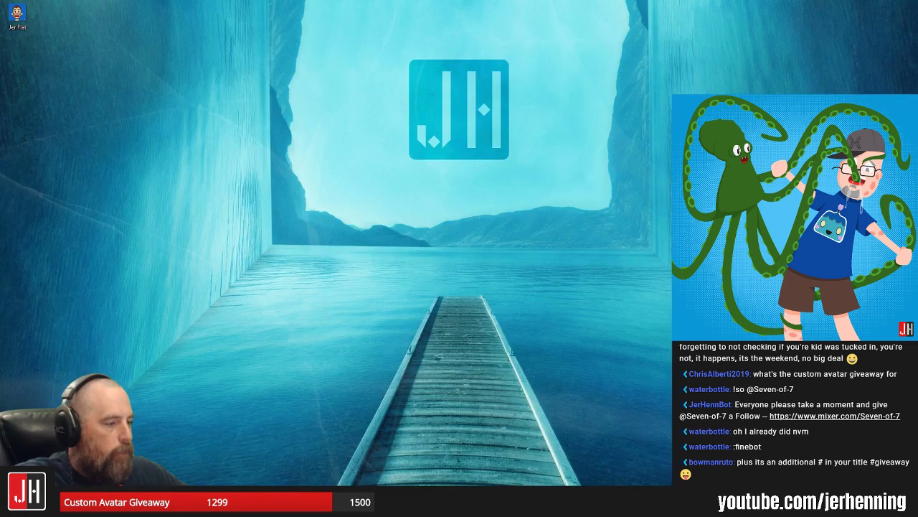
key("alt+Tab")
key("alt+Tab")
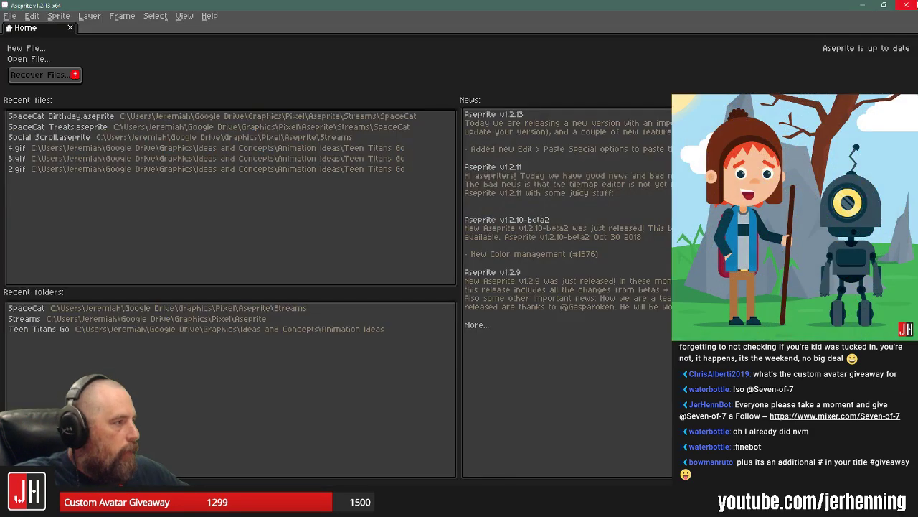
key("alt+Tab")
left_click(10, 16)
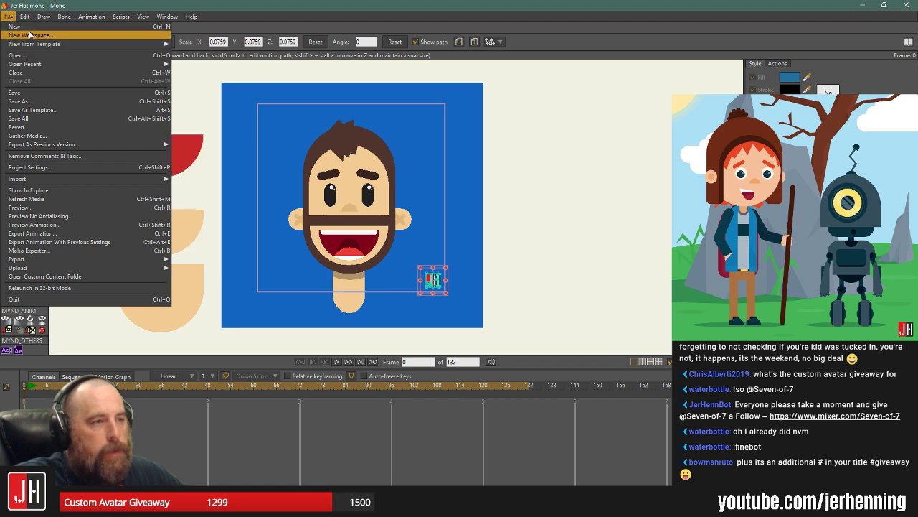
- Create a new project and set its width and height to 60 in Project Settings
left_click(20, 26)
left_click(9, 16)
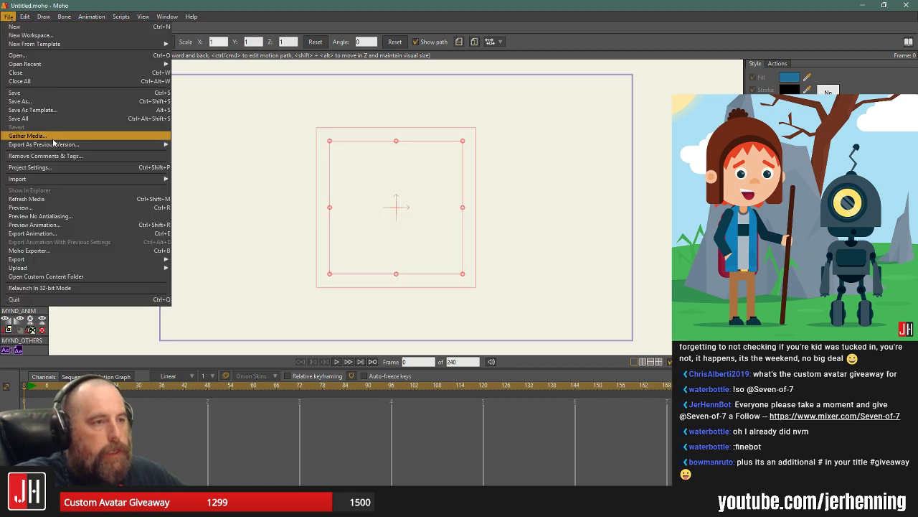
left_click(424, 259)
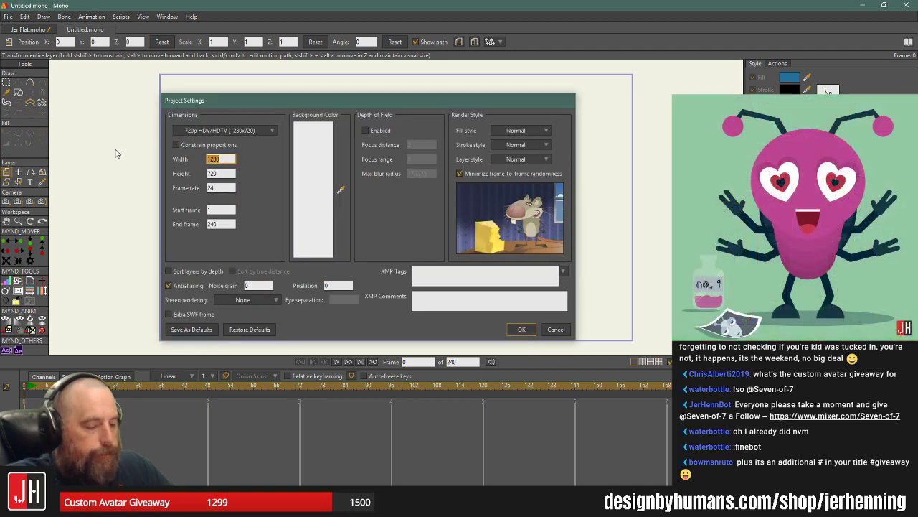
type("60")
key("Tab")
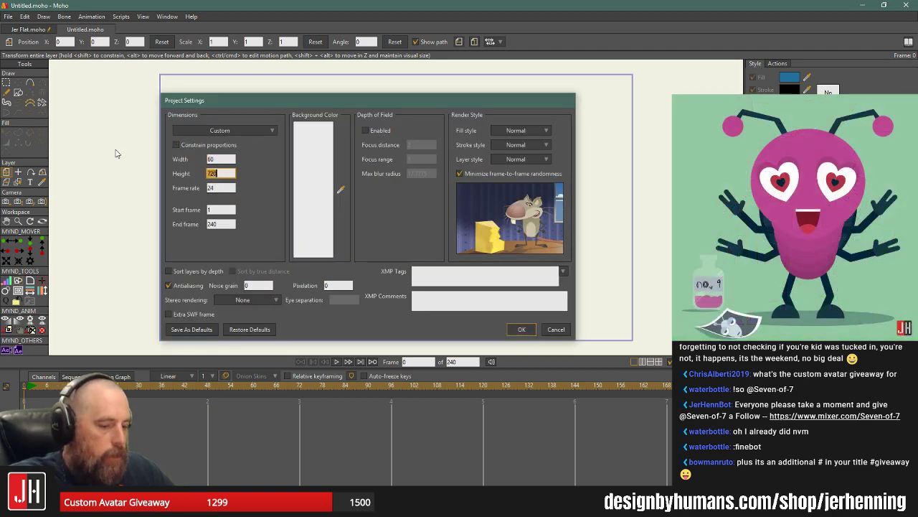
type("60")
key("Tab")
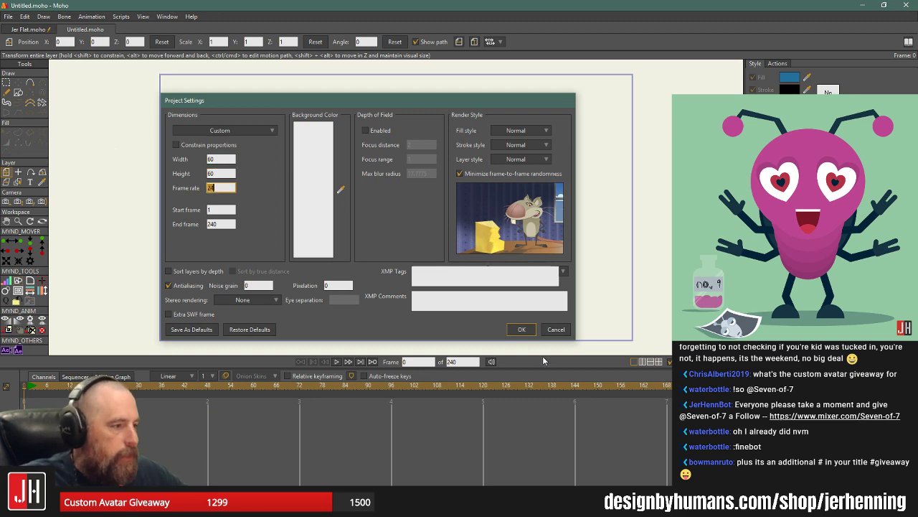
key("Return")
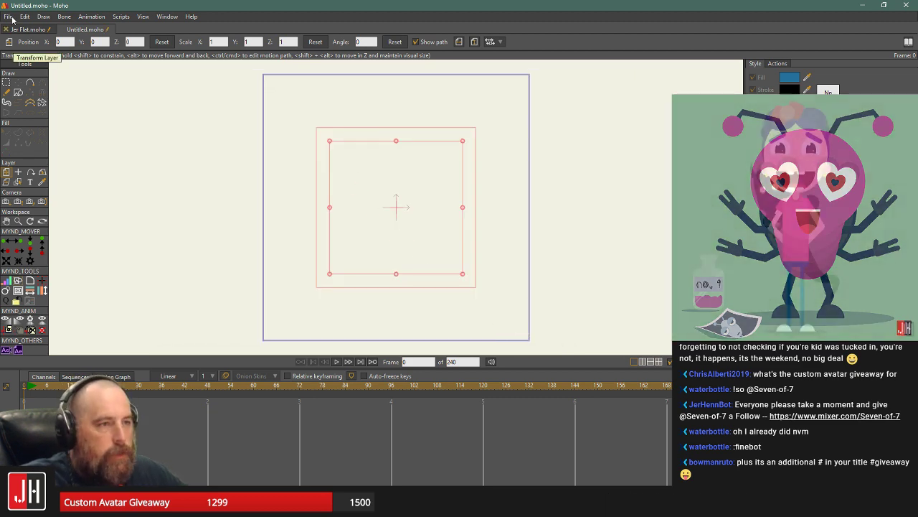
- General-import the second SpaceCat file with its layers brought in individually
left_click(7, 15)
mouse_move(66, 180)
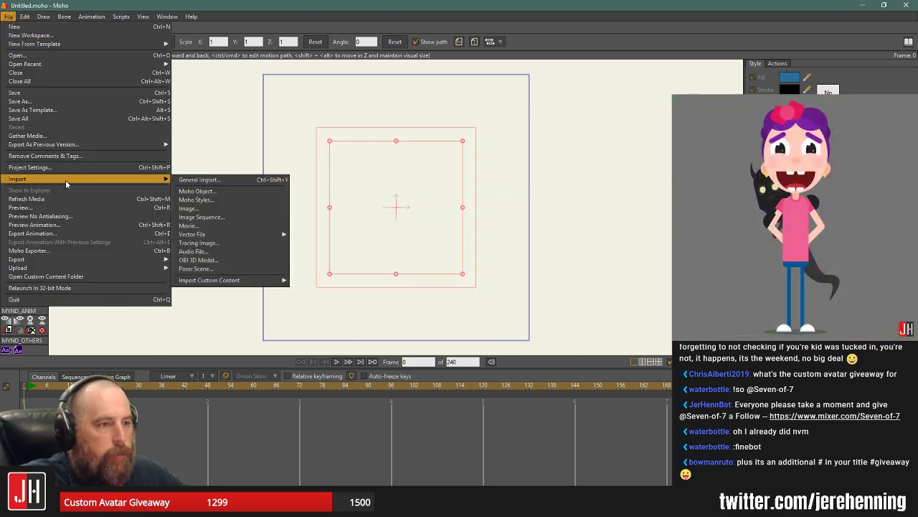
left_click(215, 180)
double_click(134, 90)
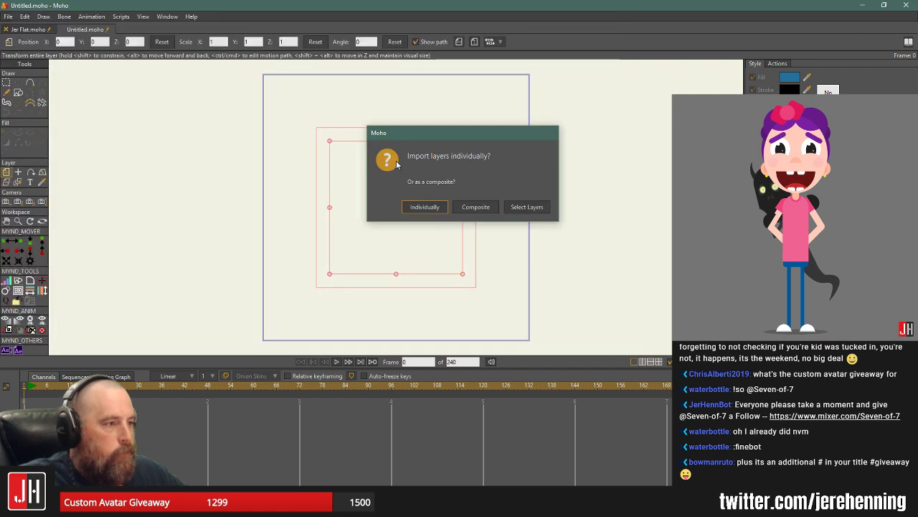
left_click(435, 208)
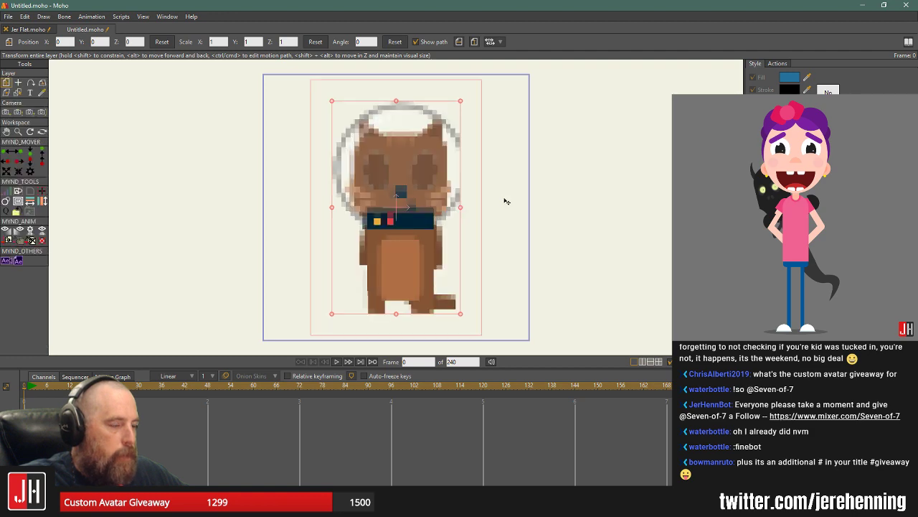
- Render a preview frame of the cat, close it, and start closing the untitled project
scroll(434, 186, "down", 8)
scroll(434, 187, "up", 4)
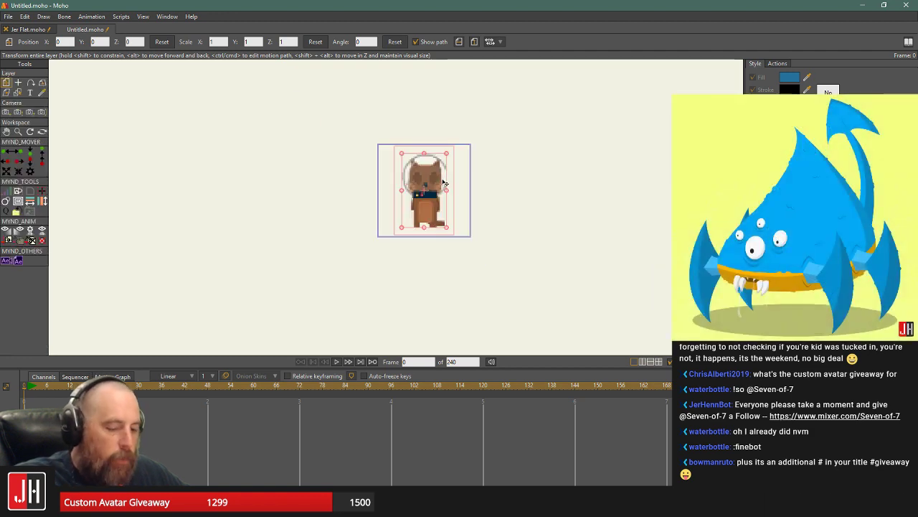
key("ctrl+r")
scroll(267, 248, "up", 3)
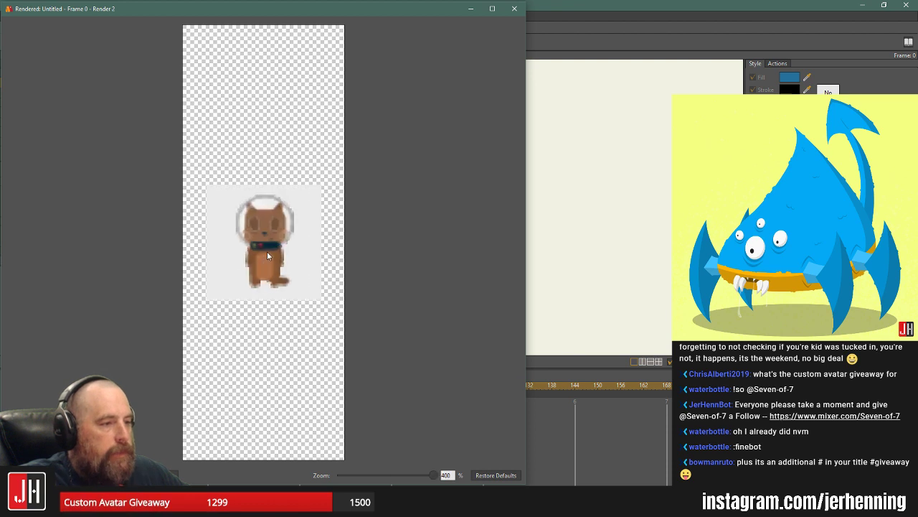
scroll(273, 249, "down", 5)
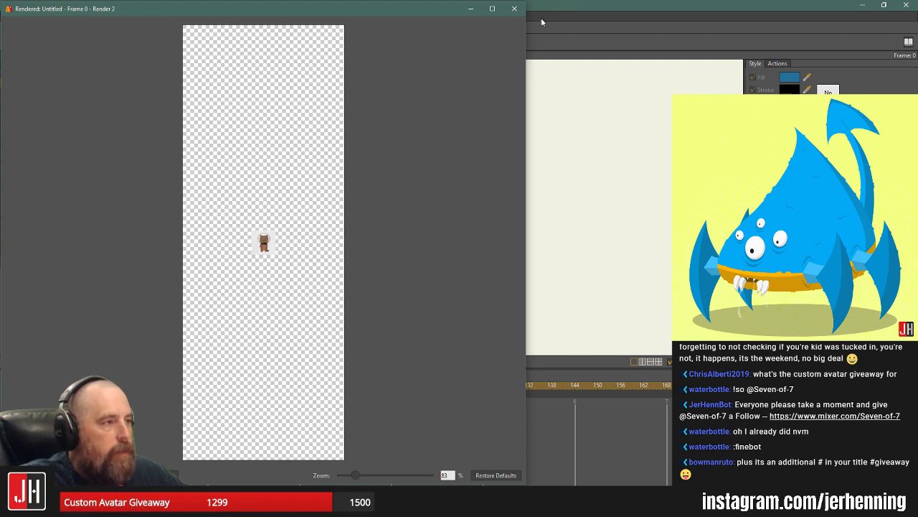
left_click(514, 9)
left_click(63, 30)
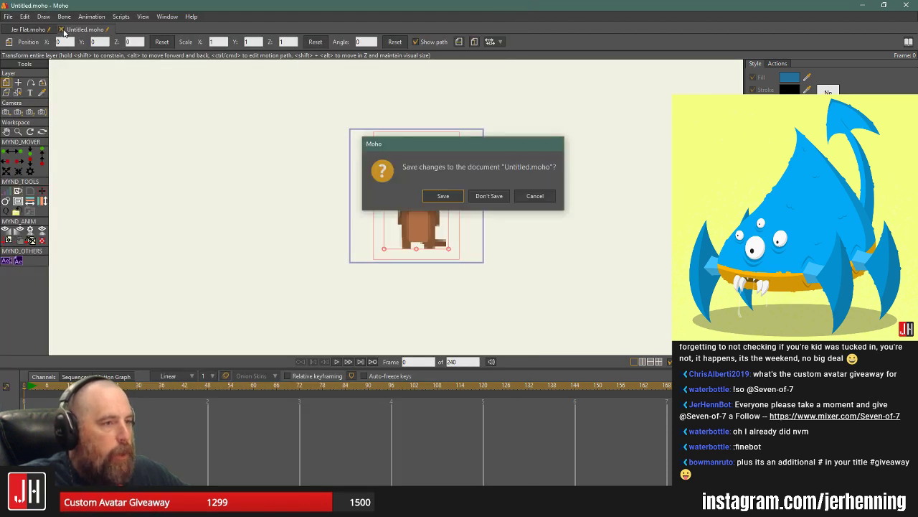
left_click(502, 200)
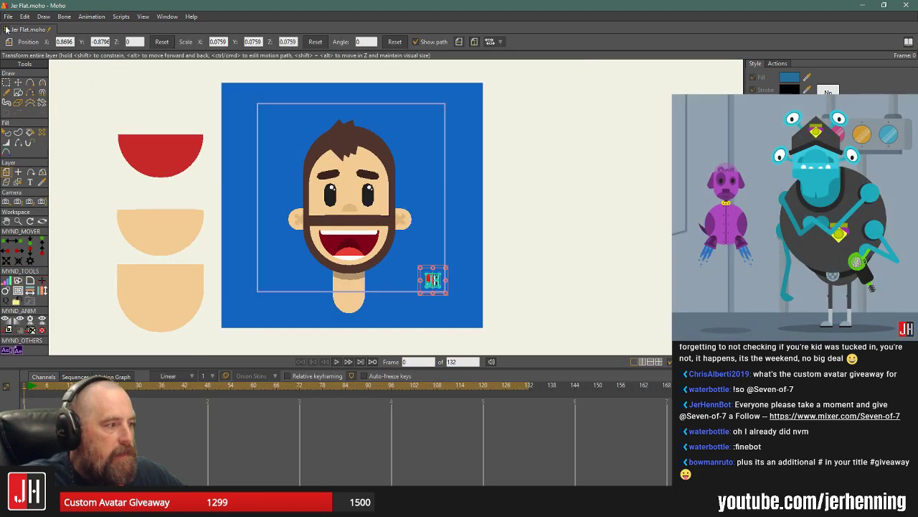
key("ctrl+w")
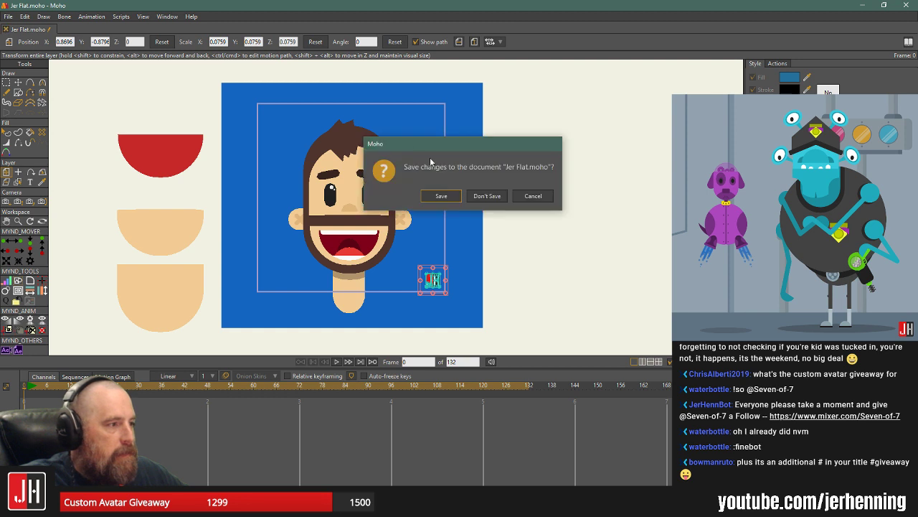
left_click(487, 196)
left_click(12, 17)
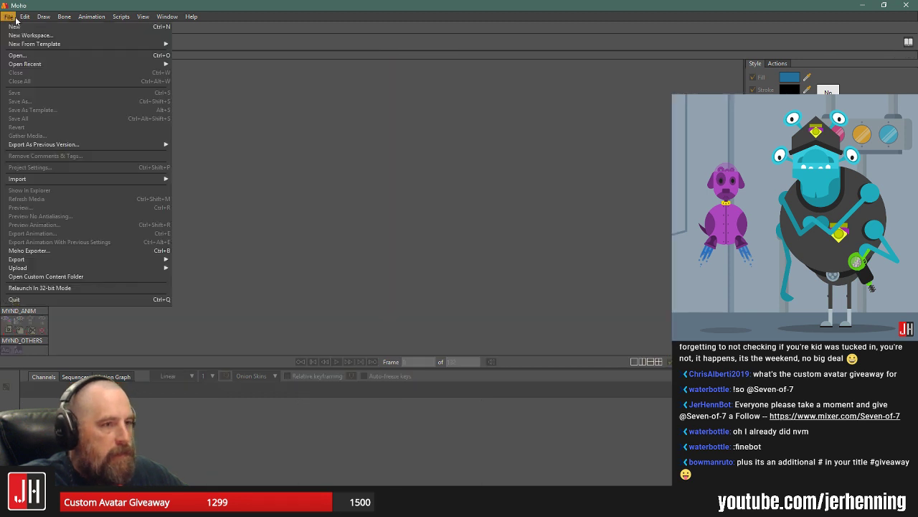
left_click(44, 57)
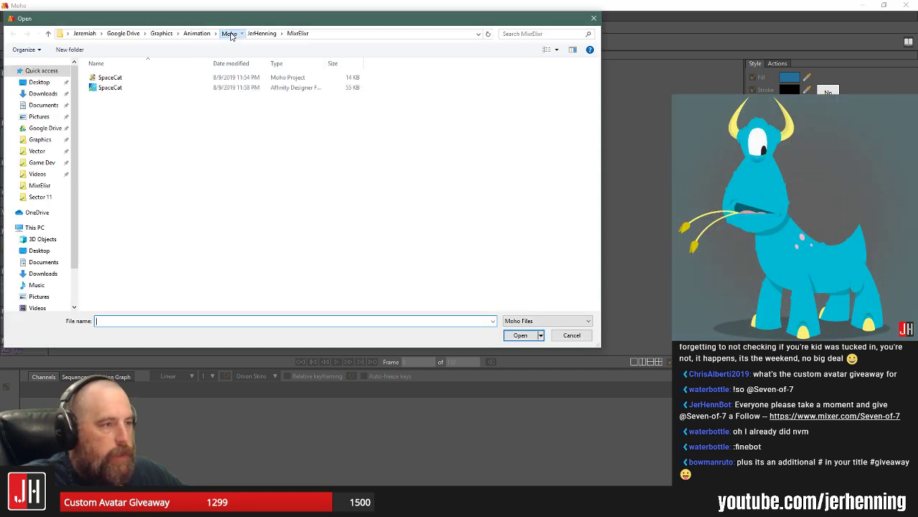
left_click(231, 35)
double_click(219, 92)
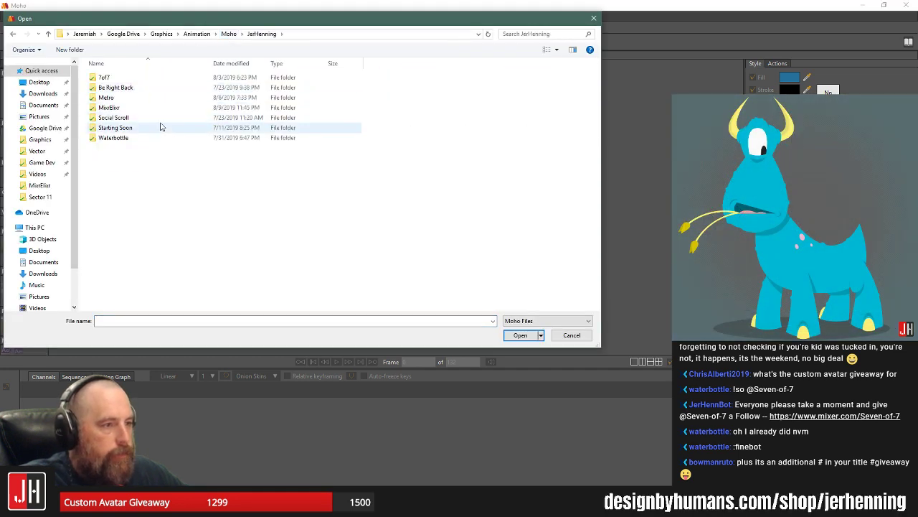
double_click(158, 77)
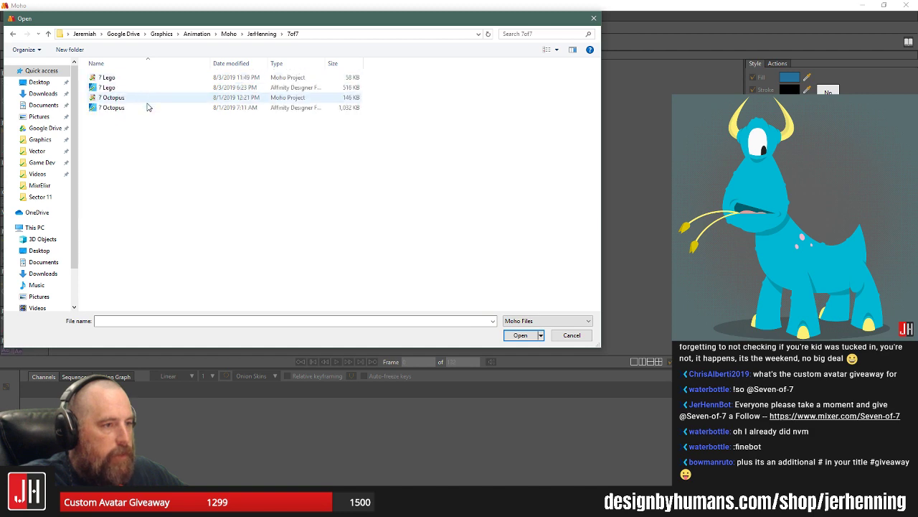
double_click(145, 77)
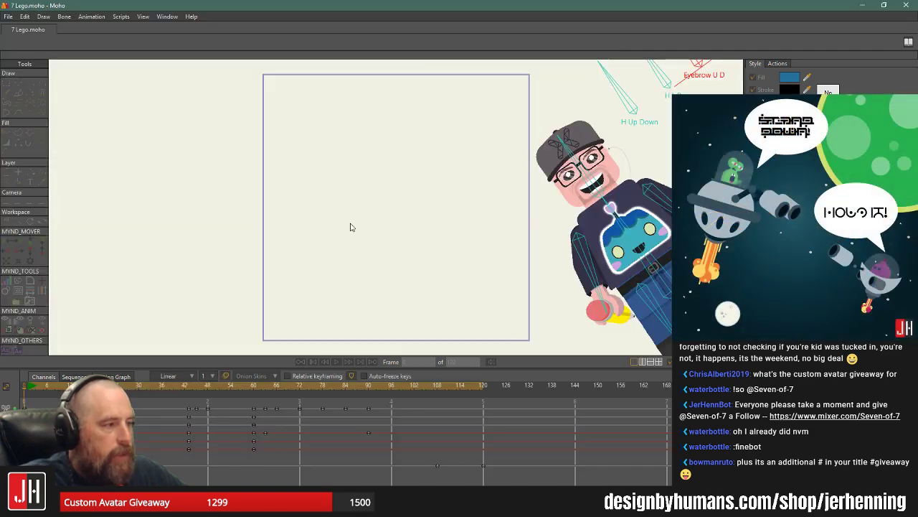
left_click(335, 362)
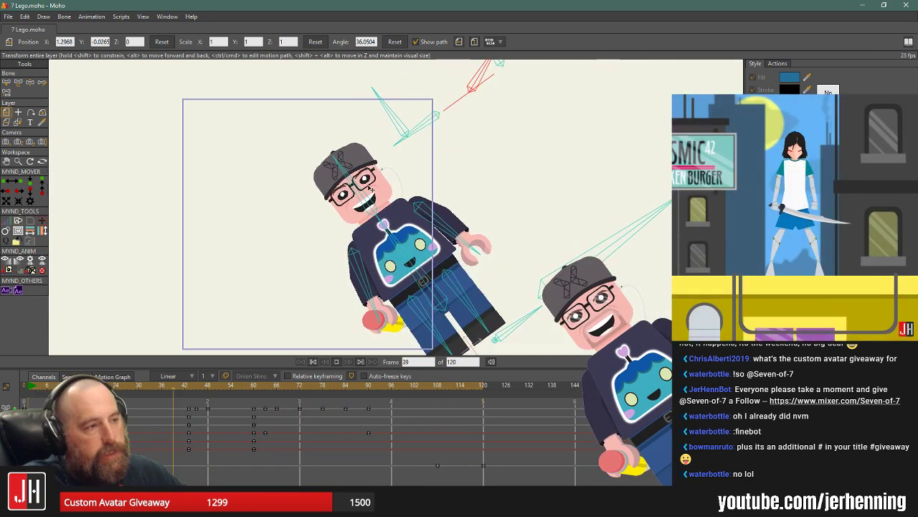
scroll(370, 188, "up", 5)
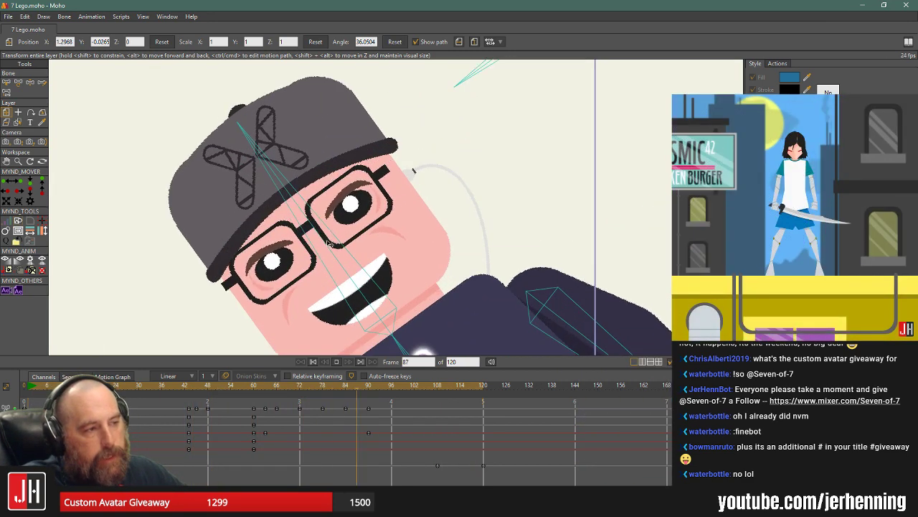
scroll(330, 241, "down", 5)
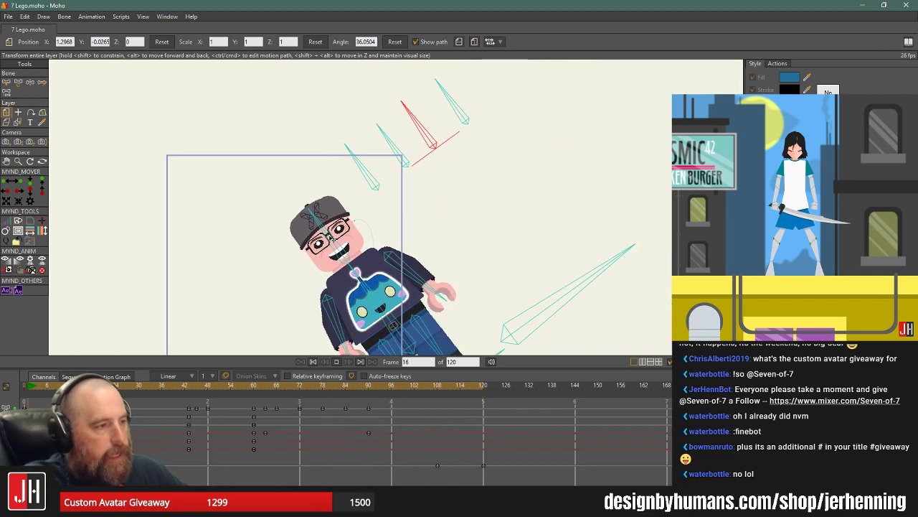
scroll(332, 239, "up", 5)
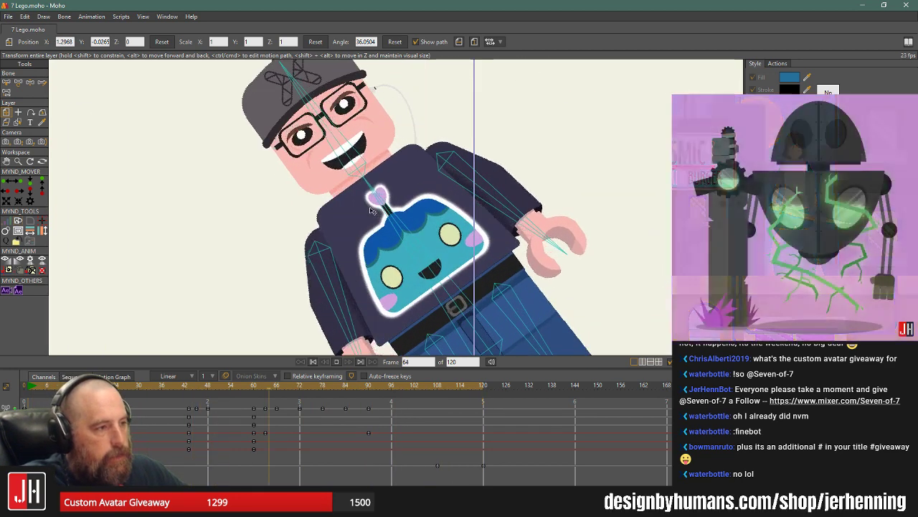
scroll(377, 230, "down", 5)
scroll(388, 262, "up", 8)
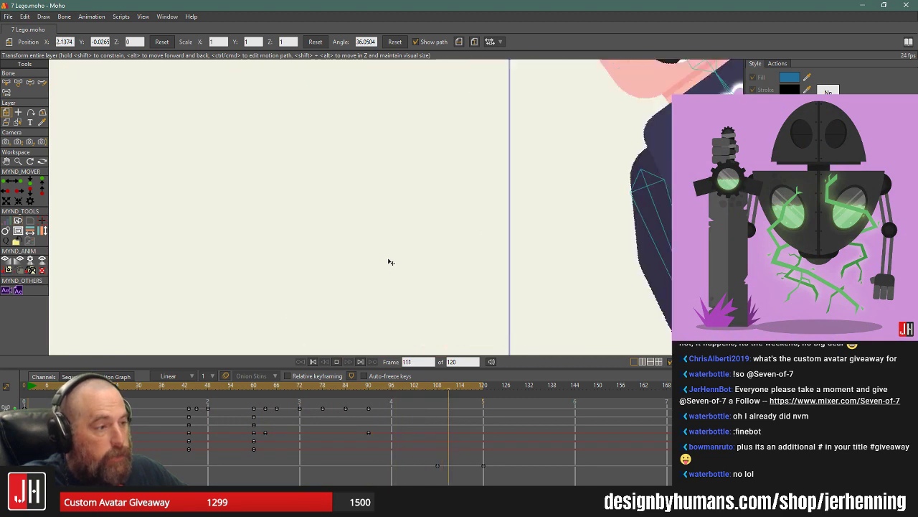
scroll(388, 262, "down", 5)
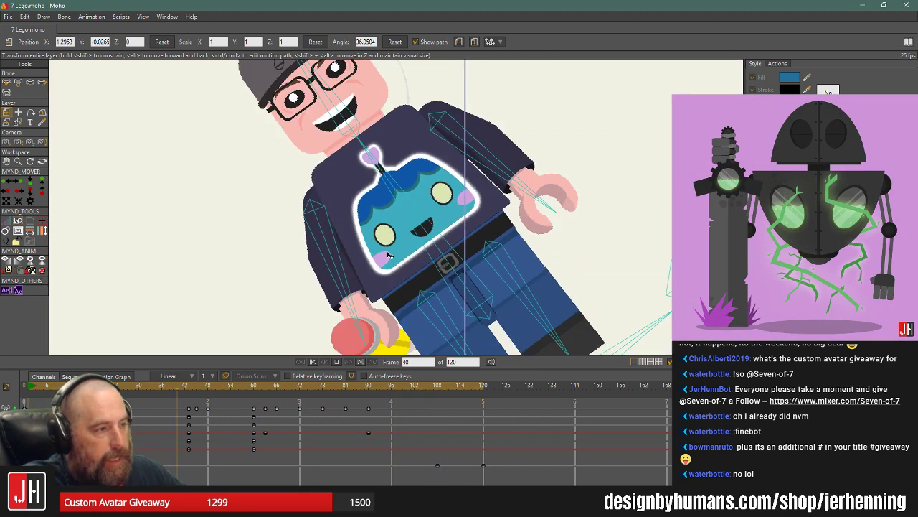
scroll(388, 254, "down", 4)
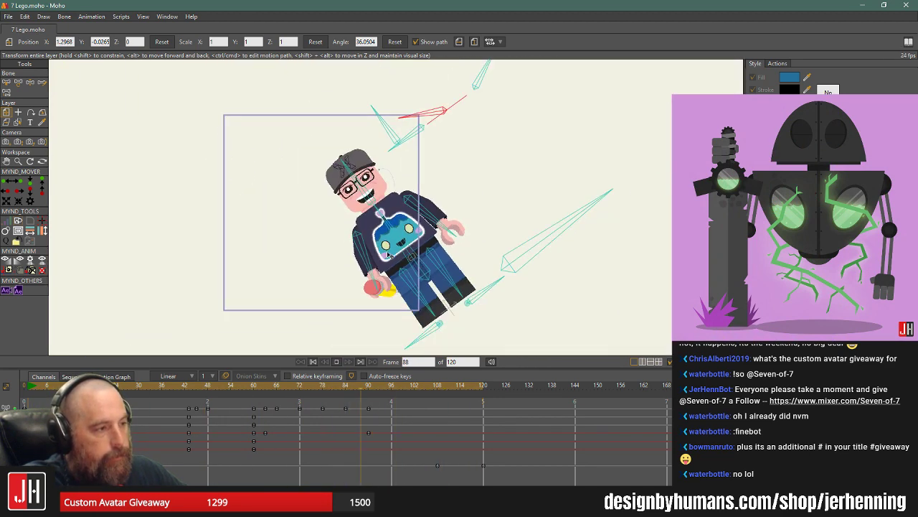
scroll(388, 254, "up", 5)
scroll(413, 122, "down", 5)
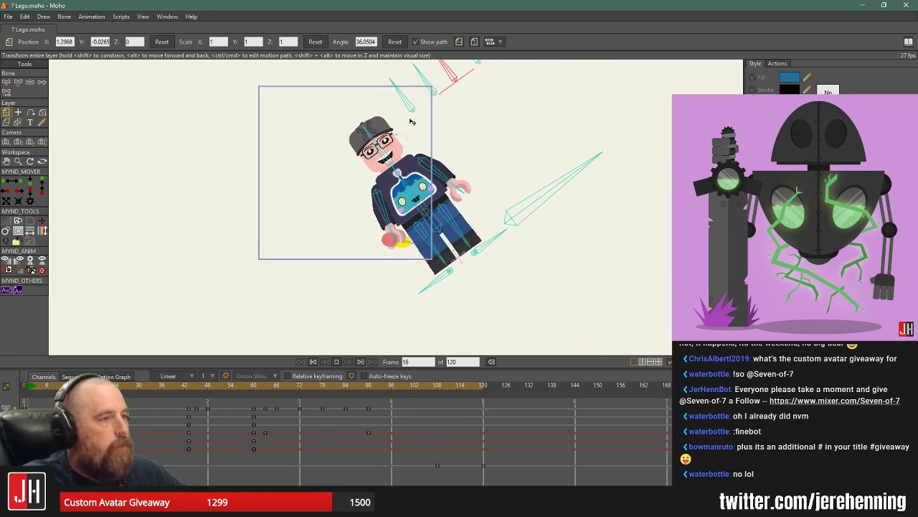
left_click(44, 31)
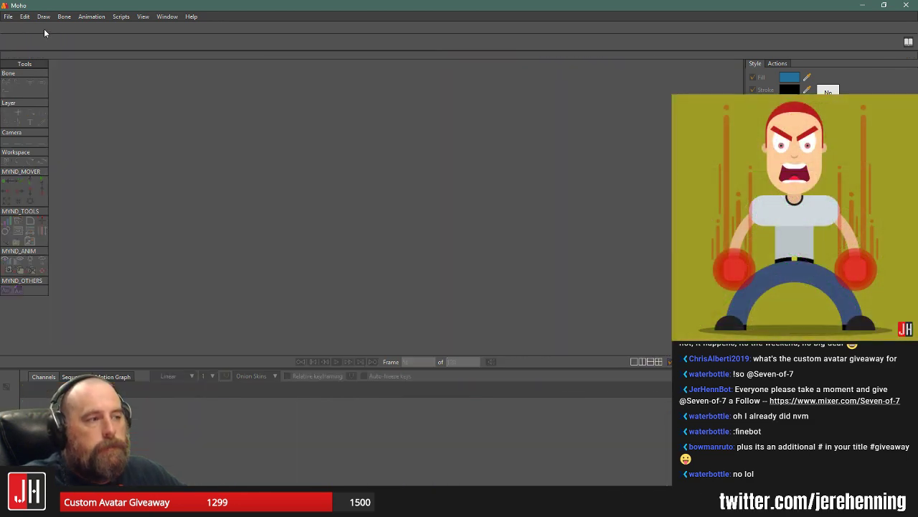
left_click(9, 16)
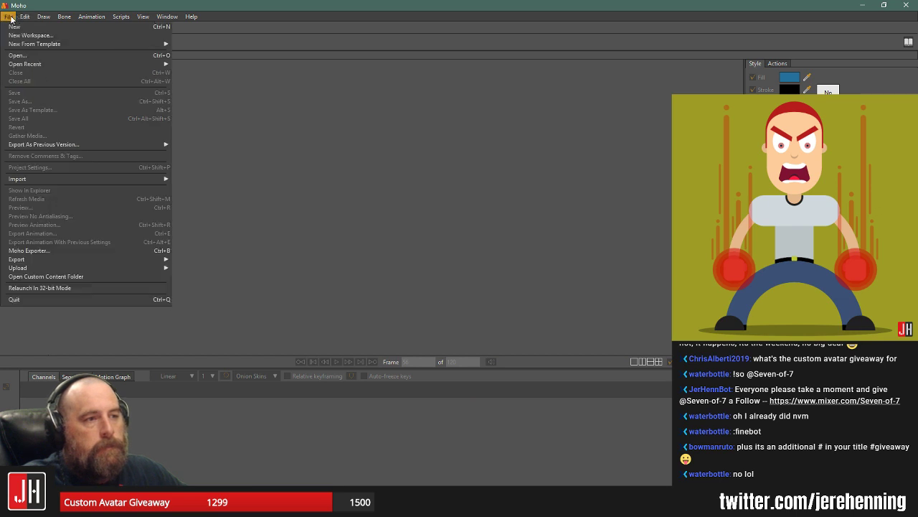
left_click(22, 55)
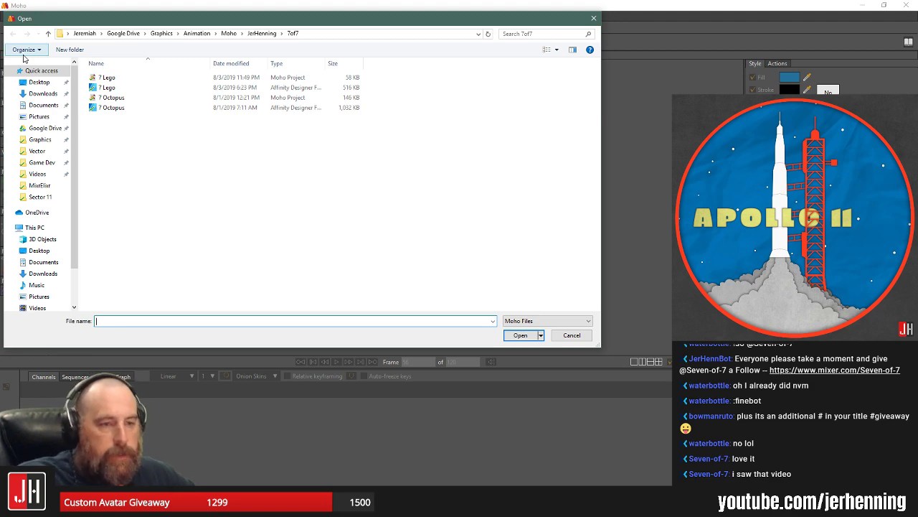
left_click(594, 19)
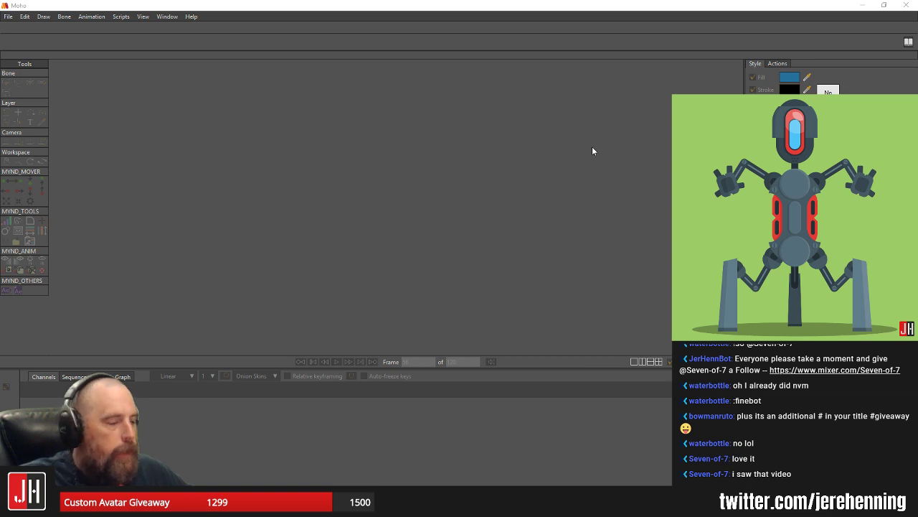
- Close the Untitled cat document in Affinity Designer without saving
key("alt+Tab")
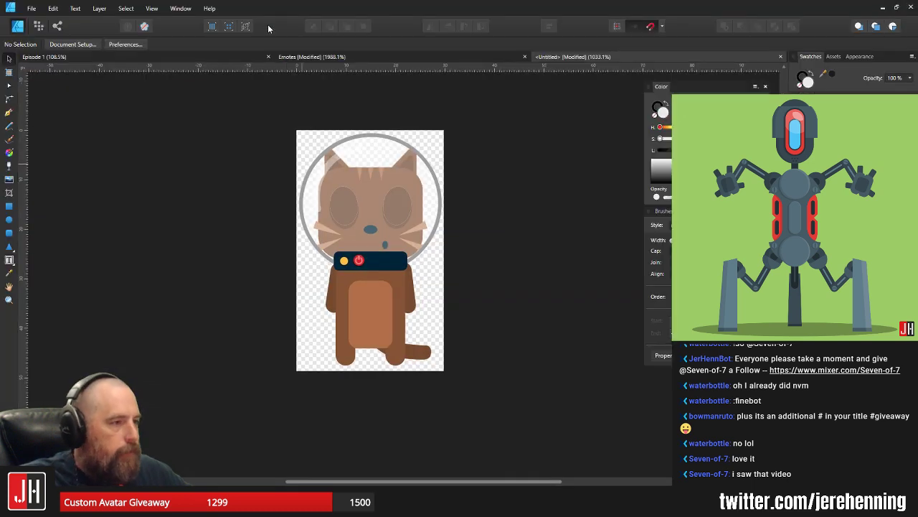
left_click(782, 56)
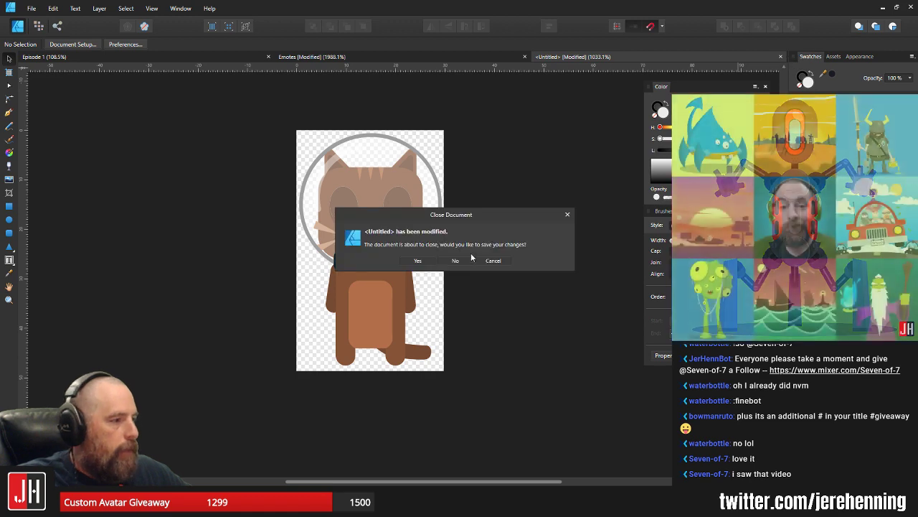
left_click(465, 262)
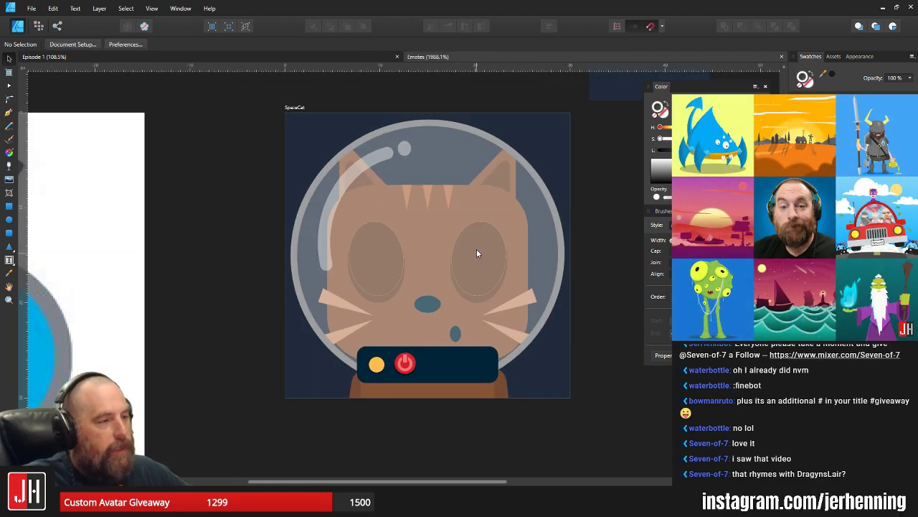
scroll(488, 245, "down", 4)
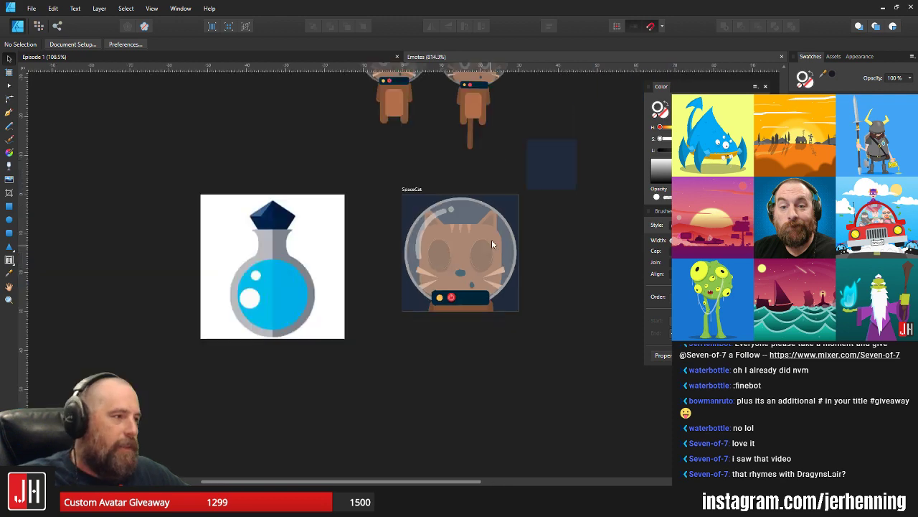
- Switch to the Episode 1 comic document showing the Sector 11 page
left_click(216, 55)
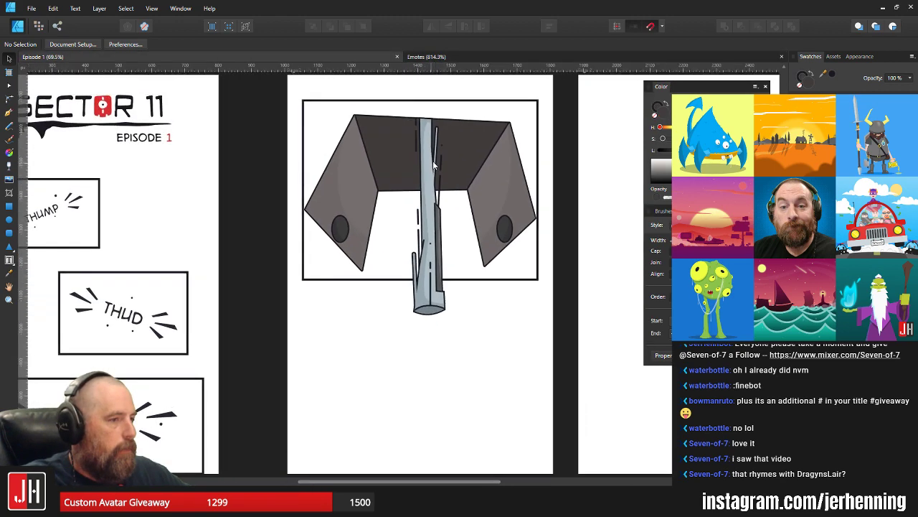
scroll(438, 153, "up", 2)
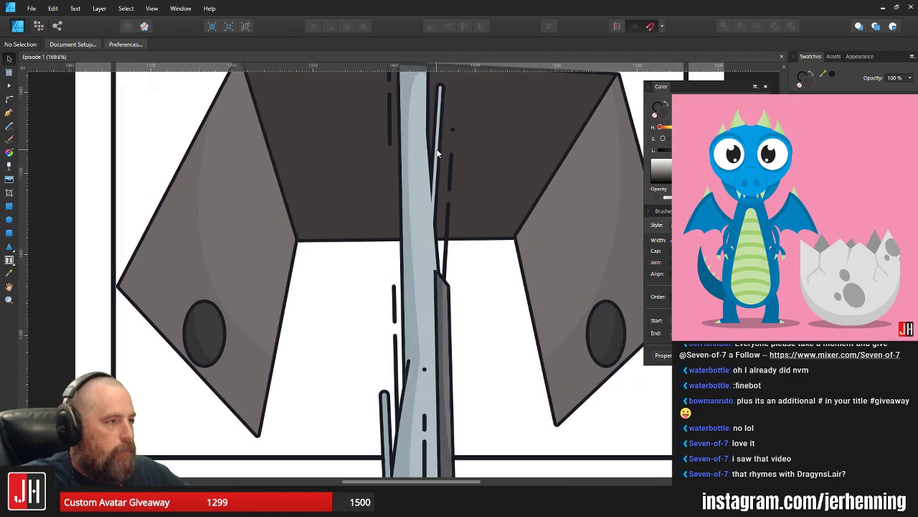
scroll(438, 151, "down", 3)
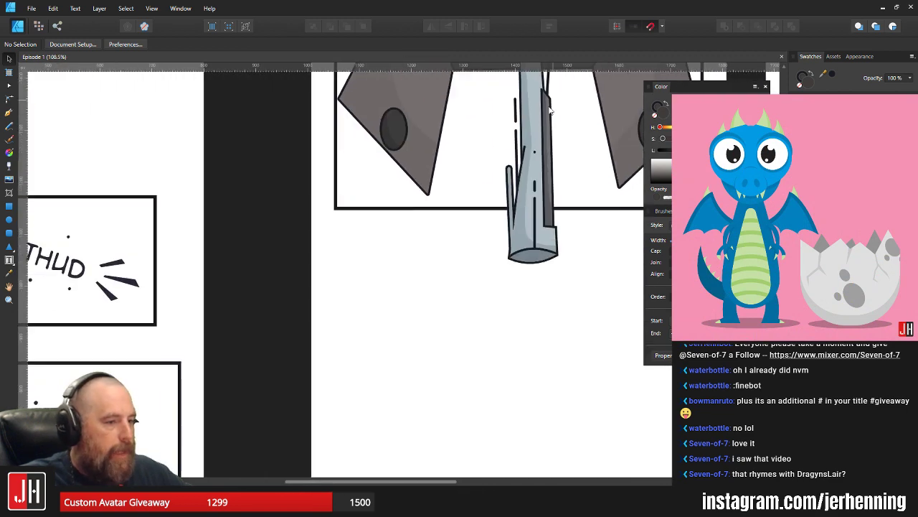
scroll(450, 161, "down", 4)
scroll(320, 174, "up", 3)
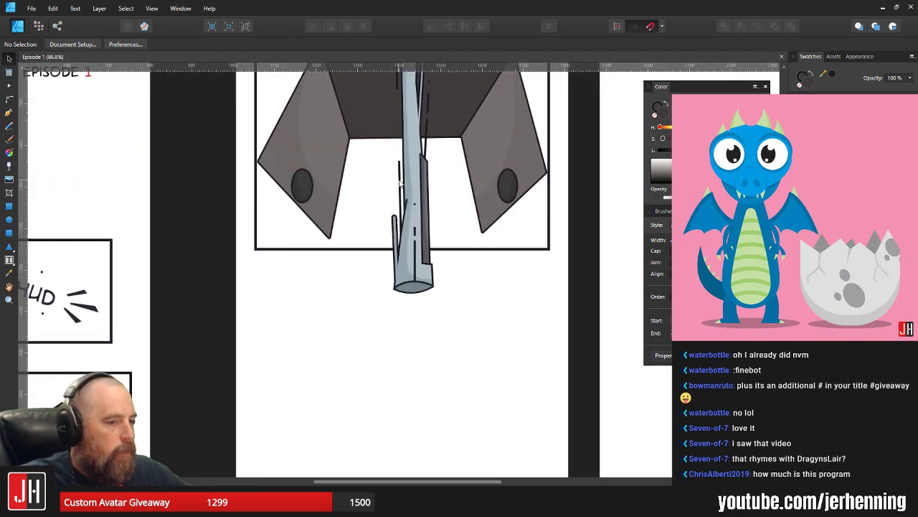
scroll(320, 174, "down", 1)
scroll(372, 181, "up", 2)
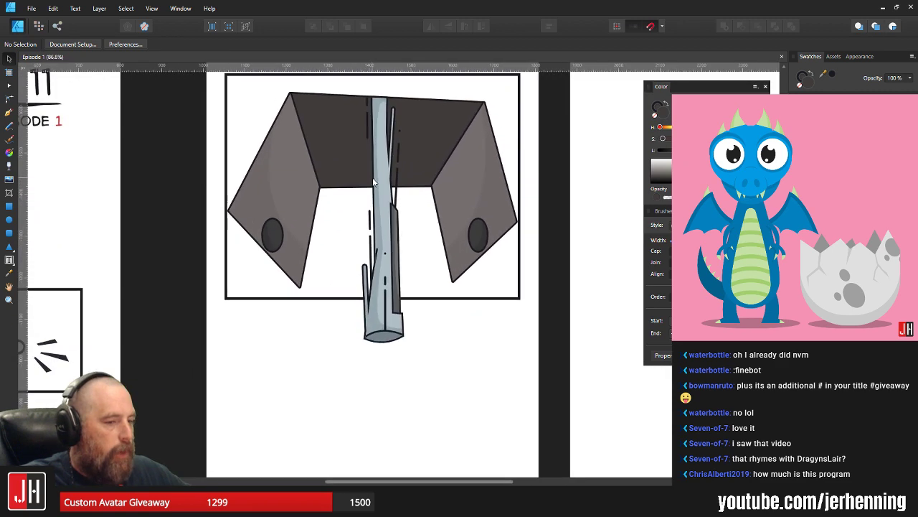
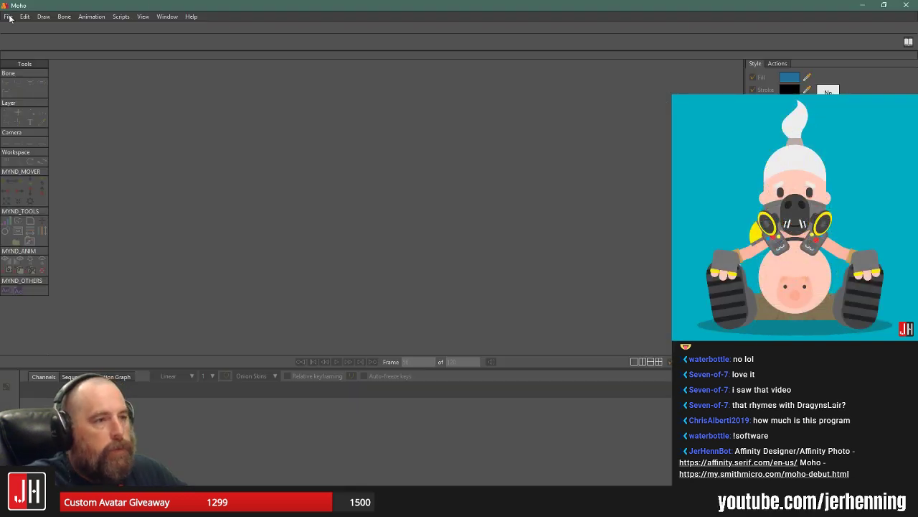
- Start a new document and draw a closed, jagged, zigzag outline that fills blue
left_click(8, 17)
left_click(22, 22)
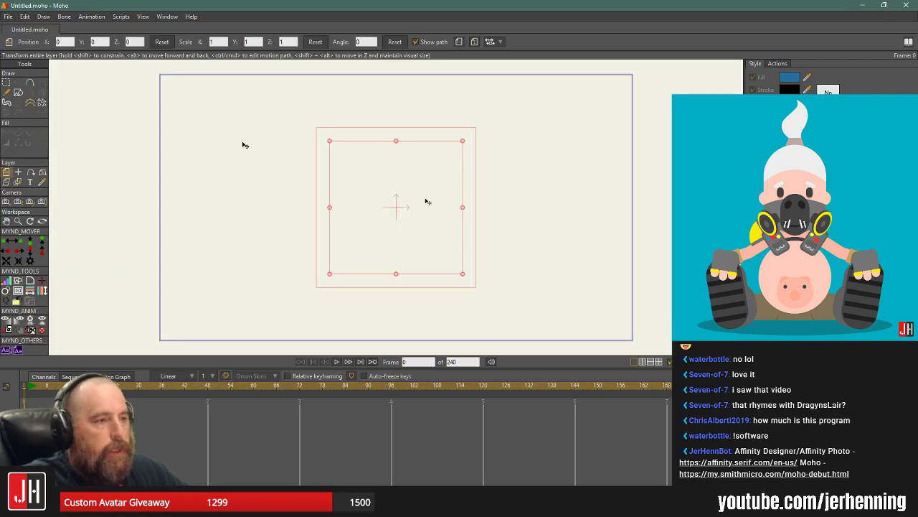
scroll(267, 155, "up", 2)
left_click(29, 83)
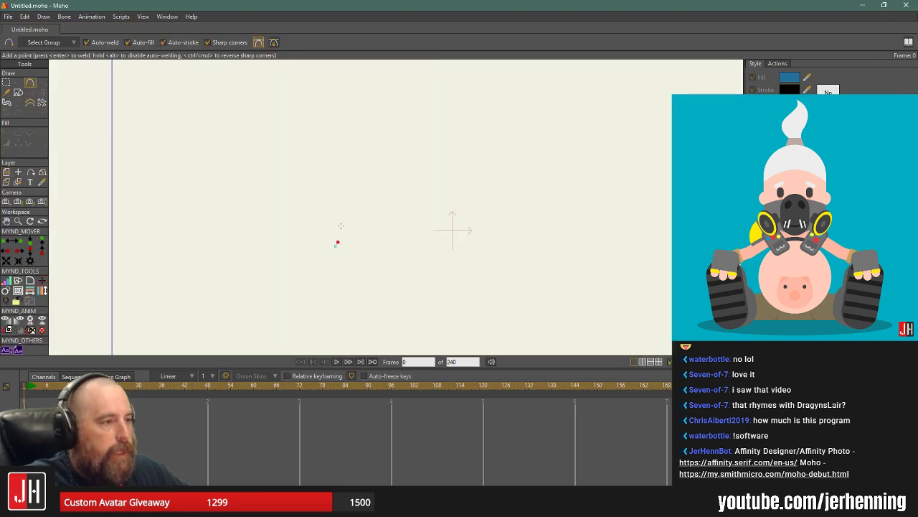
left_click_drag(341, 226, 360, 159)
left_click_drag(525, 242, 535, 266)
left_click_drag(534, 266, 478, 214)
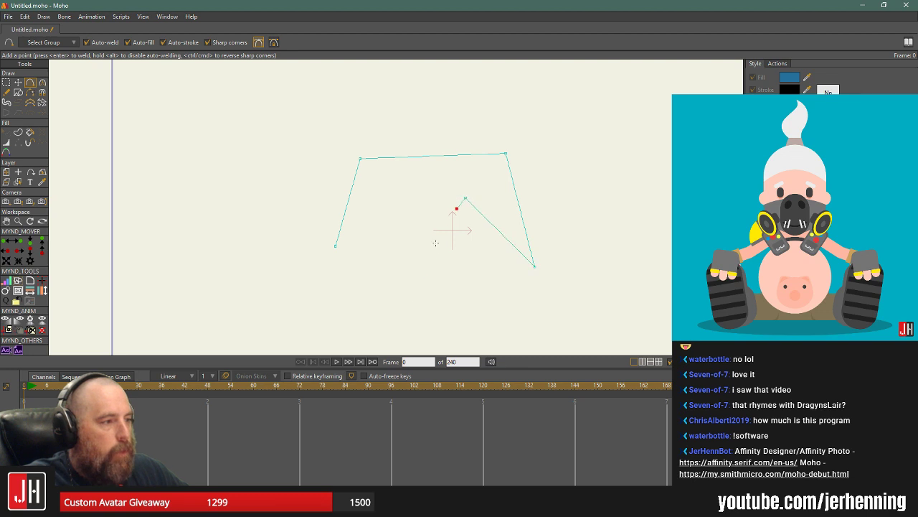
left_click_drag(435, 243, 413, 297)
left_click_drag(414, 296, 378, 203)
left_click_drag(378, 203, 335, 245)
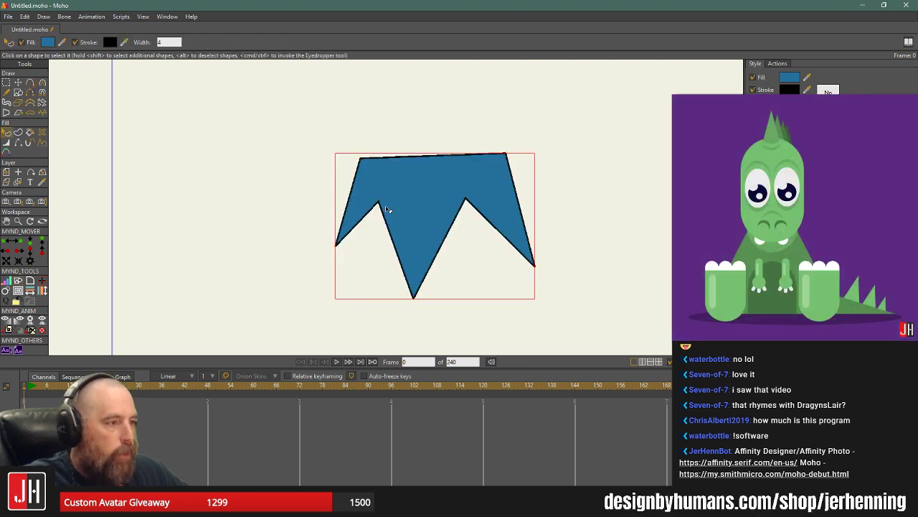
- Shift the shape down-right and bend its lower-left edge into a rounded bulge
key("t")
left_click_drag(380, 203, 364, 302)
key("g")
key("t")
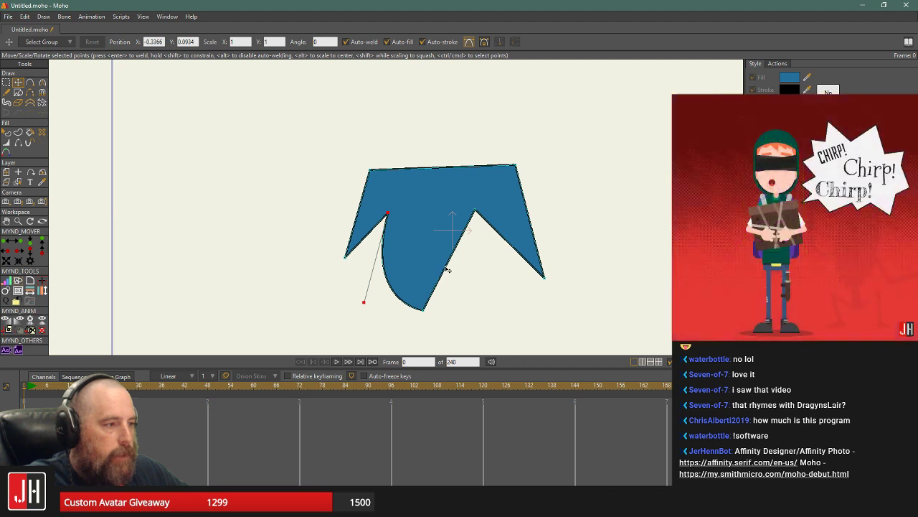
left_click_drag(448, 271, 477, 280)
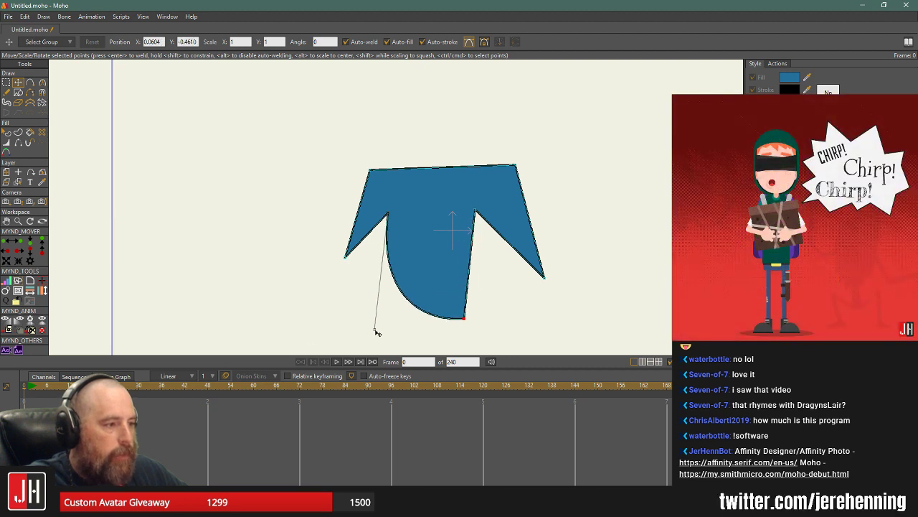
left_click_drag(376, 331, 341, 340)
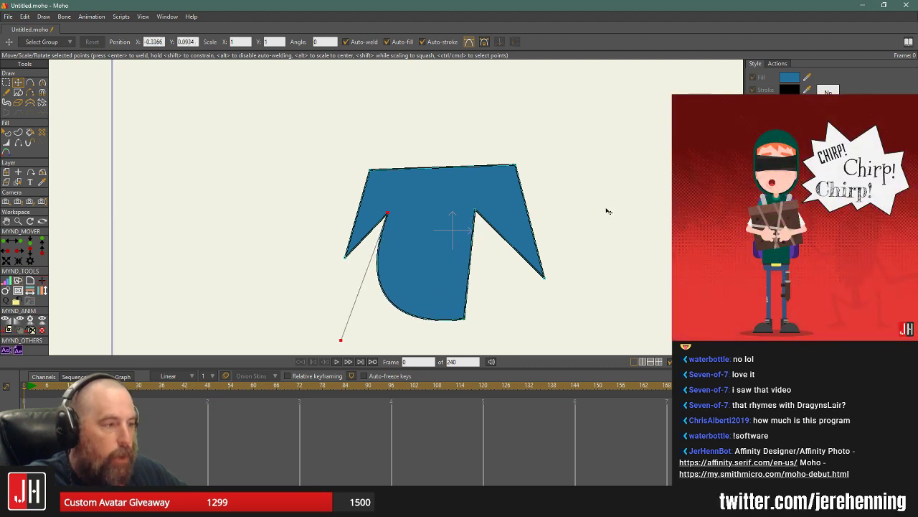
scroll(607, 211, "down", 5)
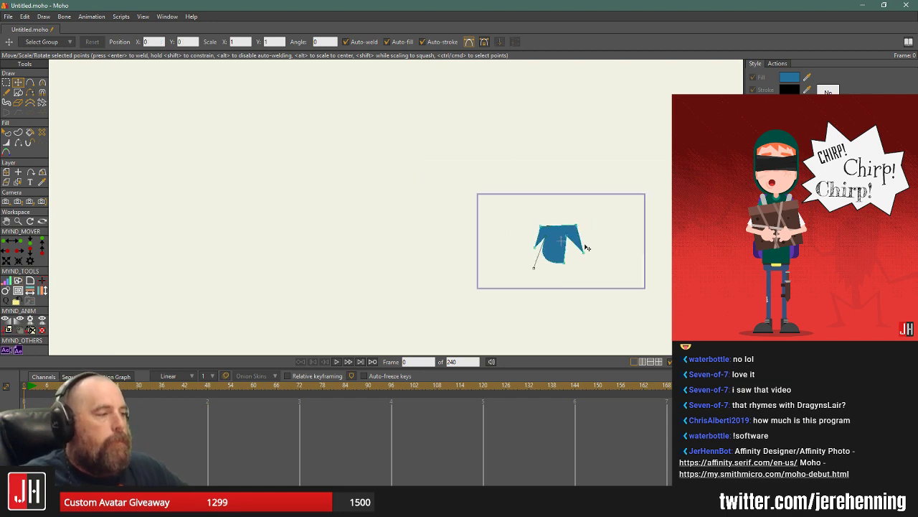
scroll(621, 258, "up", 3)
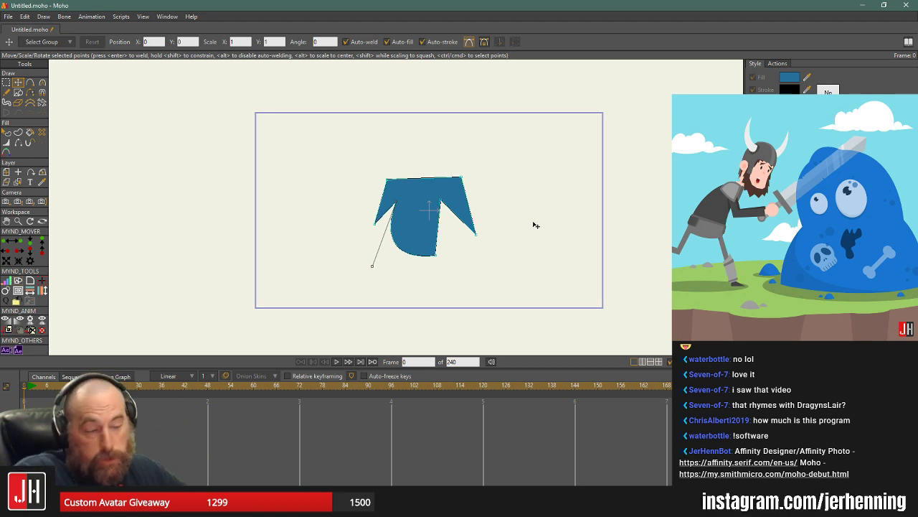
scroll(535, 224, "down", 1)
scroll(488, 218, "up", 3)
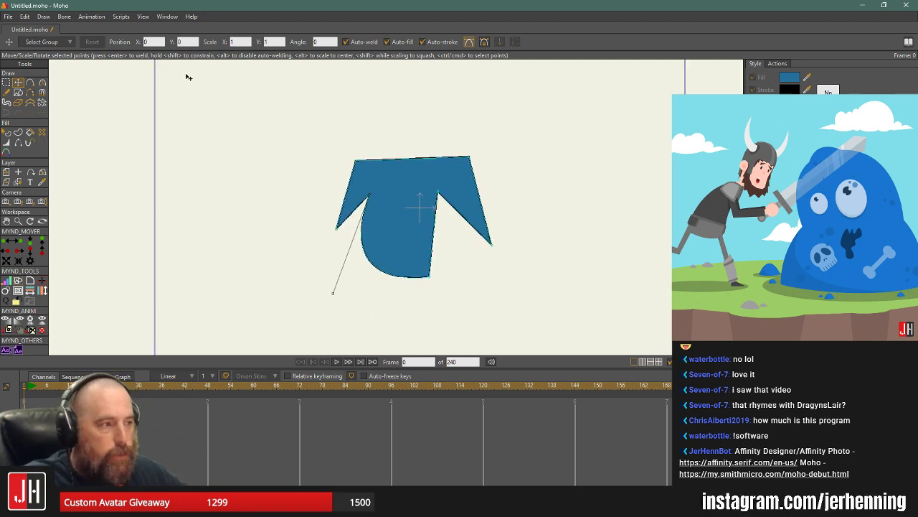
- Close the blue shape document without saving and create a new blank document
left_click(6, 30)
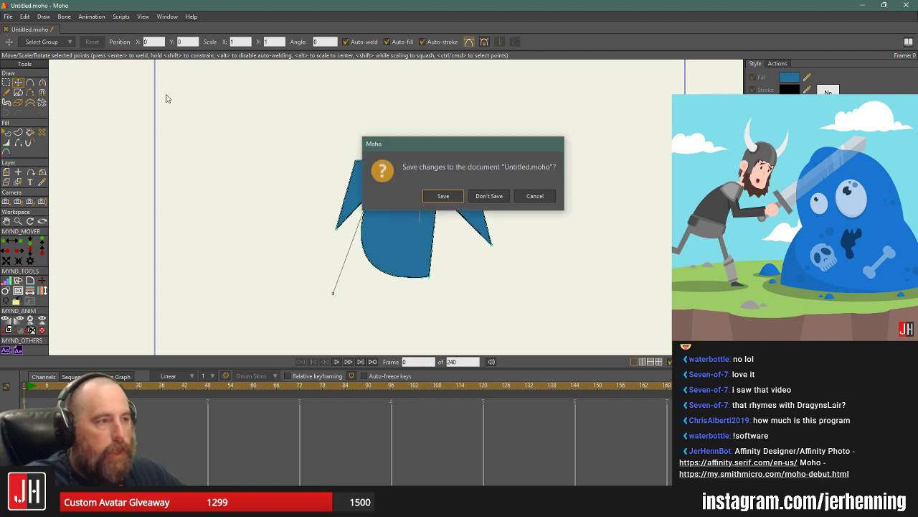
left_click(490, 197)
left_click(12, 17)
left_click(30, 35)
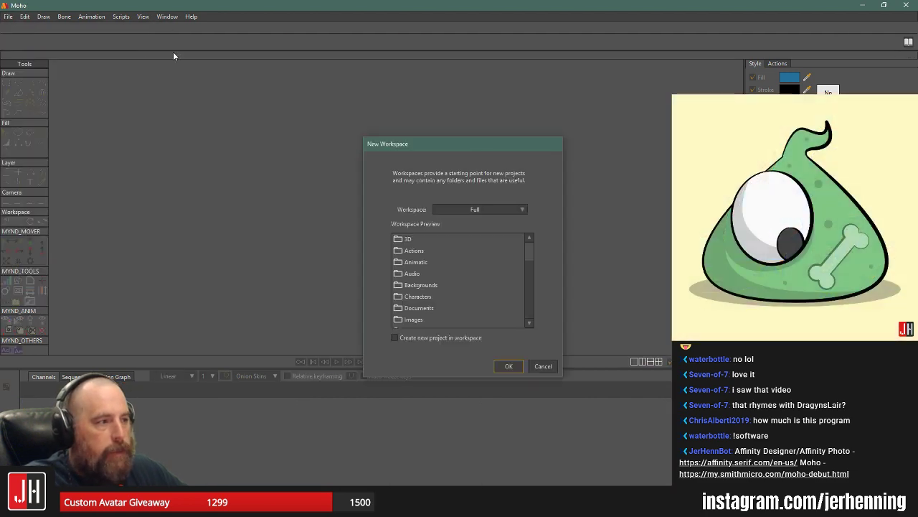
left_click(541, 365)
left_click(8, 17)
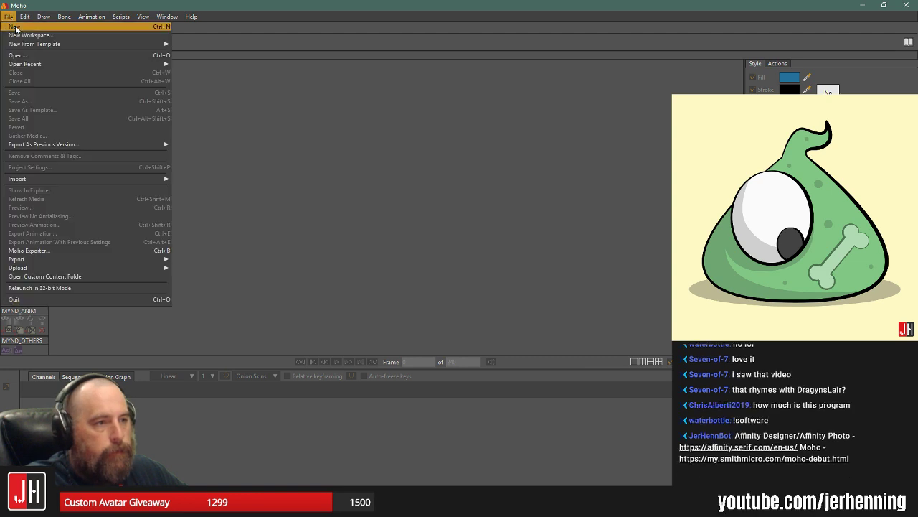
left_click(22, 25)
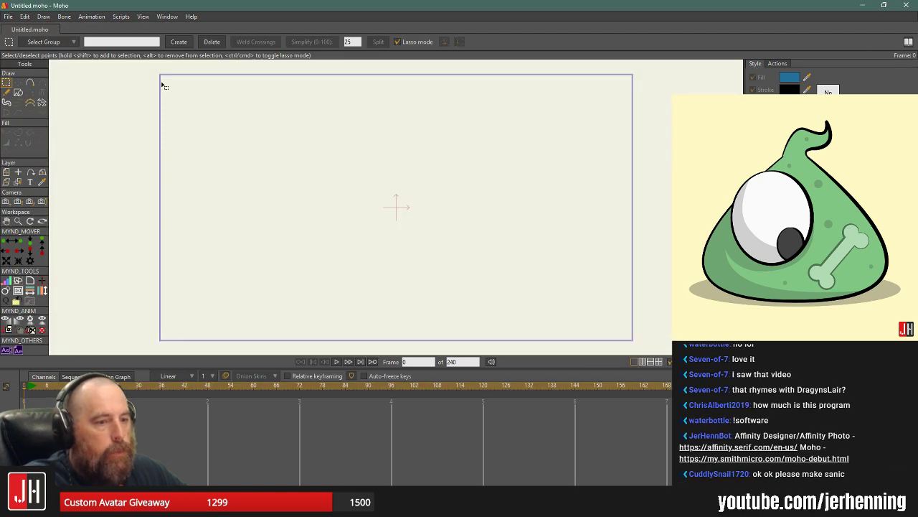
- Import the Lego character artwork through General Import, not as a project insert
left_click(12, 16)
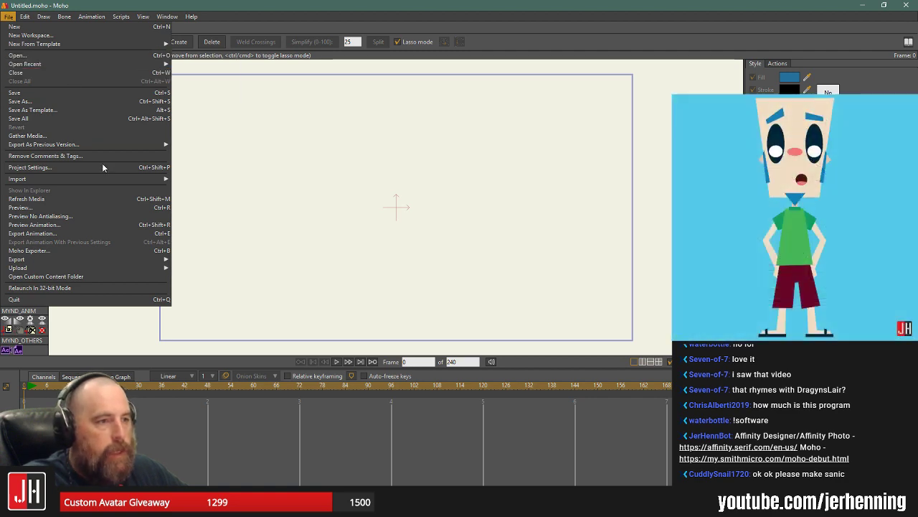
mouse_move(103, 178)
left_click(206, 188)
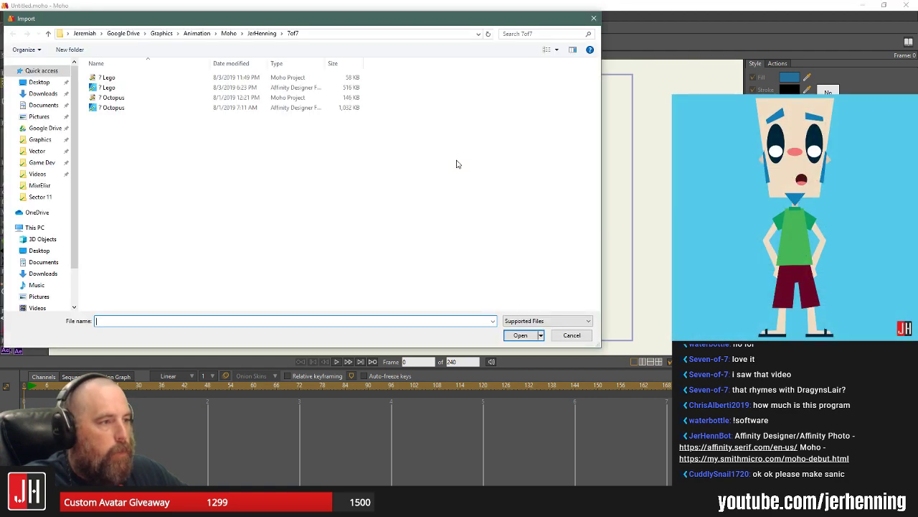
double_click(160, 80)
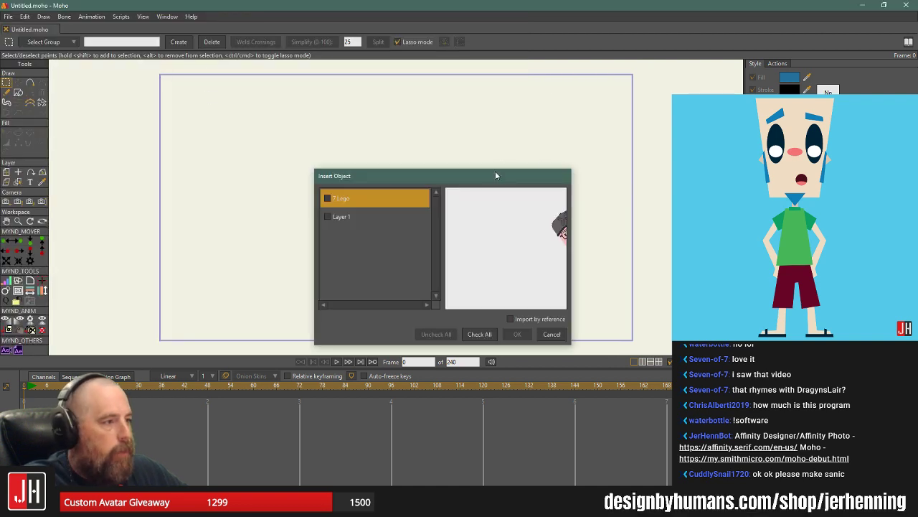
left_click(551, 334)
left_click(8, 15)
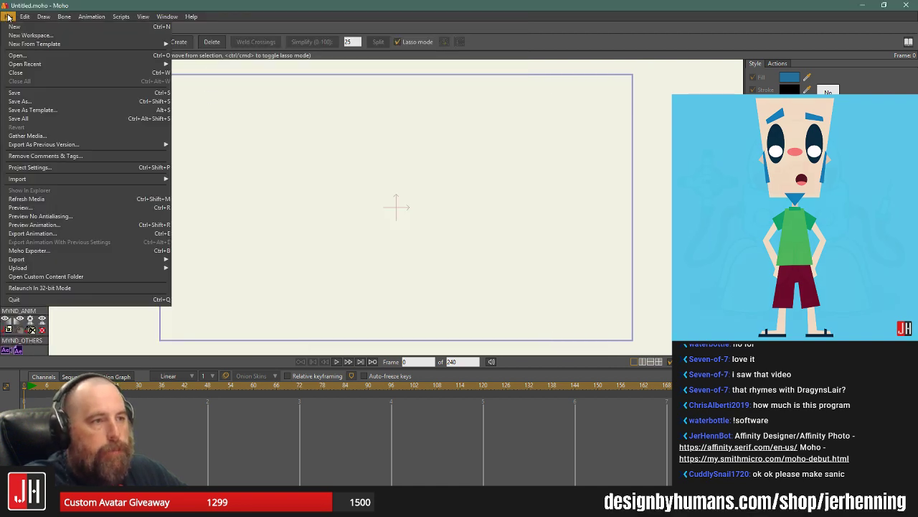
mouse_move(109, 181)
left_click(234, 181)
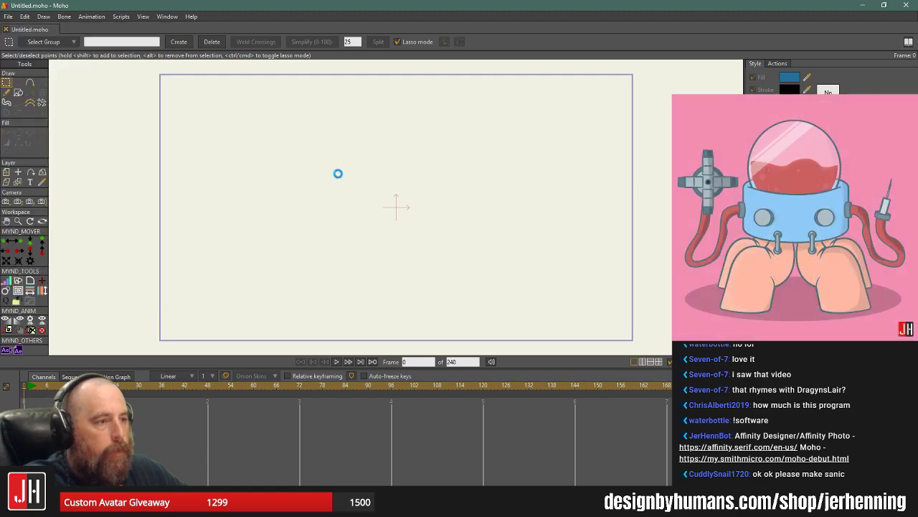
double_click(106, 88)
- Import the artwork as separate layers, scale it to 0.7632 unrotated, and centre it in frame
left_click(425, 207)
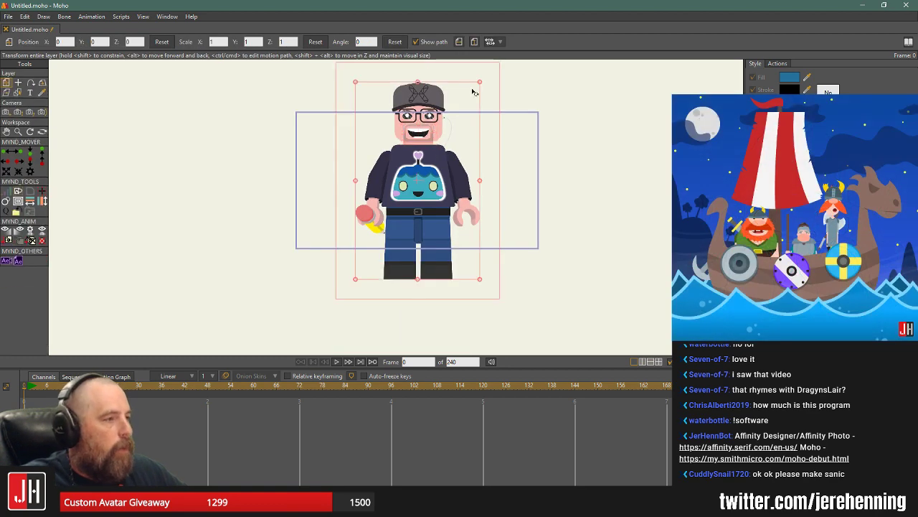
left_click_drag(482, 84, 478, 105)
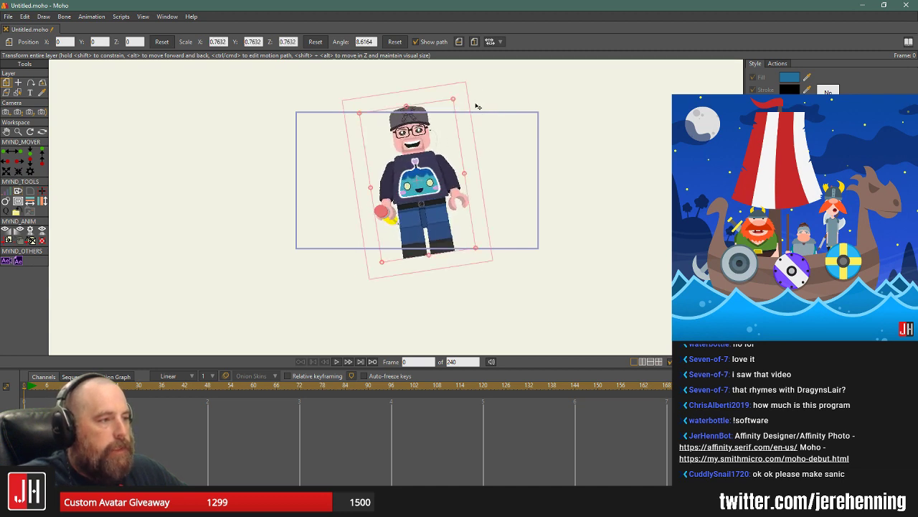
key("ctrl+z")
scroll(447, 127, "up", 3)
scroll(449, 139, "down", 2)
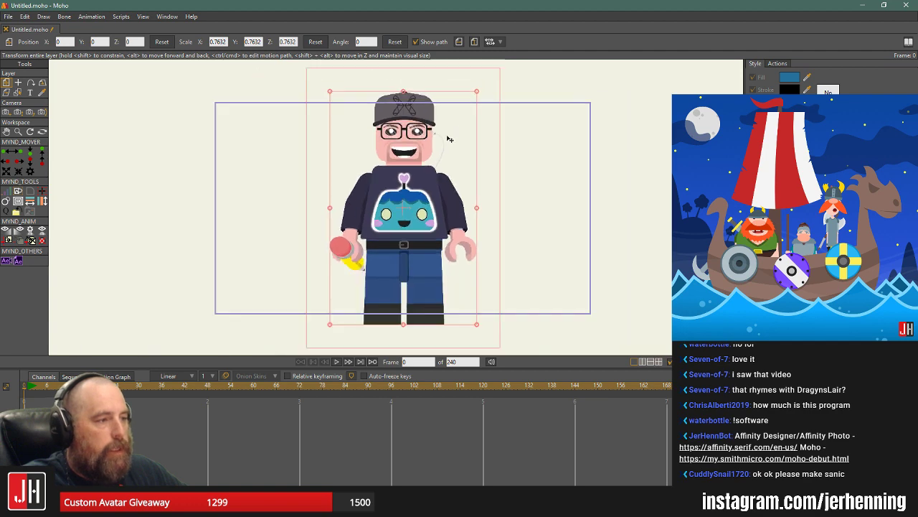
left_click_drag(337, 176, 347, 156)
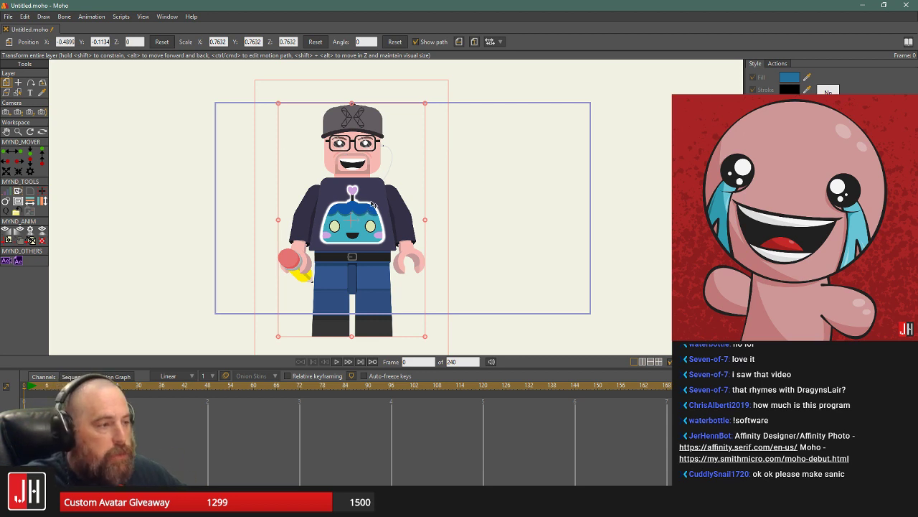
left_click_drag(372, 202, 423, 190)
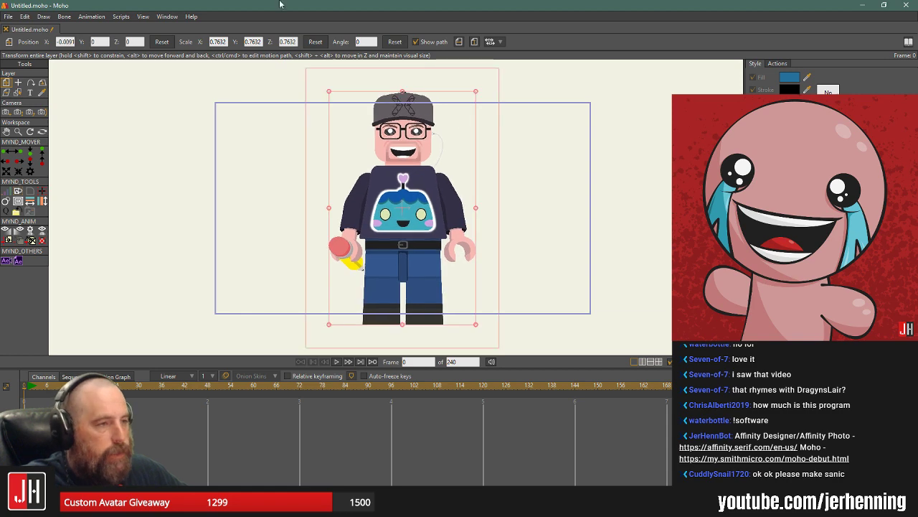
- Close the Lego character document without saving and start a new document
left_click(6, 29)
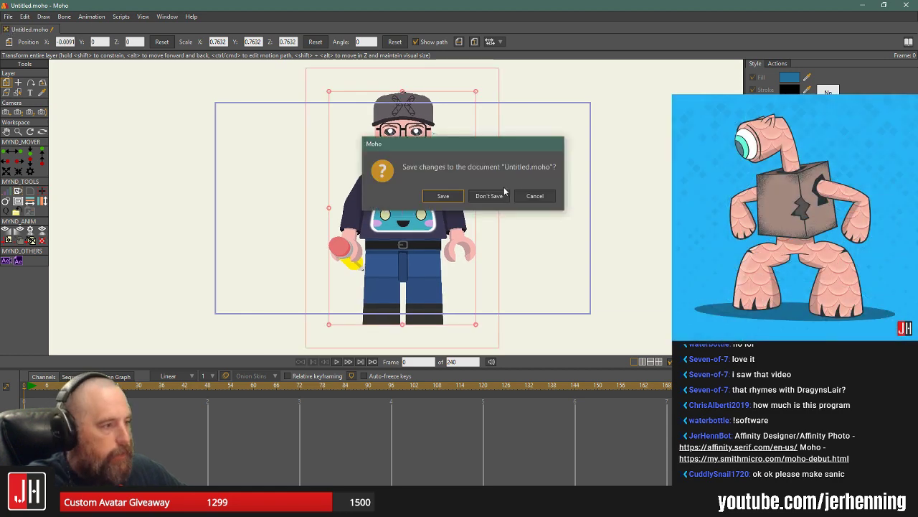
left_click(504, 194)
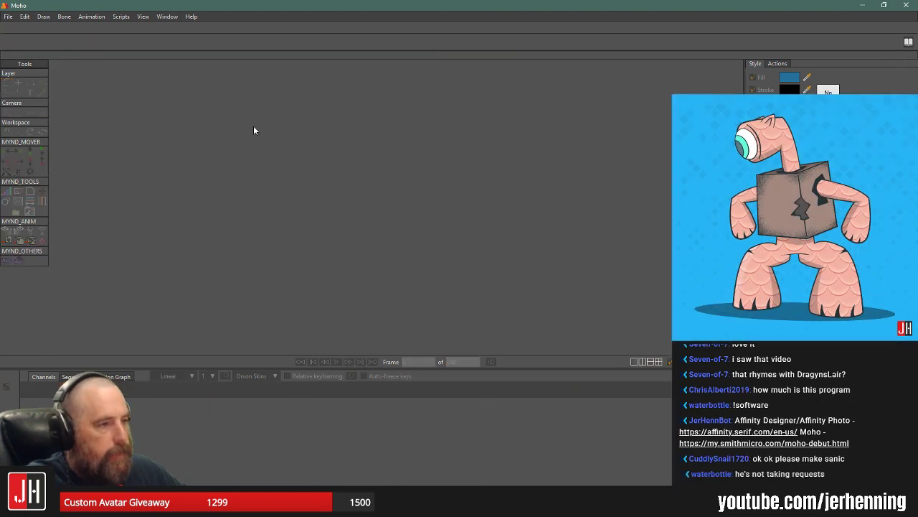
left_click(8, 16)
left_click(25, 32)
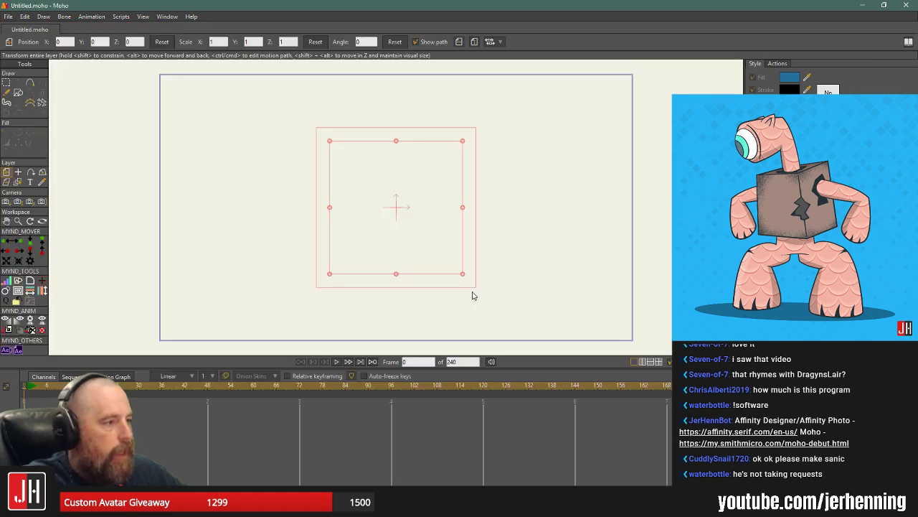
left_click(10, 17)
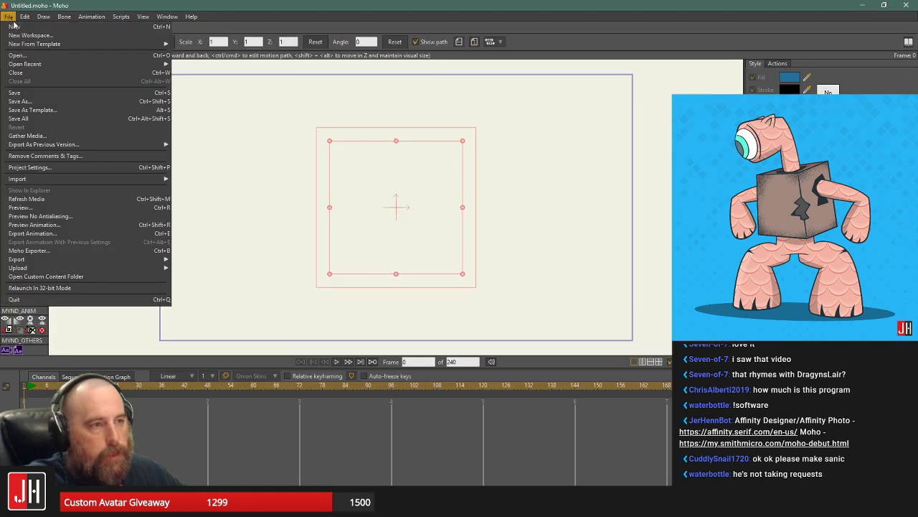
left_click(25, 58)
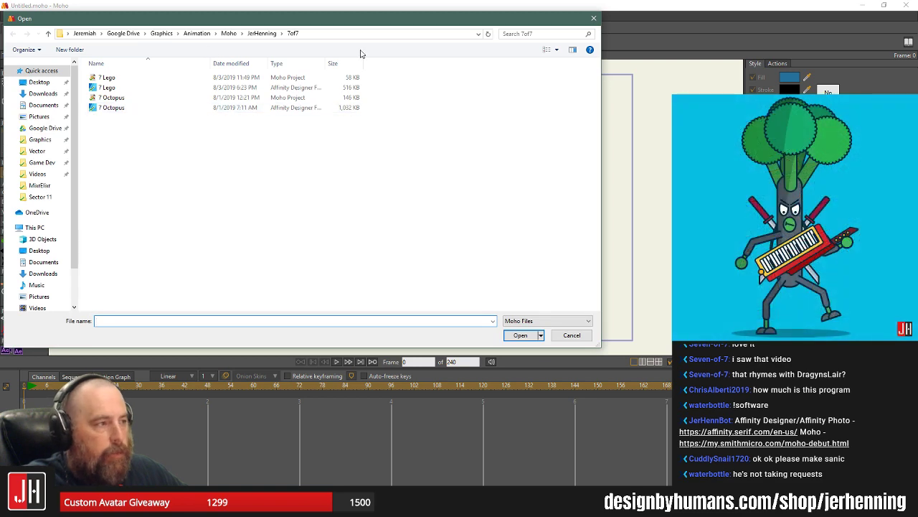
left_click(594, 18)
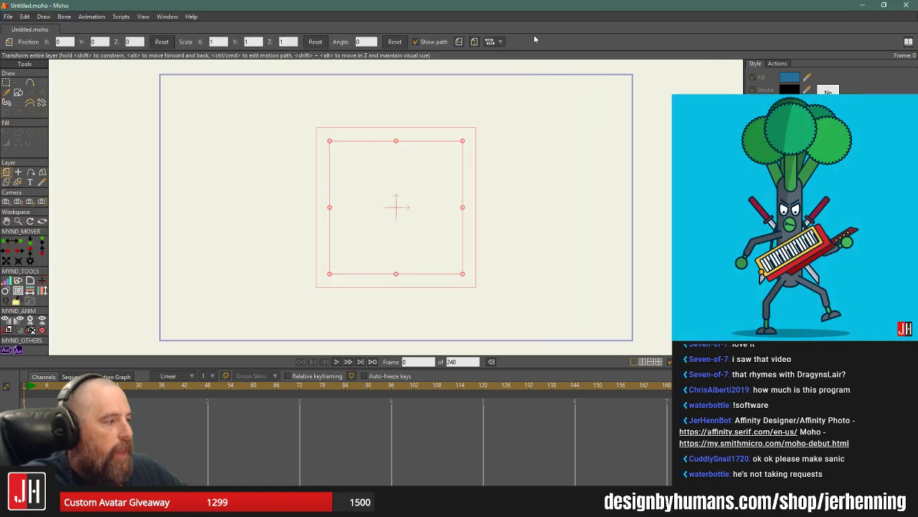
- Try importing 7 Octopus, skipping Logo 65.png, then cancel the object insert
left_click(9, 16)
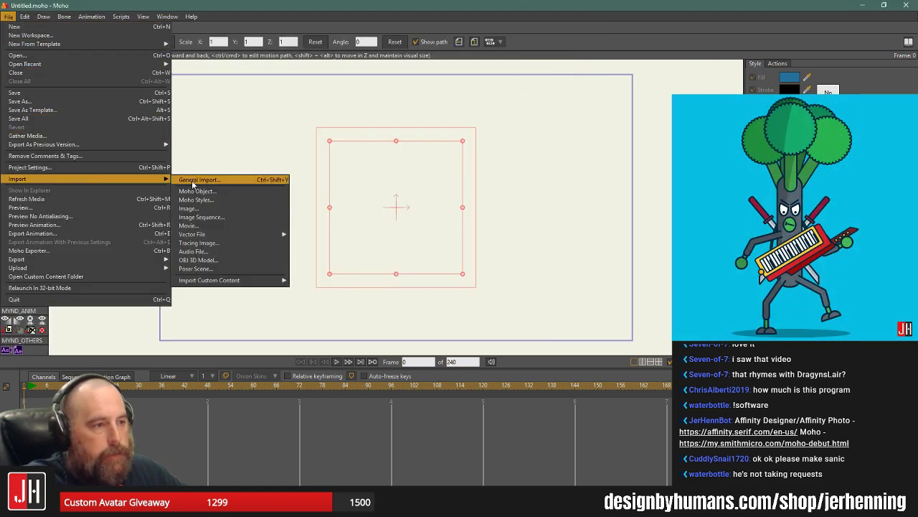
left_click(195, 184)
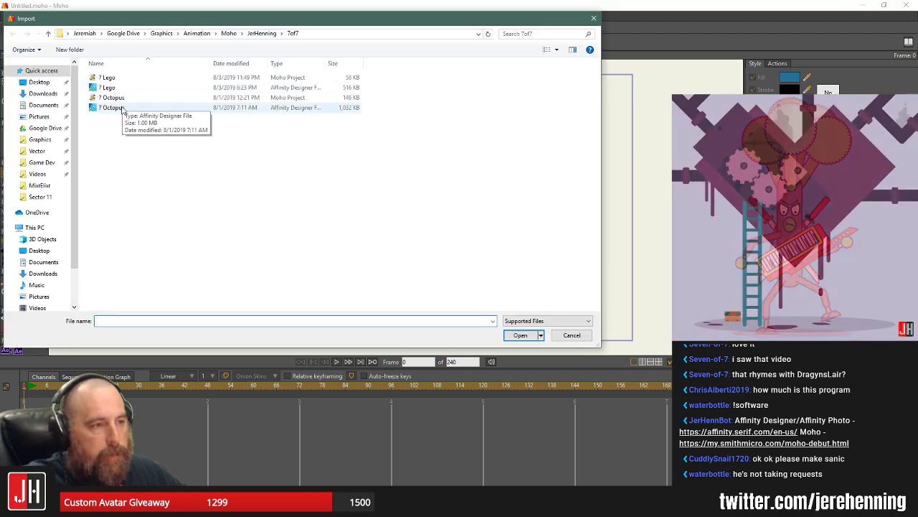
double_click(121, 103)
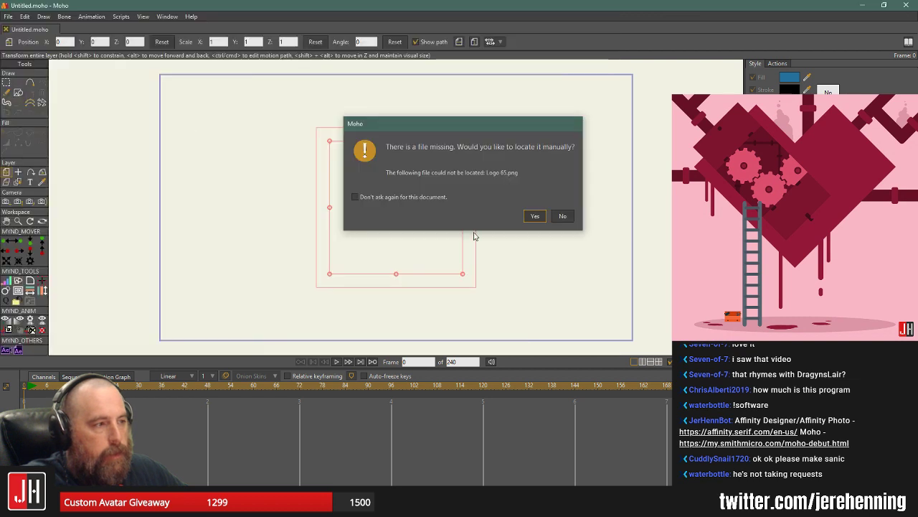
left_click(556, 218)
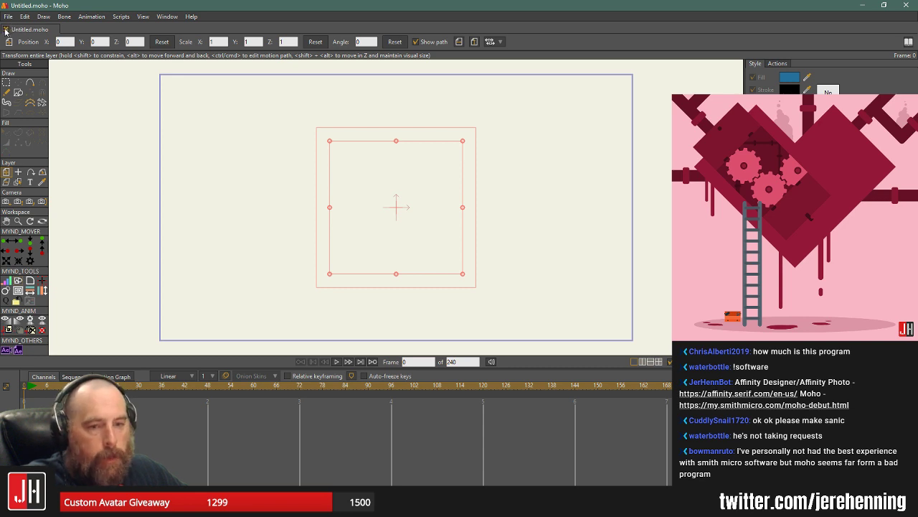
left_click(5, 31)
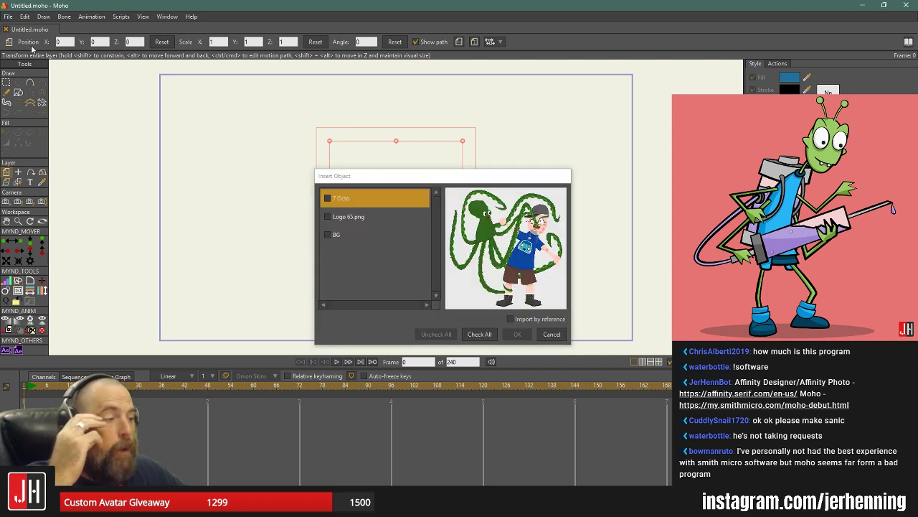
left_click(553, 339)
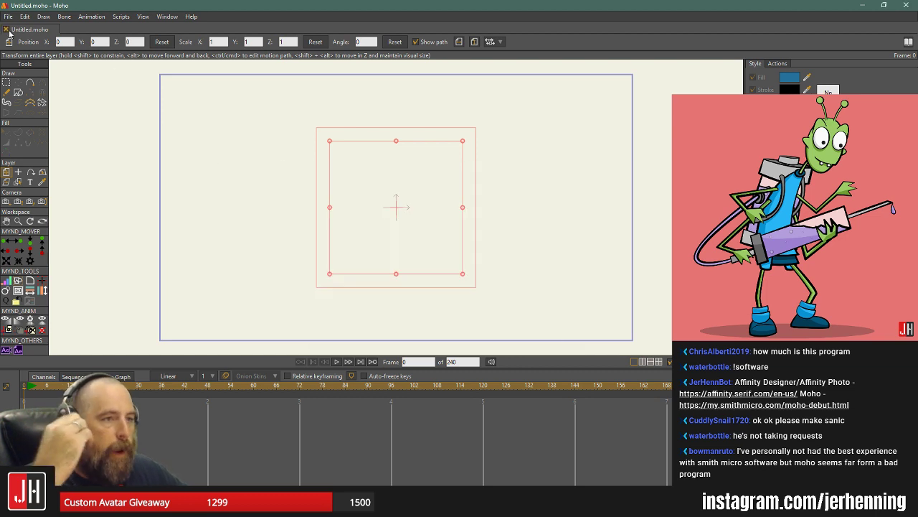
- Open the 7 Octopus project directly, proceeding without the missing Logo 65.png image
left_click(5, 29)
left_click(8, 16)
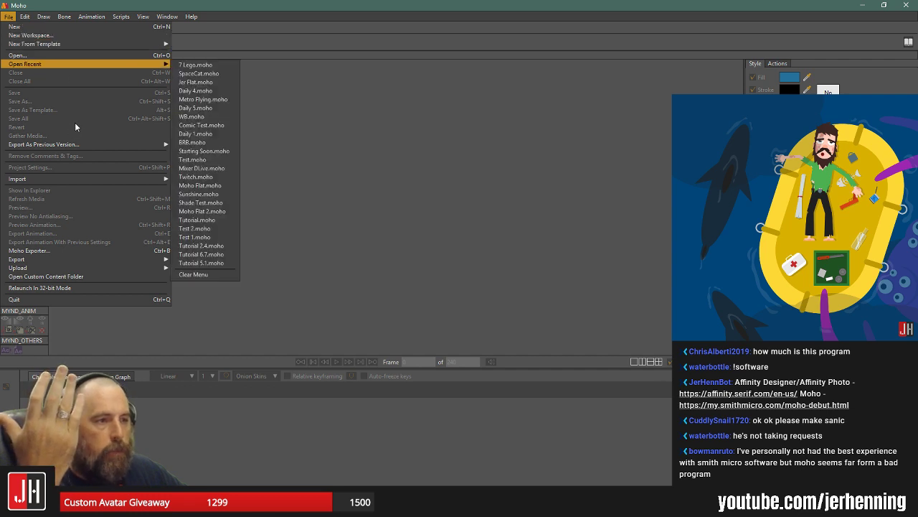
key("Return")
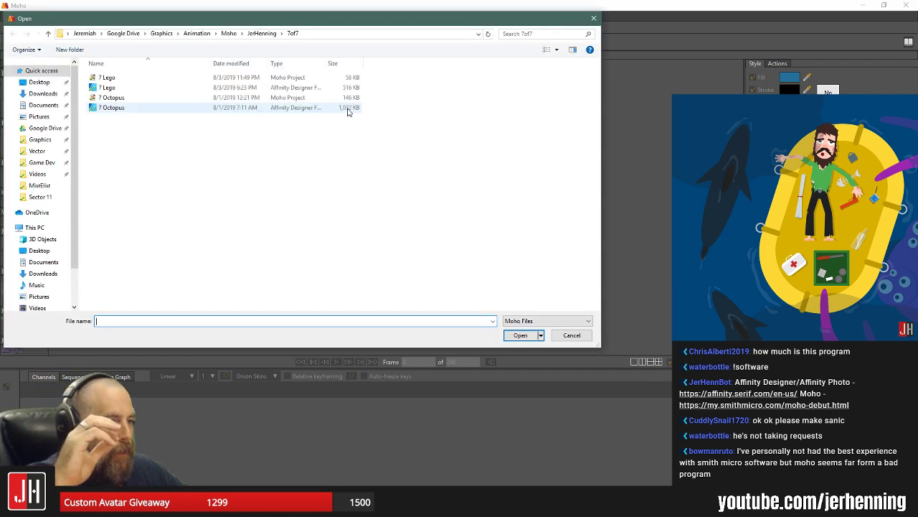
double_click(127, 102)
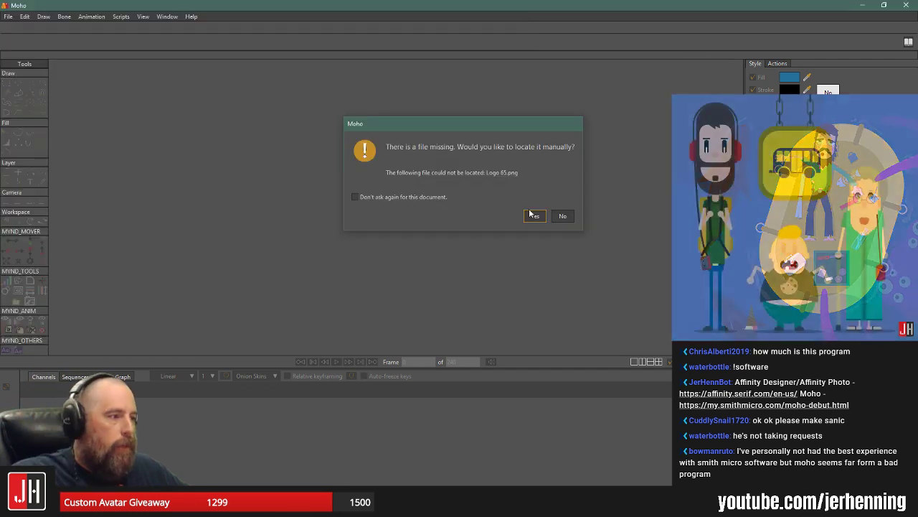
left_click(534, 216)
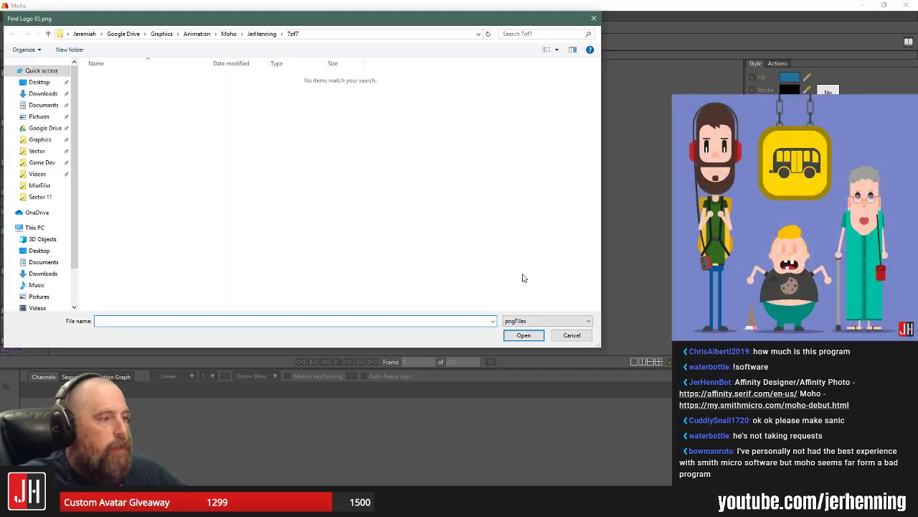
left_click(572, 335)
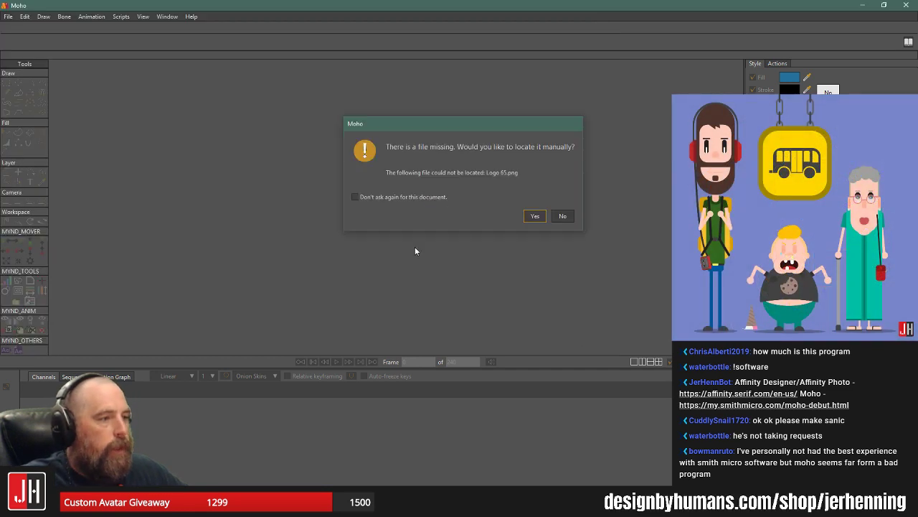
left_click(563, 217)
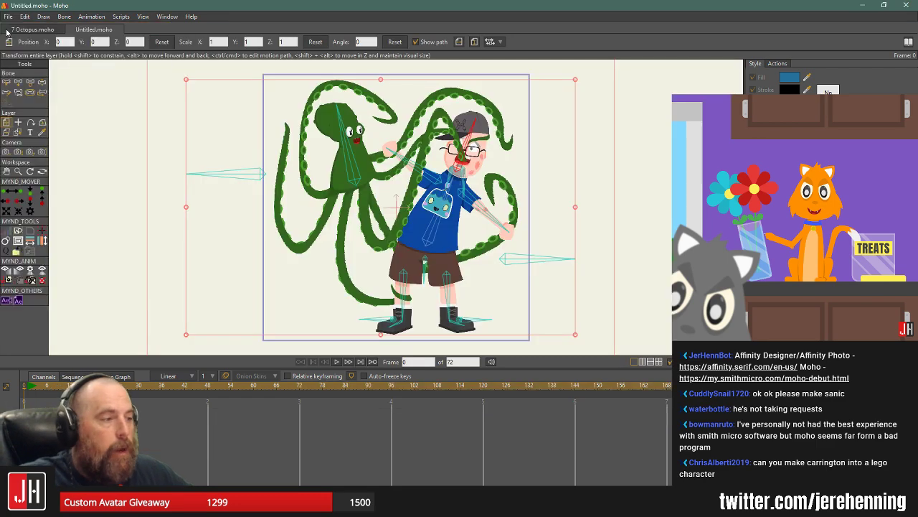
- Close Untitled.moho, then tilt the boy's head bone and raise his left arm
left_click(71, 29)
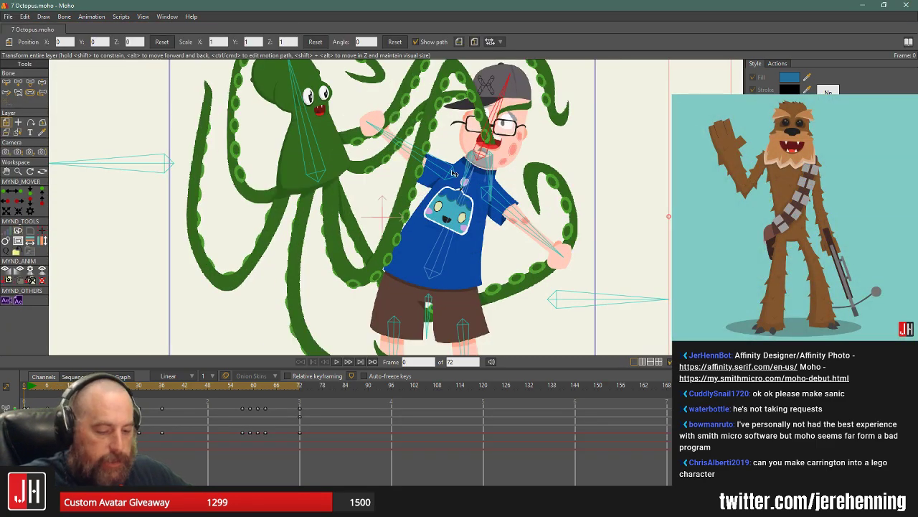
key("z")
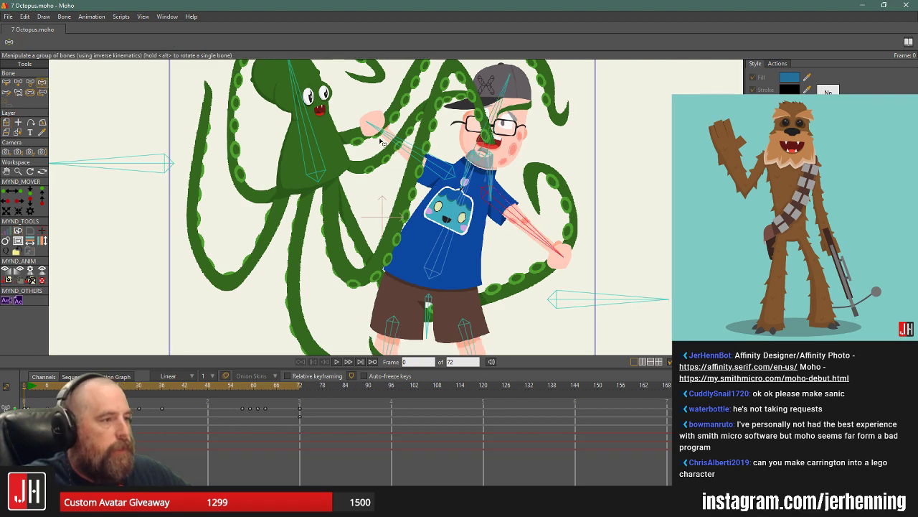
scroll(435, 151, "down", 5)
scroll(436, 152, "up", 5)
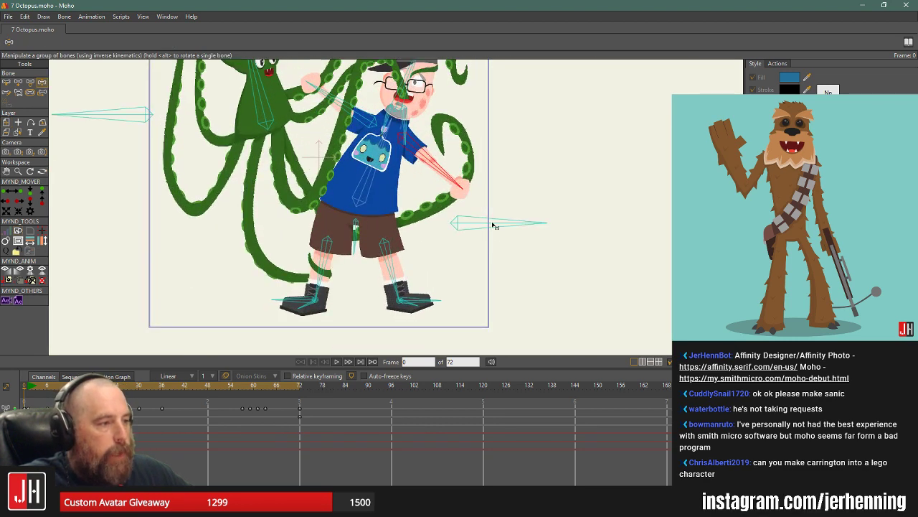
left_click(488, 225)
left_click(397, 101)
scroll(402, 104, "up", 3)
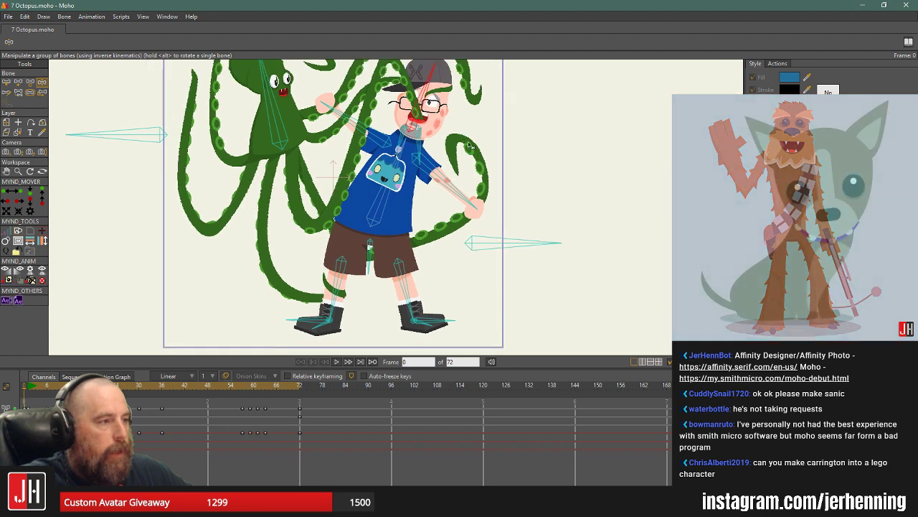
mouse_move(453, 142)
left_mouse_down()
mouse_move(445, 138)
mouse_move(465, 143)
mouse_move(439, 139)
left_mouse_up()
mouse_move(375, 213)
left_mouse_down()
mouse_move(337, 197)
mouse_move(362, 214)
left_mouse_up()
- Test-pull an octopus tentacle bone toward the glasses, then undo it
scroll(328, 182, "down", 3)
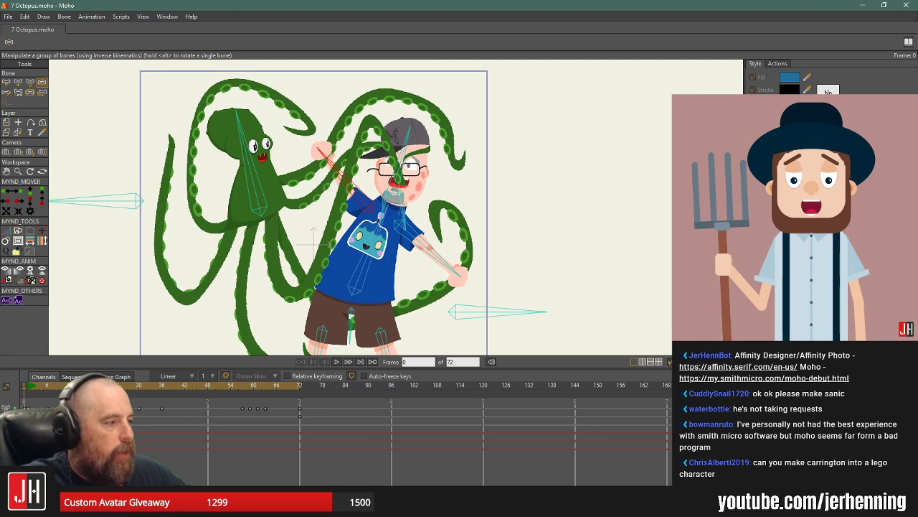
left_click(414, 275)
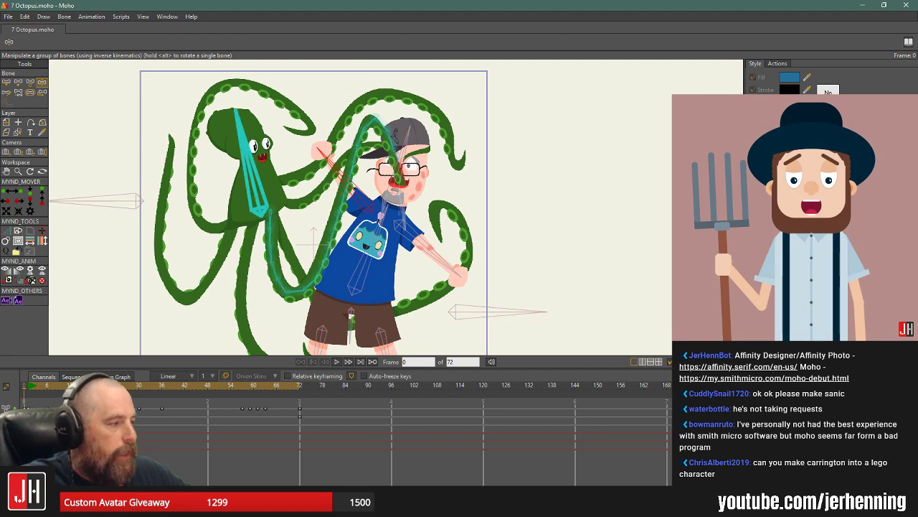
scroll(363, 160, "up", 2)
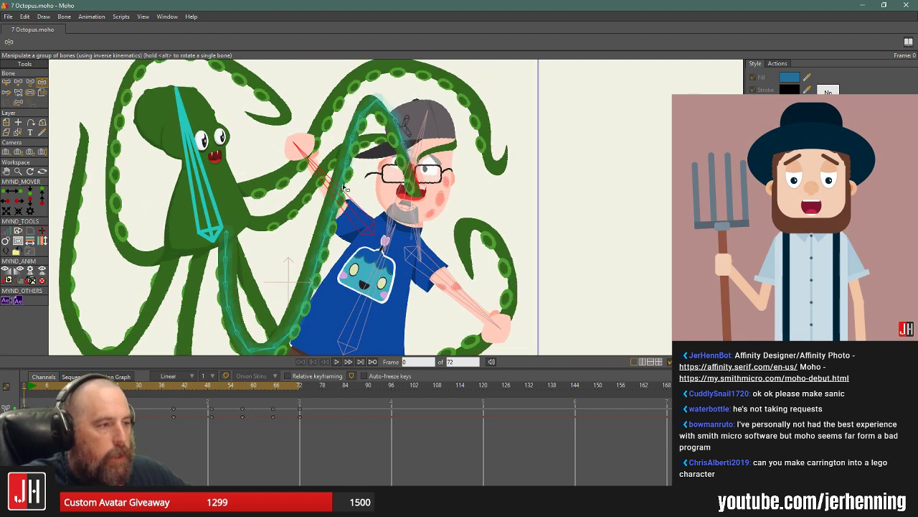
left_click_drag(400, 131, 502, 194)
key("ctrl+z")
- Select tentacle bone B17 and drag the tentacle chain down across the glasses and face
key("b")
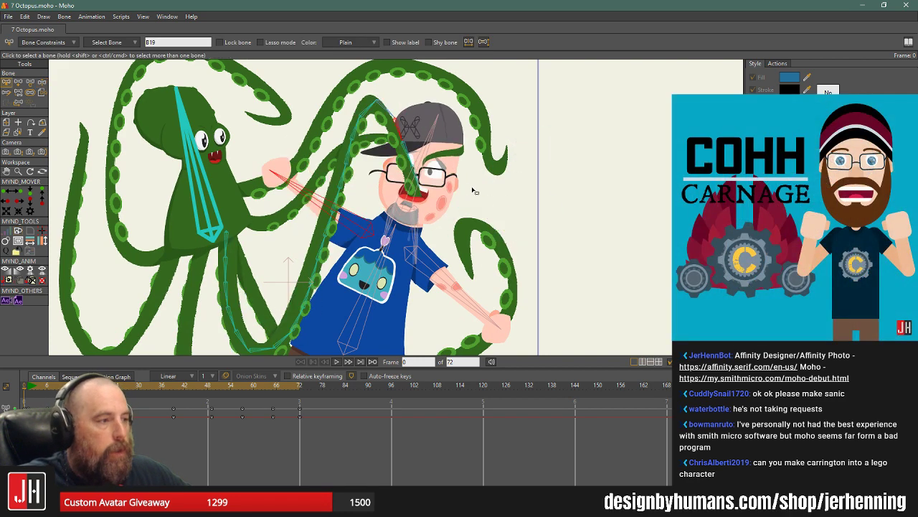
left_click(373, 111)
left_click(394, 112)
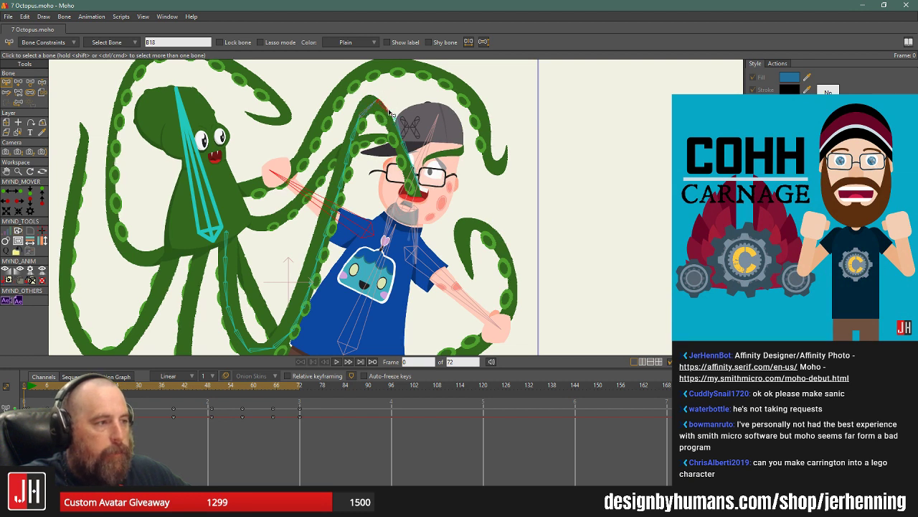
key("z")
mouse_move(389, 113)
left_mouse_down()
mouse_move(411, 107)
mouse_move(423, 124)
mouse_move(422, 113)
mouse_move(404, 120)
left_mouse_up()
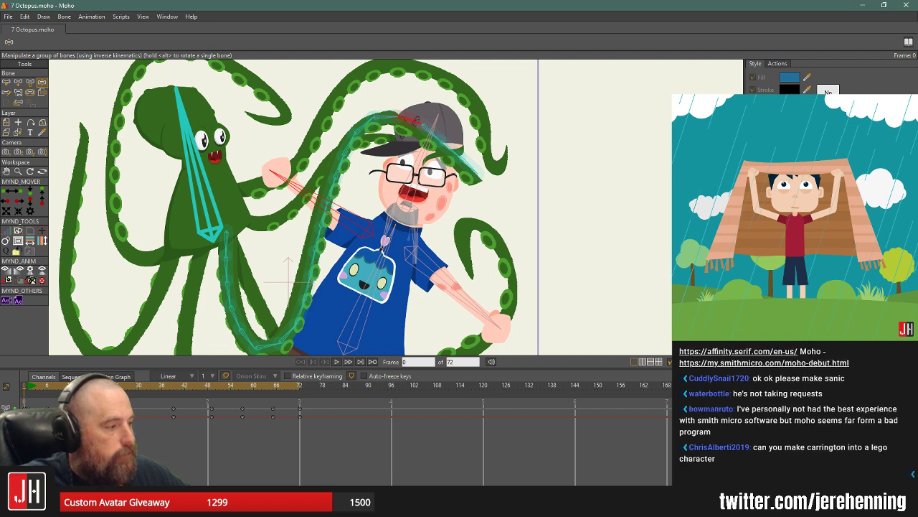
key("ctrl+z")
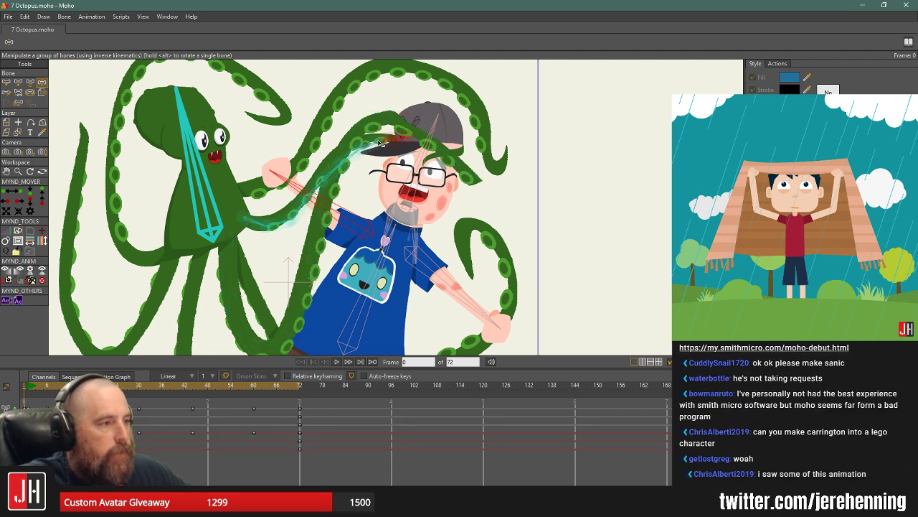
left_click_drag(369, 154, 442, 198)
scroll(111, 79, "down", 3)
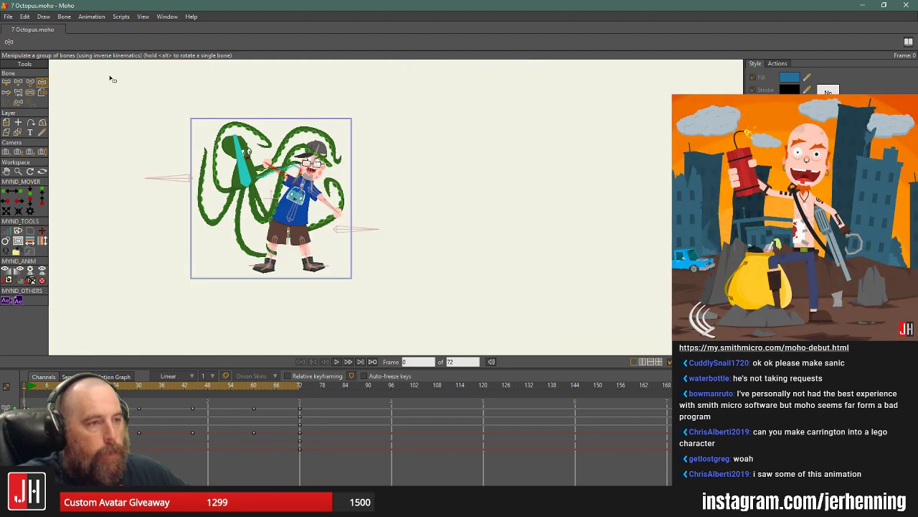
- Close 7 Octopus and open Daily 4.moho from the Moho > Daily folder
left_click(7, 30)
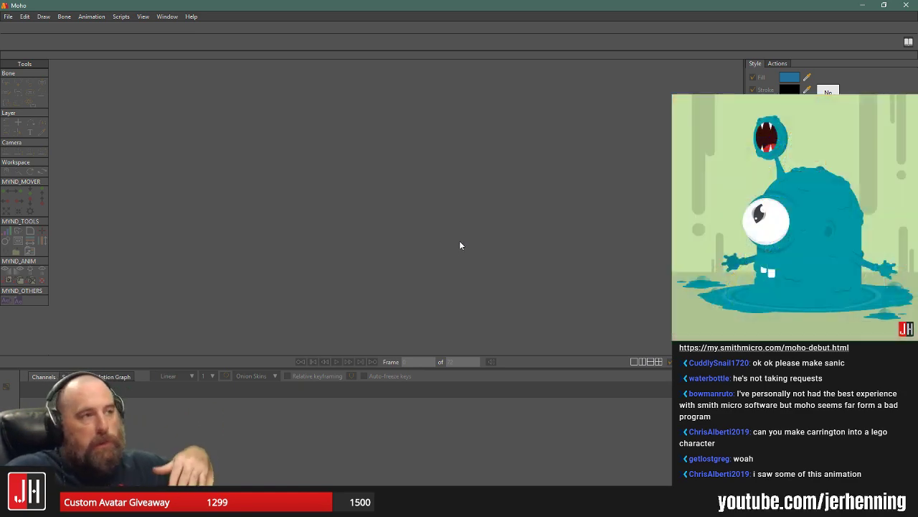
left_click(10, 19)
left_click(21, 55)
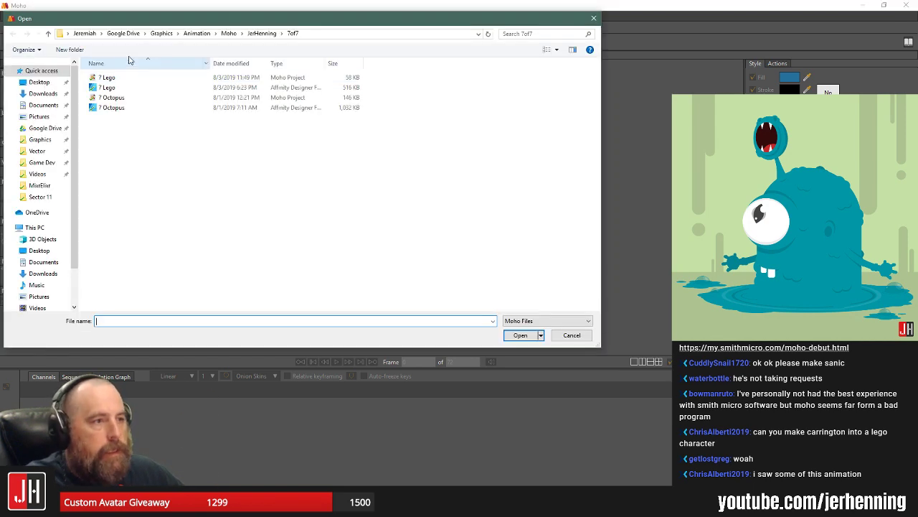
left_click(228, 33)
double_click(165, 84)
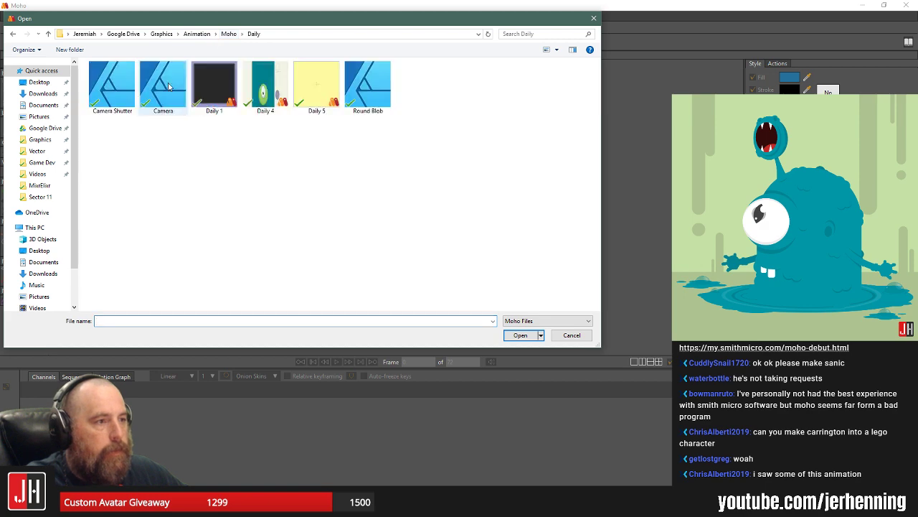
double_click(263, 90)
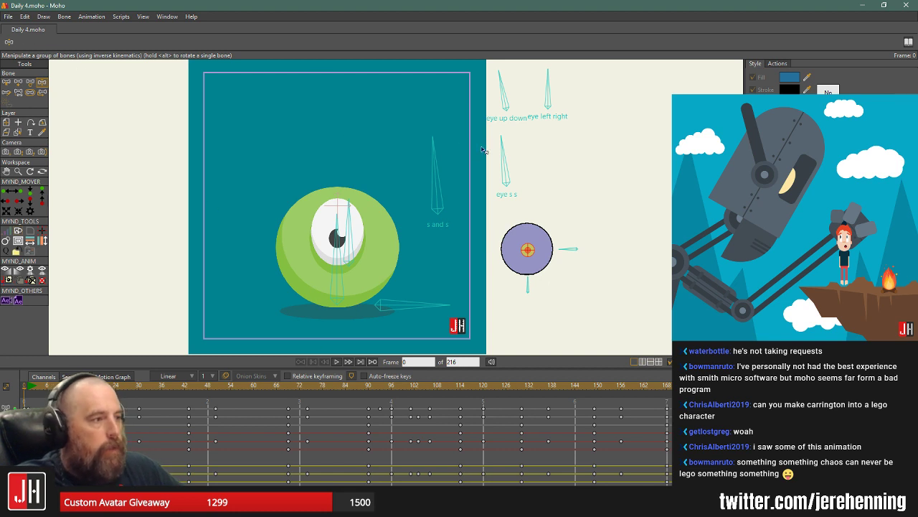
- Play back the Daily 4 squash-and-stretch eyeball animation, then close Daily 4.moho
left_click(335, 362)
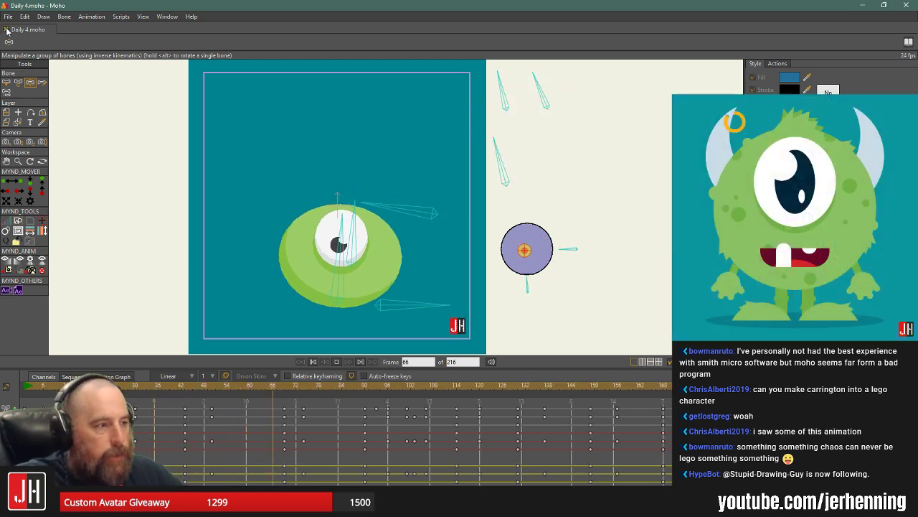
left_click(7, 29)
- Switch to Affinity Designer and open the Lego people Backup file from Vector > Complete > 2018
key("alt+Tab")
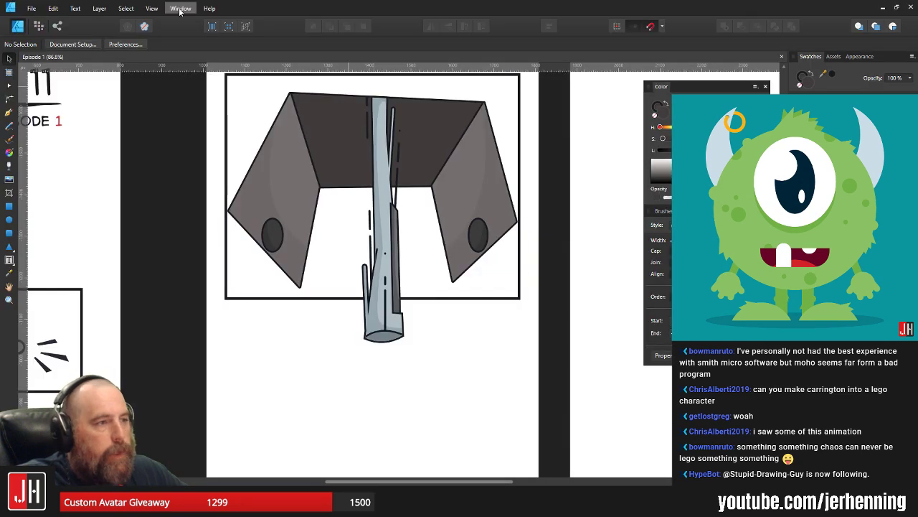
left_click(31, 8)
left_click(20, 53)
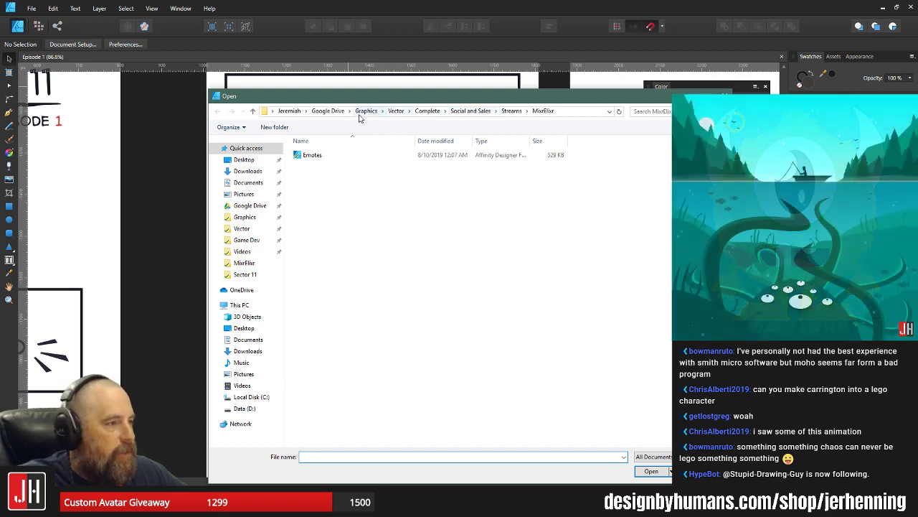
left_click(428, 111)
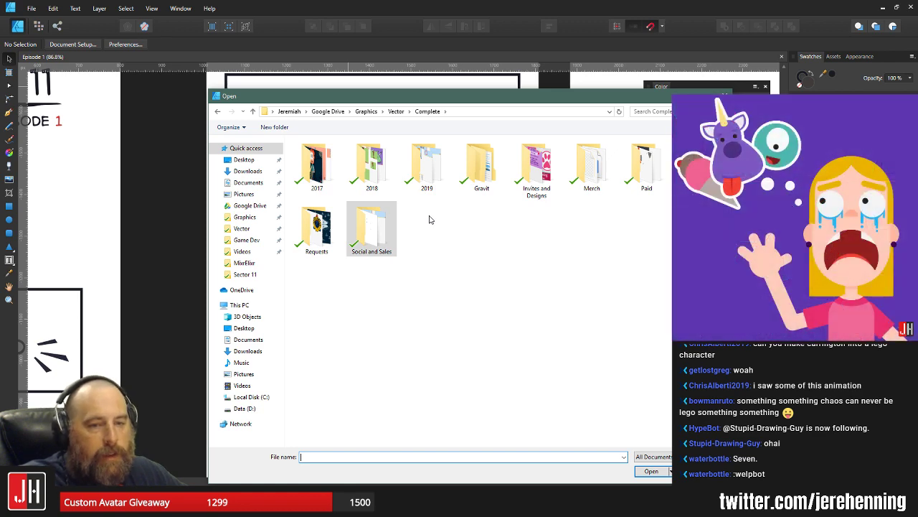
double_click(372, 165)
left_click(518, 246)
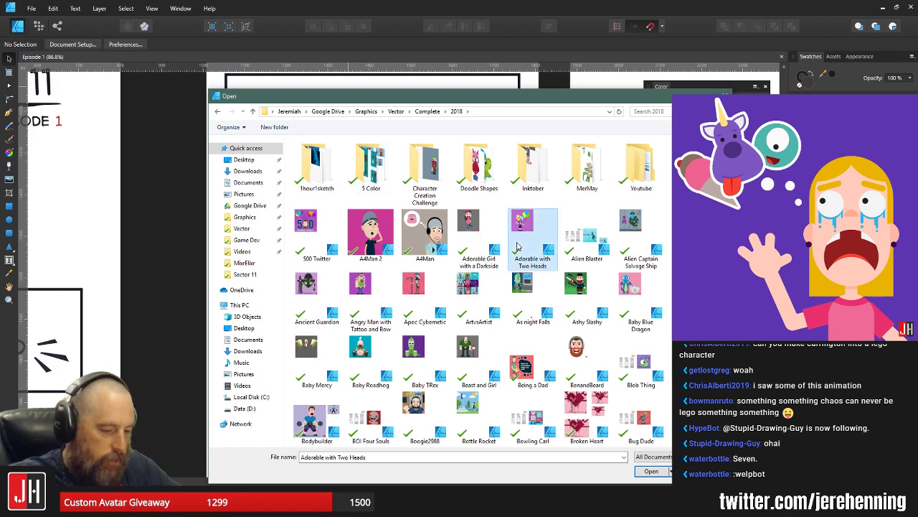
double_click(517, 246)
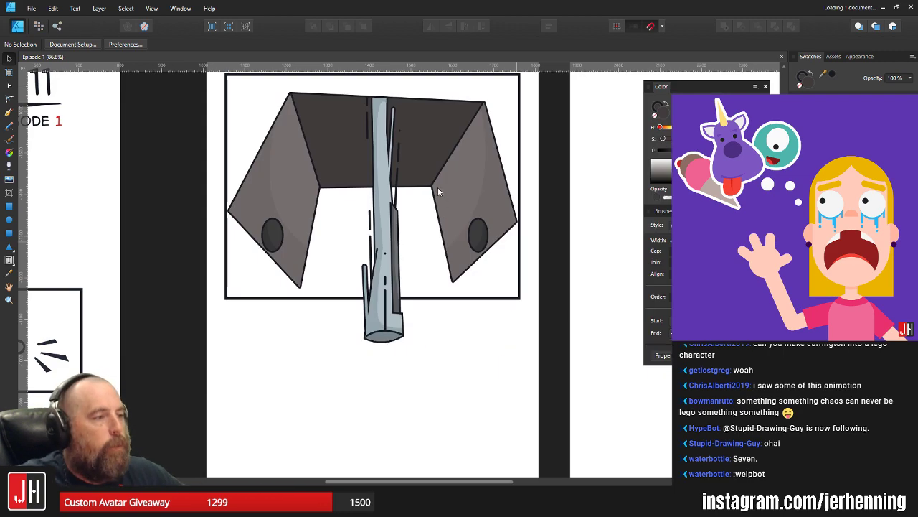
scroll(264, 212, "up", 6)
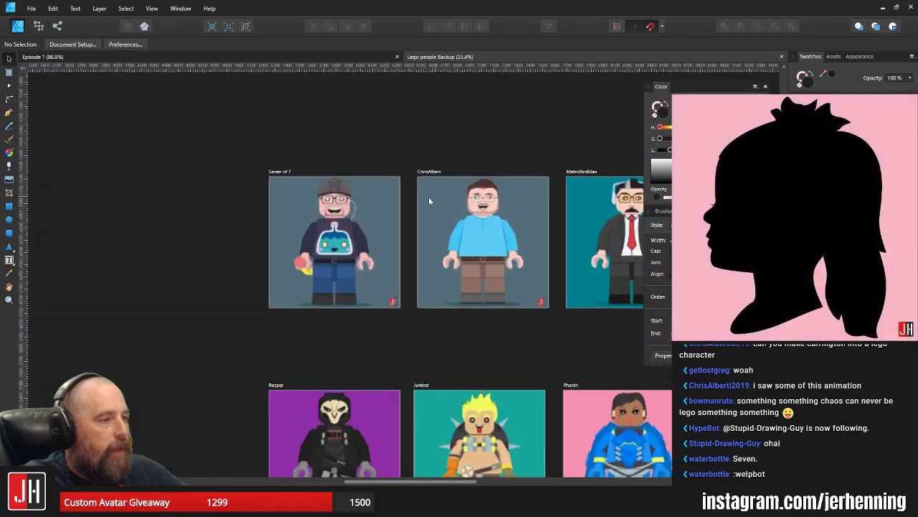
scroll(321, 217, "up", 5)
scroll(394, 242, "down", 3)
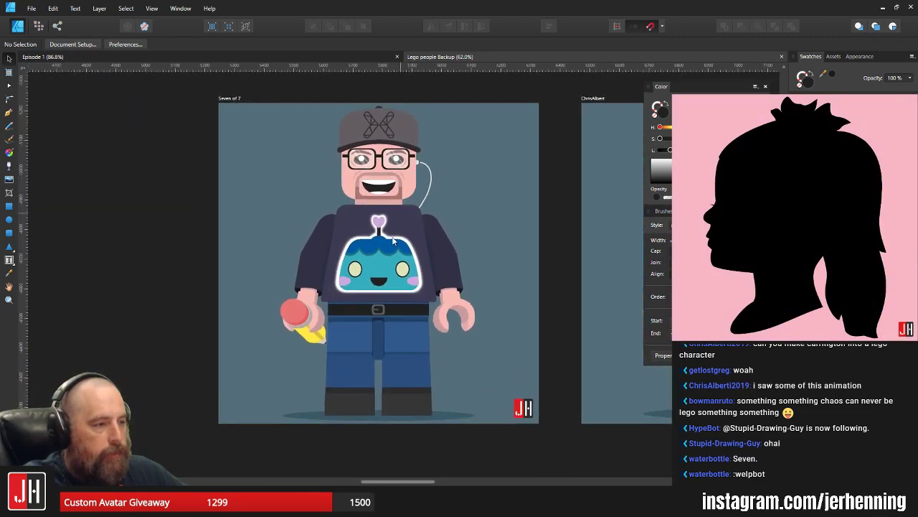
scroll(393, 242, "up", 3)
scroll(404, 243, "down", 2)
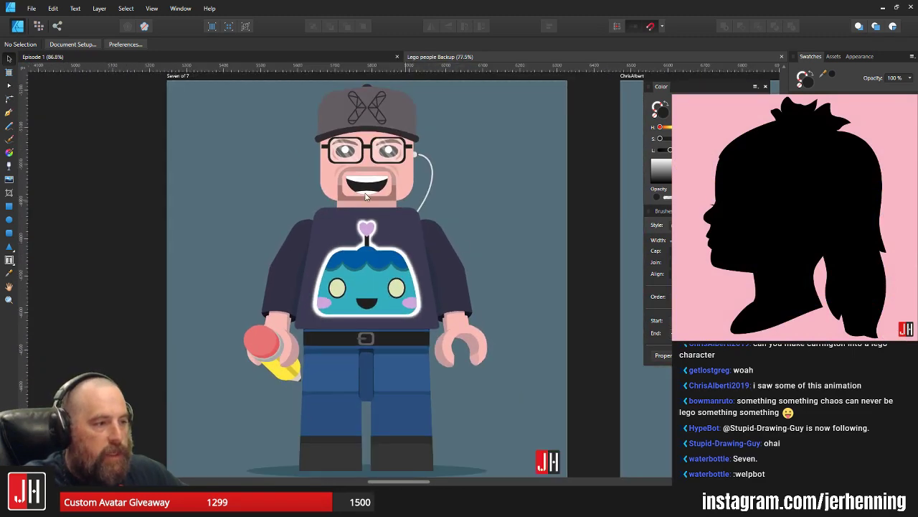
scroll(387, 216, "up", 1)
scroll(359, 331, "down", 1)
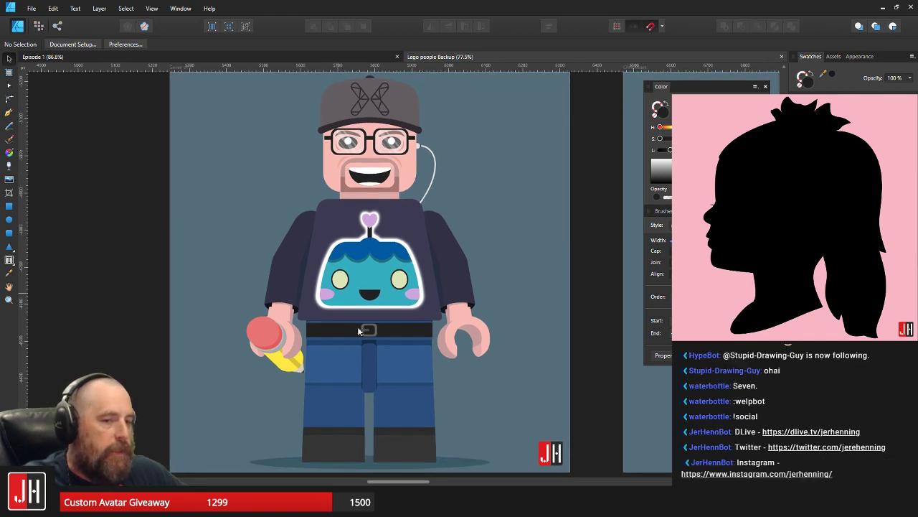
scroll(400, 217, "up", 1)
scroll(401, 198, "down", 1)
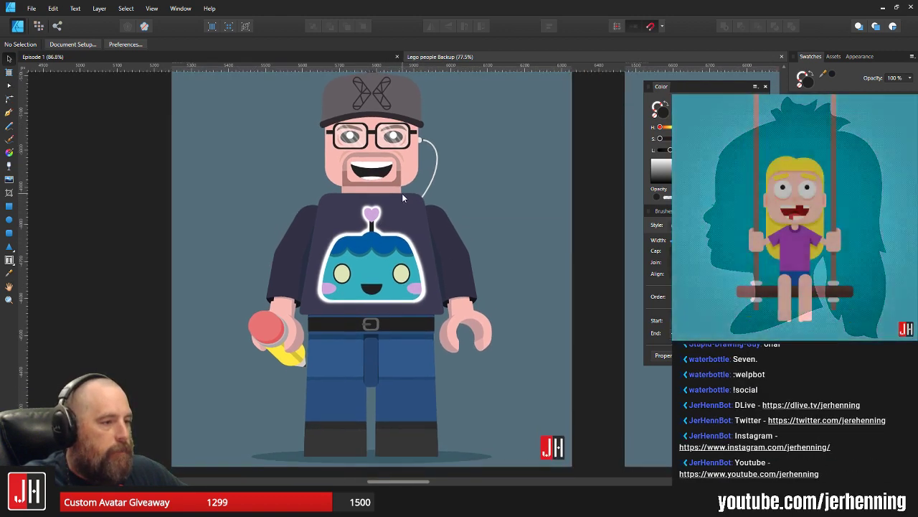
scroll(403, 198, "down", 8)
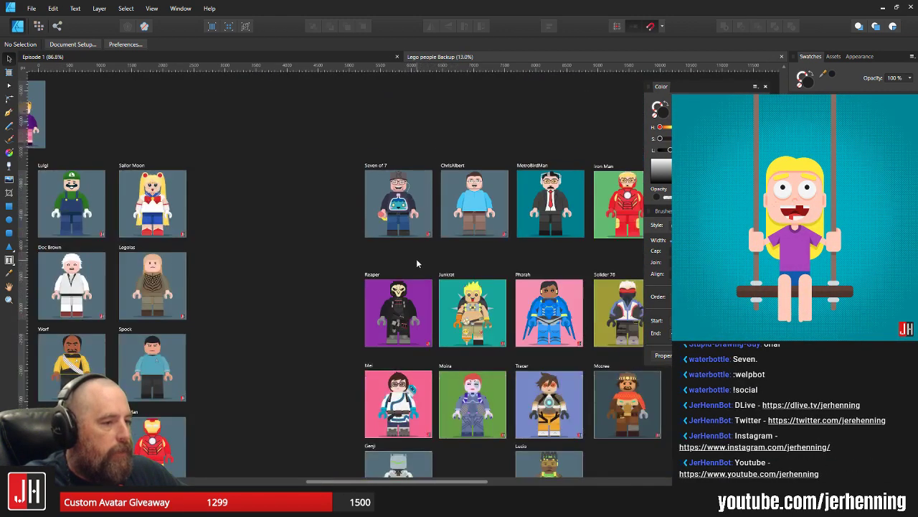
scroll(408, 209, "up", 4)
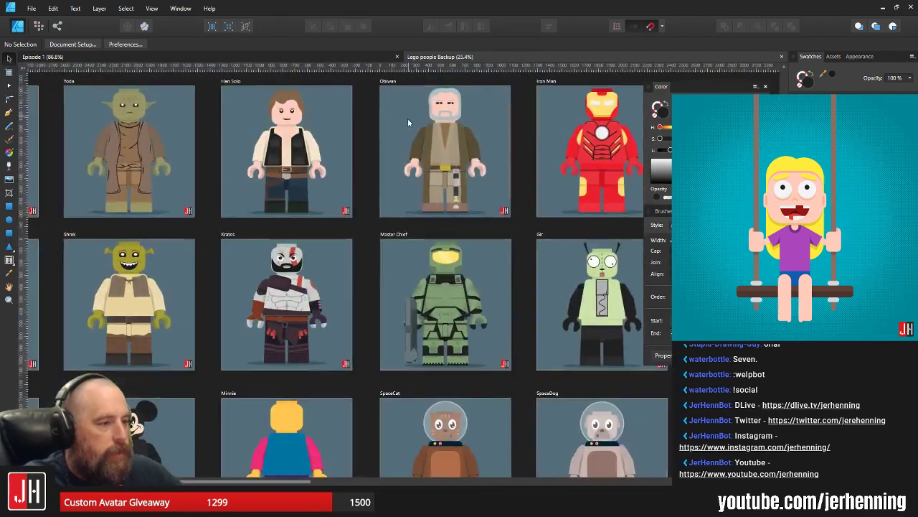
scroll(293, 314, "up", 5)
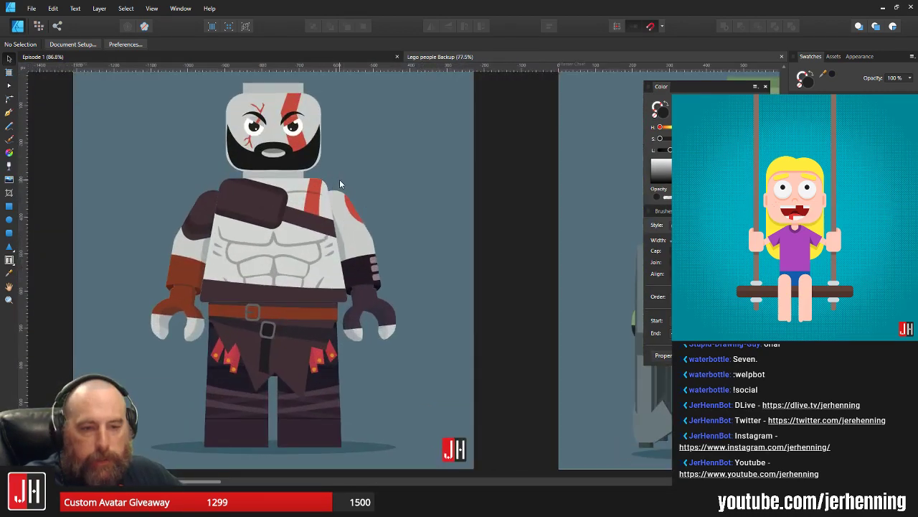
scroll(340, 184, "down", 4)
scroll(449, 219, "up", 4)
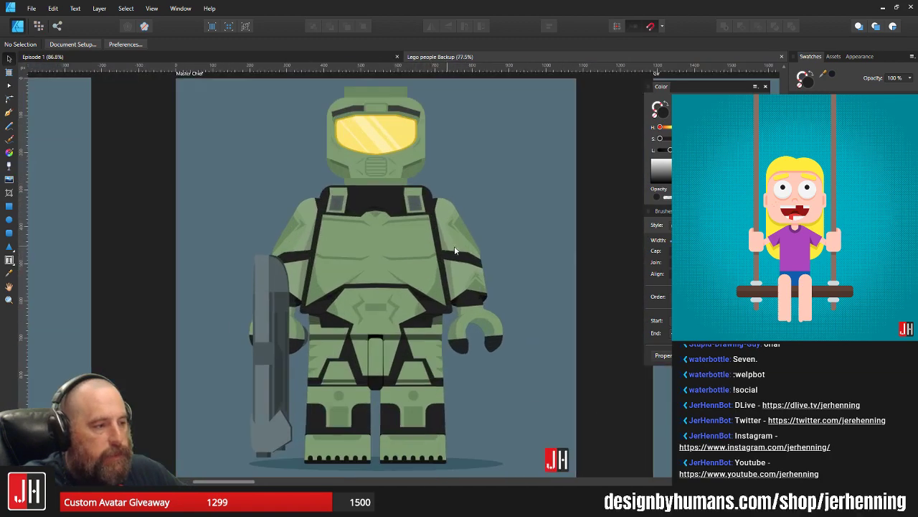
scroll(454, 250, "down", 4)
scroll(454, 327, "up", 1)
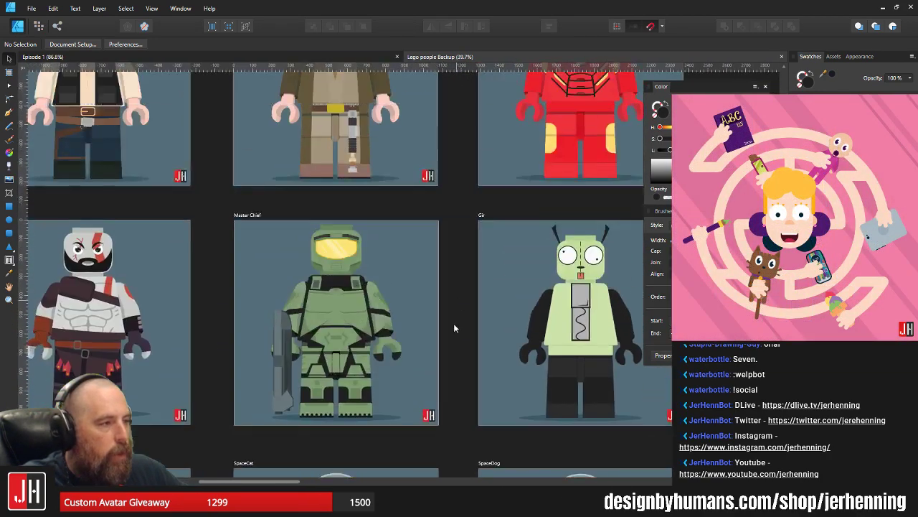
scroll(454, 328, "up", 3)
scroll(405, 233, "down", 2)
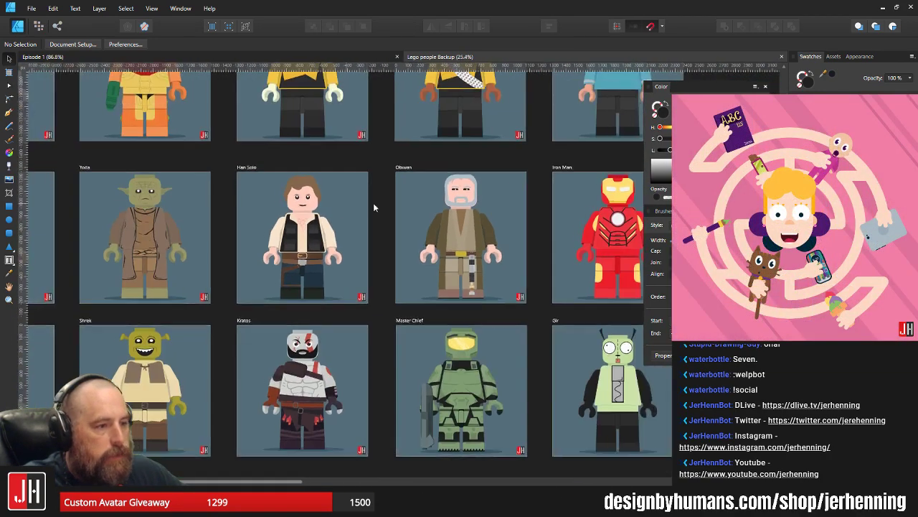
scroll(520, 195, "left", 2)
scroll(446, 210, "up", 2)
scroll(387, 227, "up", 4)
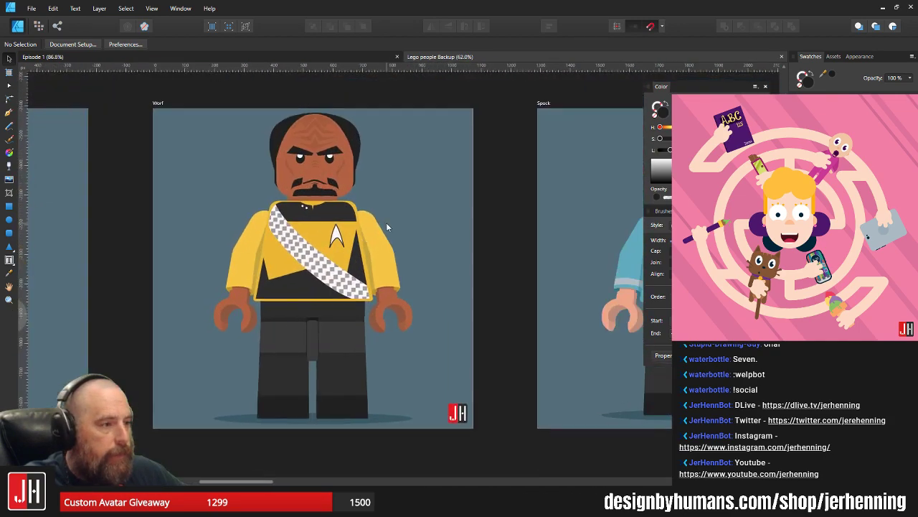
scroll(387, 227, "up", 2)
scroll(402, 231, "down", 4)
scroll(418, 236, "up", 1)
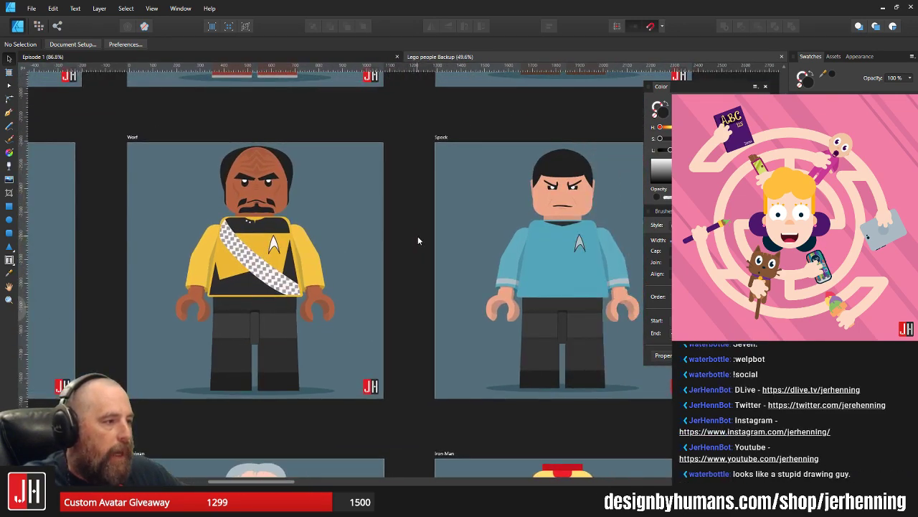
scroll(418, 240, "right", 1)
scroll(324, 232, "down", 2)
scroll(445, 222, "up", 2)
scroll(579, 216, "left", 3)
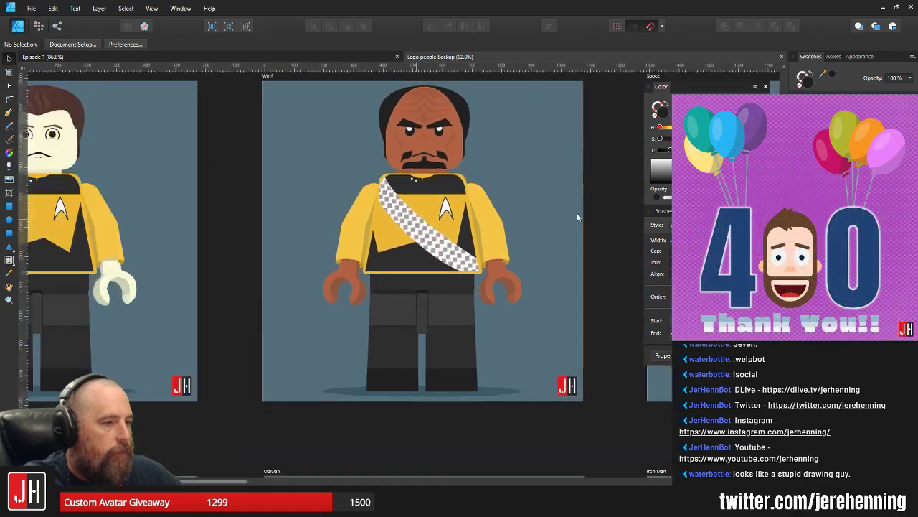
scroll(578, 216, "left", 6)
scroll(454, 205, "down", 3)
scroll(510, 201, "up", 1)
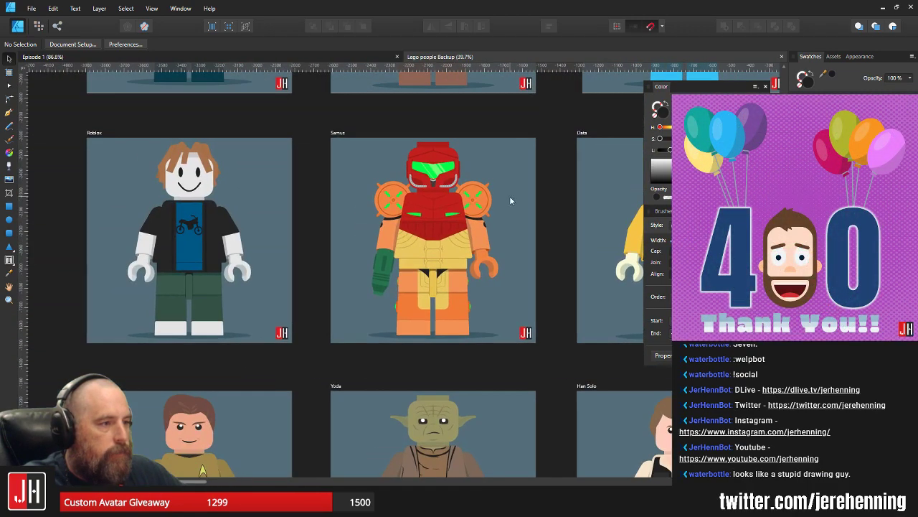
scroll(502, 215, "up", 5)
scroll(443, 289, "up", 1)
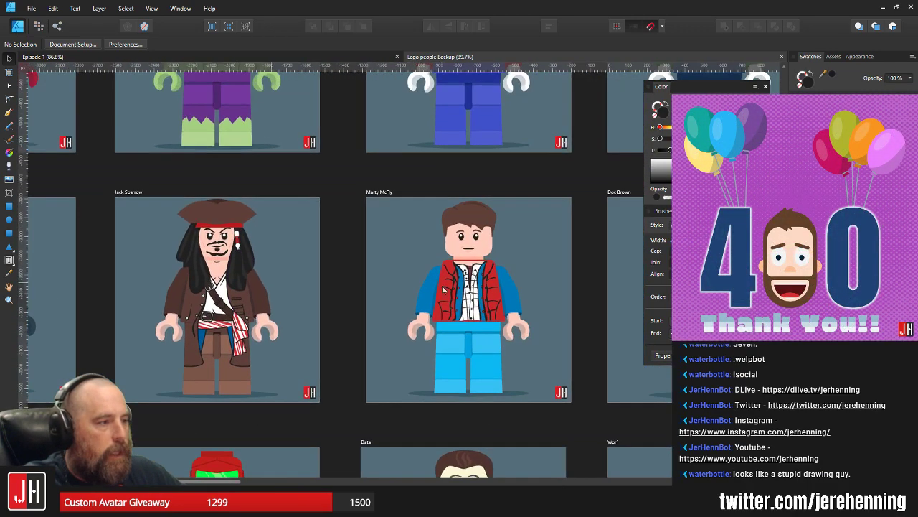
scroll(443, 289, "right", 4)
scroll(446, 257, "up", 3)
scroll(446, 257, "right", 4)
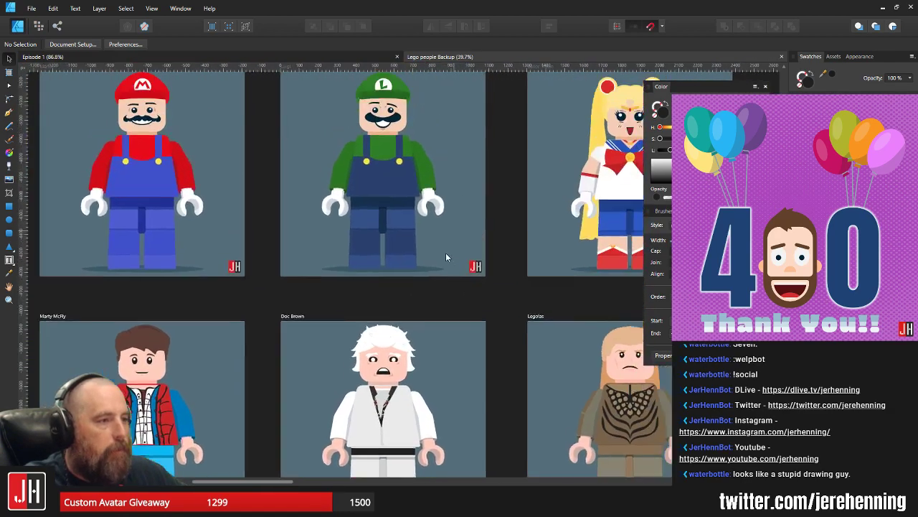
scroll(445, 257, "down", 1)
scroll(552, 218, "left", 4)
scroll(520, 203, "up", 1)
scroll(519, 203, "down", 3)
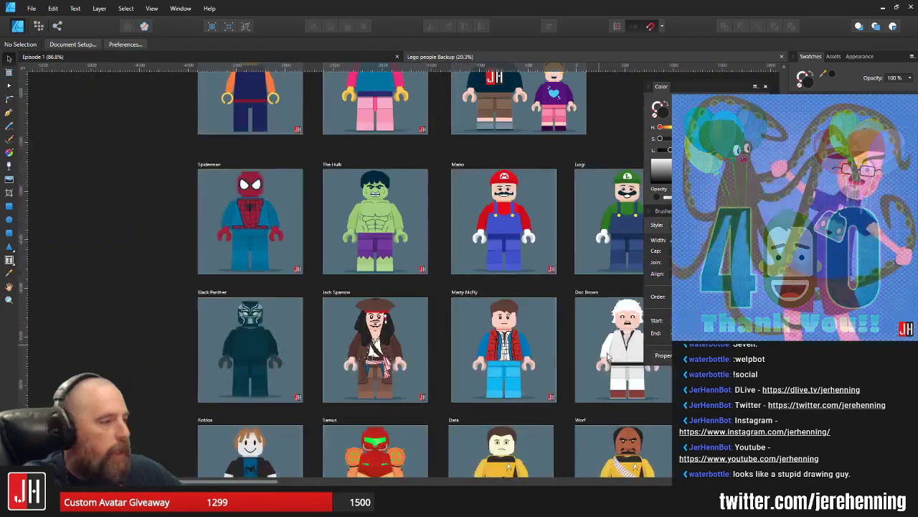
scroll(608, 356, "down", 10)
scroll(607, 355, "right", 3)
scroll(404, 216, "right", 2)
scroll(405, 217, "down", 2)
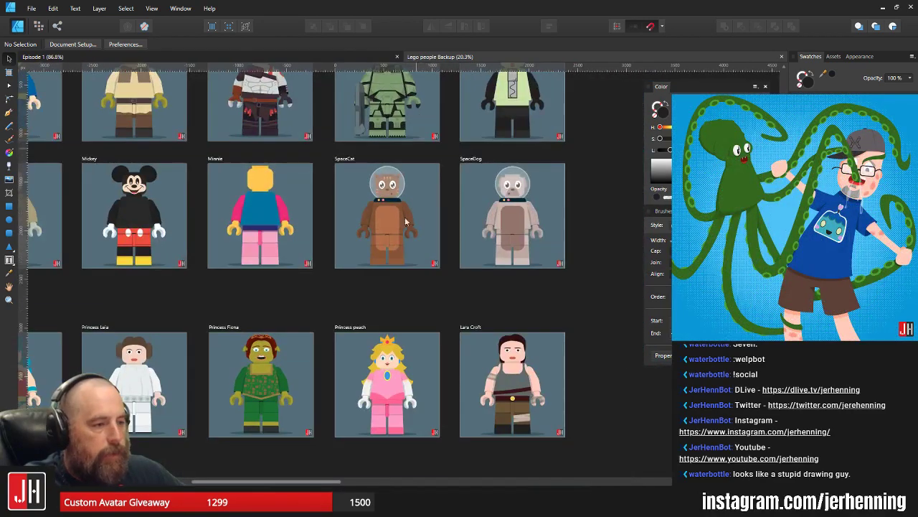
scroll(405, 217, "down", 2)
scroll(442, 164, "up", 5)
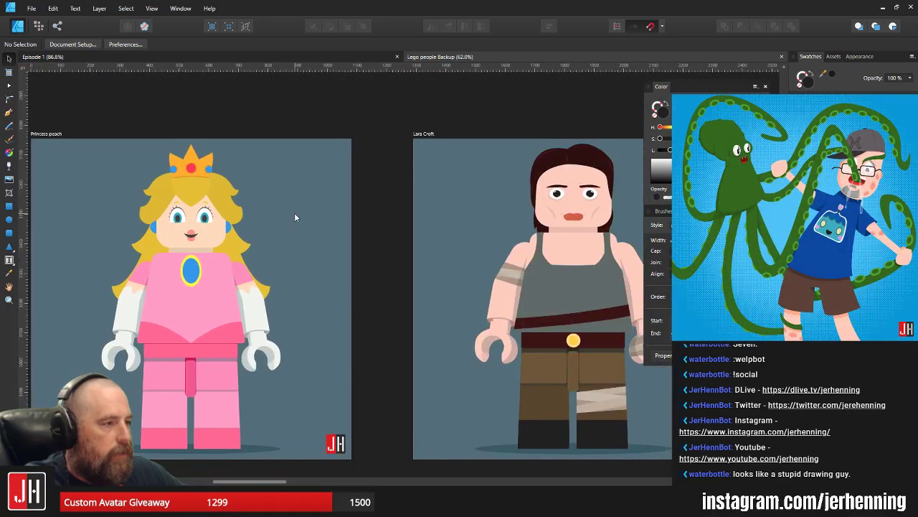
scroll(294, 217, "down", 10)
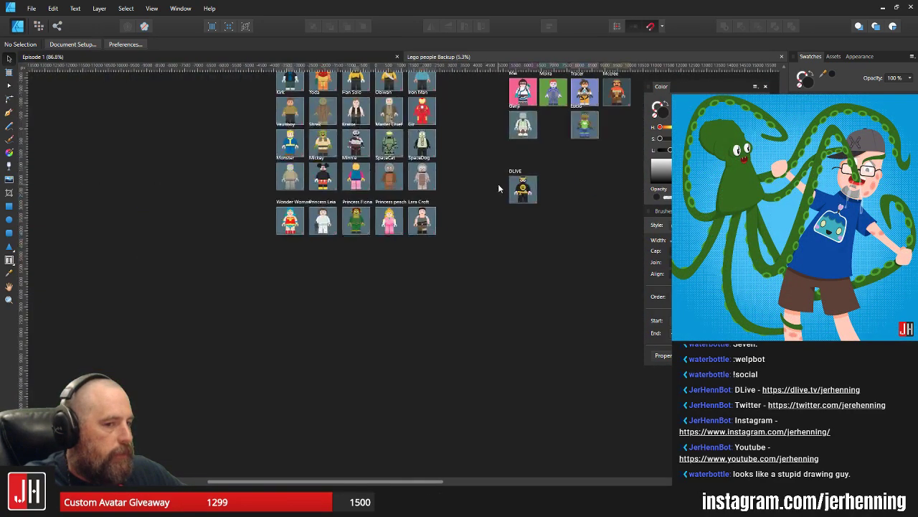
- Zoom in and out across the Overwatch character artboards to review them
scroll(430, 182, "up", 2)
scroll(393, 185, "up", 6)
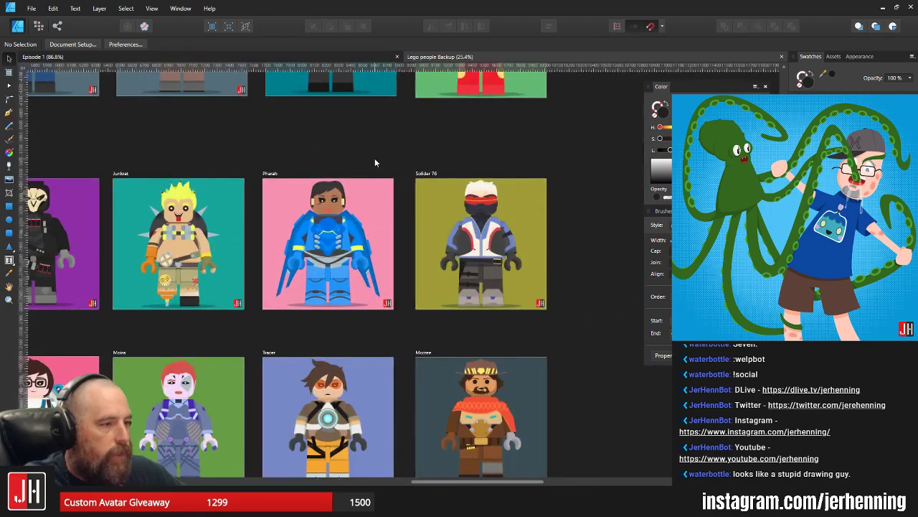
scroll(234, 226, "up", 4)
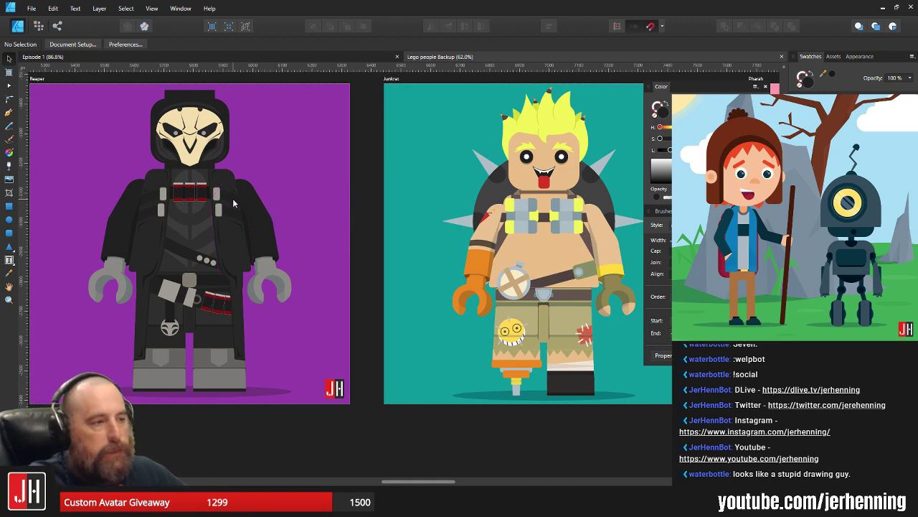
scroll(233, 204, "down", 3)
scroll(270, 236, "down", 1)
scroll(344, 190, "up", 5)
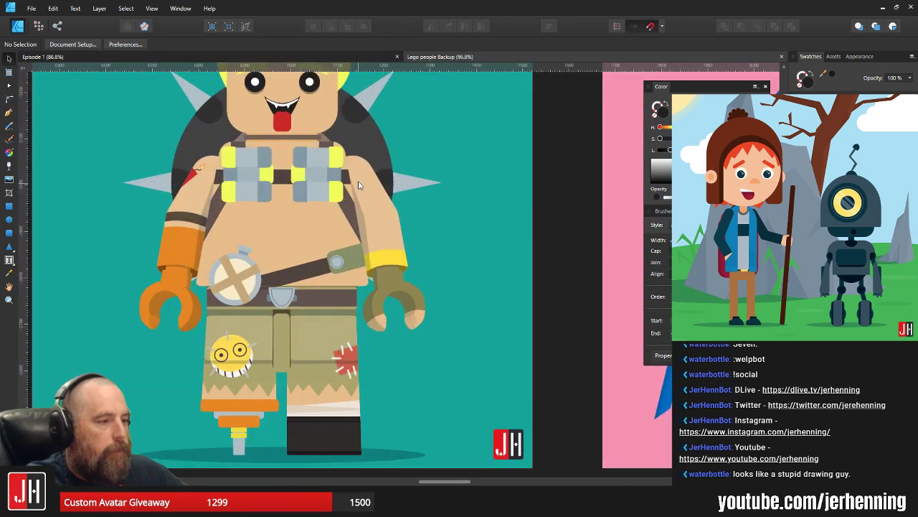
scroll(359, 185, "down", 2)
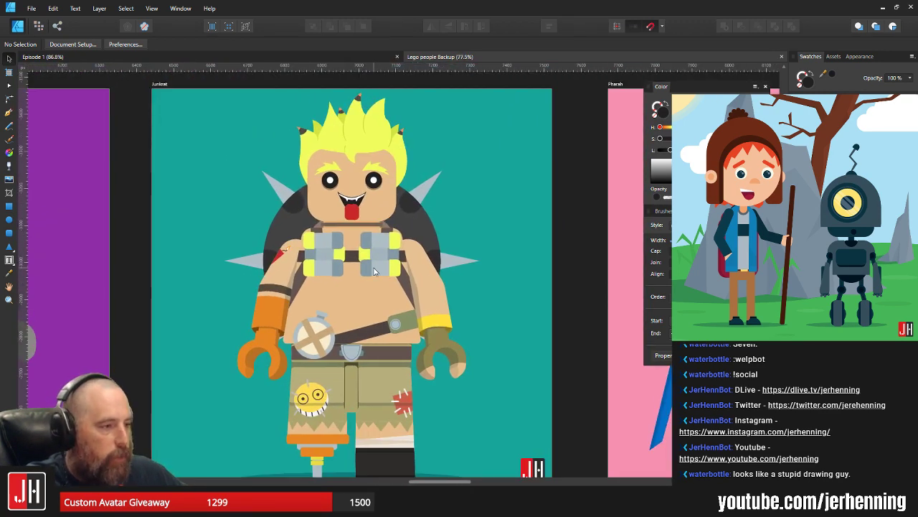
scroll(405, 193, "down", 3)
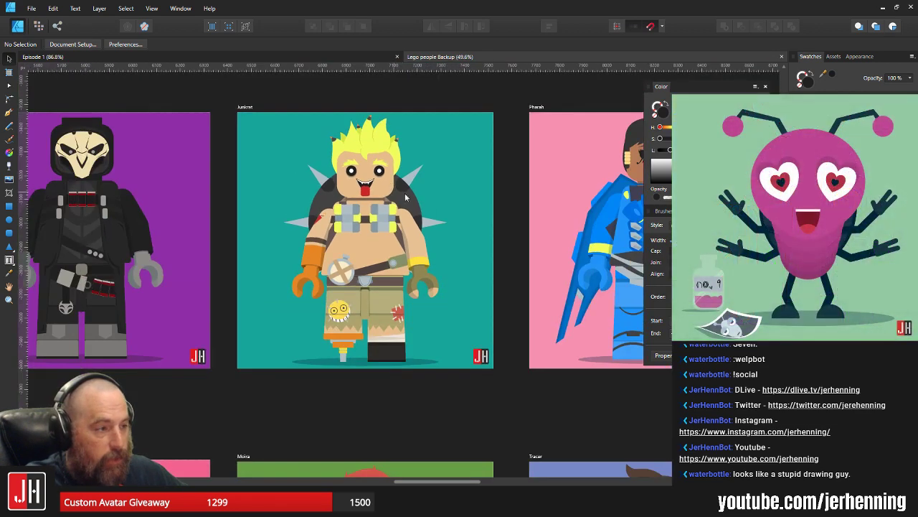
scroll(405, 193, "up", 2)
scroll(392, 229, "down", 2)
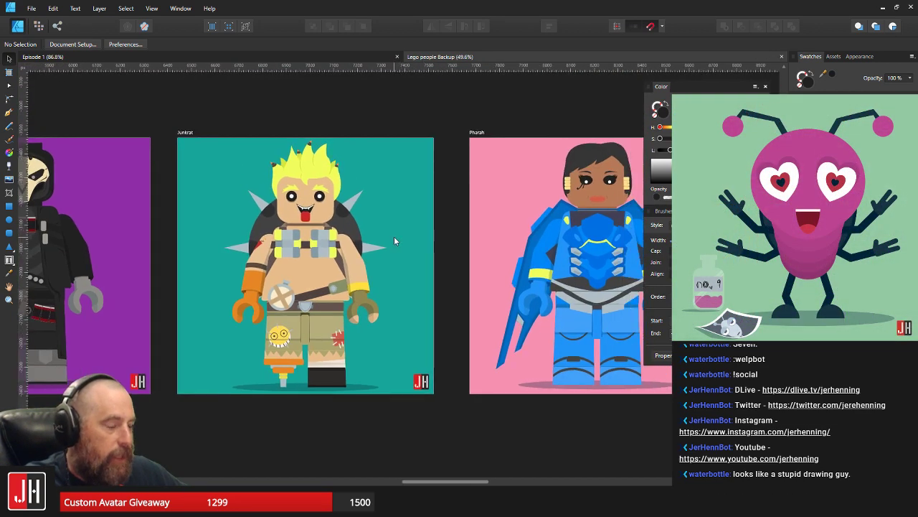
scroll(373, 292, "down", 5)
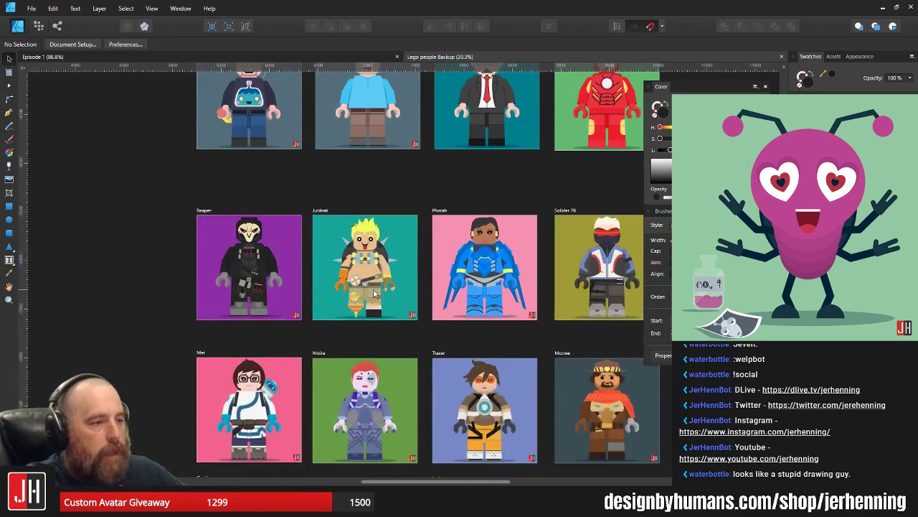
scroll(374, 293, "down", 3)
scroll(401, 222, "down", 1)
scroll(336, 242, "up", 5)
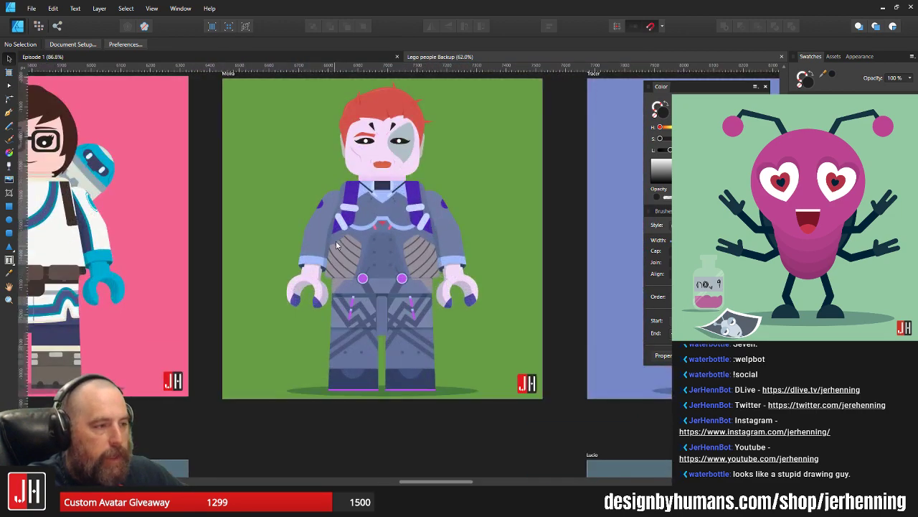
scroll(280, 111, "down", 3)
scroll(420, 267, "up", 5)
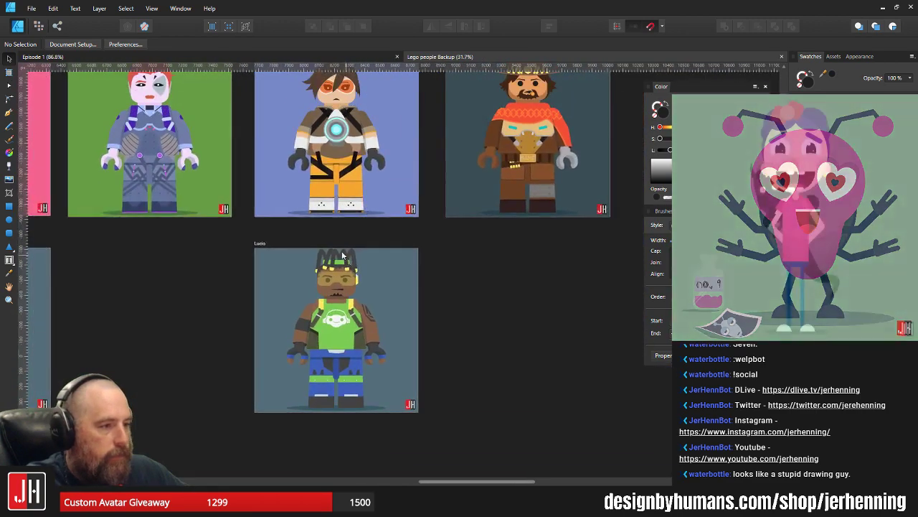
scroll(420, 267, "up", 1)
scroll(333, 276, "down", 6)
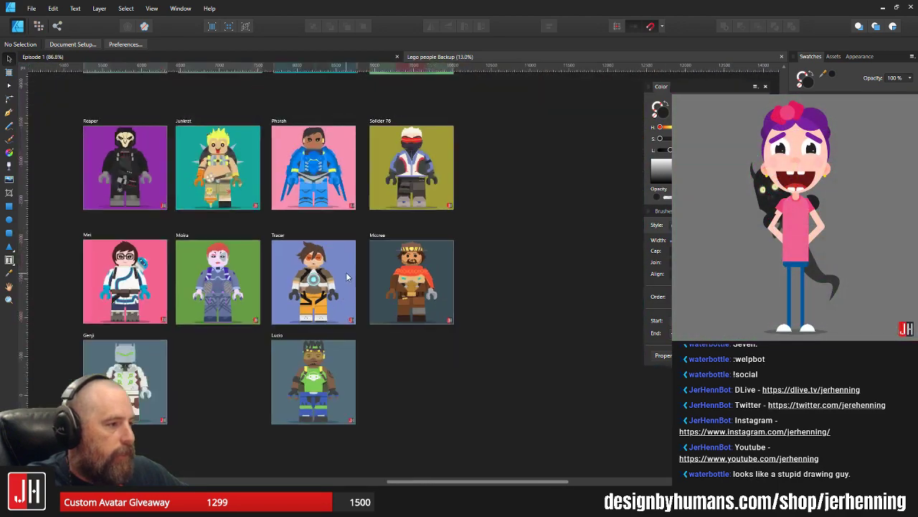
scroll(318, 238, "up", 8)
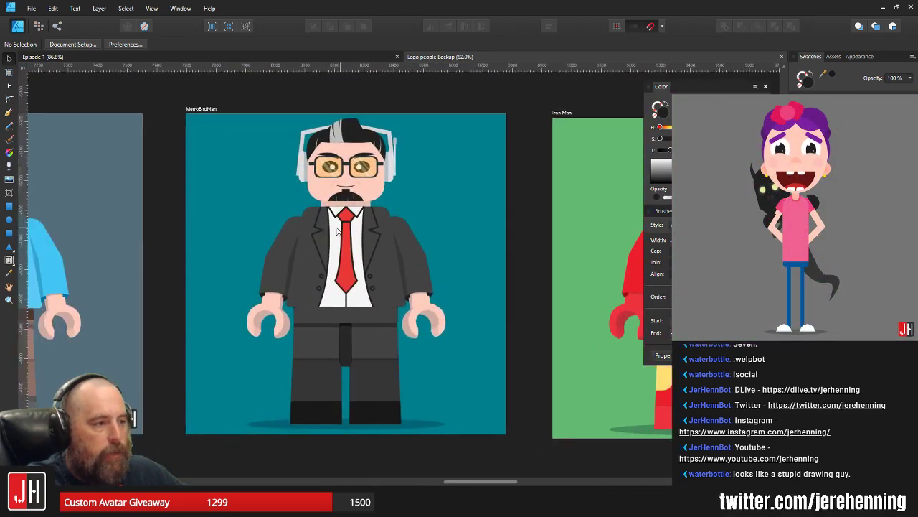
scroll(337, 243, "down", 2)
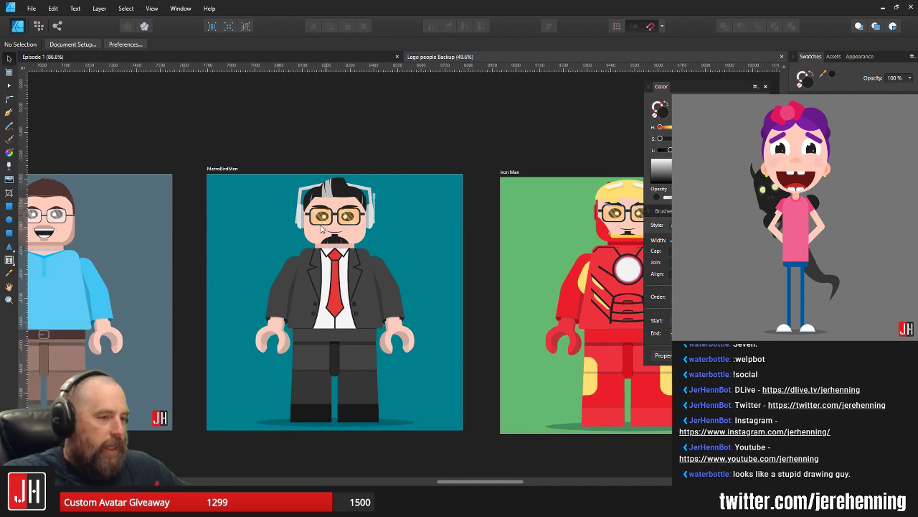
scroll(316, 233, "down", 3)
scroll(292, 240, "up", 3)
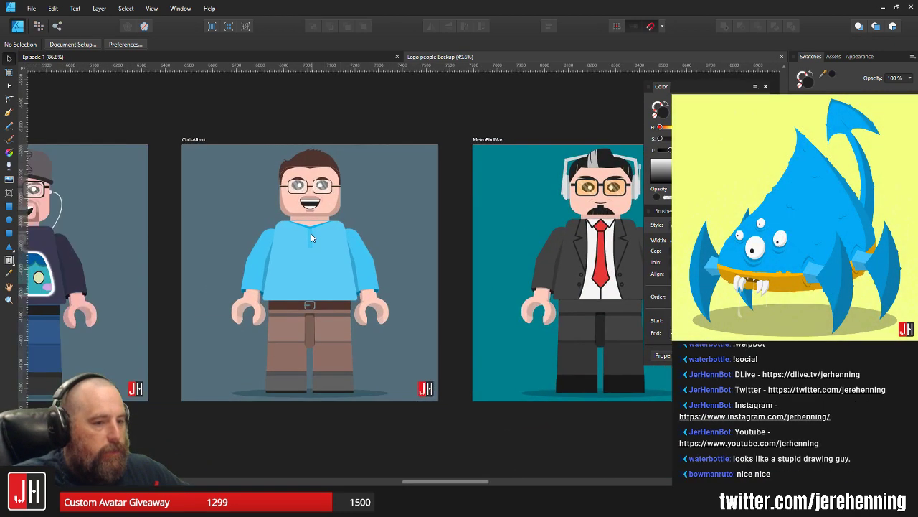
scroll(311, 238, "up", 3)
scroll(354, 216, "down", 2)
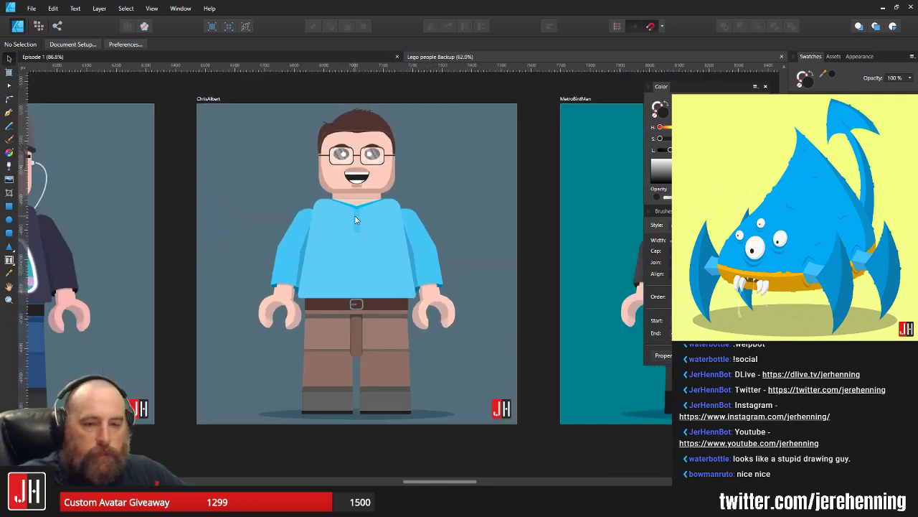
scroll(355, 219, "down", 3)
scroll(361, 215, "up", 4)
scroll(361, 215, "down", 5)
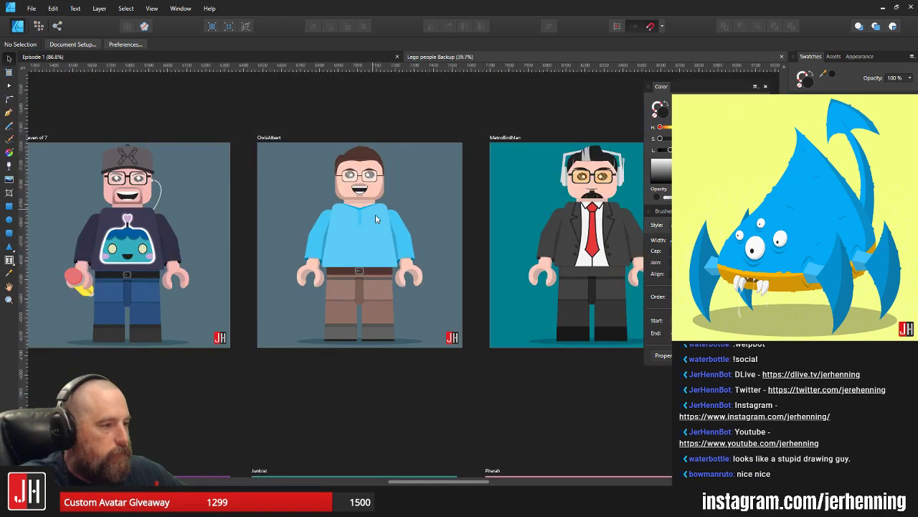
scroll(369, 230, "up", 5)
scroll(363, 238, "down", 3)
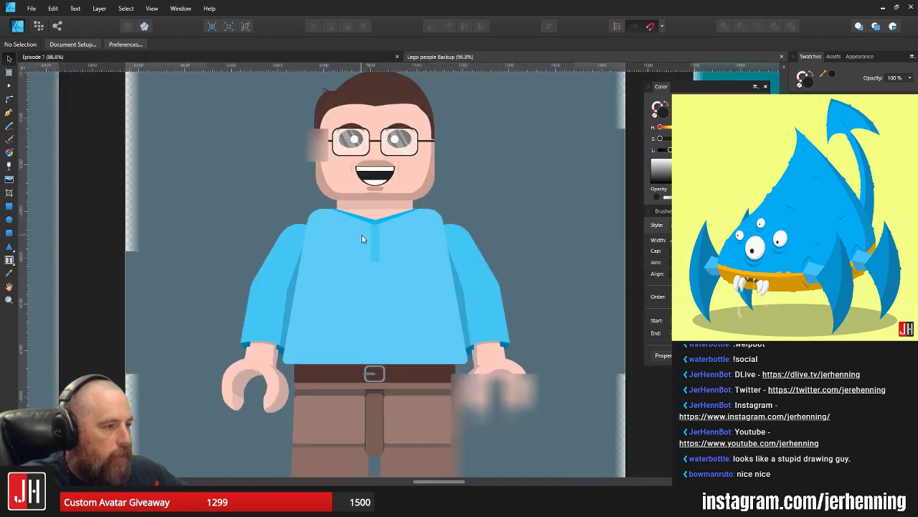
scroll(362, 238, "down", 8)
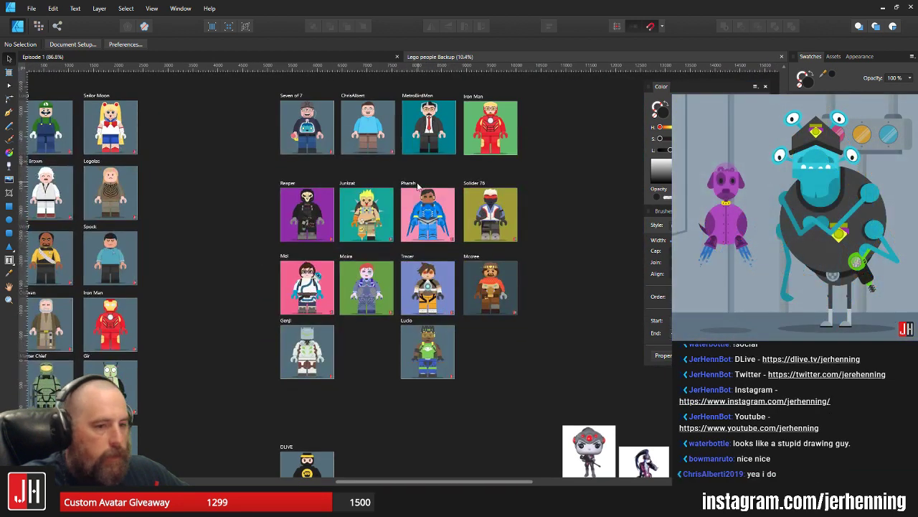
scroll(369, 244, "up", 3)
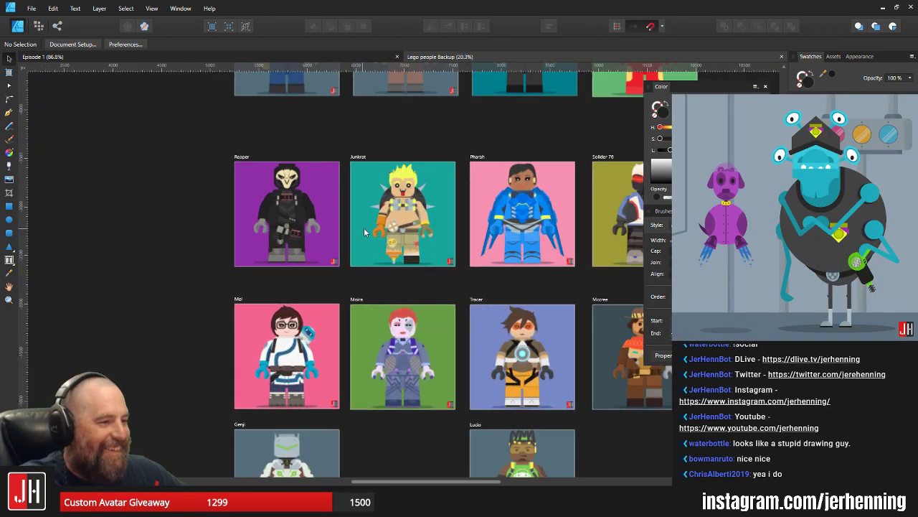
scroll(359, 215, "down", 2)
- Pan to the Mickey, SpaceDog and Princess artboards, then close Lego people Backup
left_click_drag(375, 292, 448, 165)
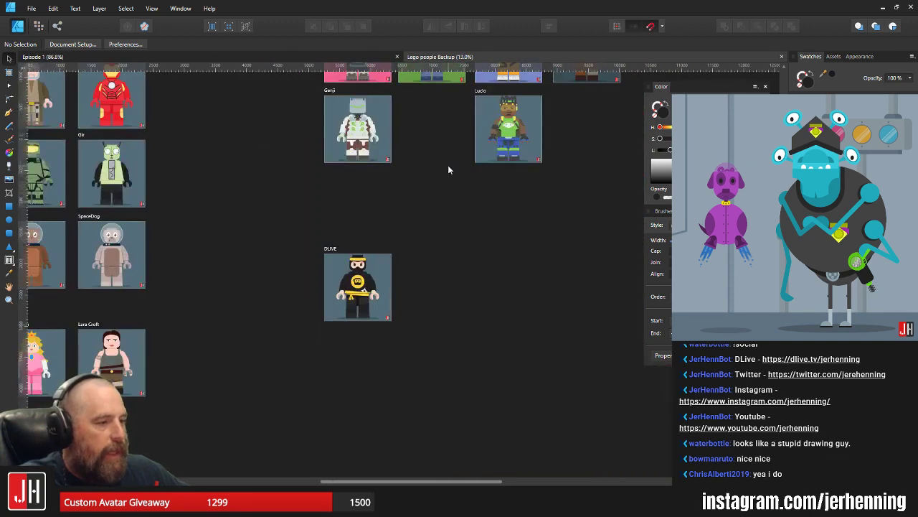
left_click_drag(103, 287, 409, 223)
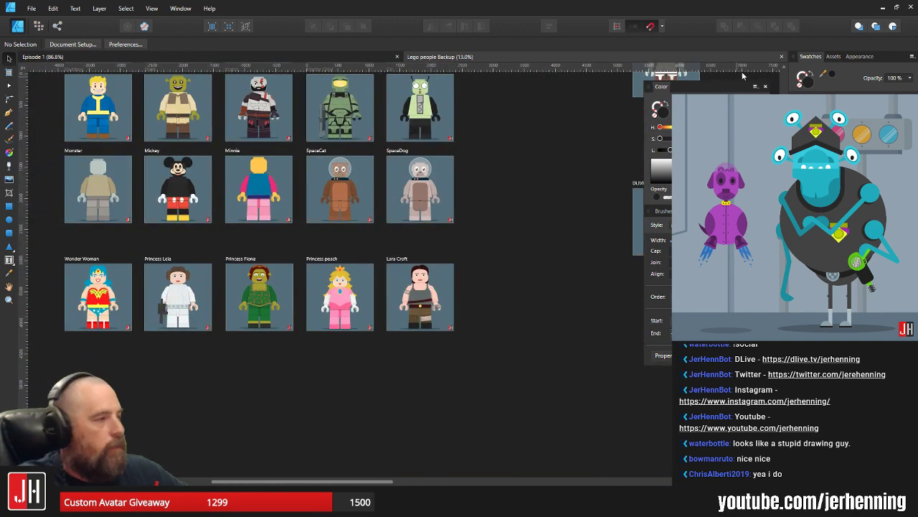
left_click(781, 57)
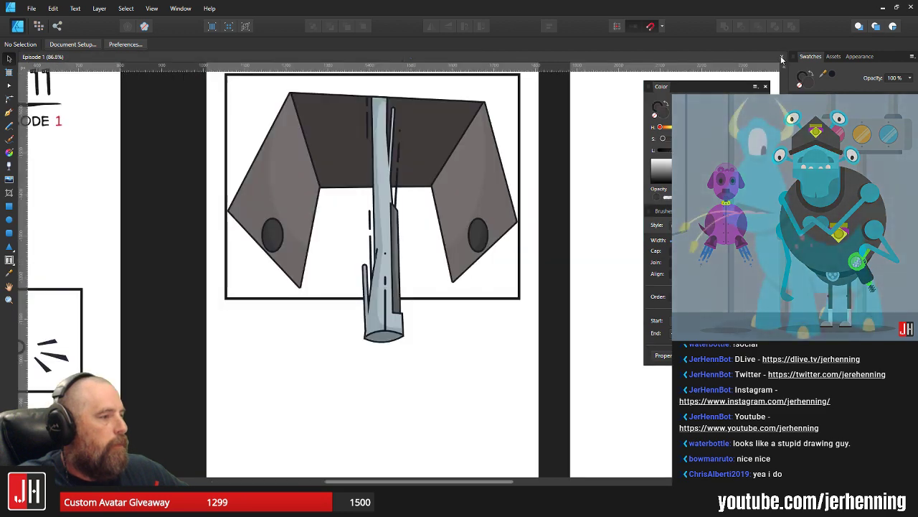